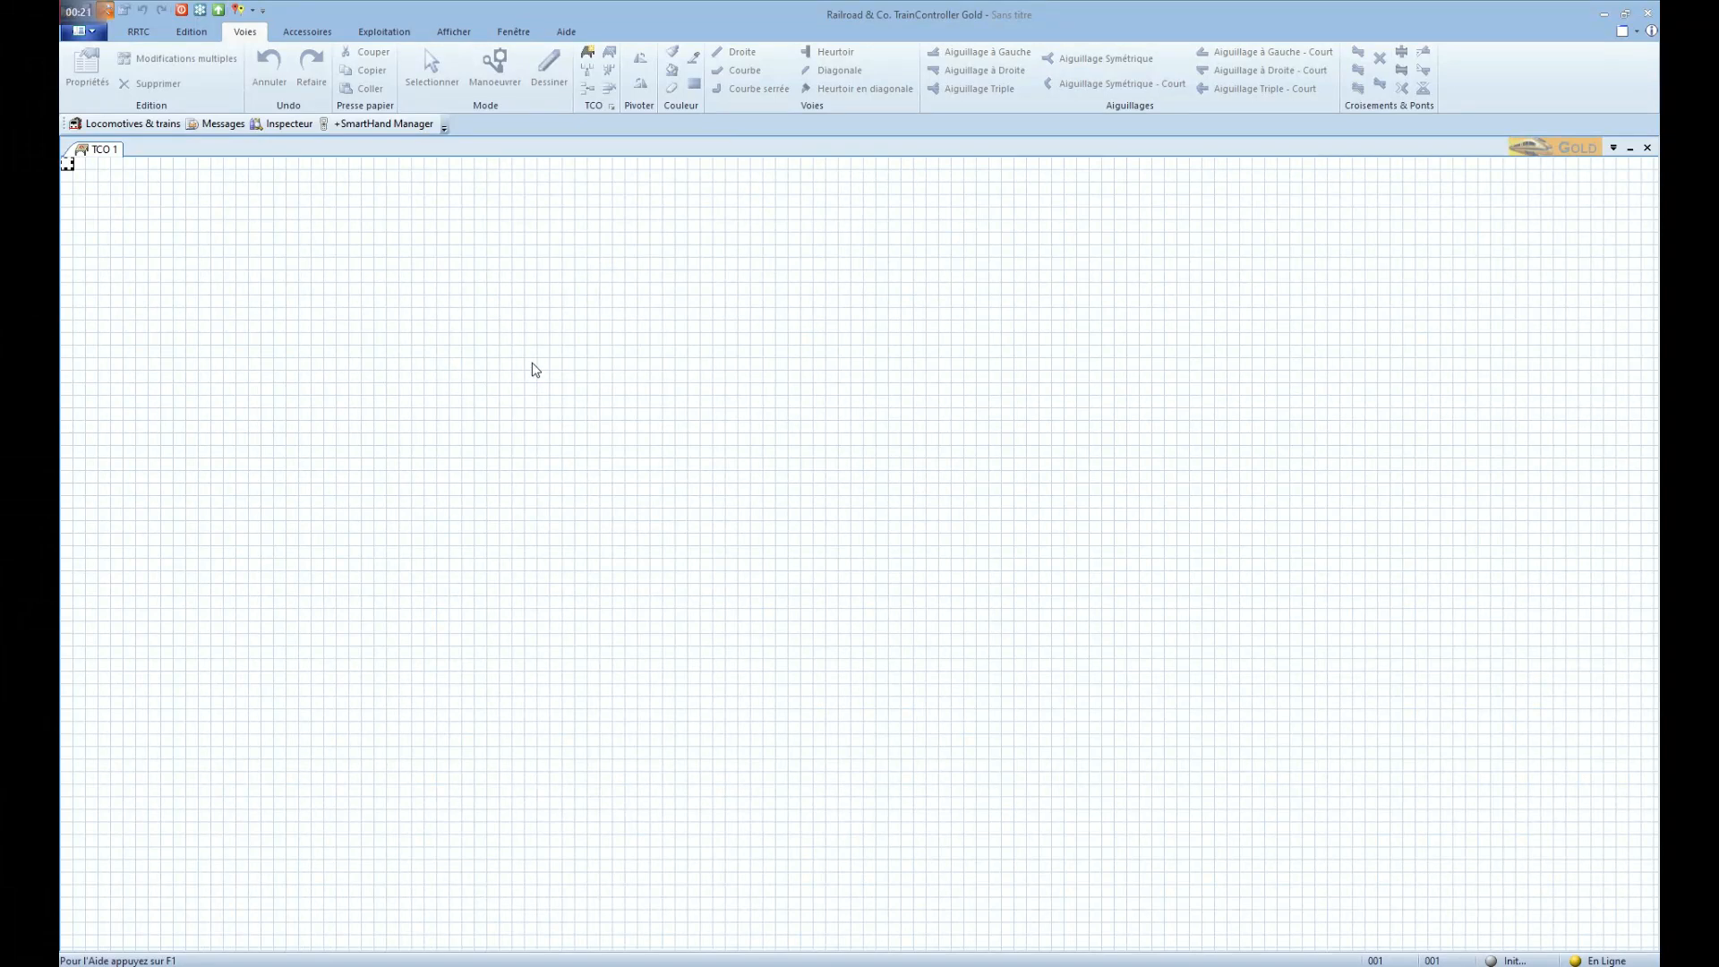
Draw four parallel horizontal tracks of equal length on rows 8 to 11, all ending at column 61
{"action": "left_click", "coordinate": [292, 250]}
{"action": "left_click", "coordinate": [542, 71]}
{"action": "left_click_drag", "start_coordinate": [481, 247], "coordinate": [820, 249]}
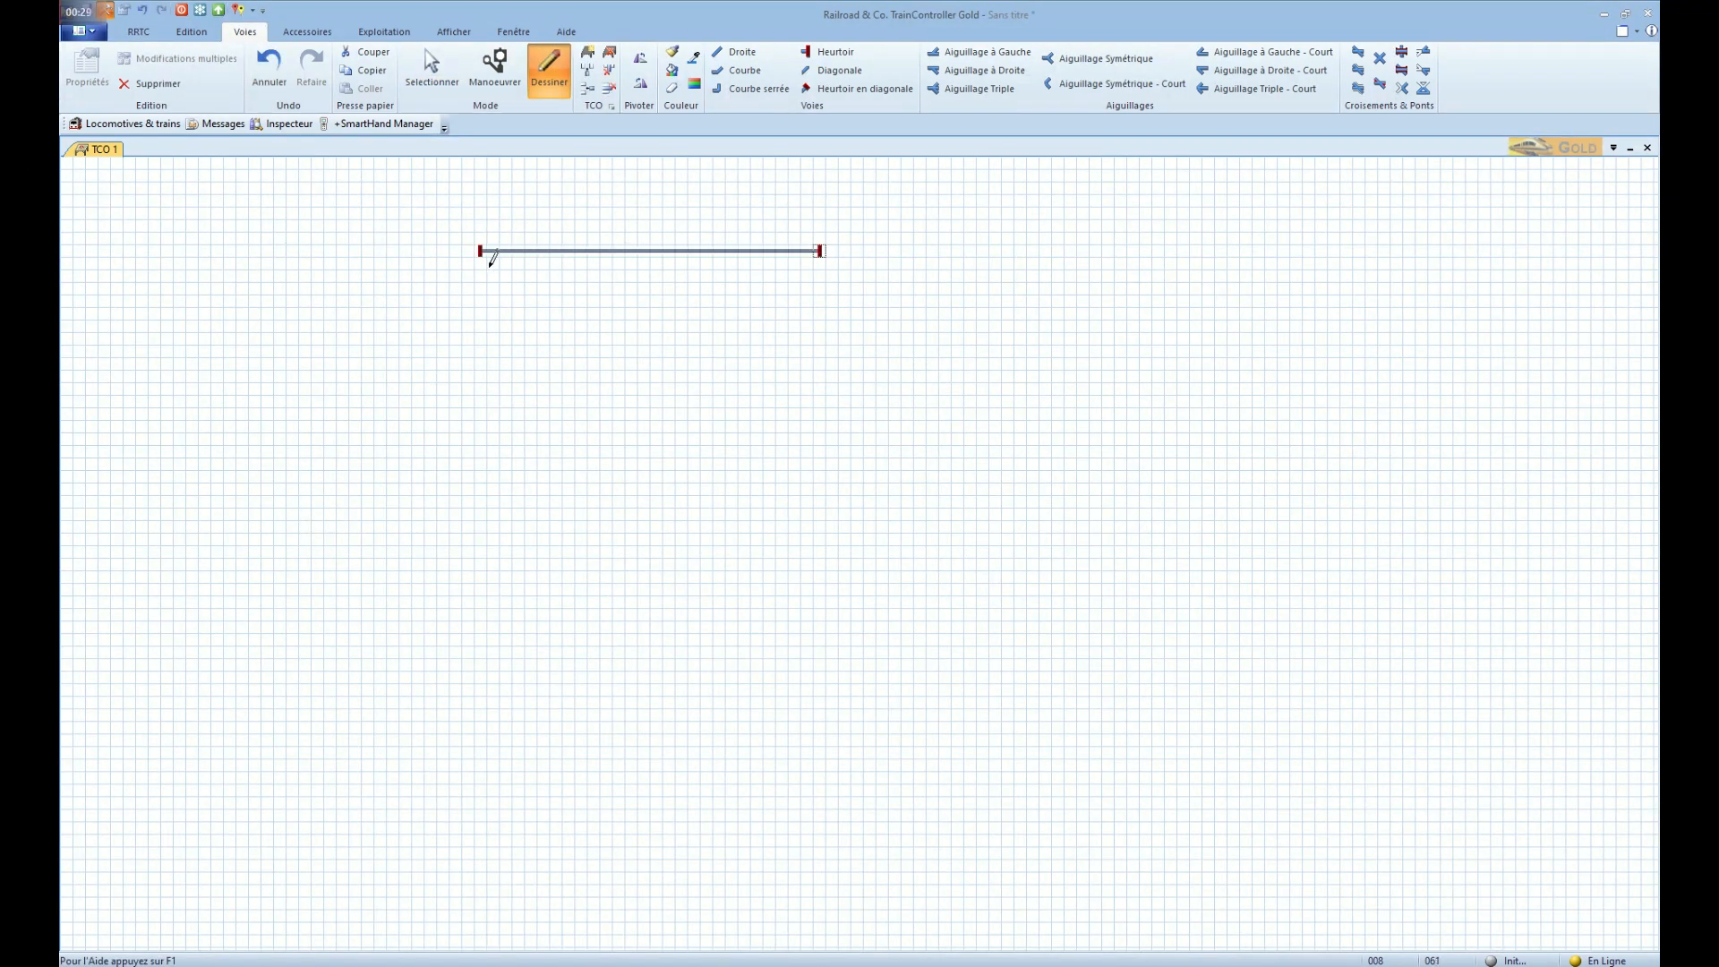
{"action": "left_click_drag", "start_coordinate": [481, 263], "coordinate": [822, 263]}
{"action": "left_click_drag", "start_coordinate": [481, 273], "coordinate": [821, 268]}
{"action": "left_click_drag", "start_coordinate": [482, 286], "coordinate": [822, 288]}
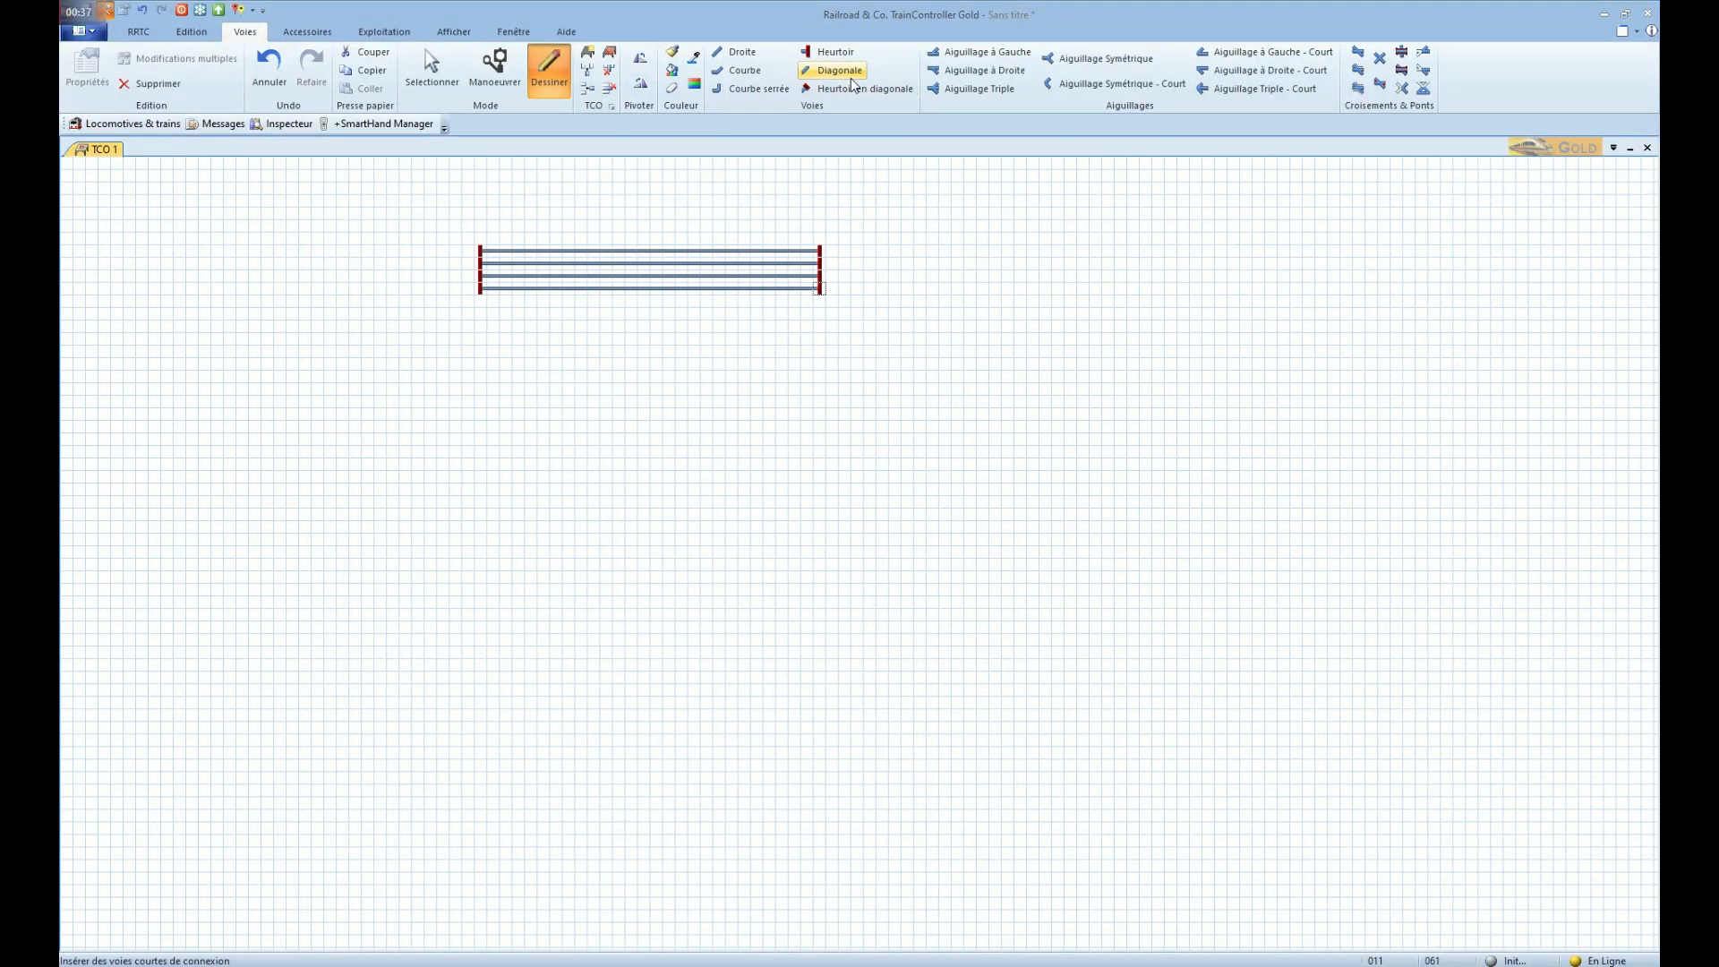
Place a triple turnout on row 10 at column 64 and connect the third track to it
{"action": "left_click", "coordinate": [980, 89]}
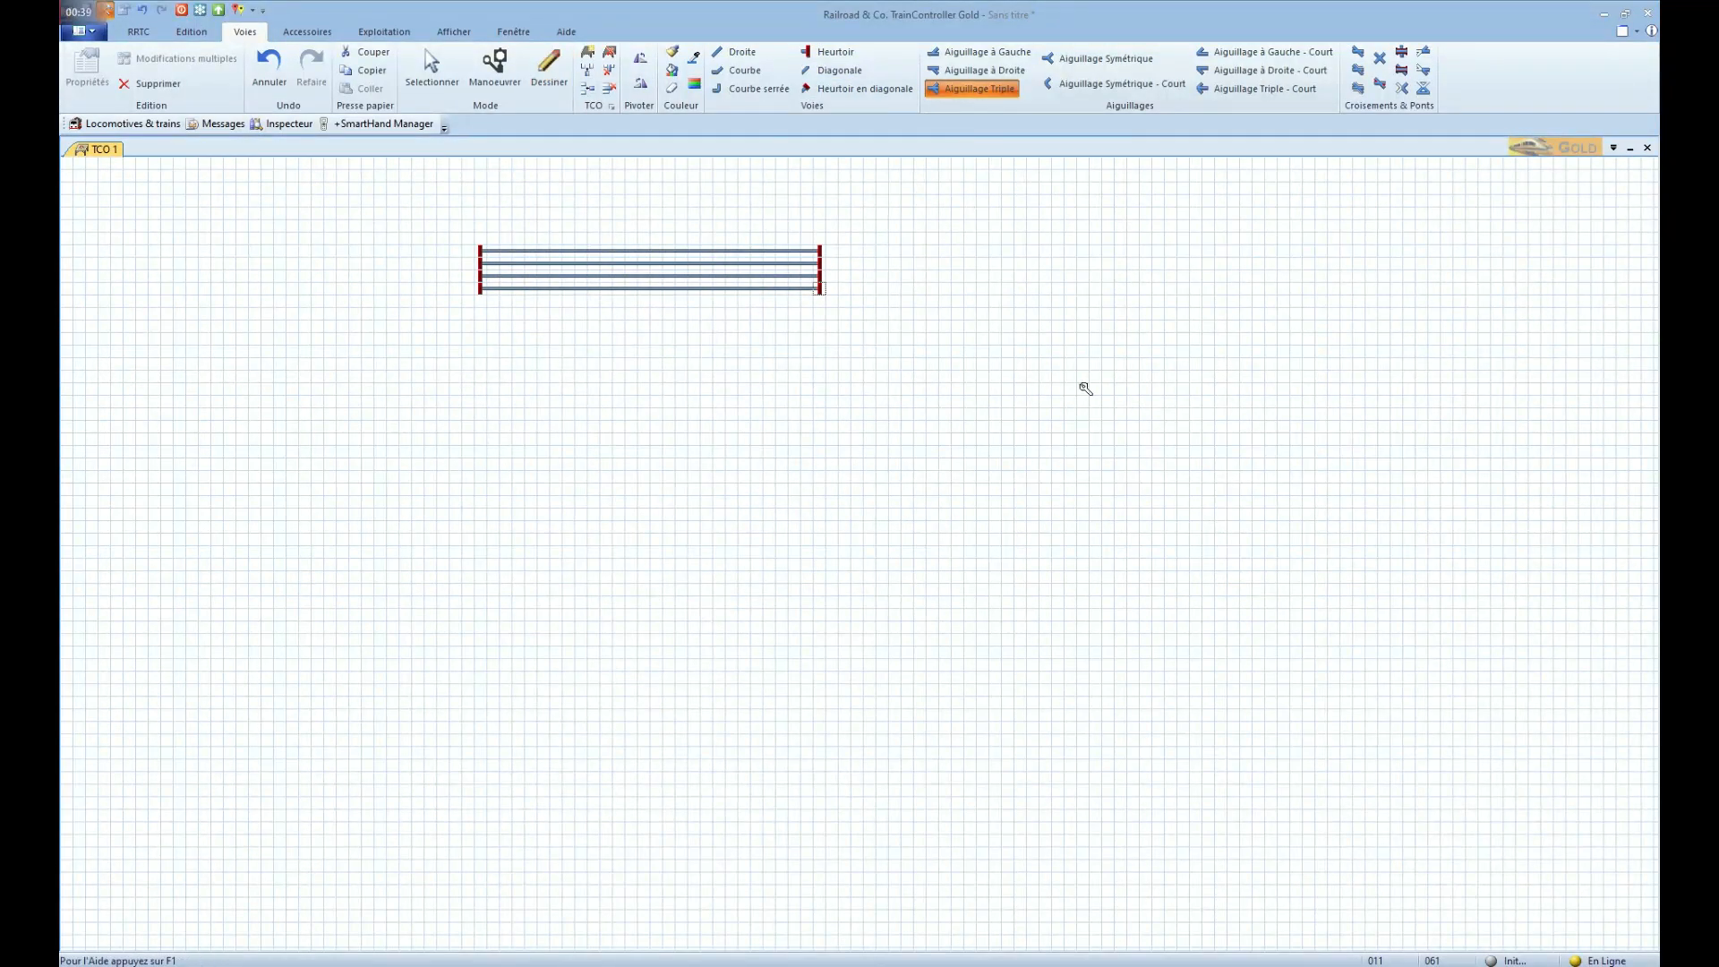
{"action": "left_click", "coordinate": [859, 276]}
{"action": "left_click", "coordinate": [549, 67]}
{"action": "left_click_drag", "start_coordinate": [846, 277], "coordinate": [820, 270]}
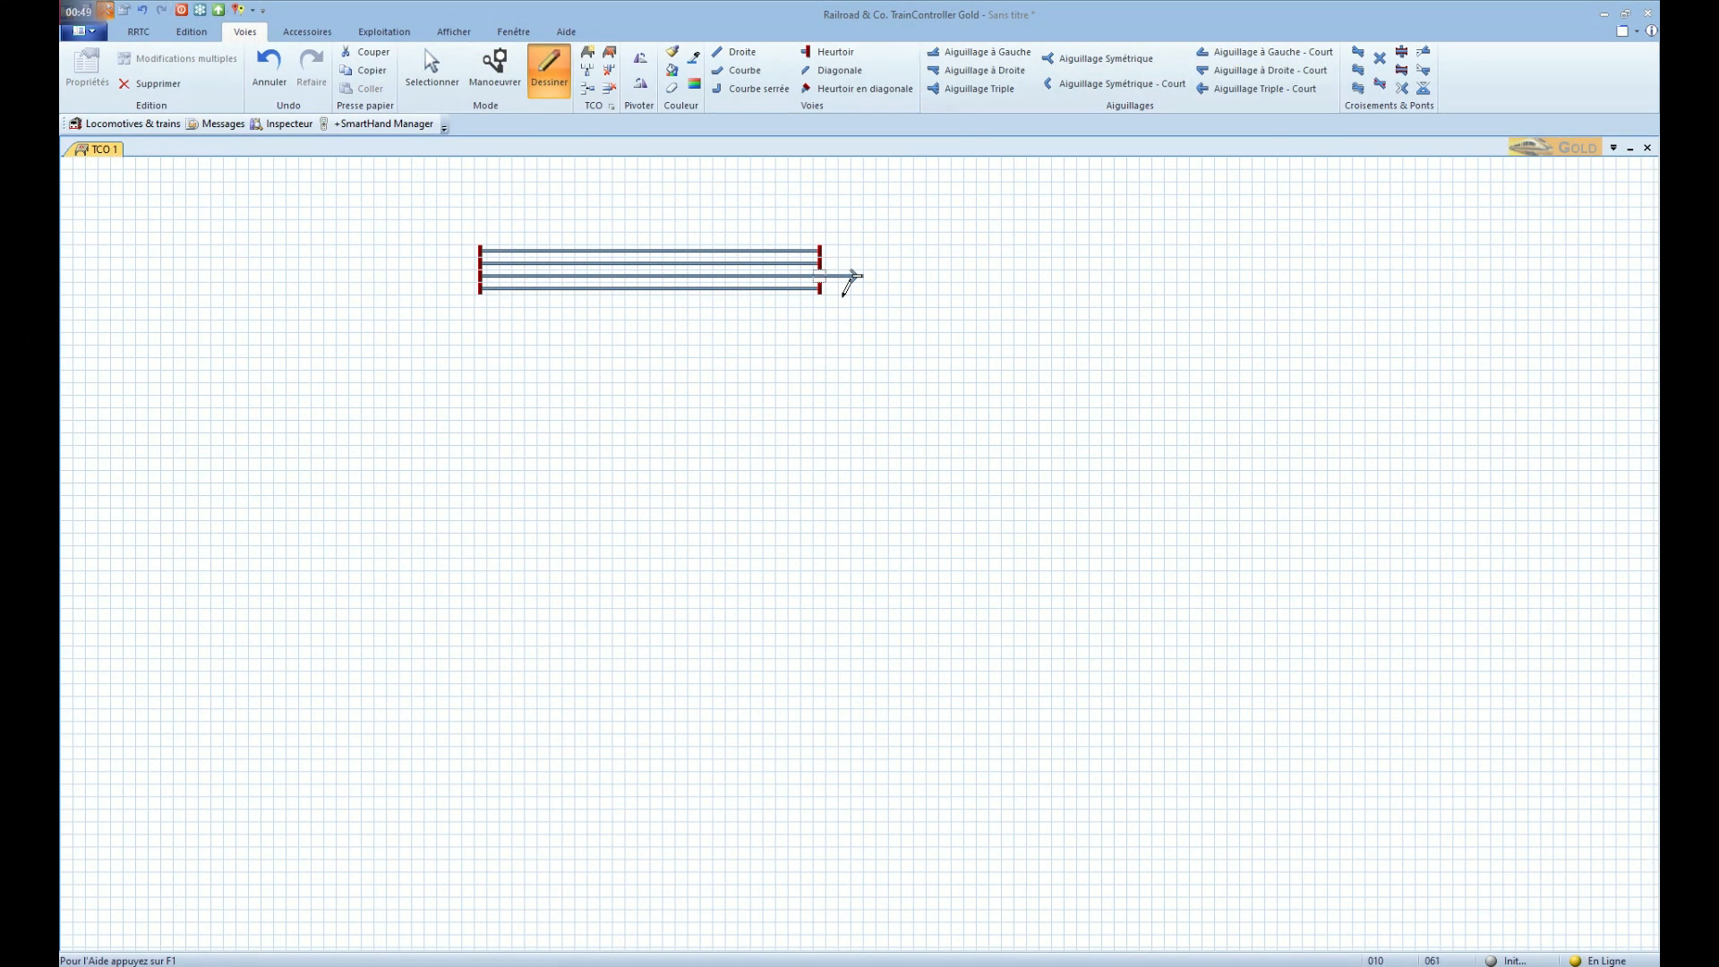
Connect the other station tracks to the triple turnout through turnouts in column 63, and extend the row 10 track to column 88
{"action": "mouse_move", "coordinate": [821, 288]}
{"action": "left_mouse_down"}
{"action": "mouse_move", "coordinate": [886, 289]}
{"action": "mouse_move", "coordinate": [845, 287]}
{"action": "left_mouse_up"}
{"action": "left_click_drag", "start_coordinate": [877, 277], "coordinate": [887, 278]}
{"action": "mouse_move", "coordinate": [853, 271]}
{"action": "left_mouse_down"}
{"action": "mouse_move", "coordinate": [820, 249]}
{"action": "mouse_move", "coordinate": [846, 265]}
{"action": "left_mouse_up"}
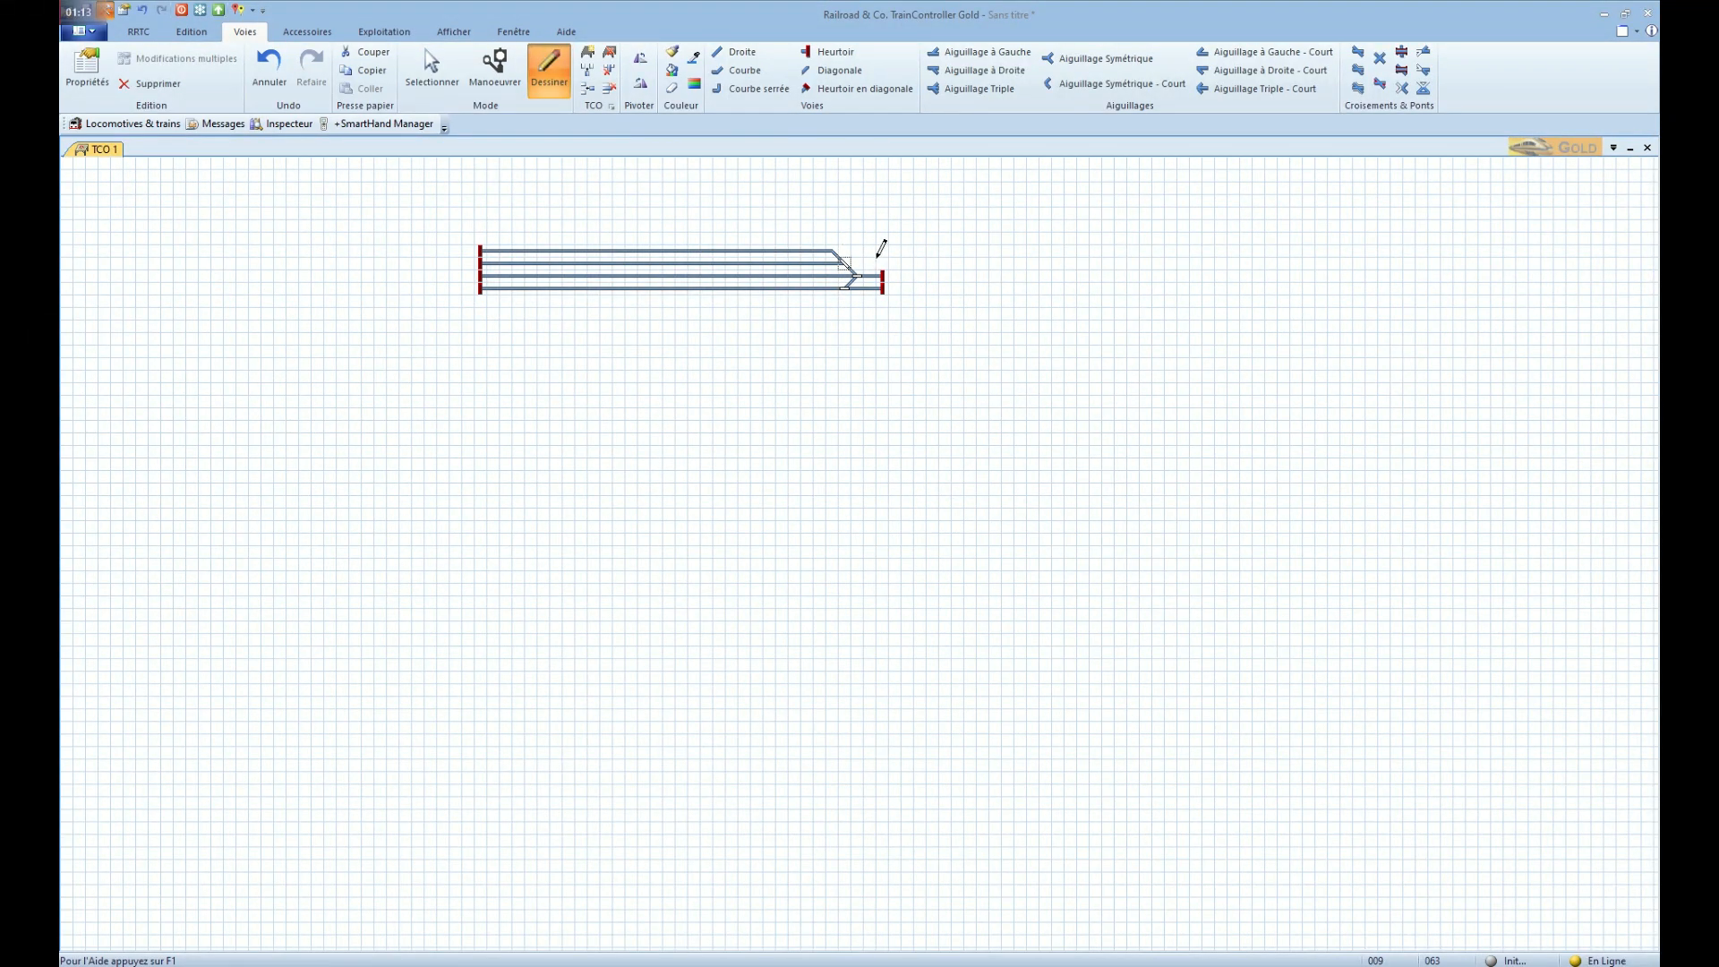
{"action": "left_click_drag", "start_coordinate": [885, 277], "coordinate": [1163, 276]}
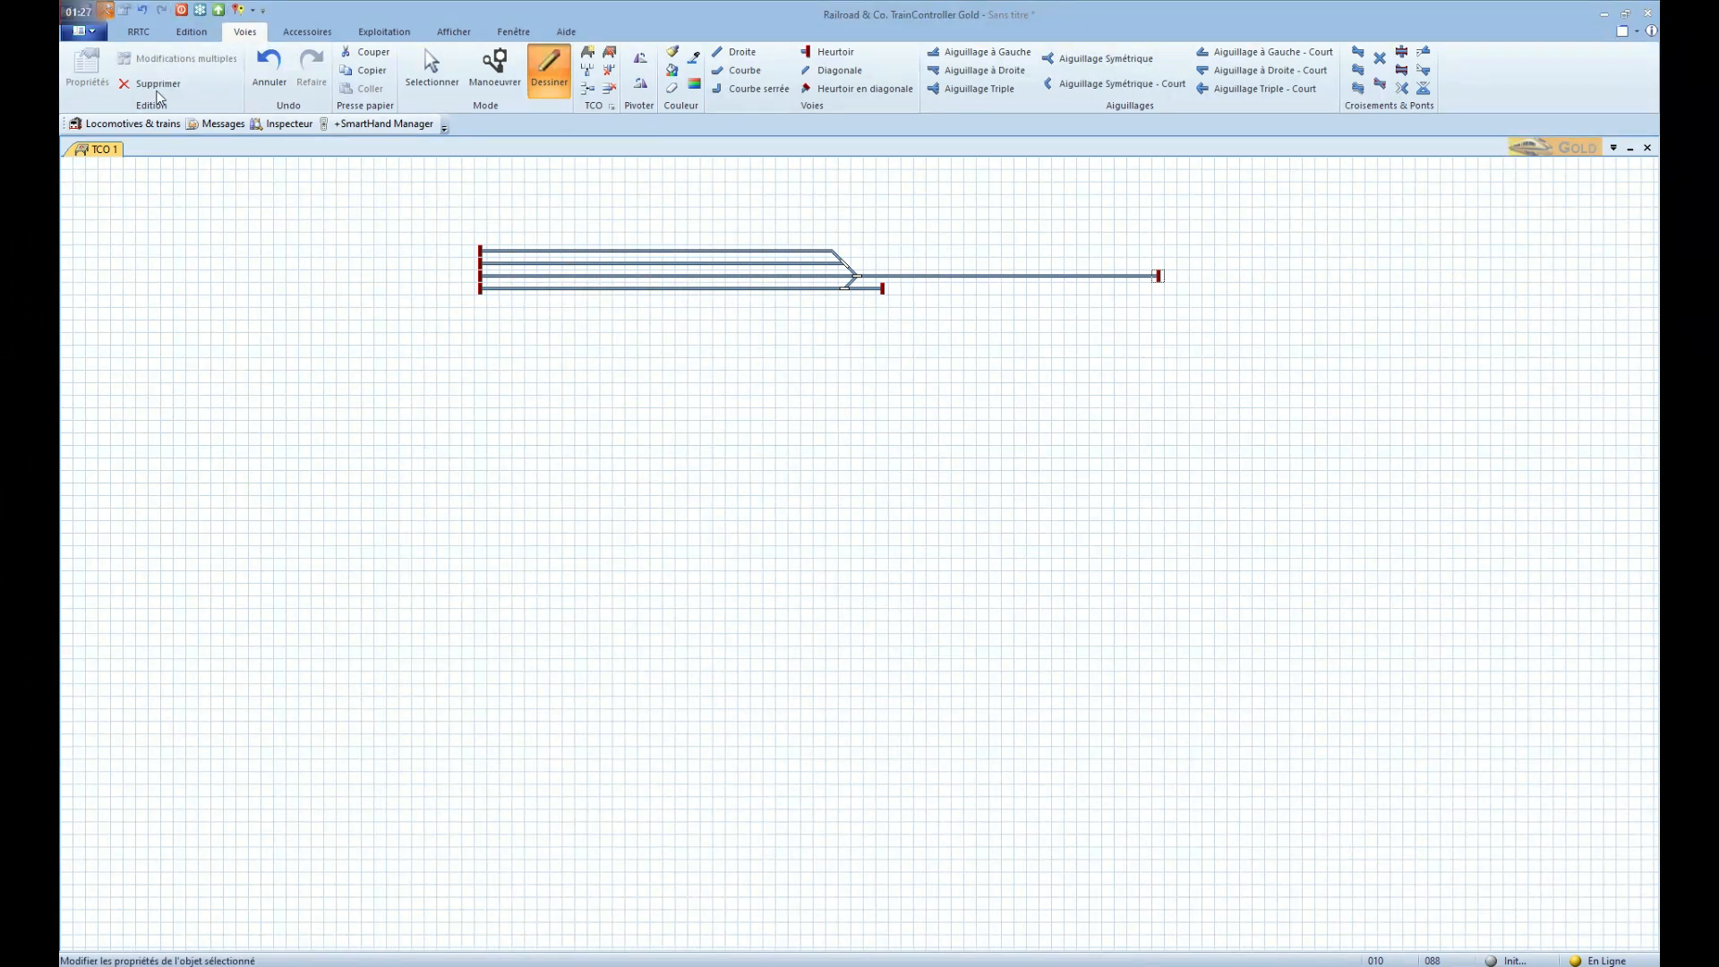
Name the triple turnout "AIG Trimple Entrée Gare Nord" in its general properties
{"action": "left_click", "coordinate": [410, 82]}
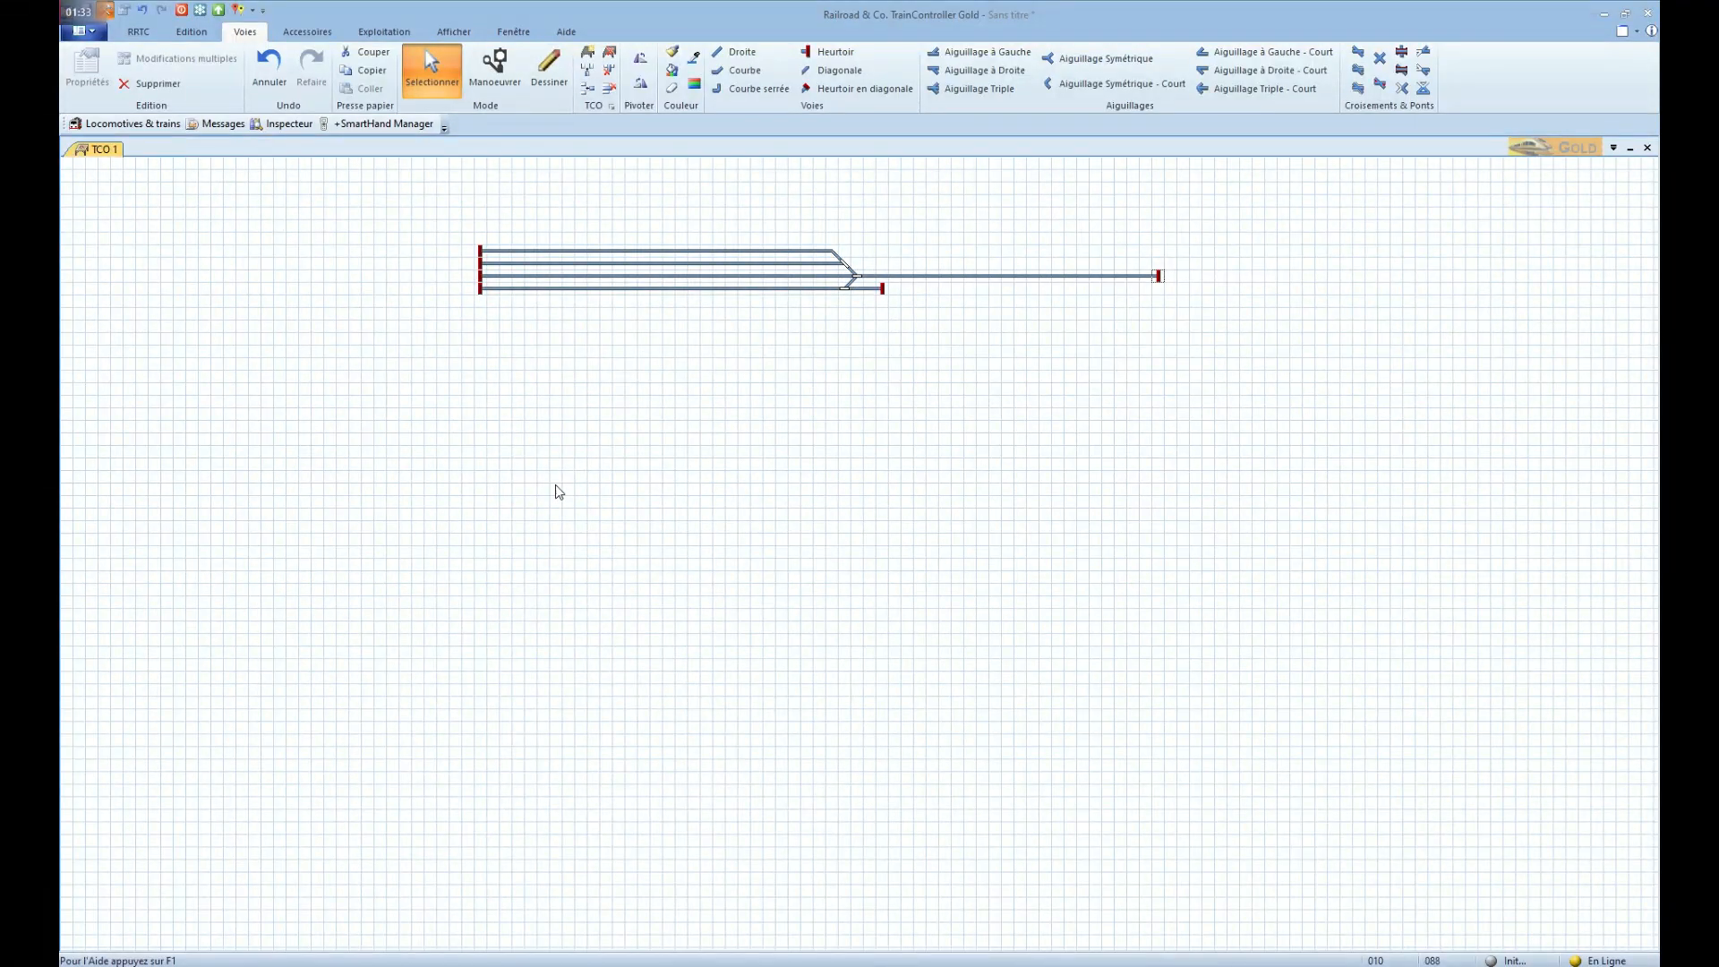
{"action": "mouse_move", "coordinate": [871, 296]}
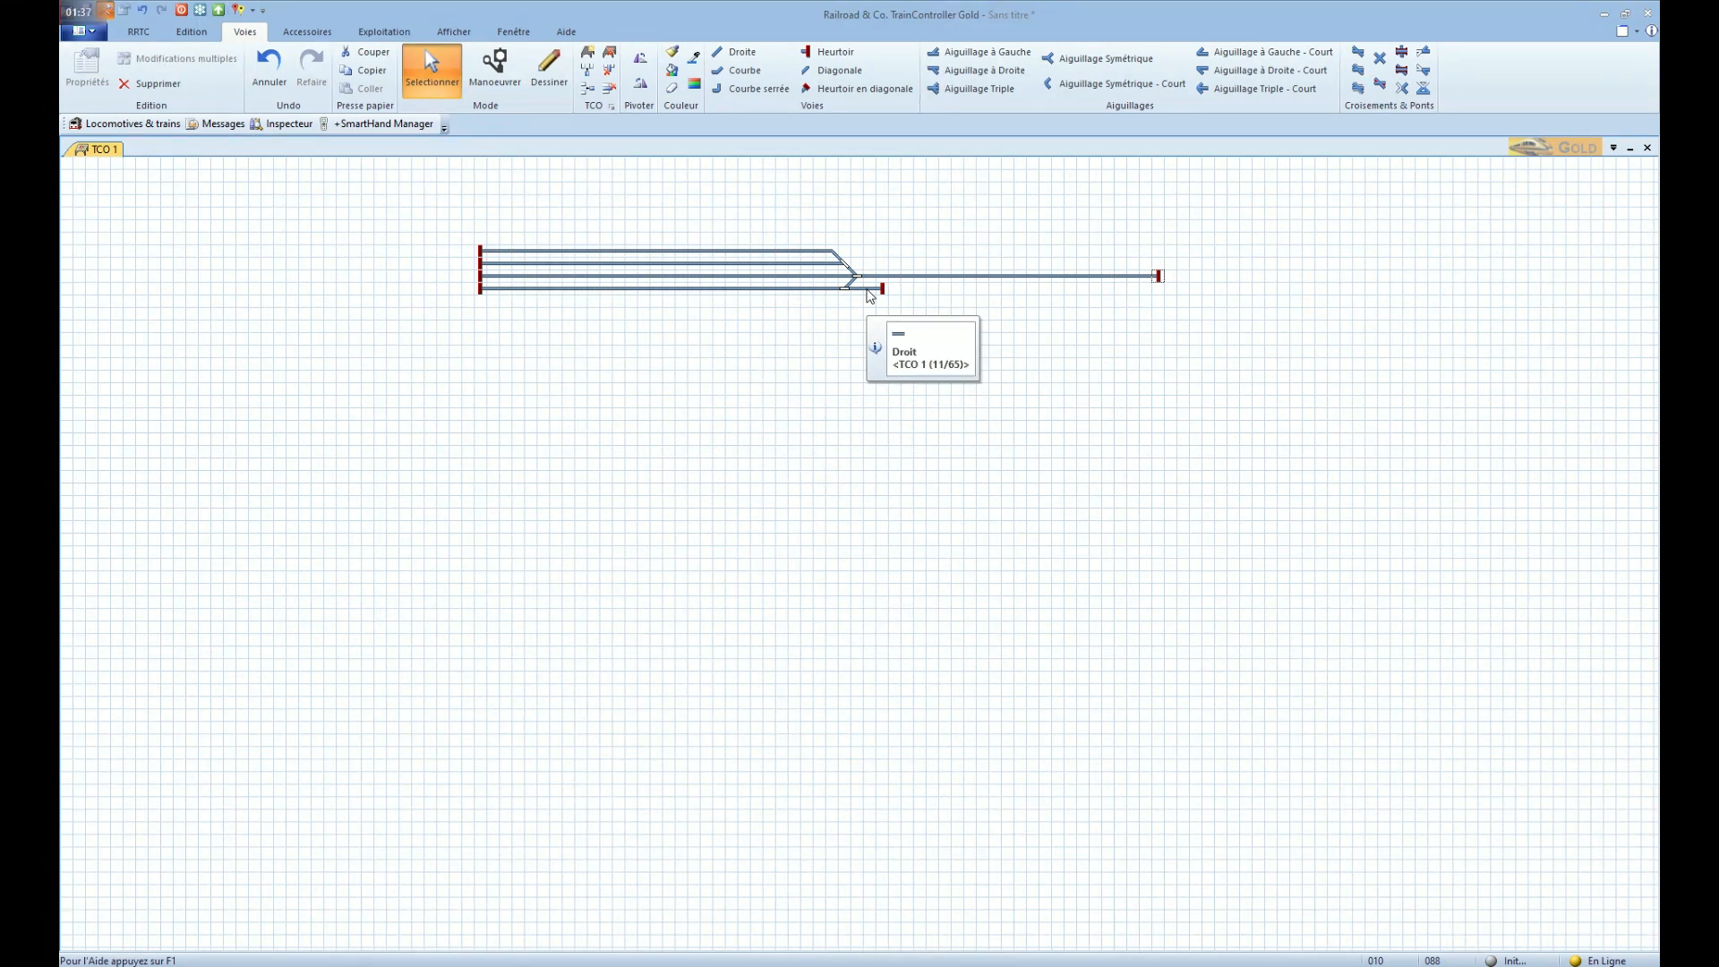
{"action": "left_click", "coordinate": [855, 276]}
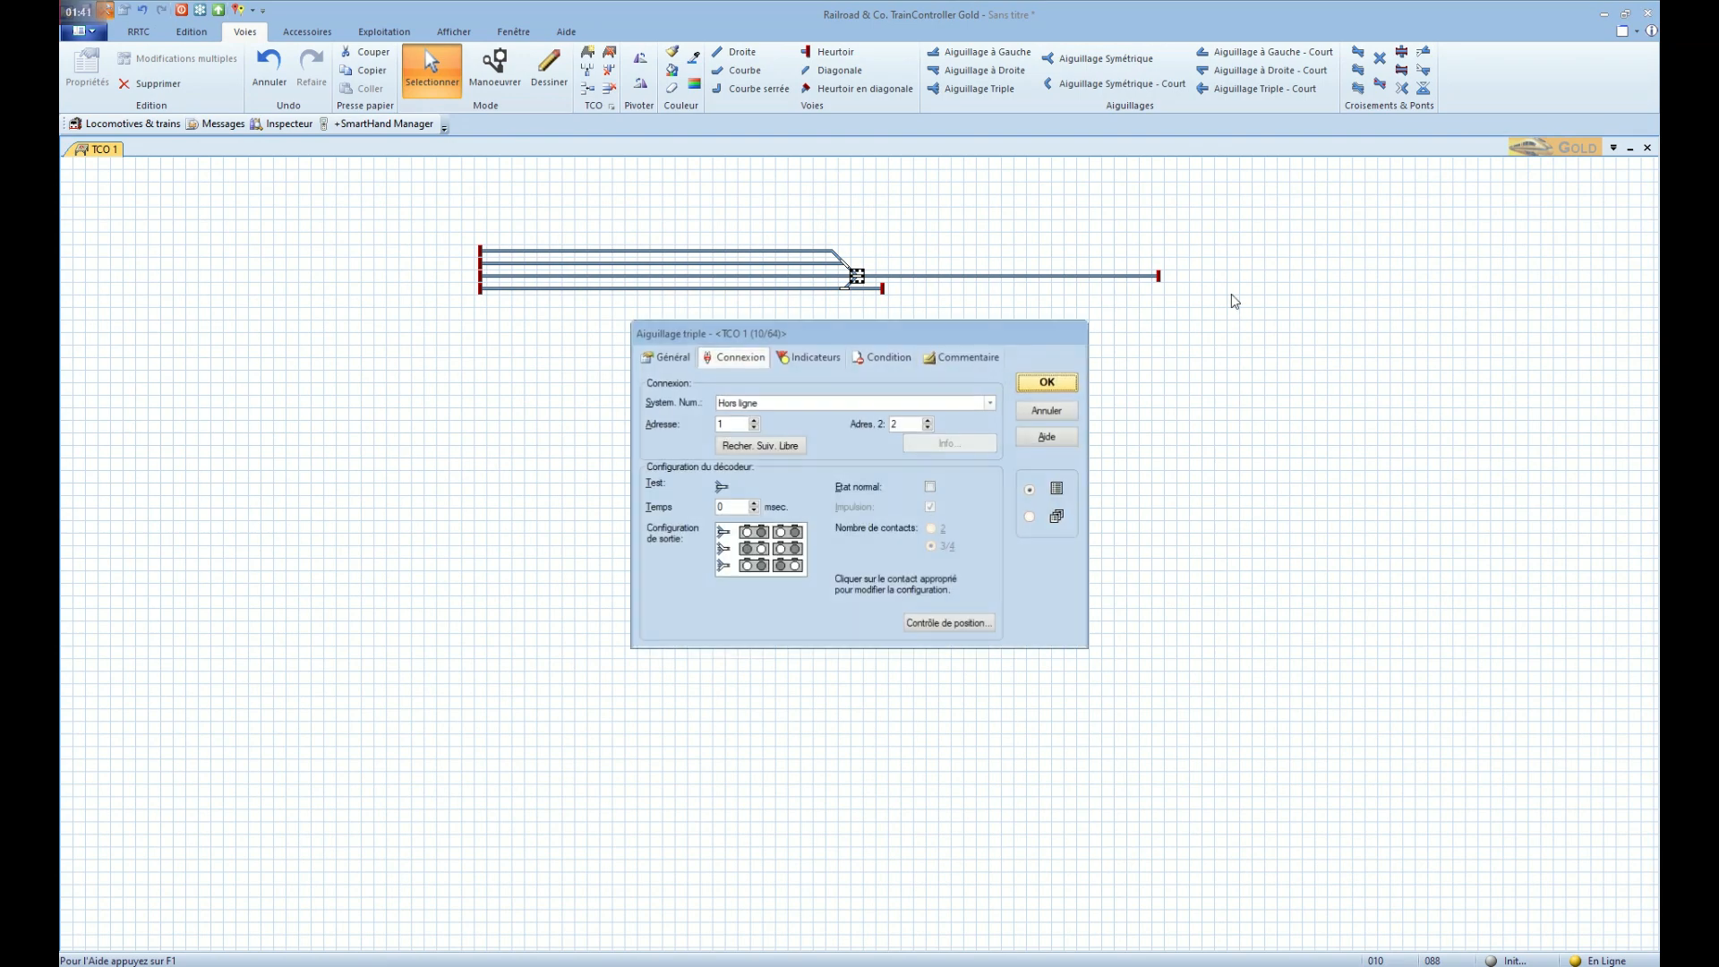
{"action": "left_click", "coordinate": [1046, 410]}
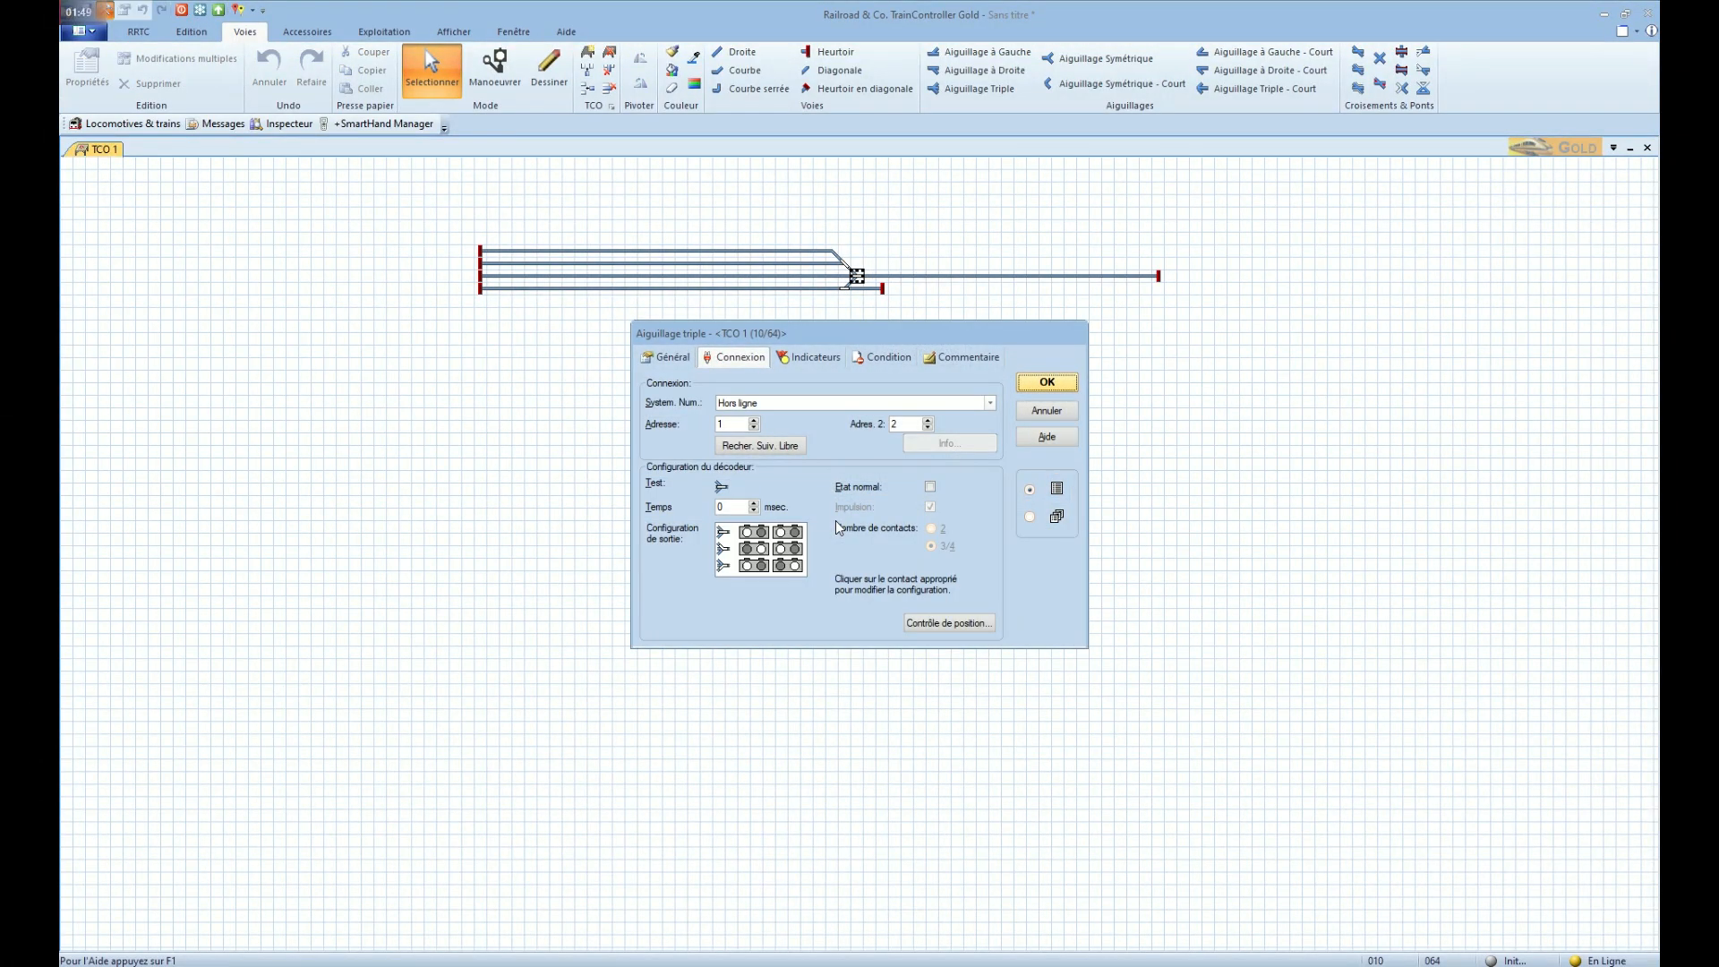
{"action": "left_click", "coordinate": [676, 357]}
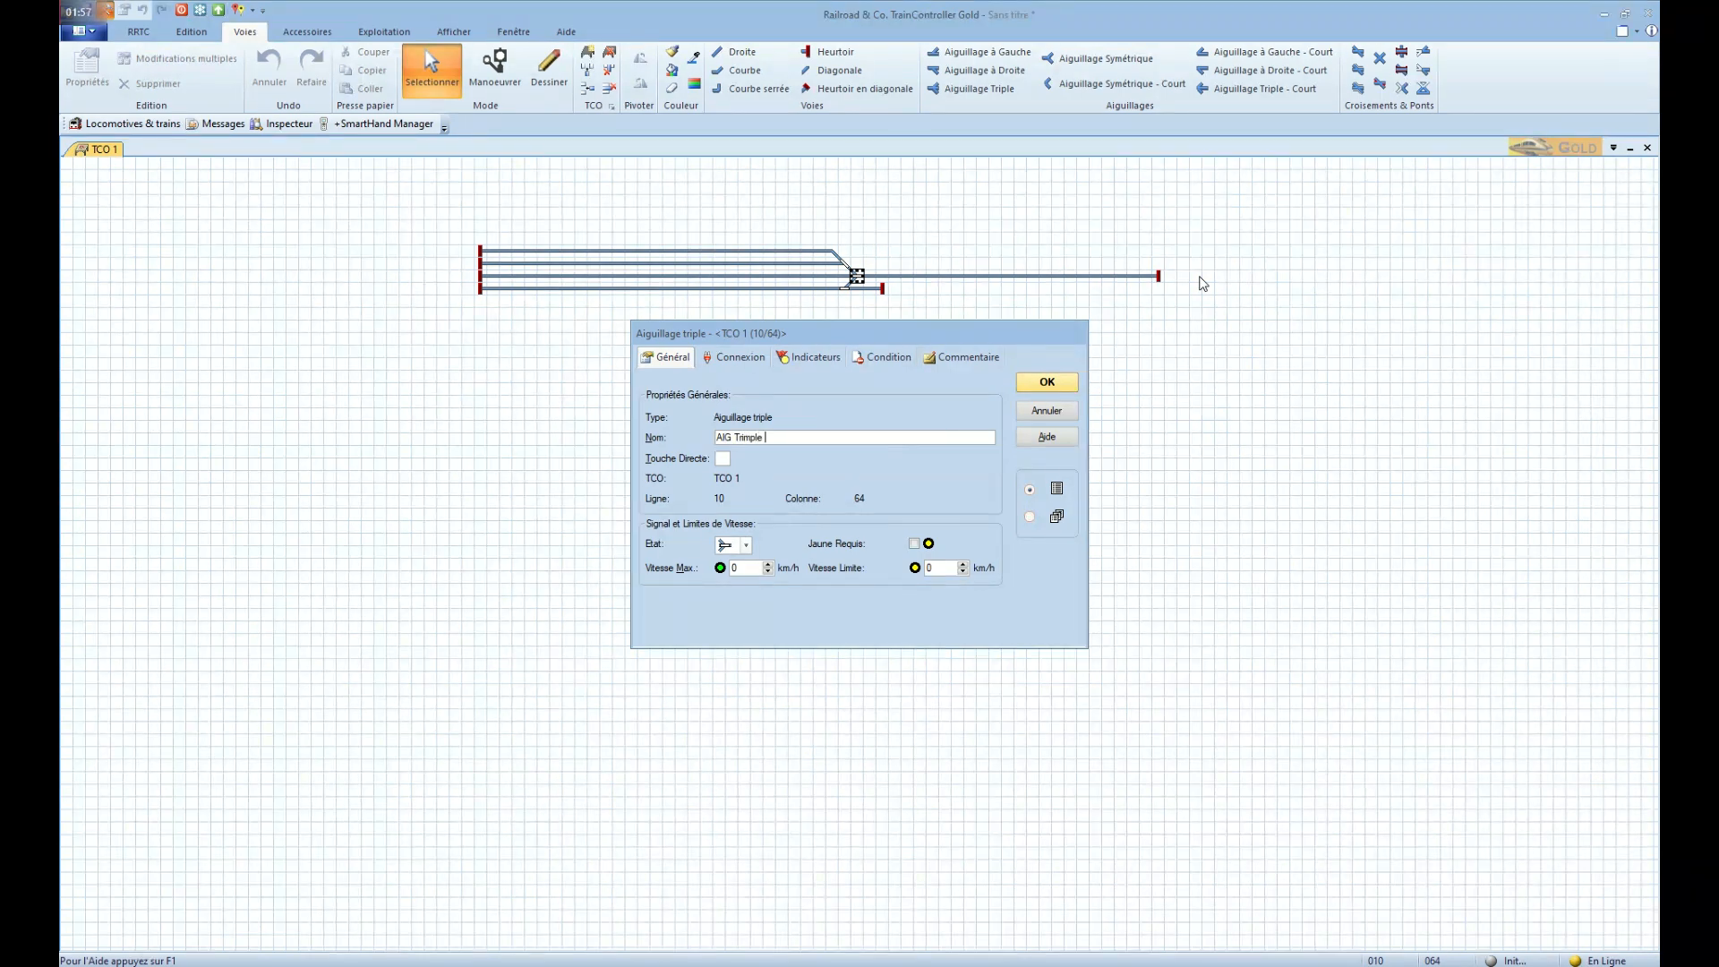
{"action": "type", "text": "ée Gazr"}
{"action": "key", "text": "BackSpace"}
{"action": "key", "text": "BackSpace"}
{"action": "type", "text": "a"}
{"action": "key", "text": "BackSpace"}
{"action": "key", "text": "BackSpace"}
{"action": "type", "text": "re"}
Assign the triple turnout to the digital system 2: Lenz Digital Plus / LZV200, test it and apply its properties
{"action": "left_click", "coordinate": [748, 358]}
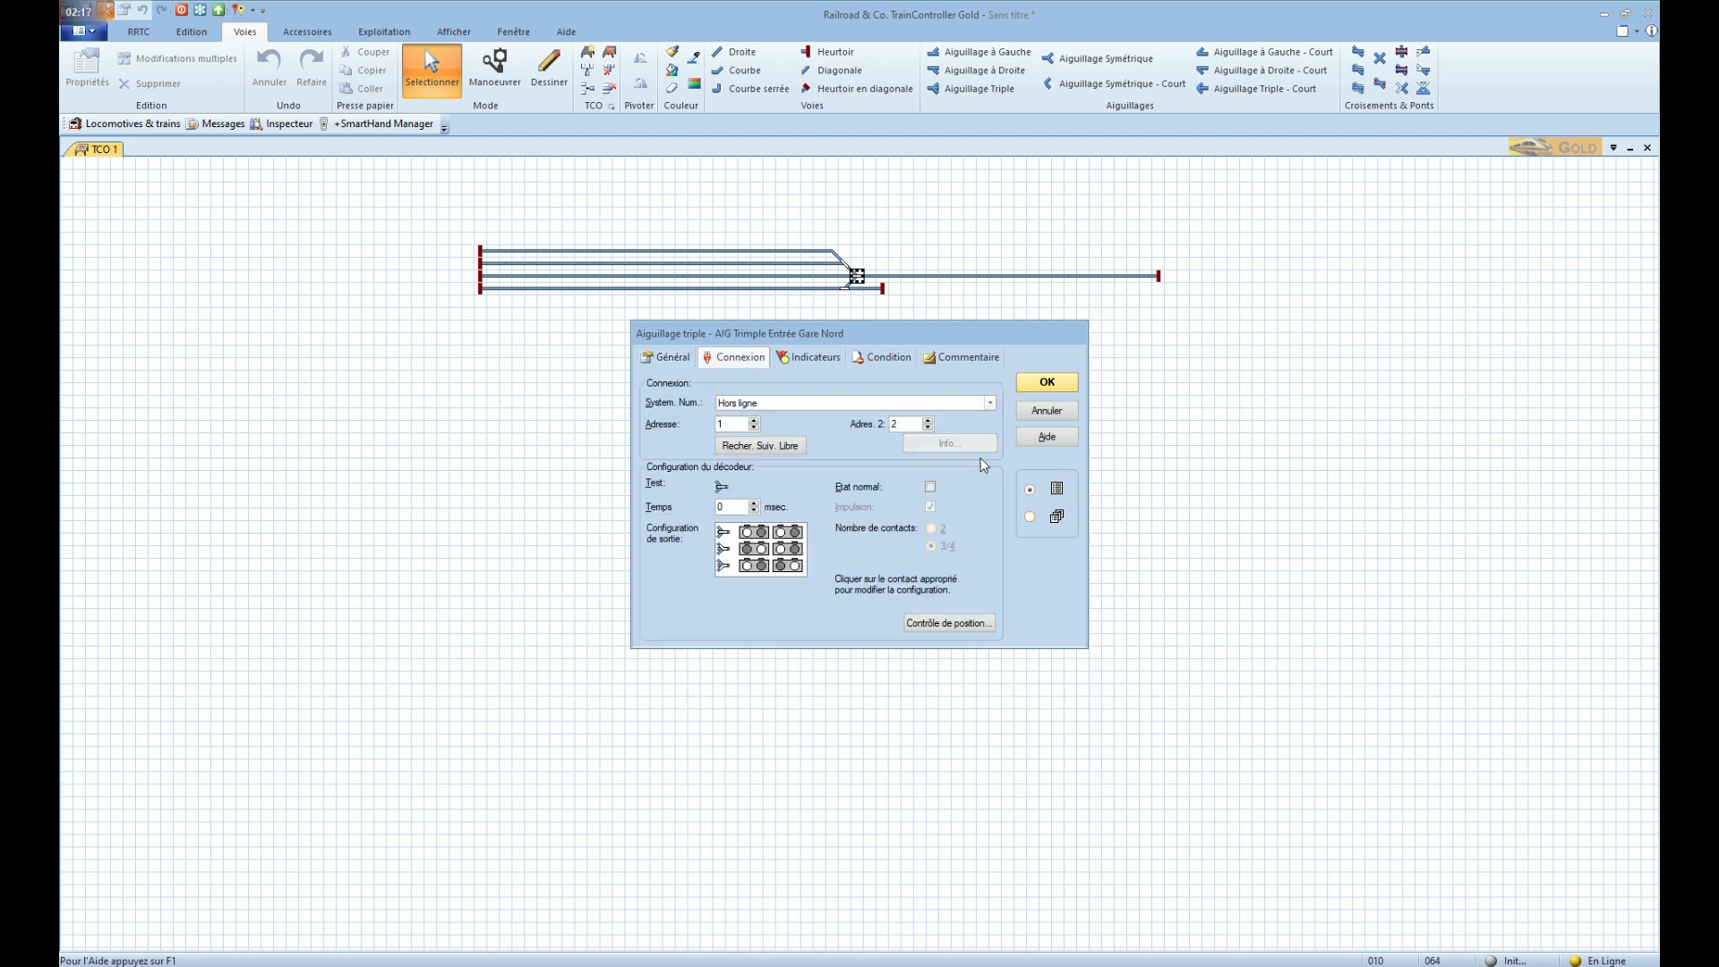
{"action": "left_click", "coordinate": [989, 405]}
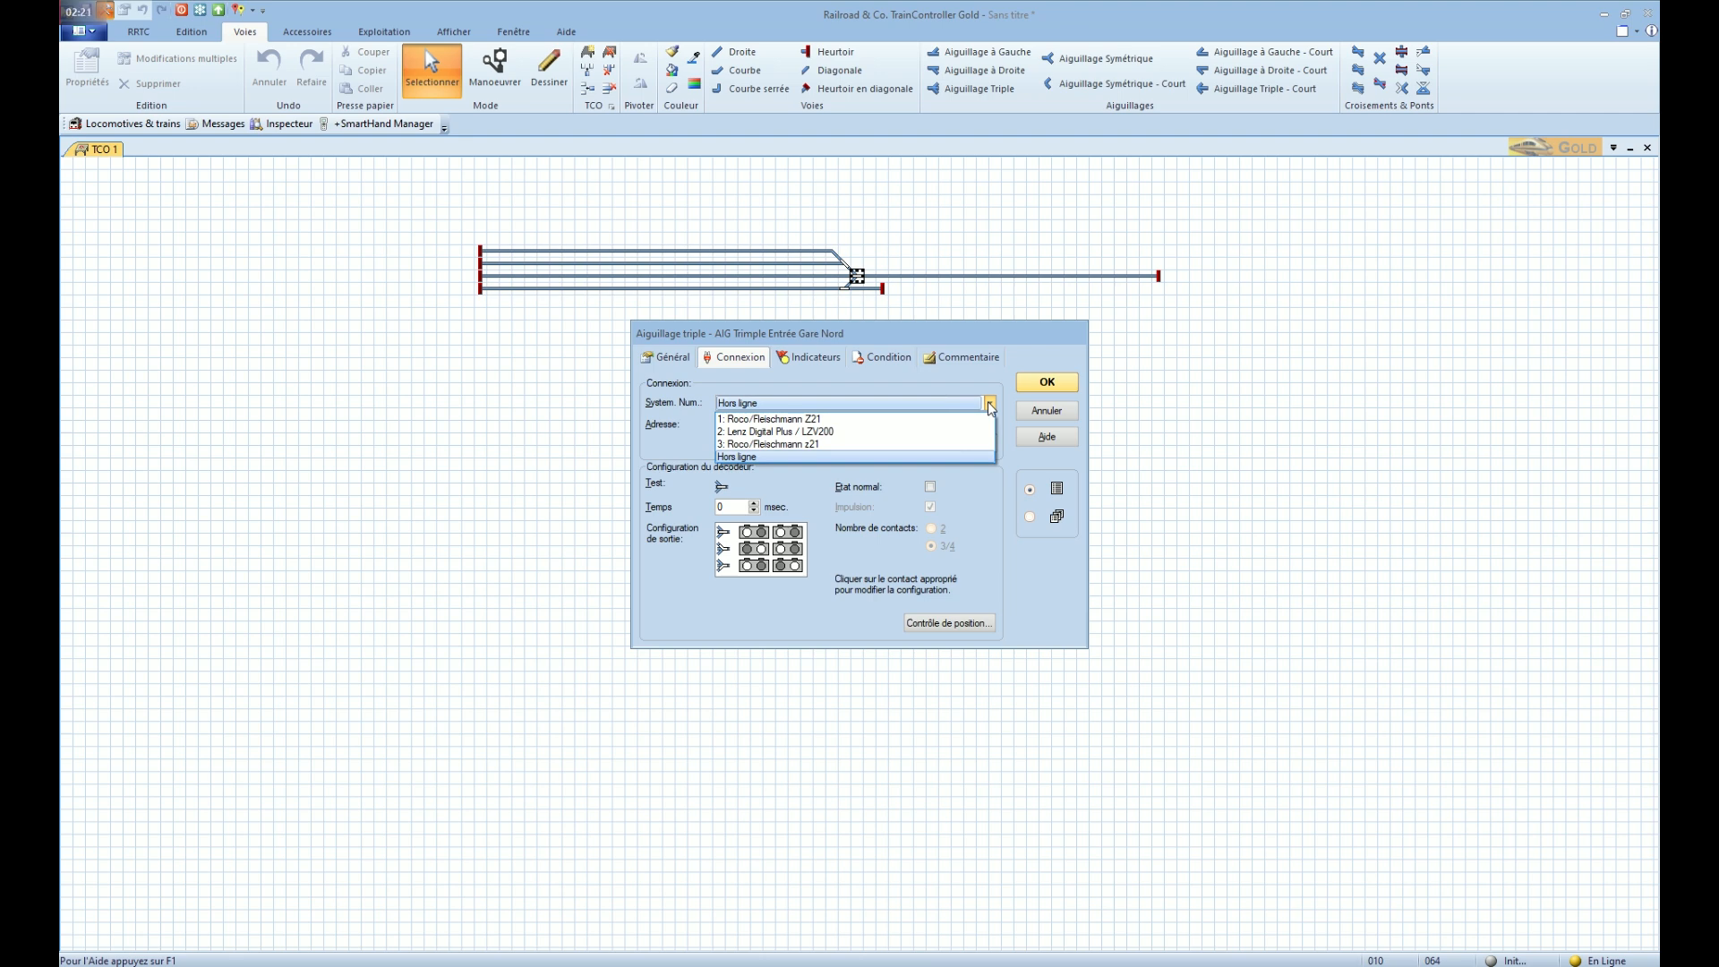
{"action": "left_click", "coordinate": [800, 432]}
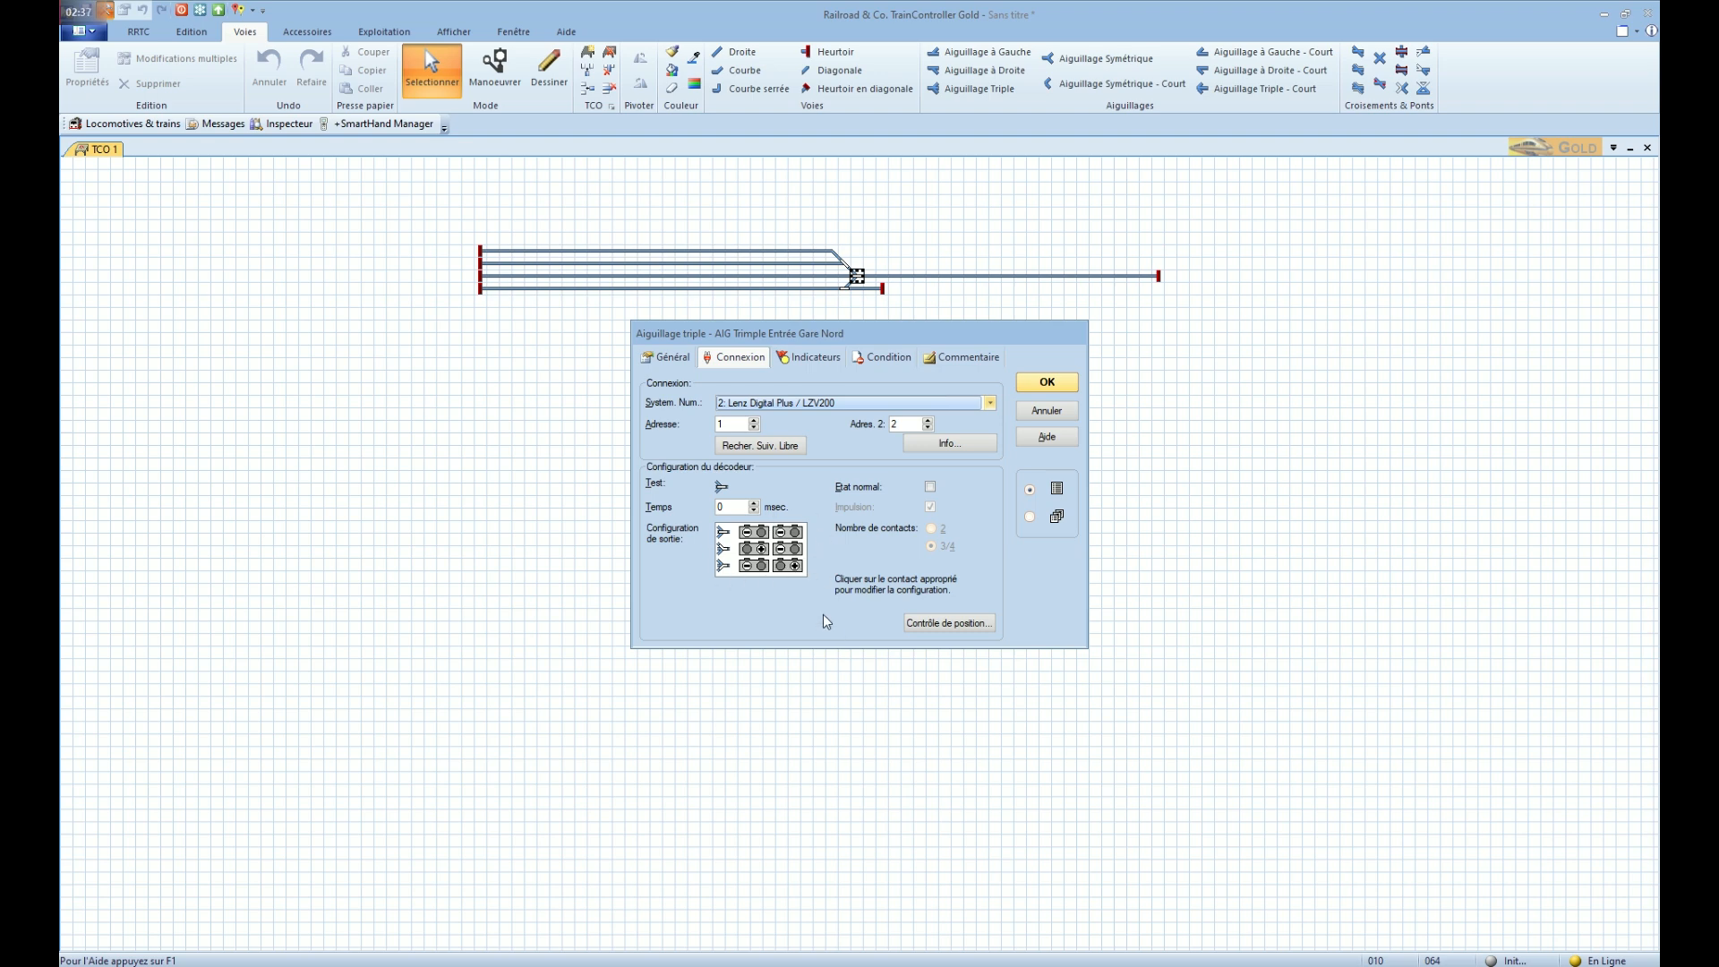
{"action": "left_click", "coordinate": [725, 486]}
{"action": "left_click", "coordinate": [815, 357]}
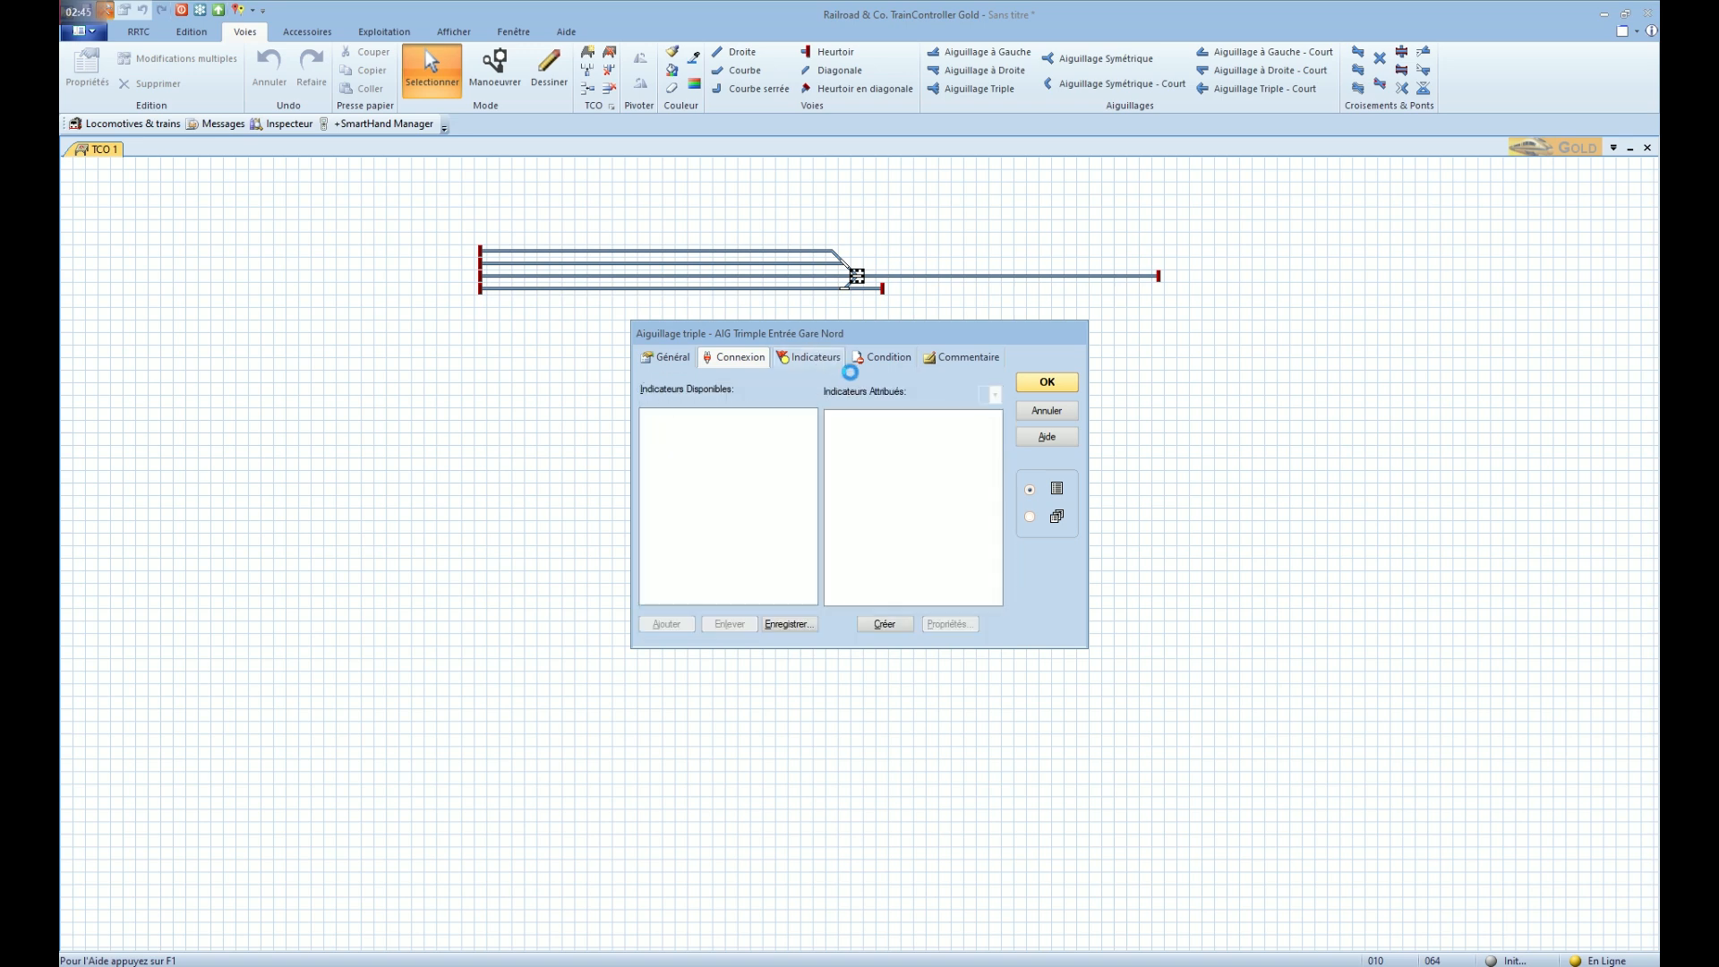
{"action": "left_click", "coordinate": [886, 356]}
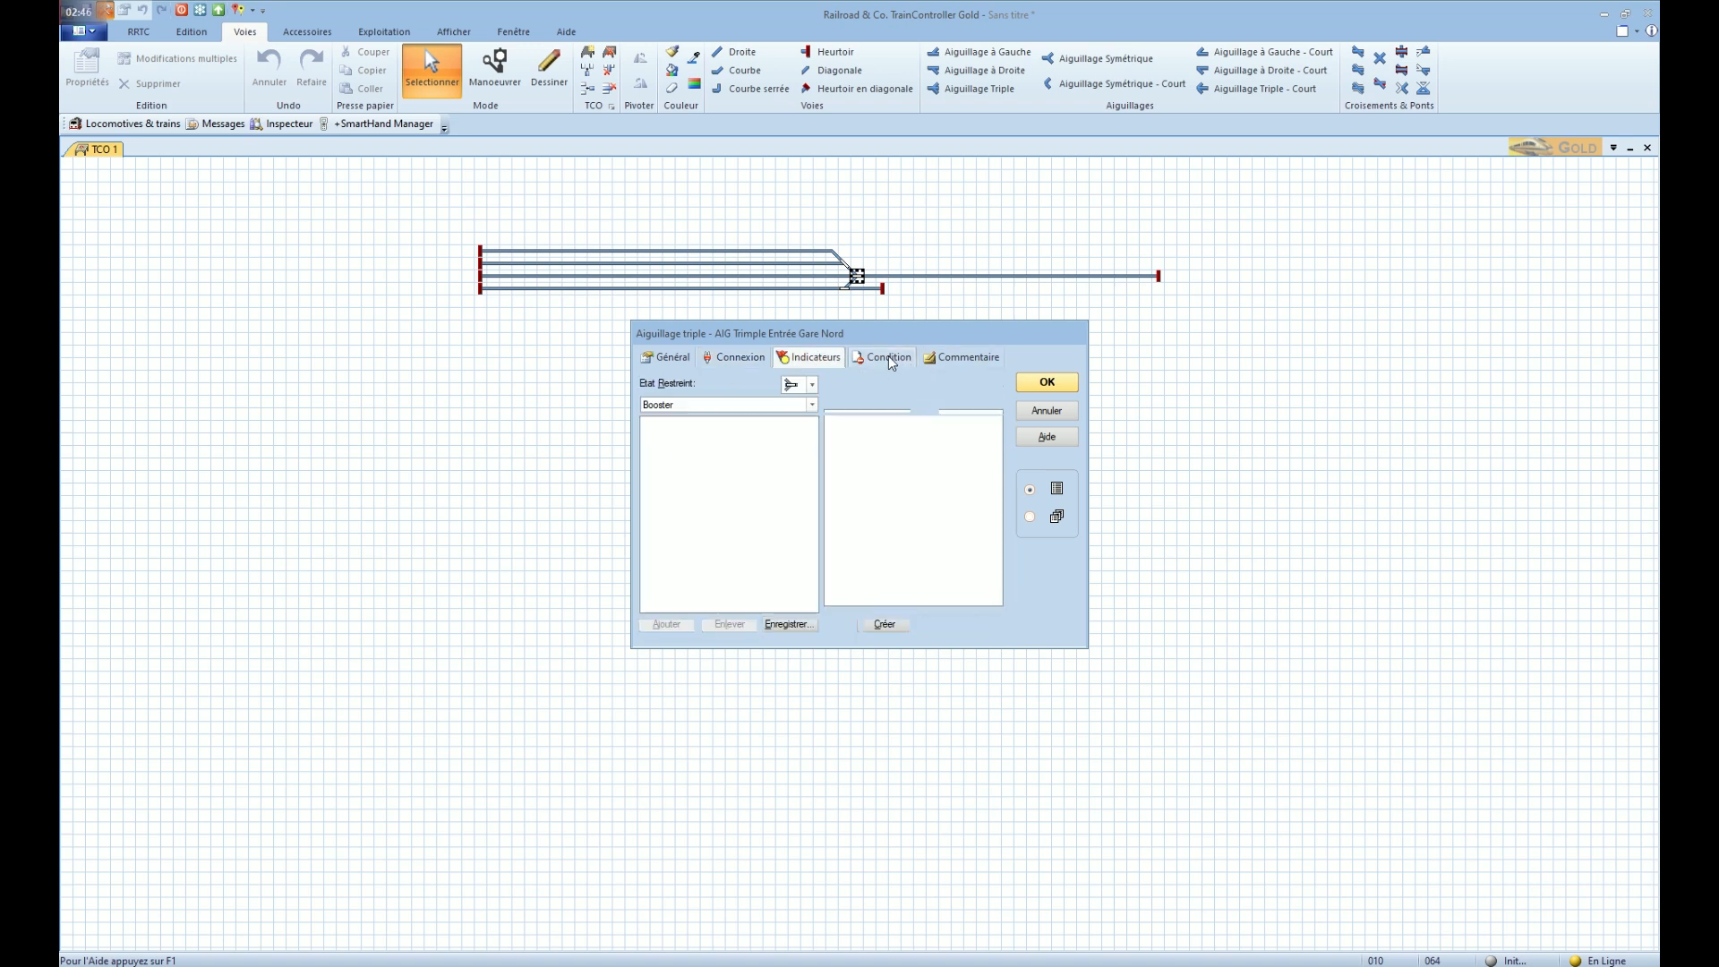
{"action": "left_click", "coordinate": [982, 359]}
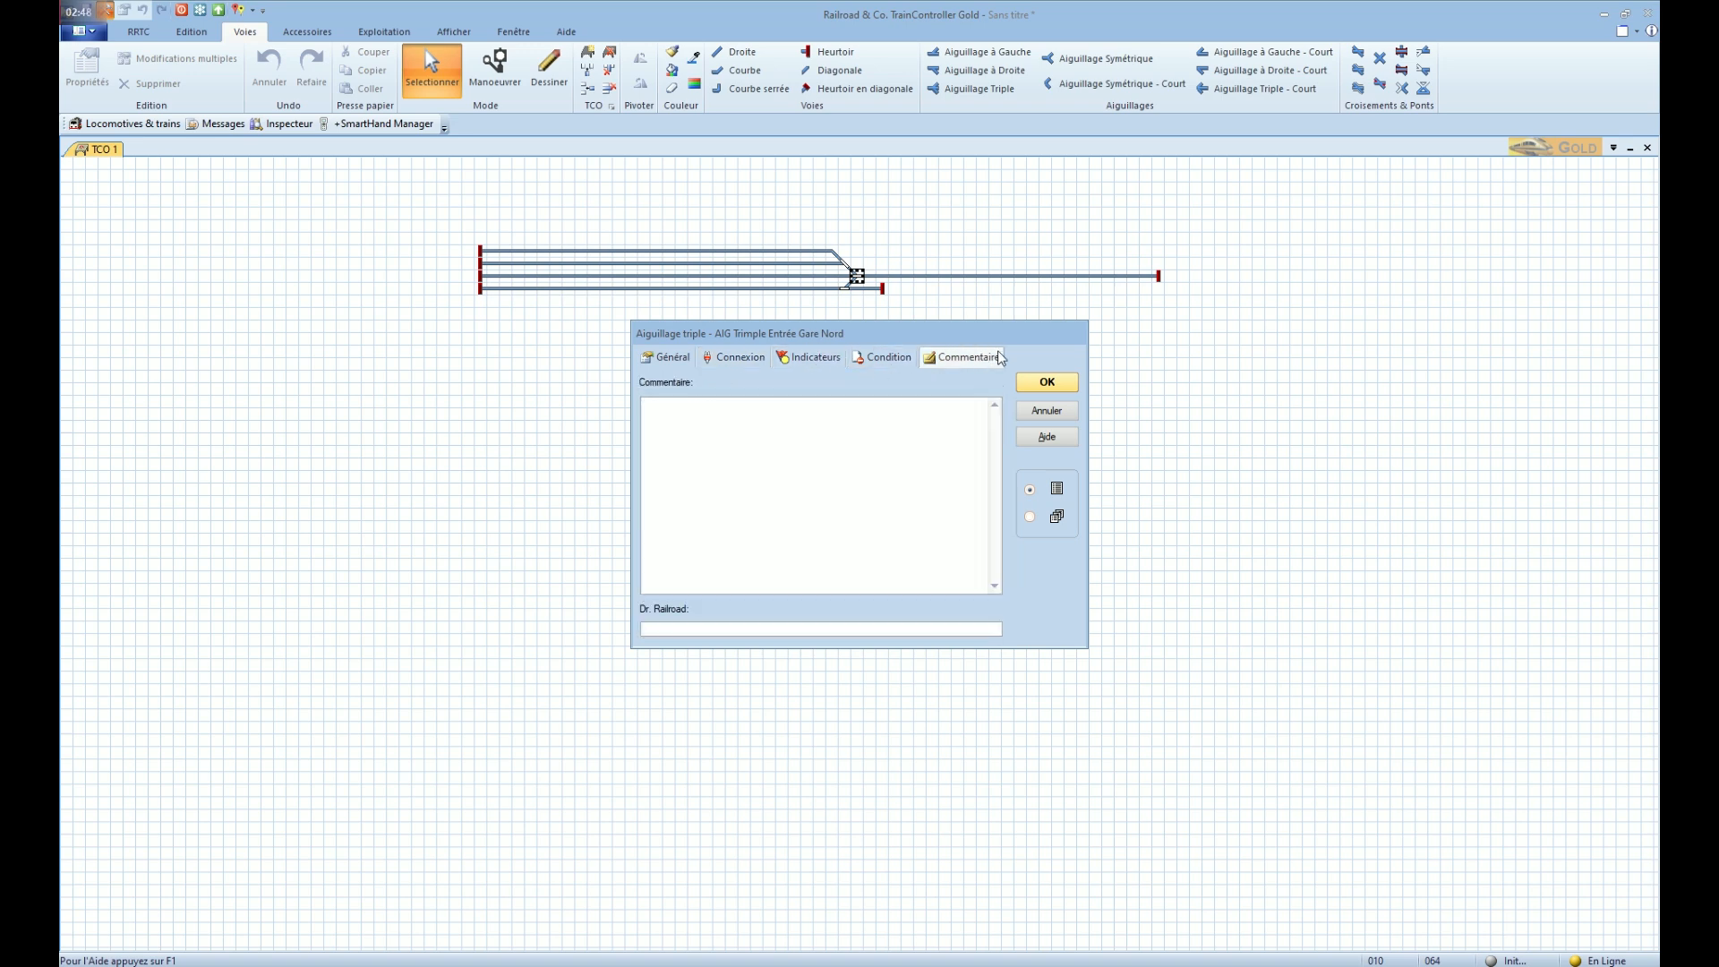
{"action": "left_click", "coordinate": [667, 358]}
{"action": "left_click", "coordinate": [1045, 382]}
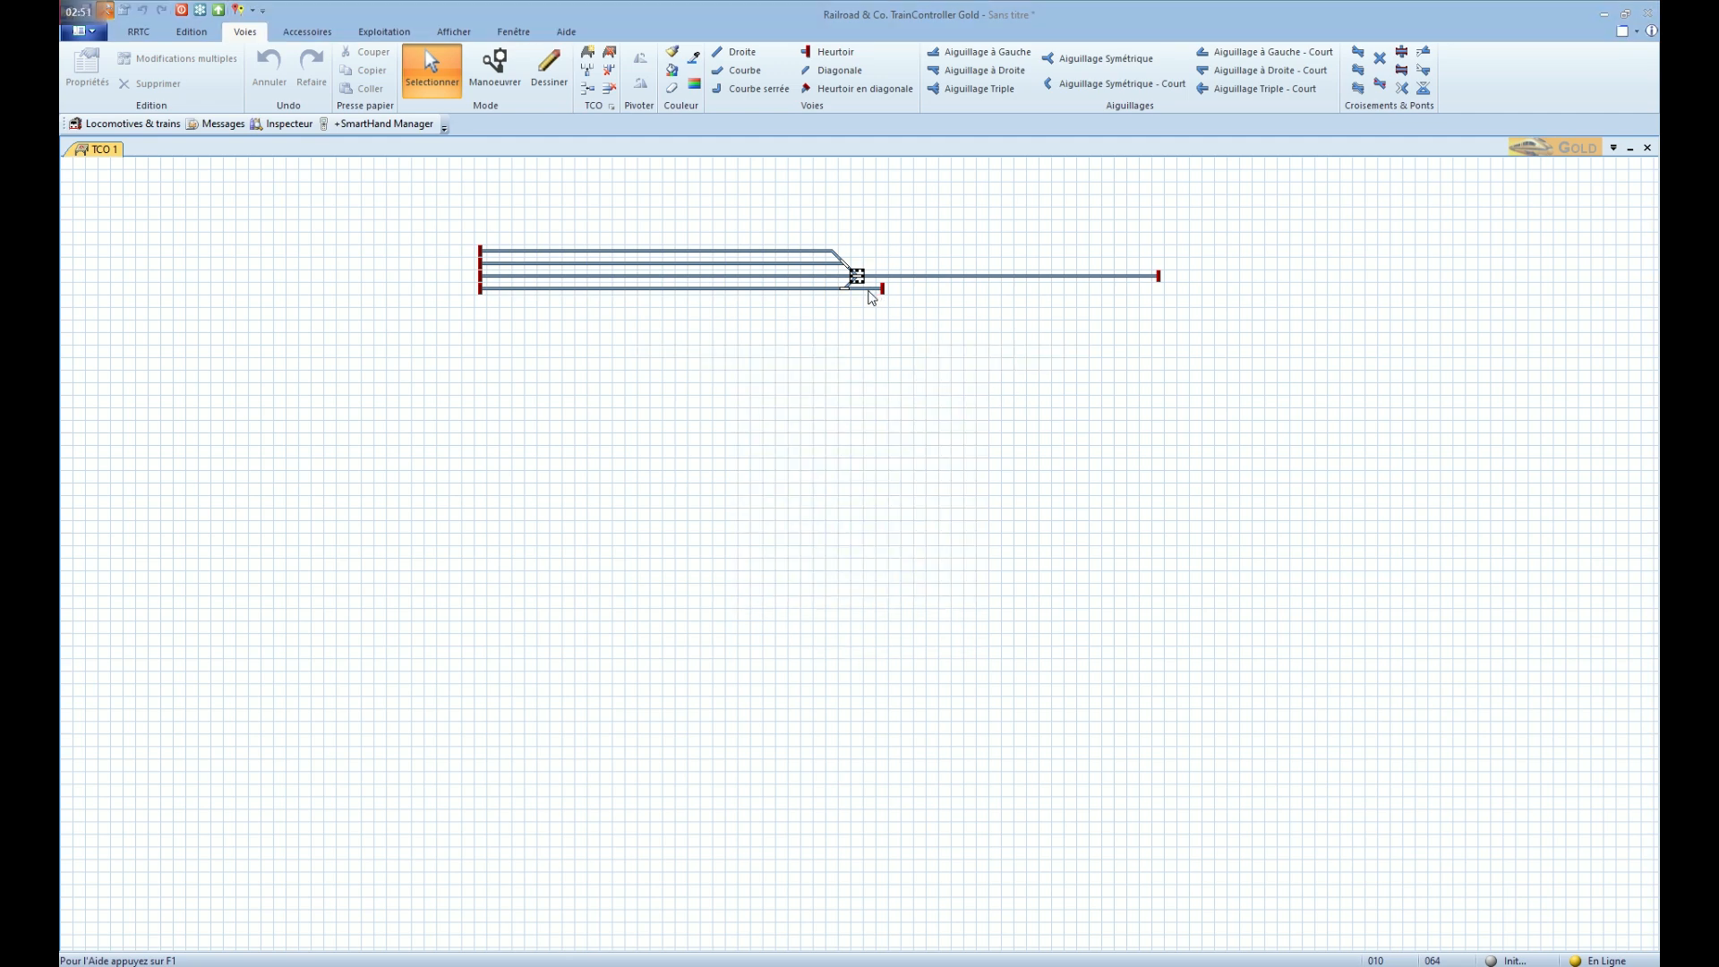
Name the turnout at row 9, column 63 "AIG V1/V2 GCN0", assigning it to 2: Lenz Digital Plus / LZV200 with address 3
{"action": "double_click", "coordinate": [845, 265]}
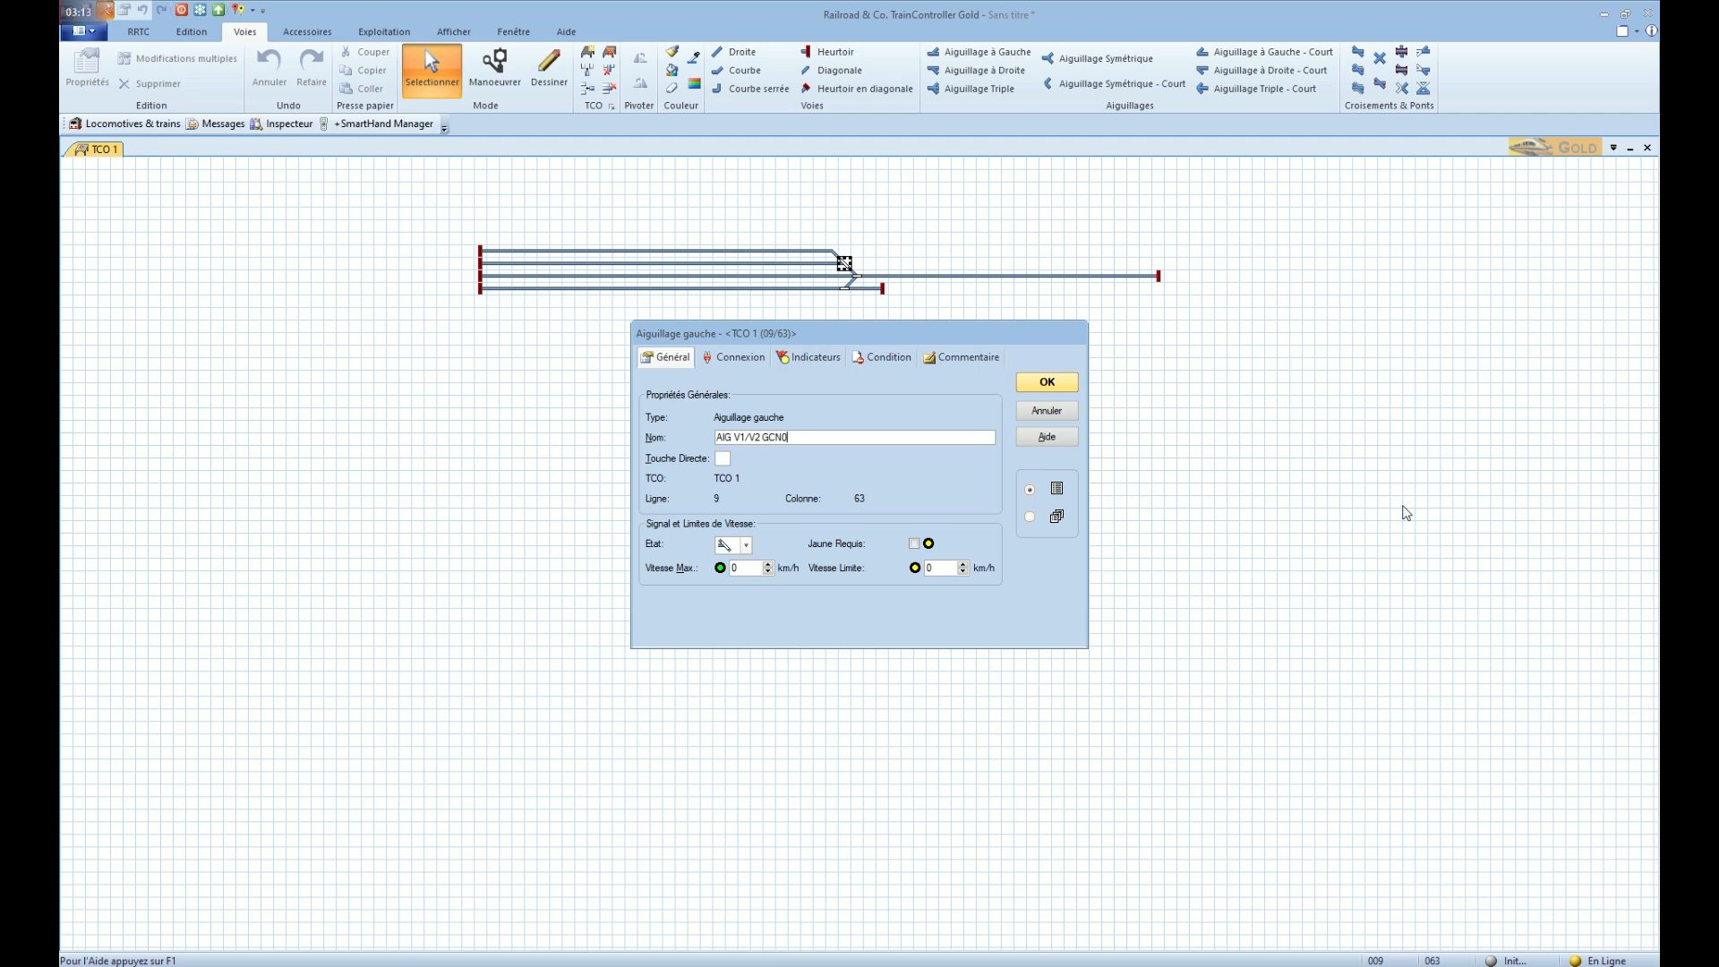
{"action": "left_click", "coordinate": [728, 358]}
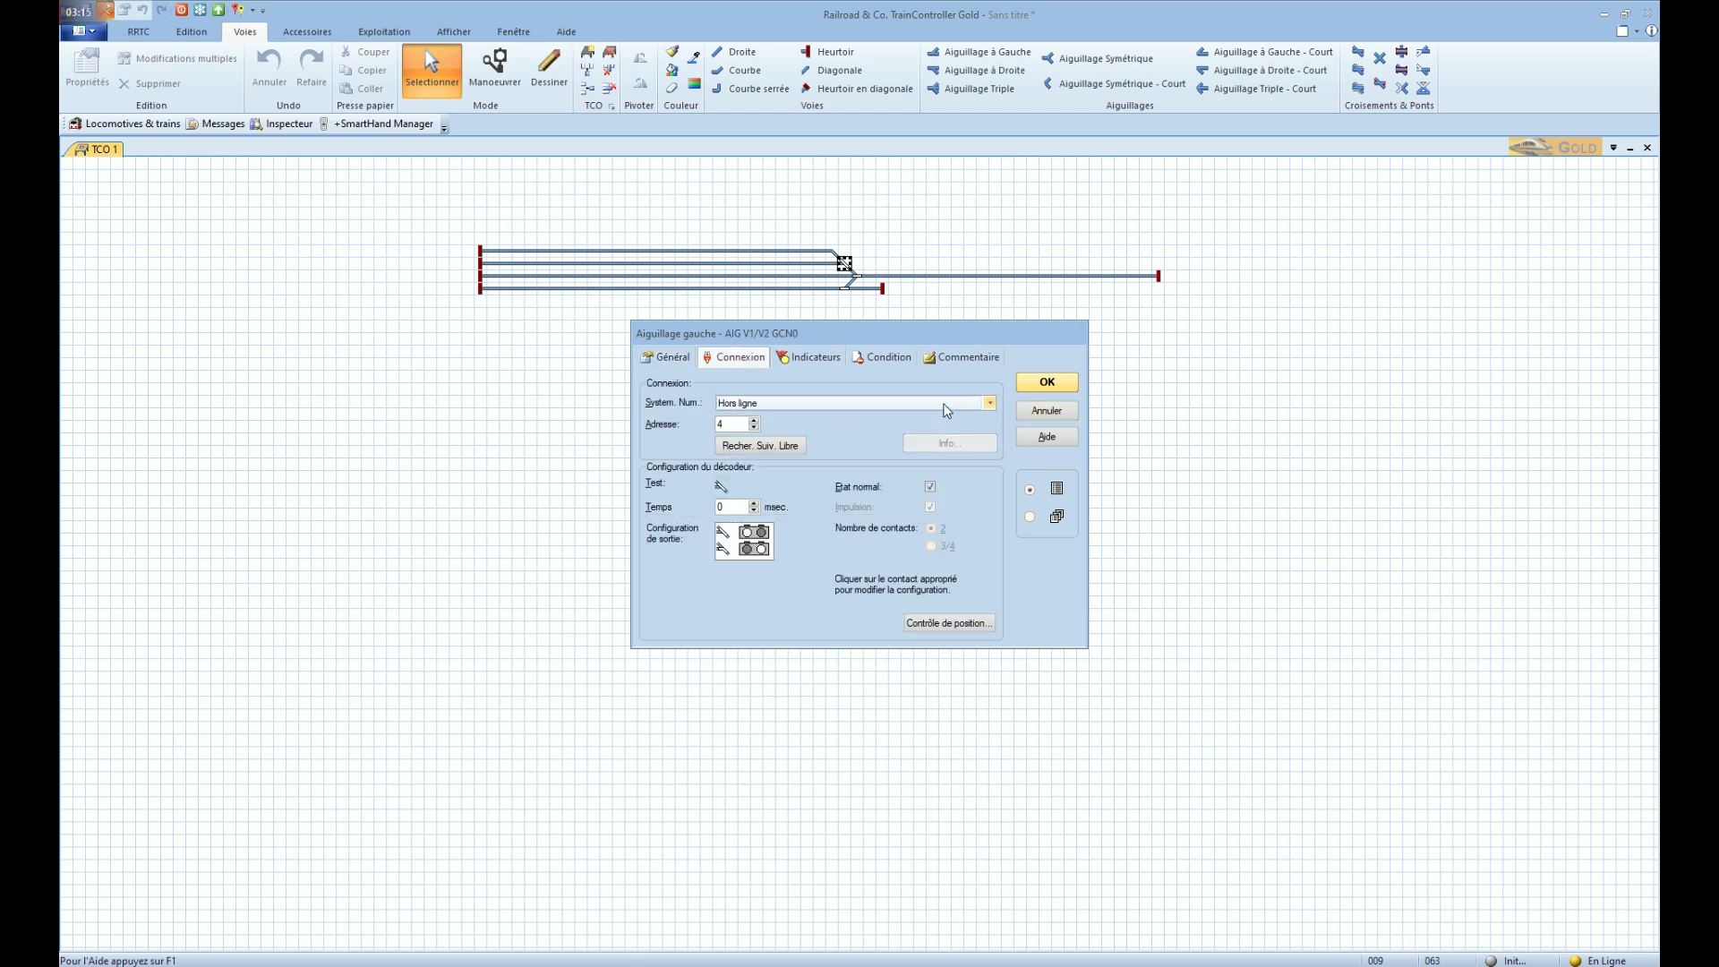
{"action": "left_click", "coordinate": [809, 404]}
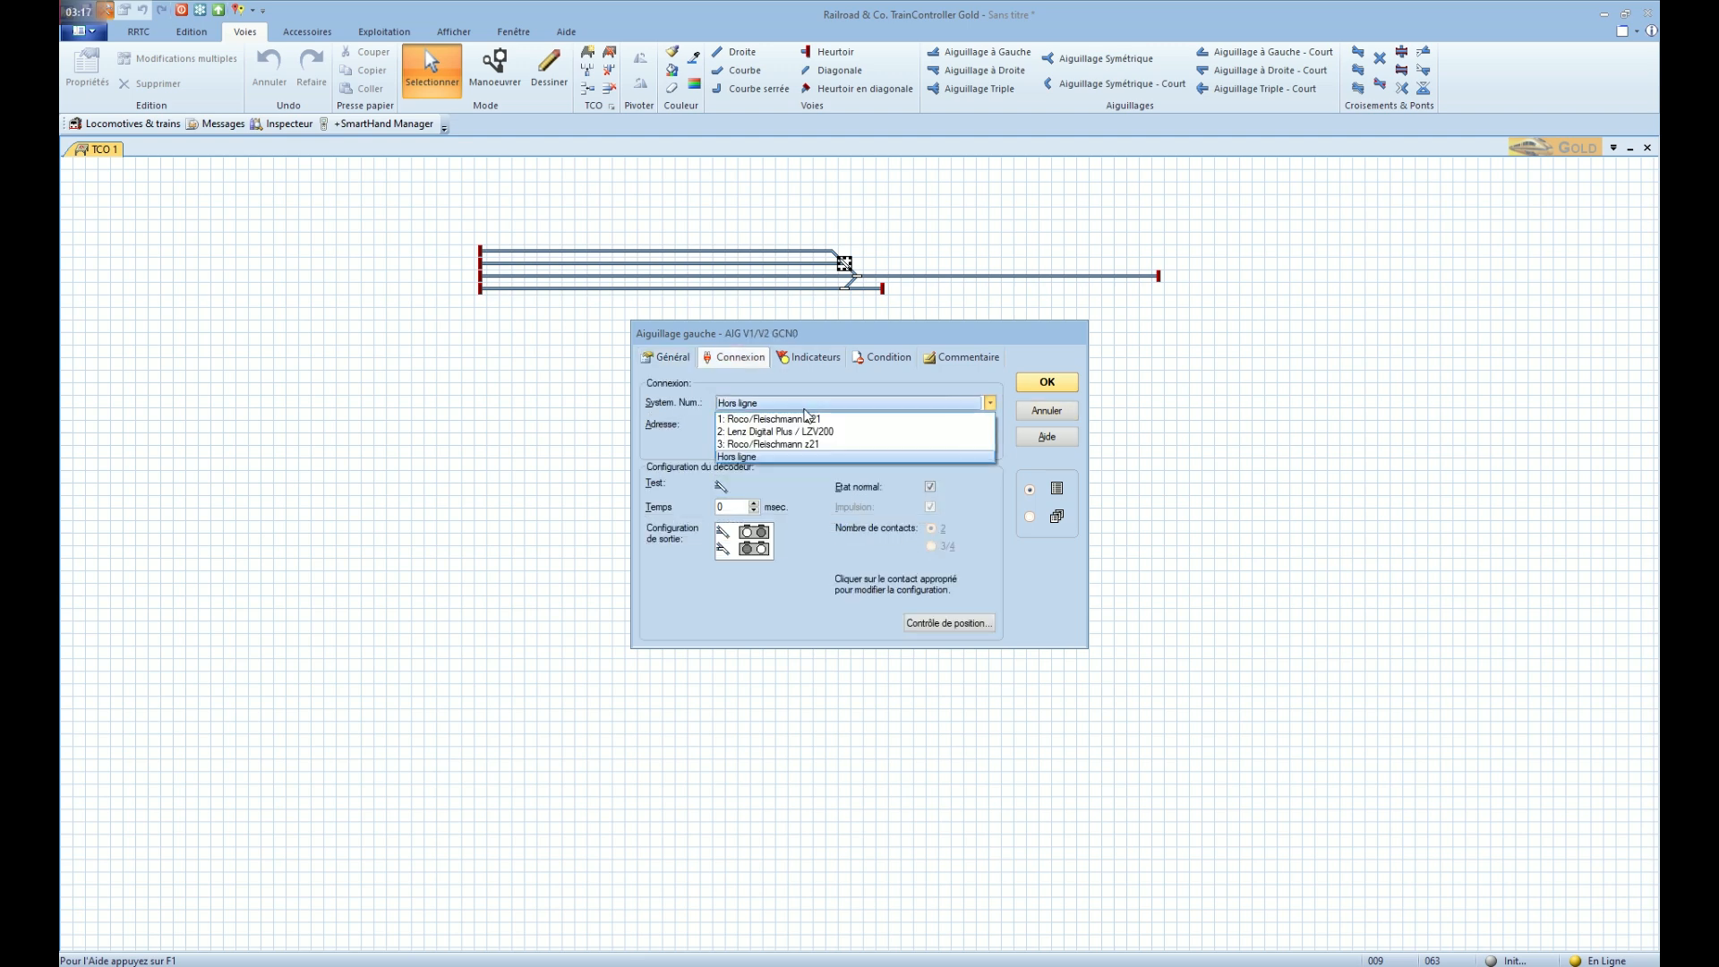
{"action": "left_click", "coordinate": [866, 433]}
{"action": "key", "text": "Tab"}
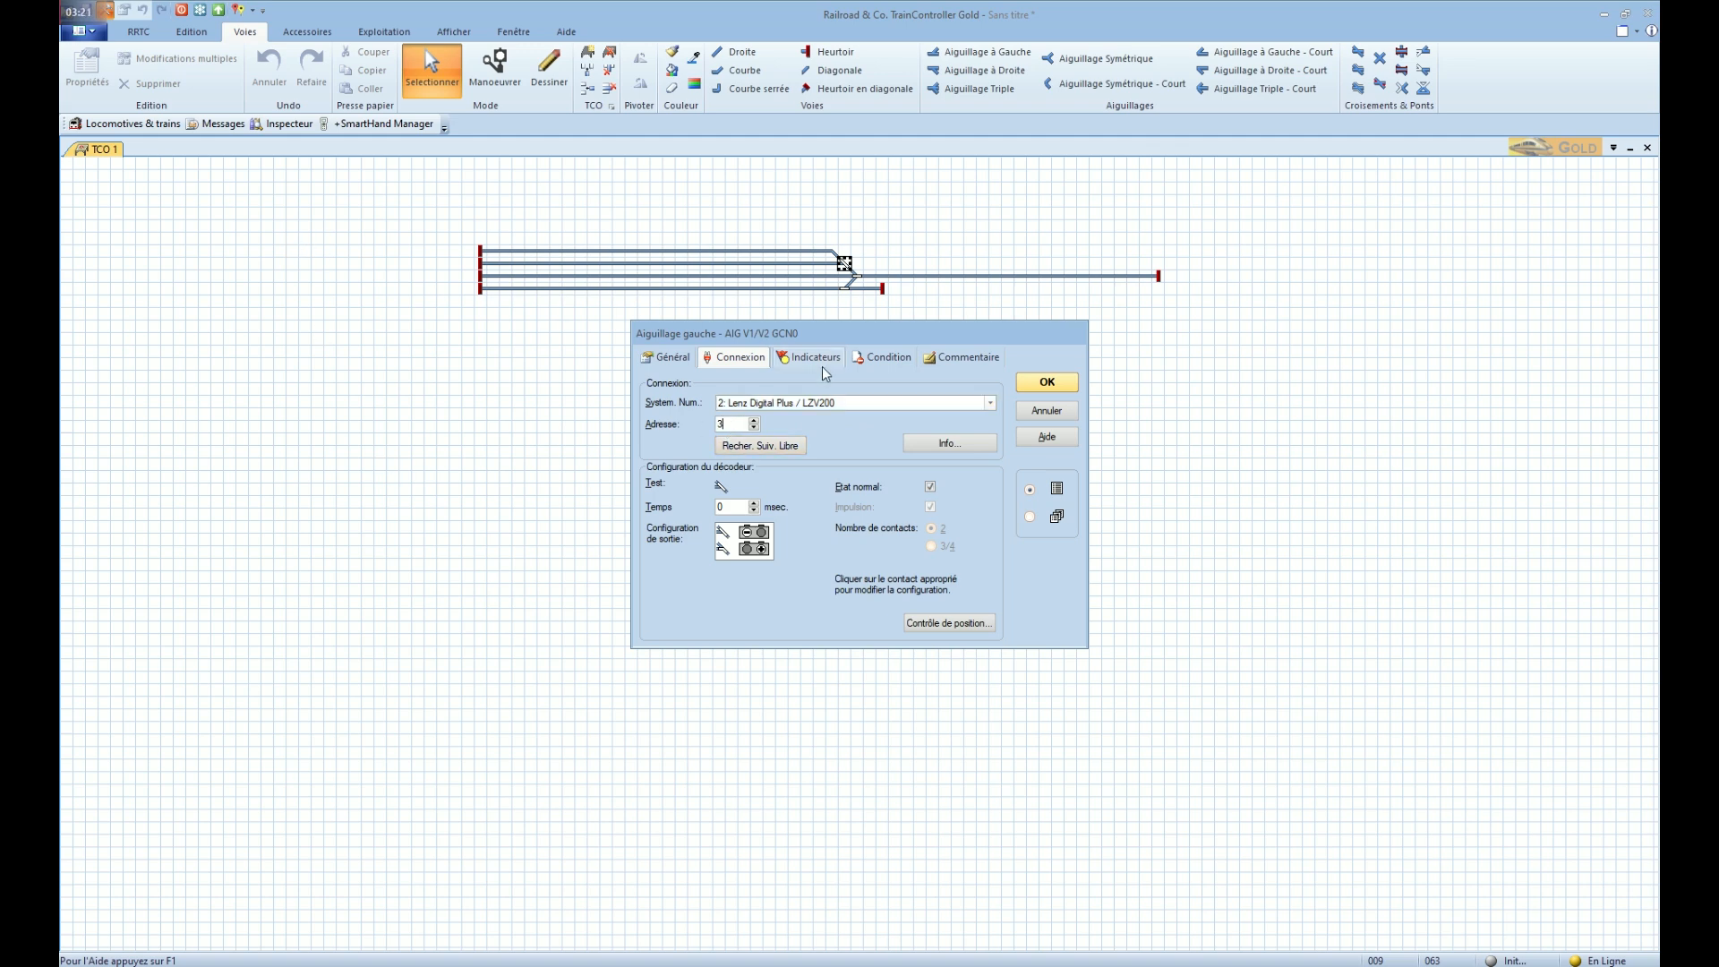
{"action": "left_click", "coordinate": [1026, 382]}
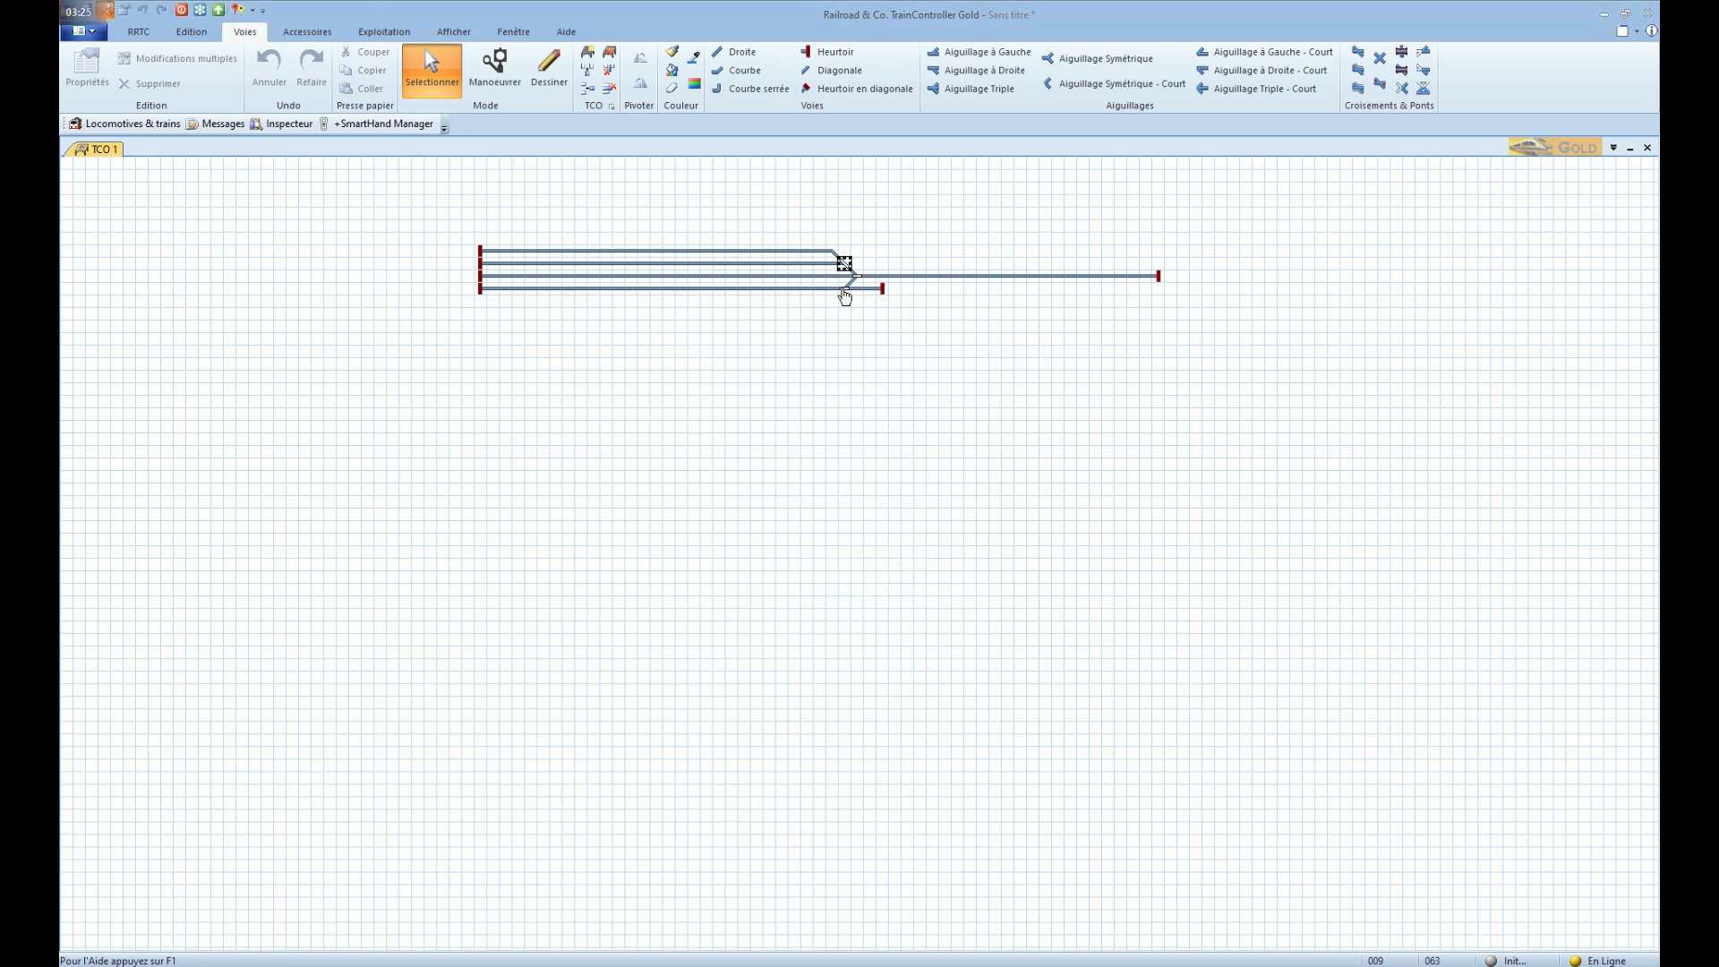
Copy the name of the V1/V2 turnout from its general properties
{"action": "left_click", "coordinate": [845, 293]}
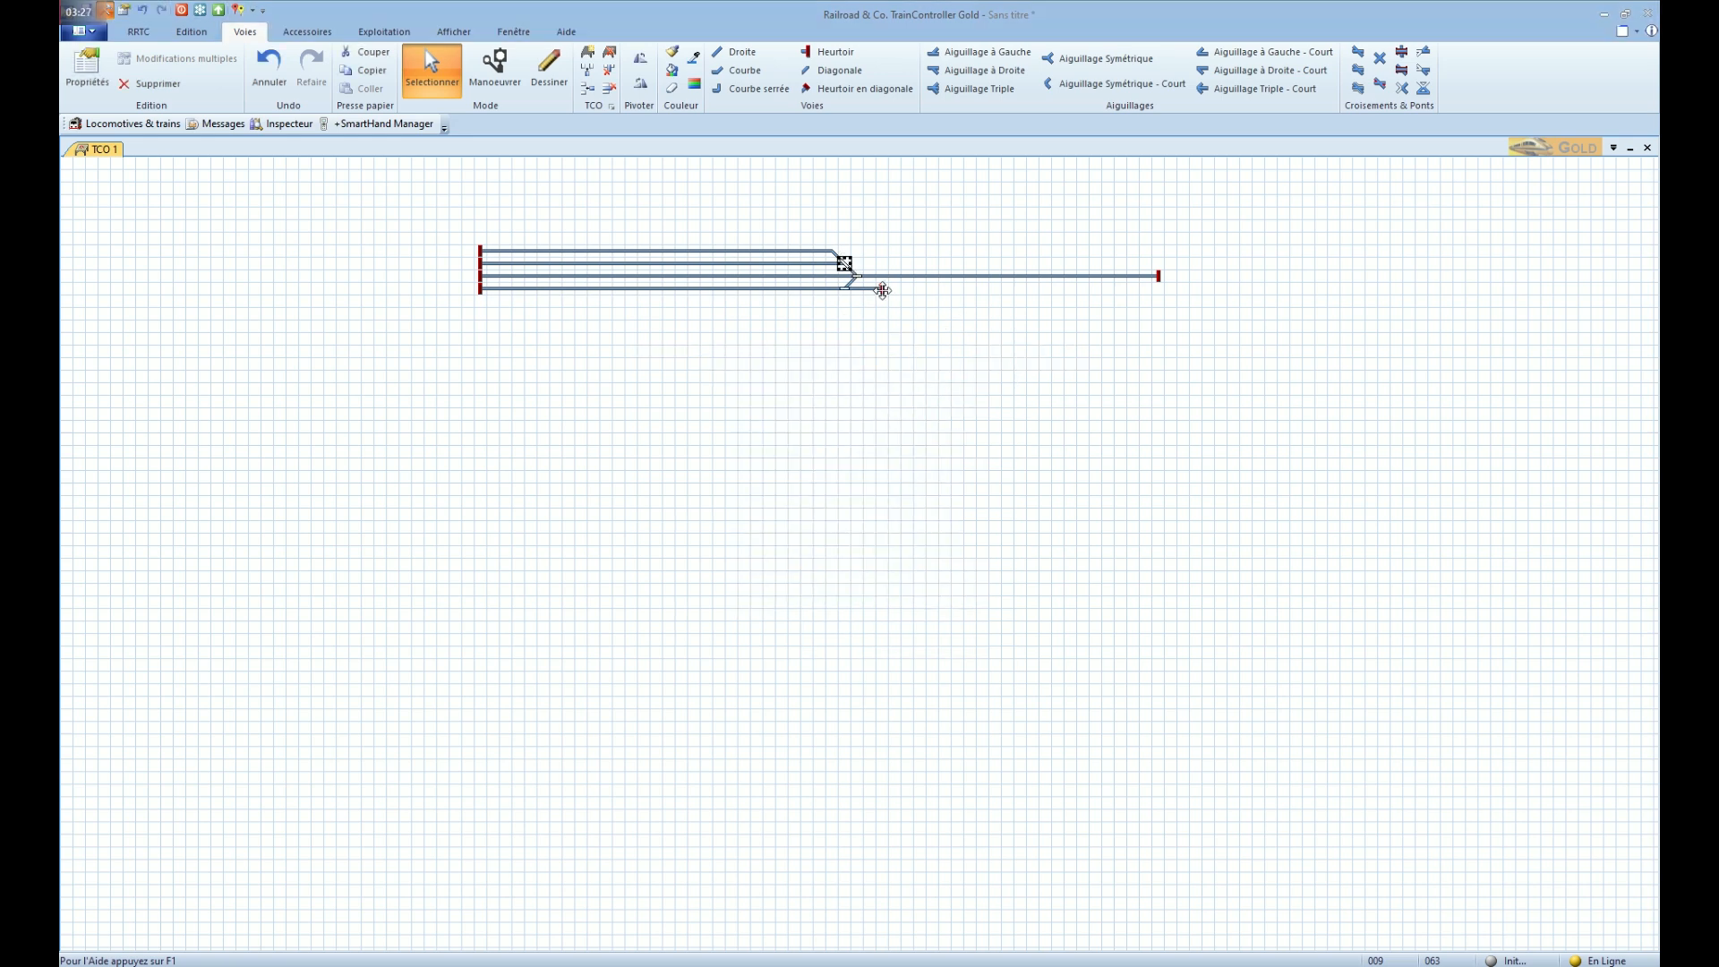
{"action": "key", "text": "alt+Return"}
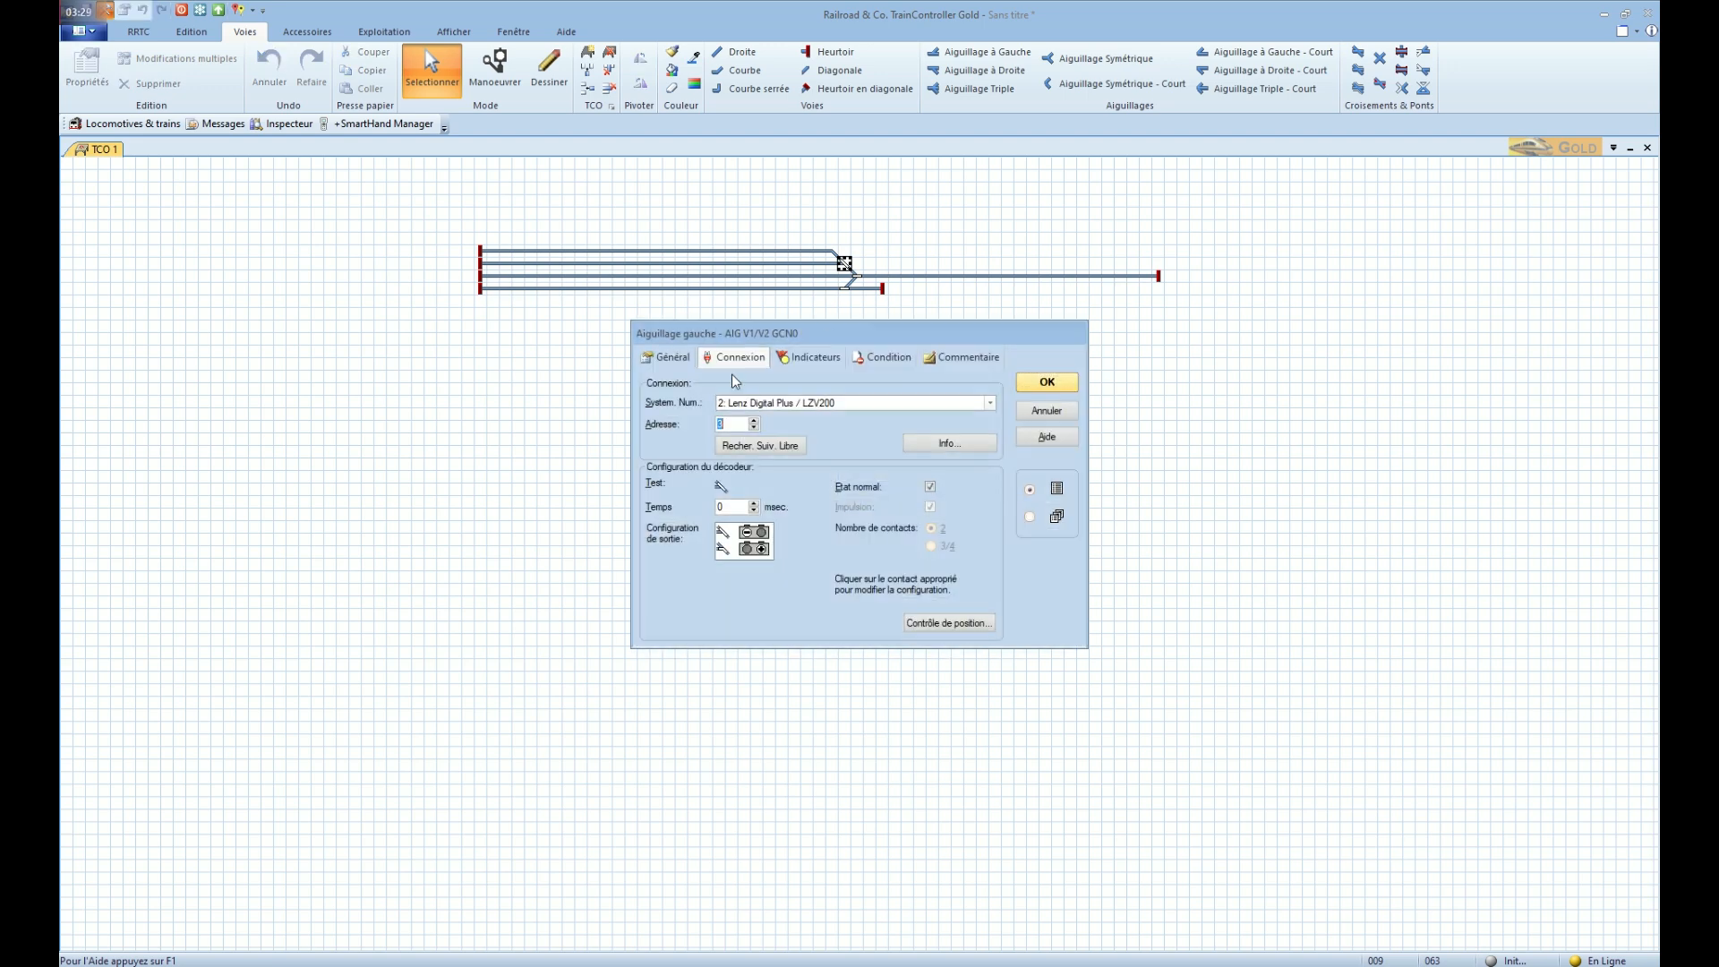
{"action": "left_click", "coordinate": [683, 363]}
{"action": "key", "text": "ctrl+c"}
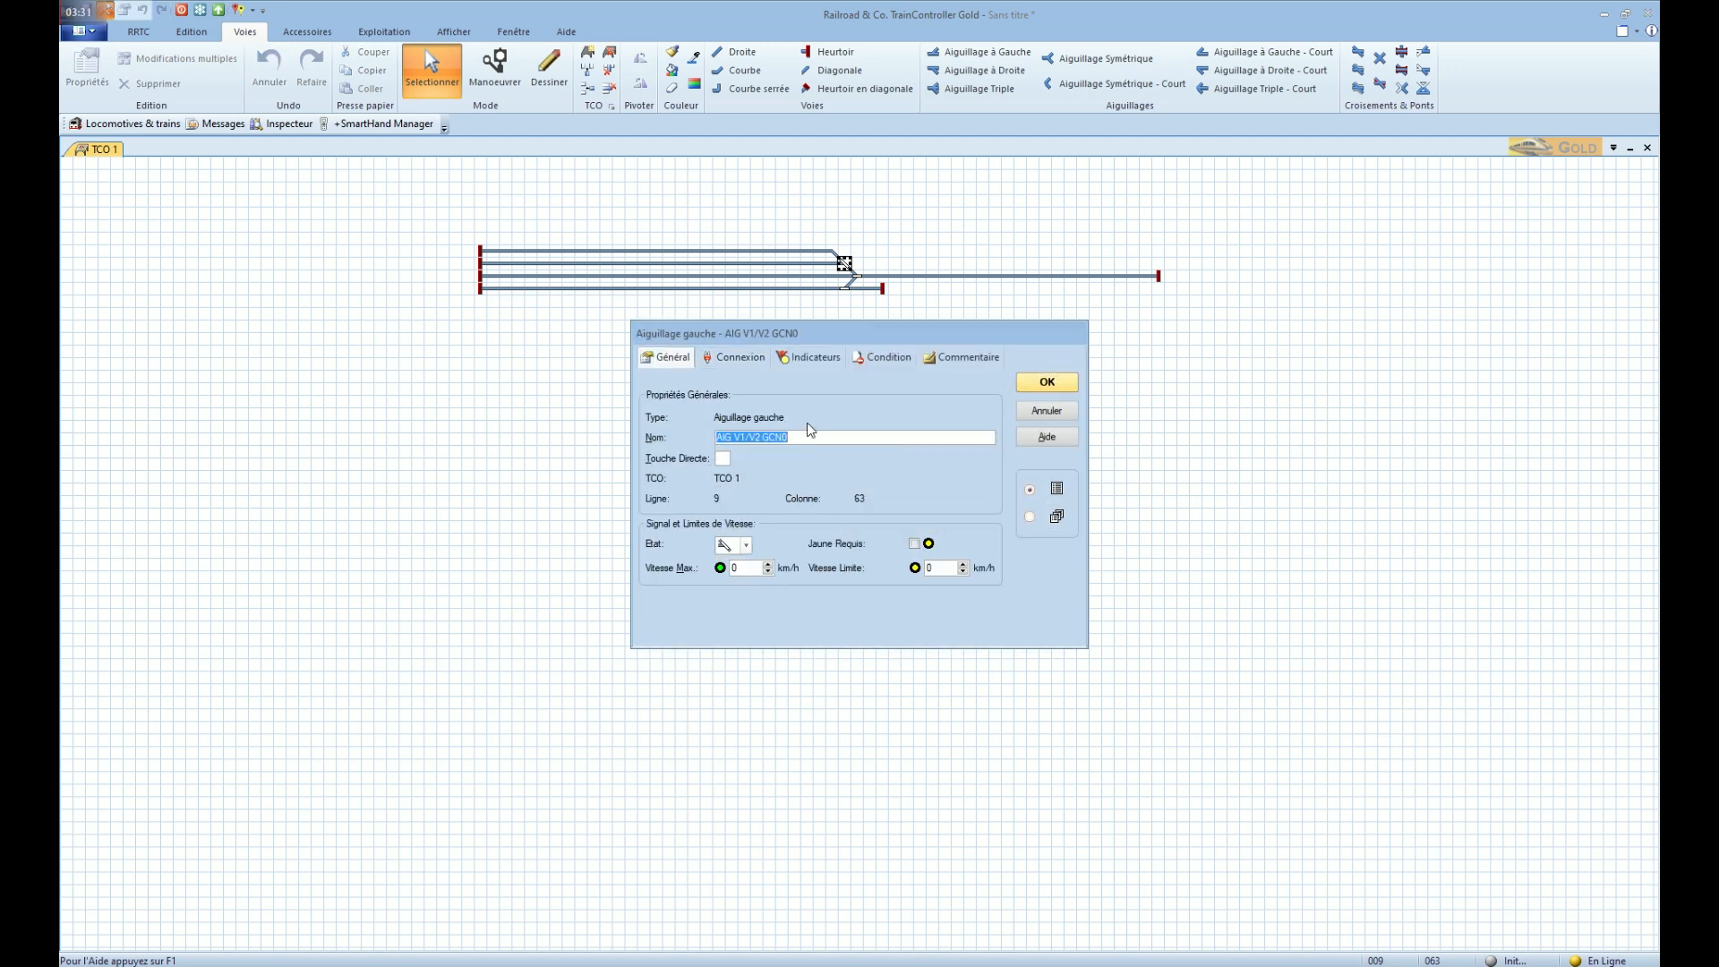
{"action": "left_click", "coordinate": [1025, 387]}
Paste the copied name into the turnout at row 11, column 63 and edit it to "AIG V3/V4 GCN0"
{"action": "left_click", "coordinate": [844, 288]}
{"action": "key", "text": "alt+Return"}
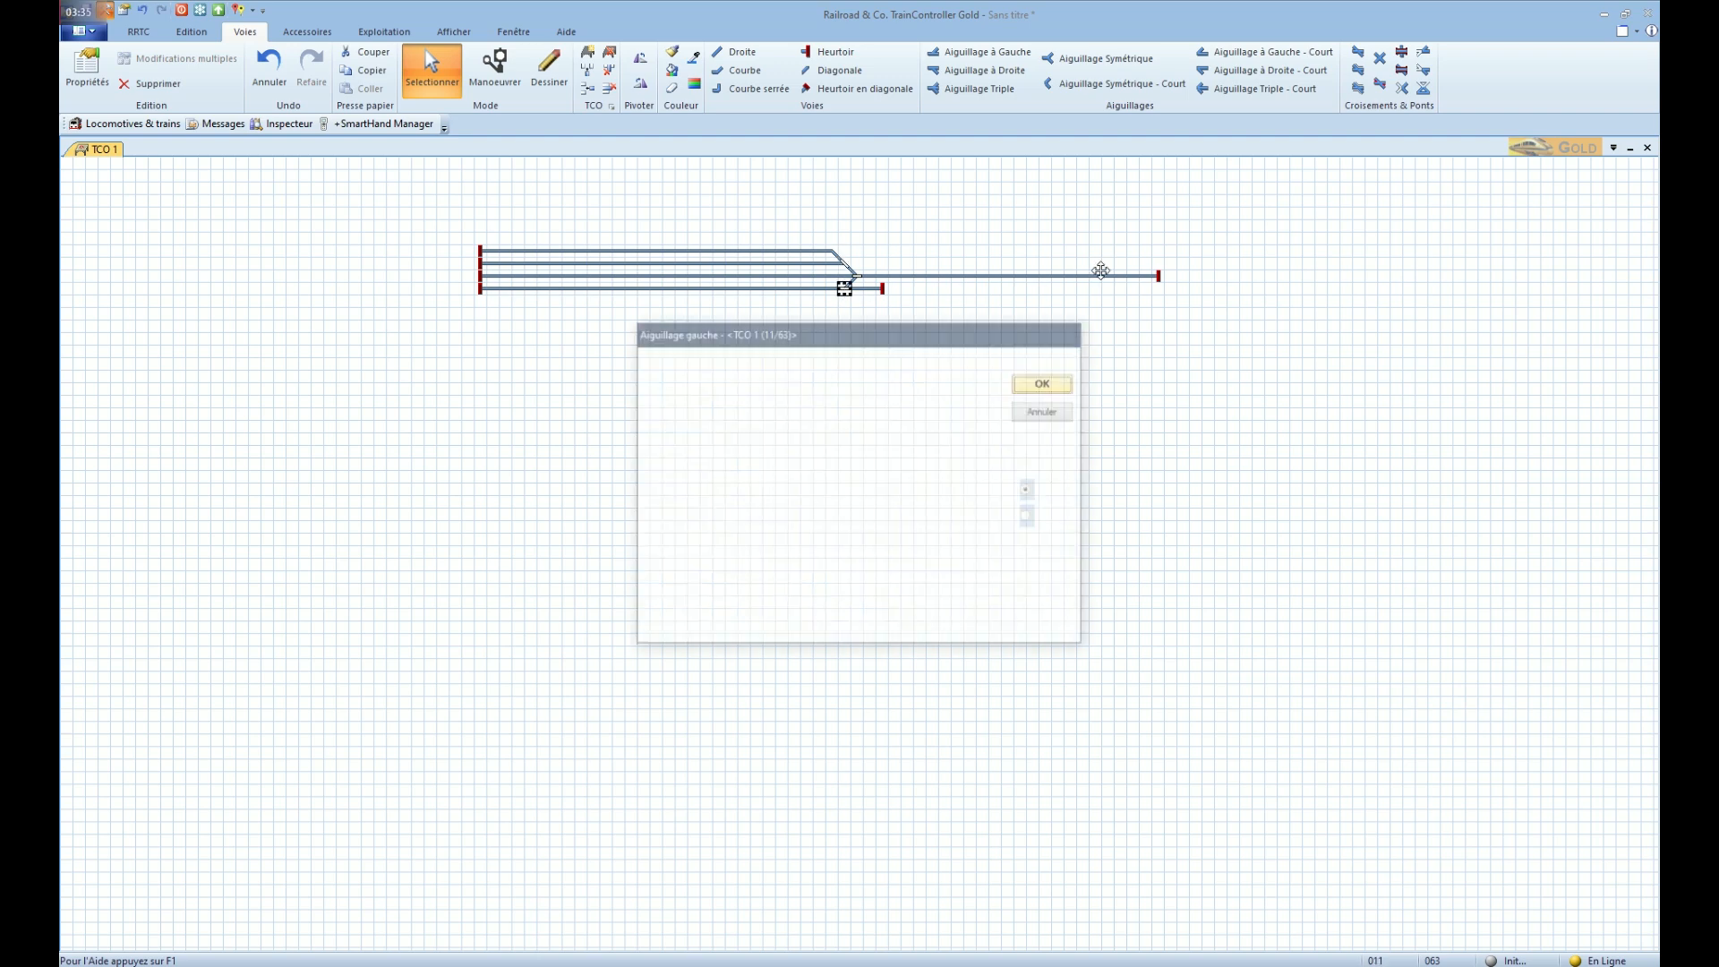
{"action": "key", "text": "ctrl+v"}
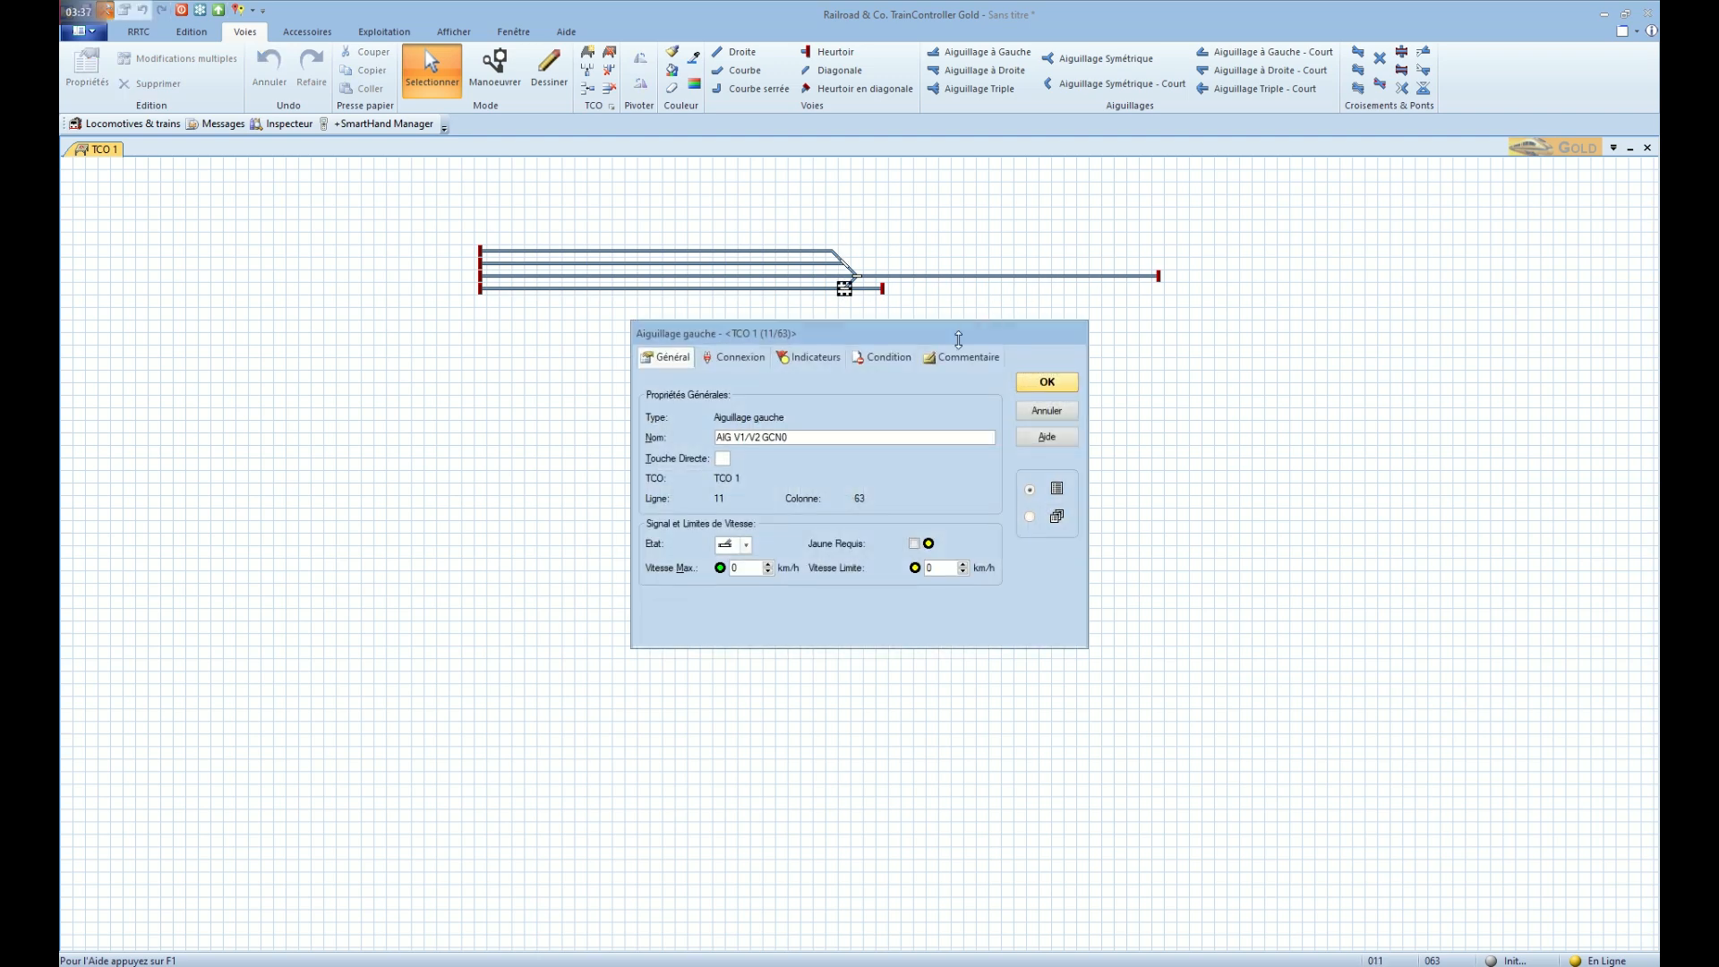
{"action": "left_click", "coordinate": [745, 437]}
{"action": "key", "text": "BackSpace"}
{"action": "type", "text": "3"}
{"action": "key", "text": "BackSpace"}
{"action": "type", "text": "4"}
Assign the V3/V4 turnout to the digital system 2: Lenz Digital Plus / LZV200 and apply its properties
{"action": "left_click", "coordinate": [754, 370]}
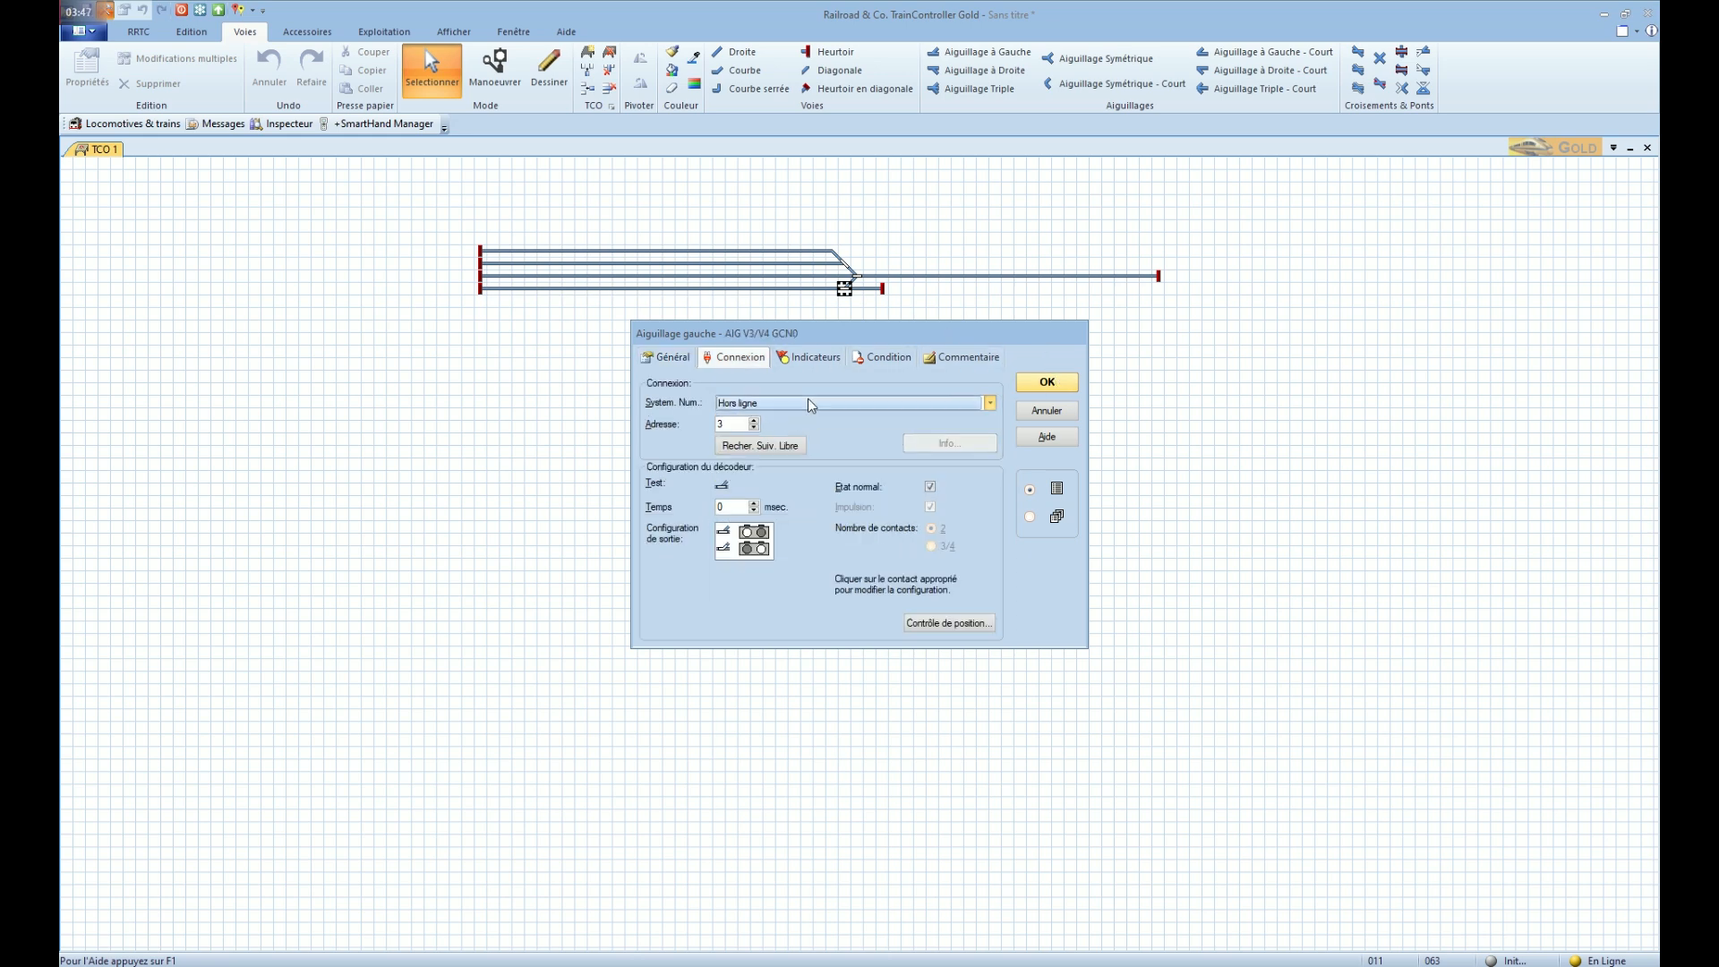
{"action": "left_click", "coordinate": [807, 402]}
{"action": "left_click", "coordinate": [786, 432]}
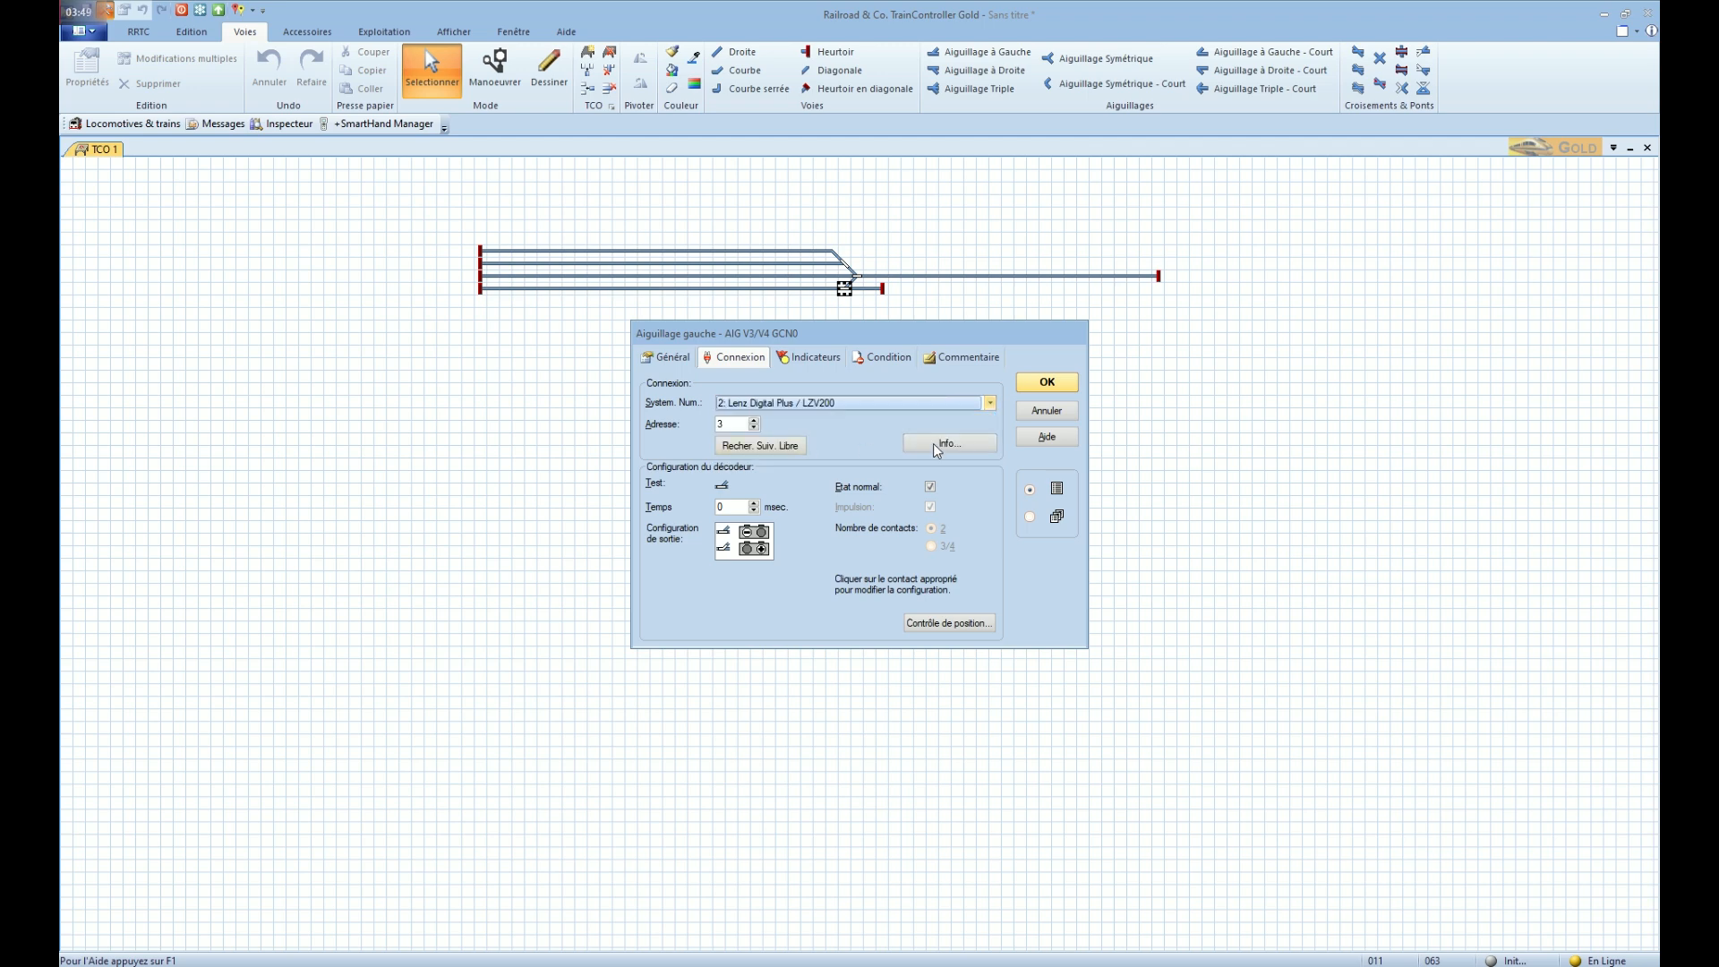
{"action": "left_click", "coordinate": [1036, 385]}
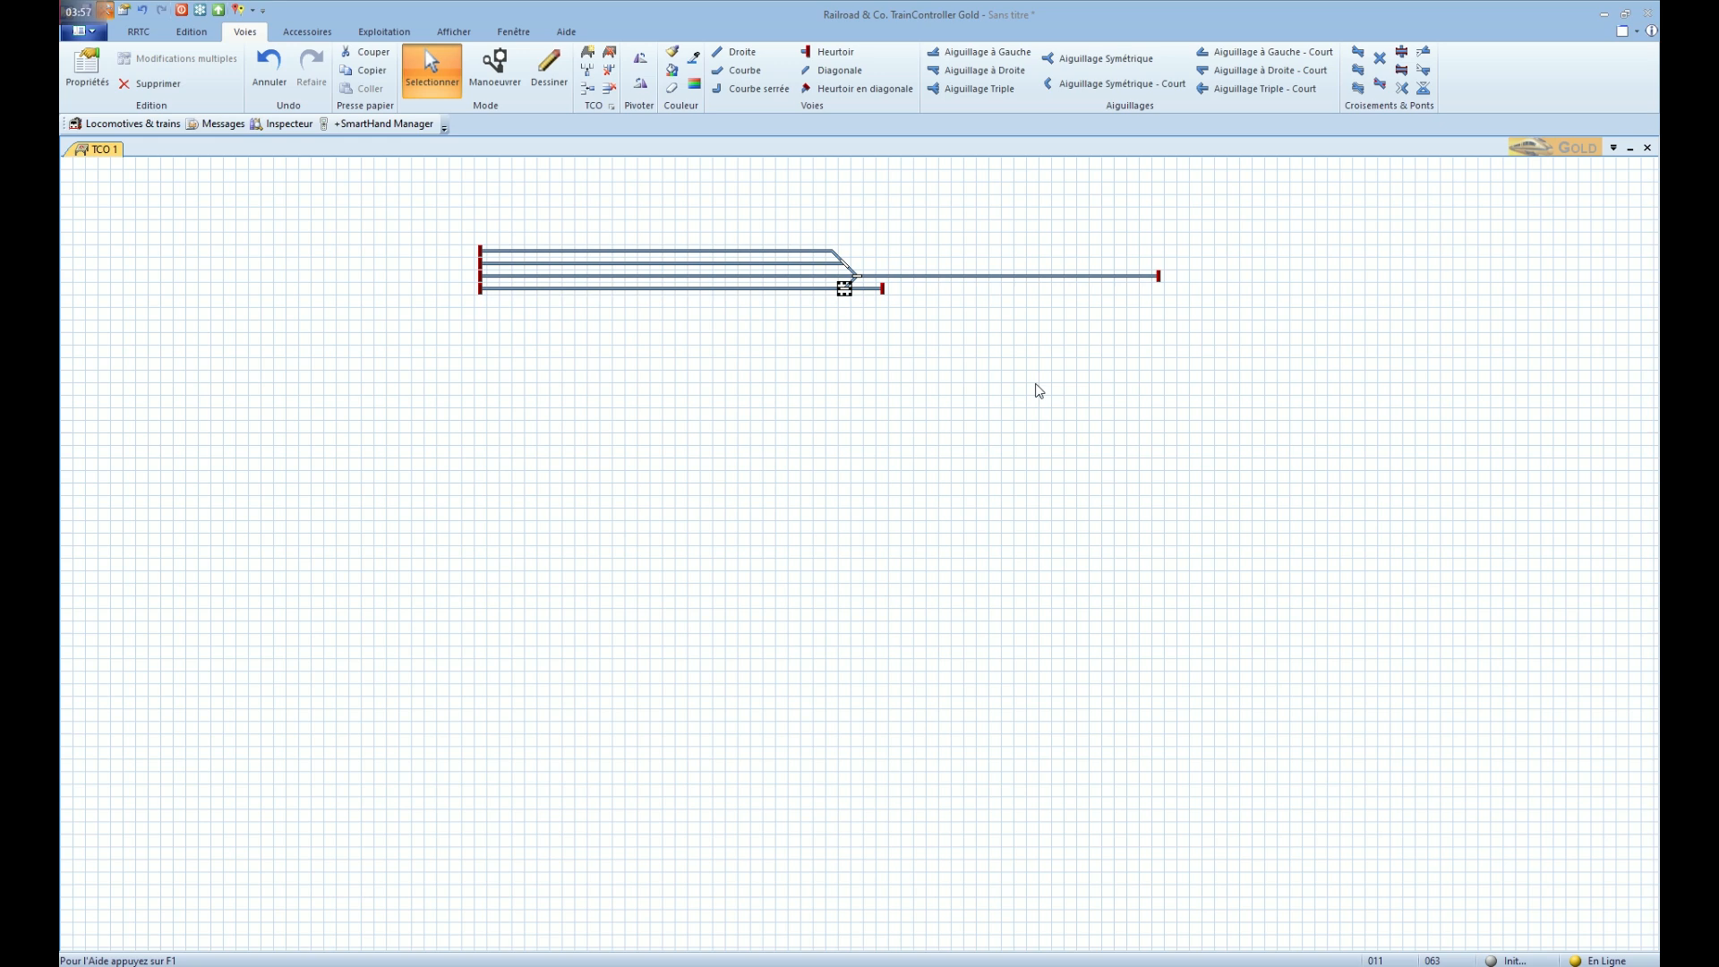
{"action": "left_click", "coordinate": [498, 81]}
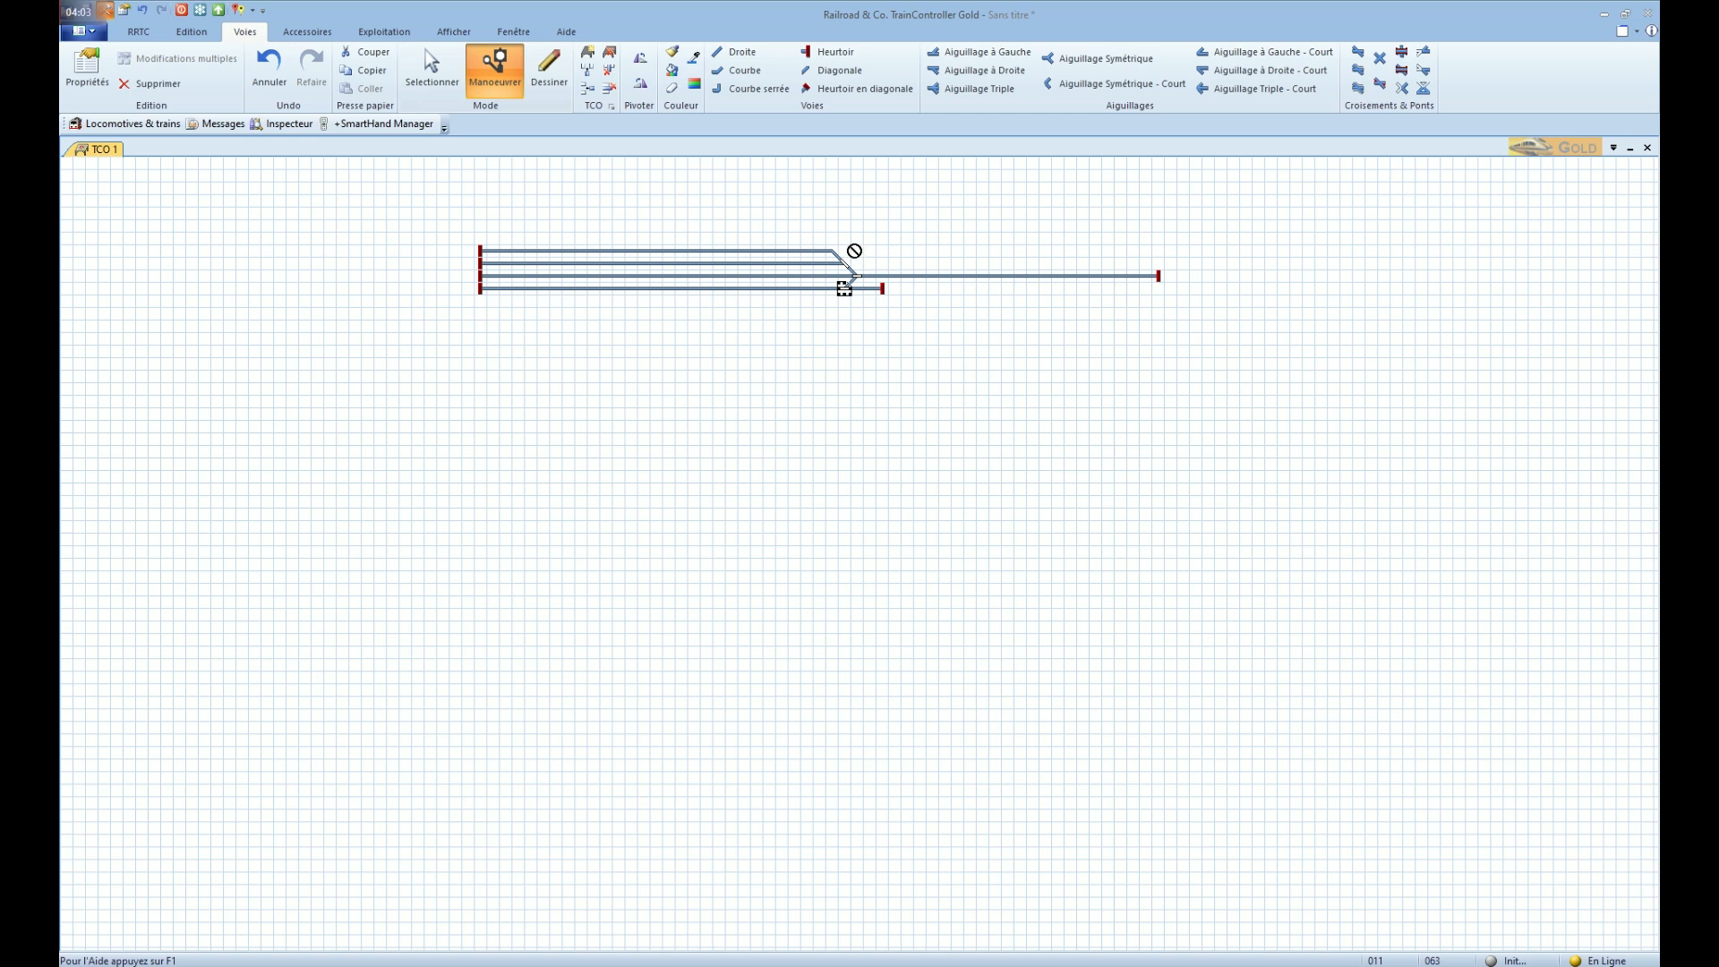
{"action": "left_click", "coordinate": [433, 79]}
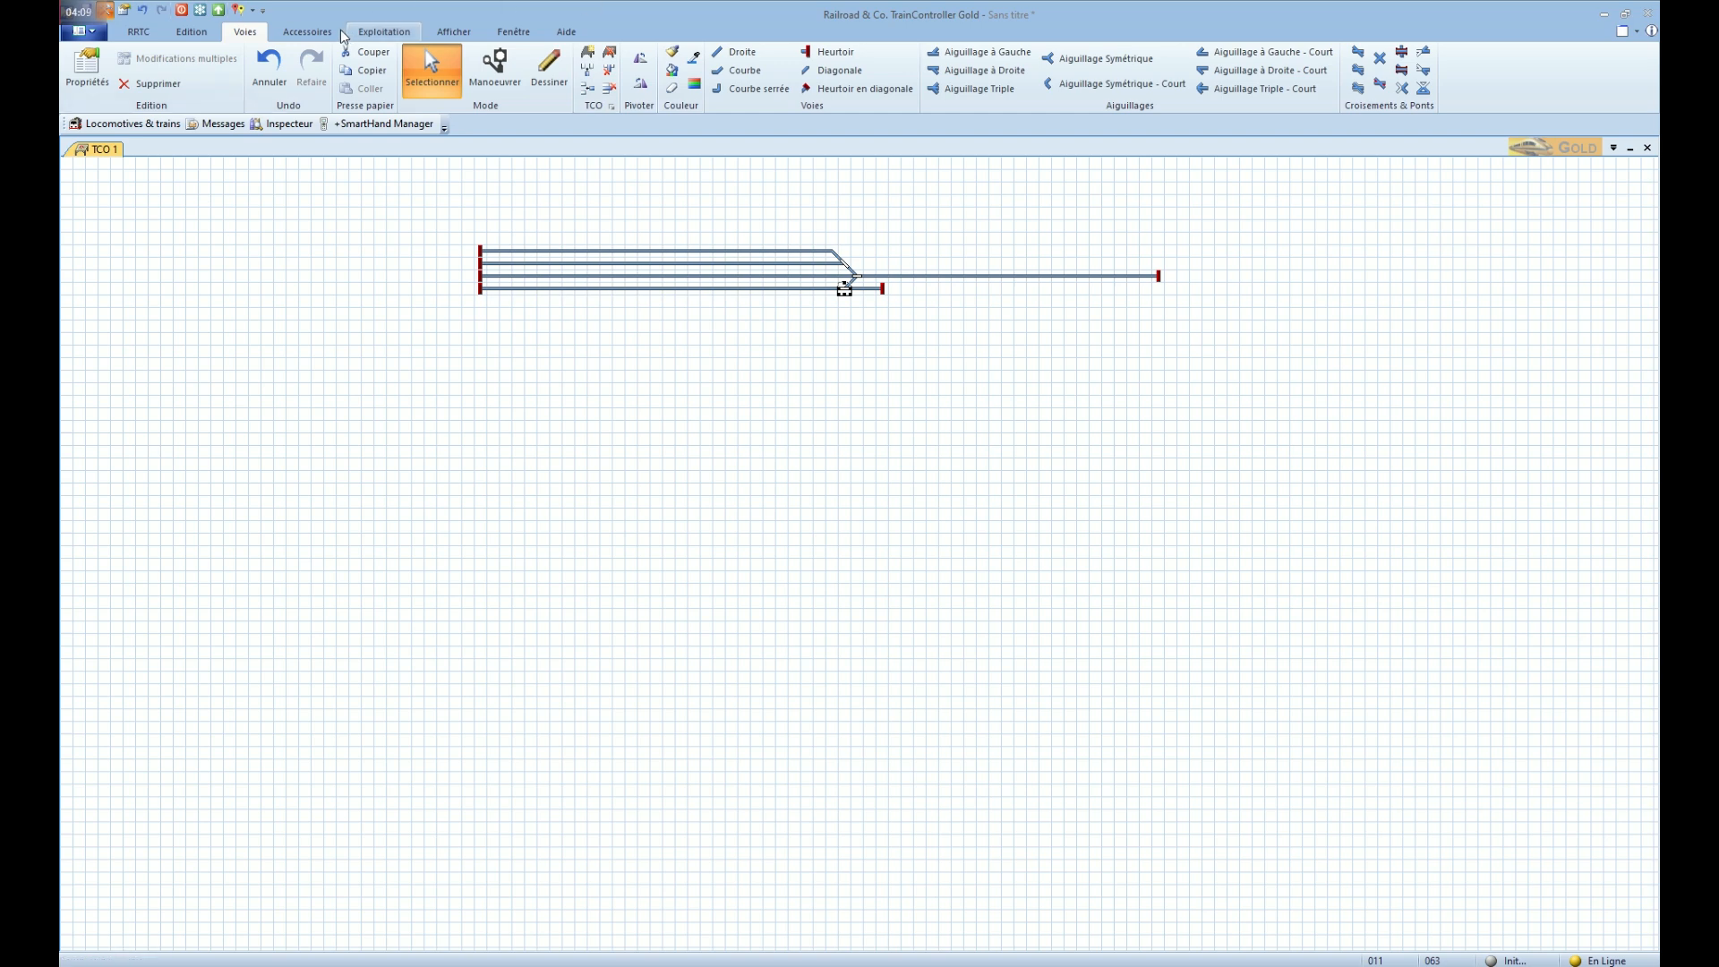
Insert a block symbol on the uppermost station track and lengthen it to just before the diagonal leading to the turnouts
{"action": "left_click", "coordinate": [384, 32]}
{"action": "left_click", "coordinate": [331, 34]}
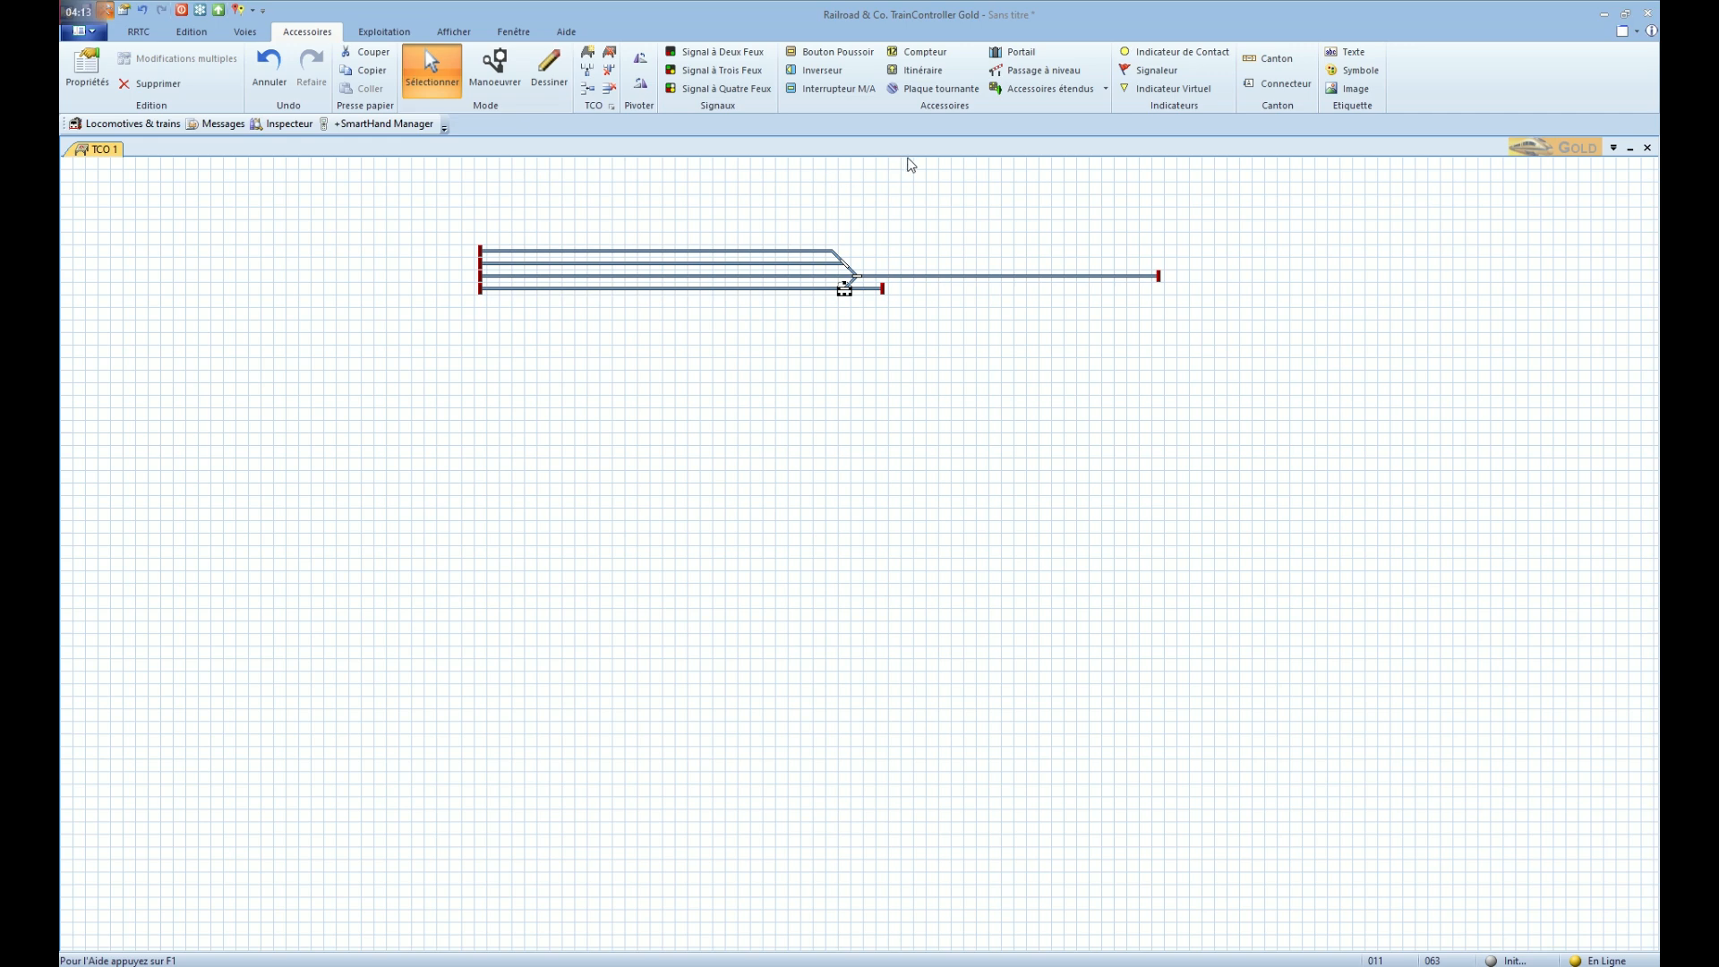
{"action": "left_click", "coordinate": [1263, 65]}
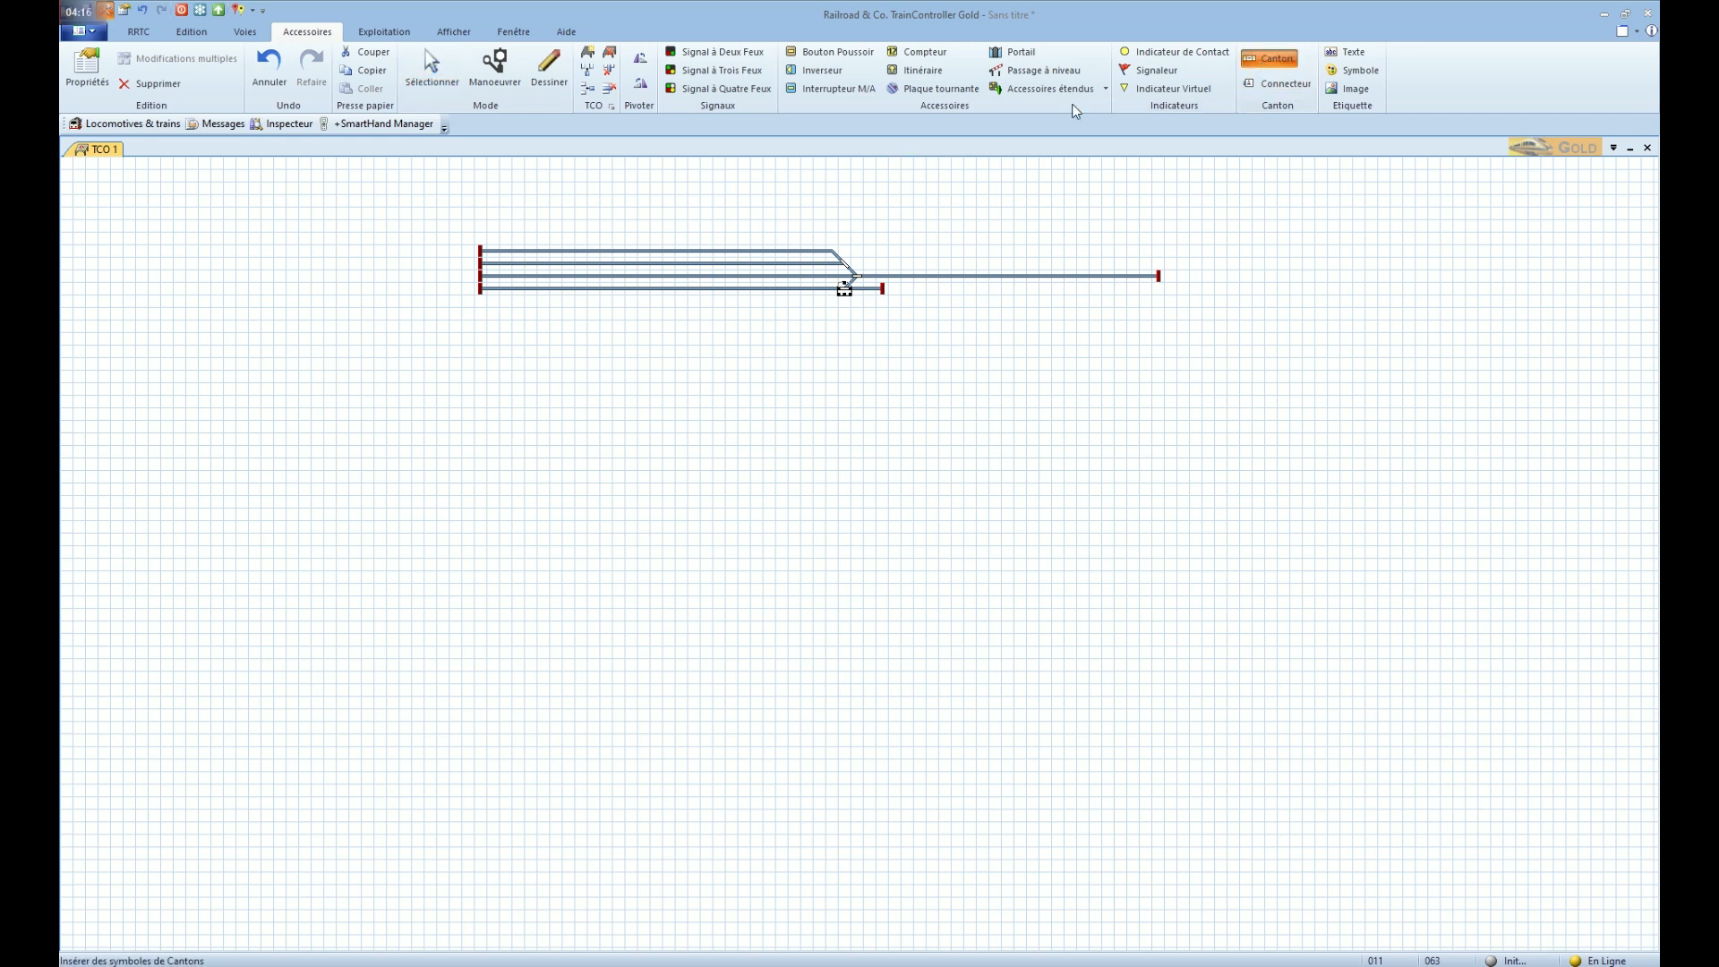
{"action": "left_click", "coordinate": [510, 253]}
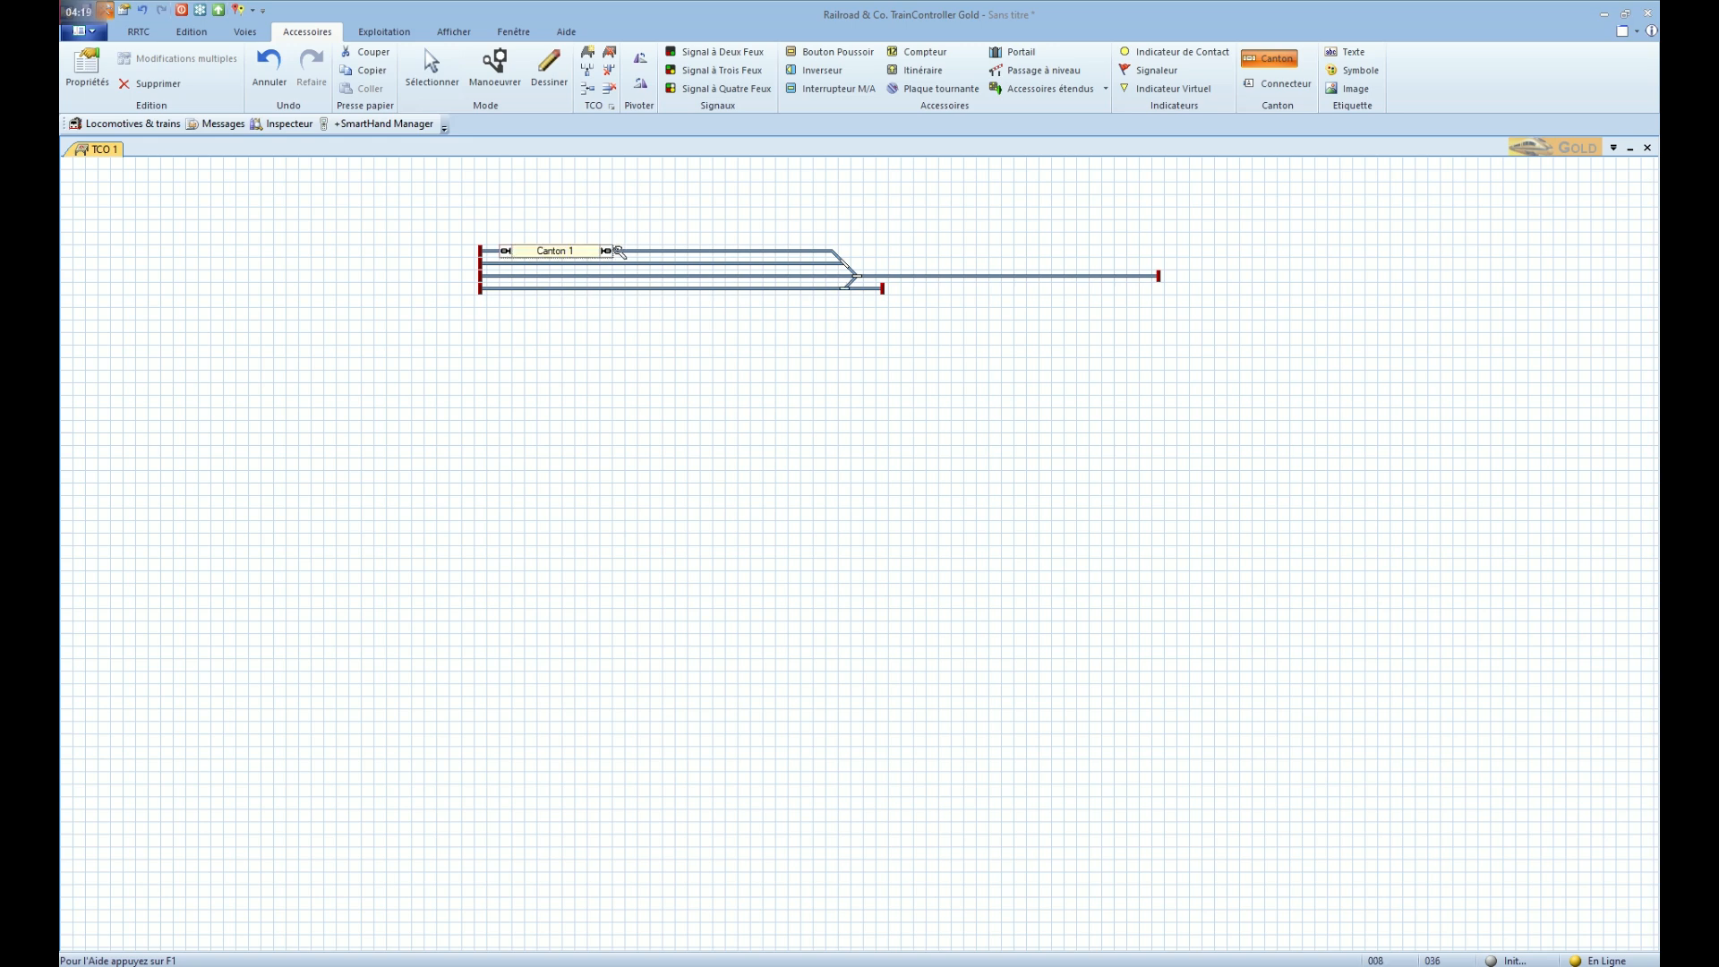
{"action": "left_click_drag", "start_coordinate": [614, 248], "coordinate": [815, 247]}
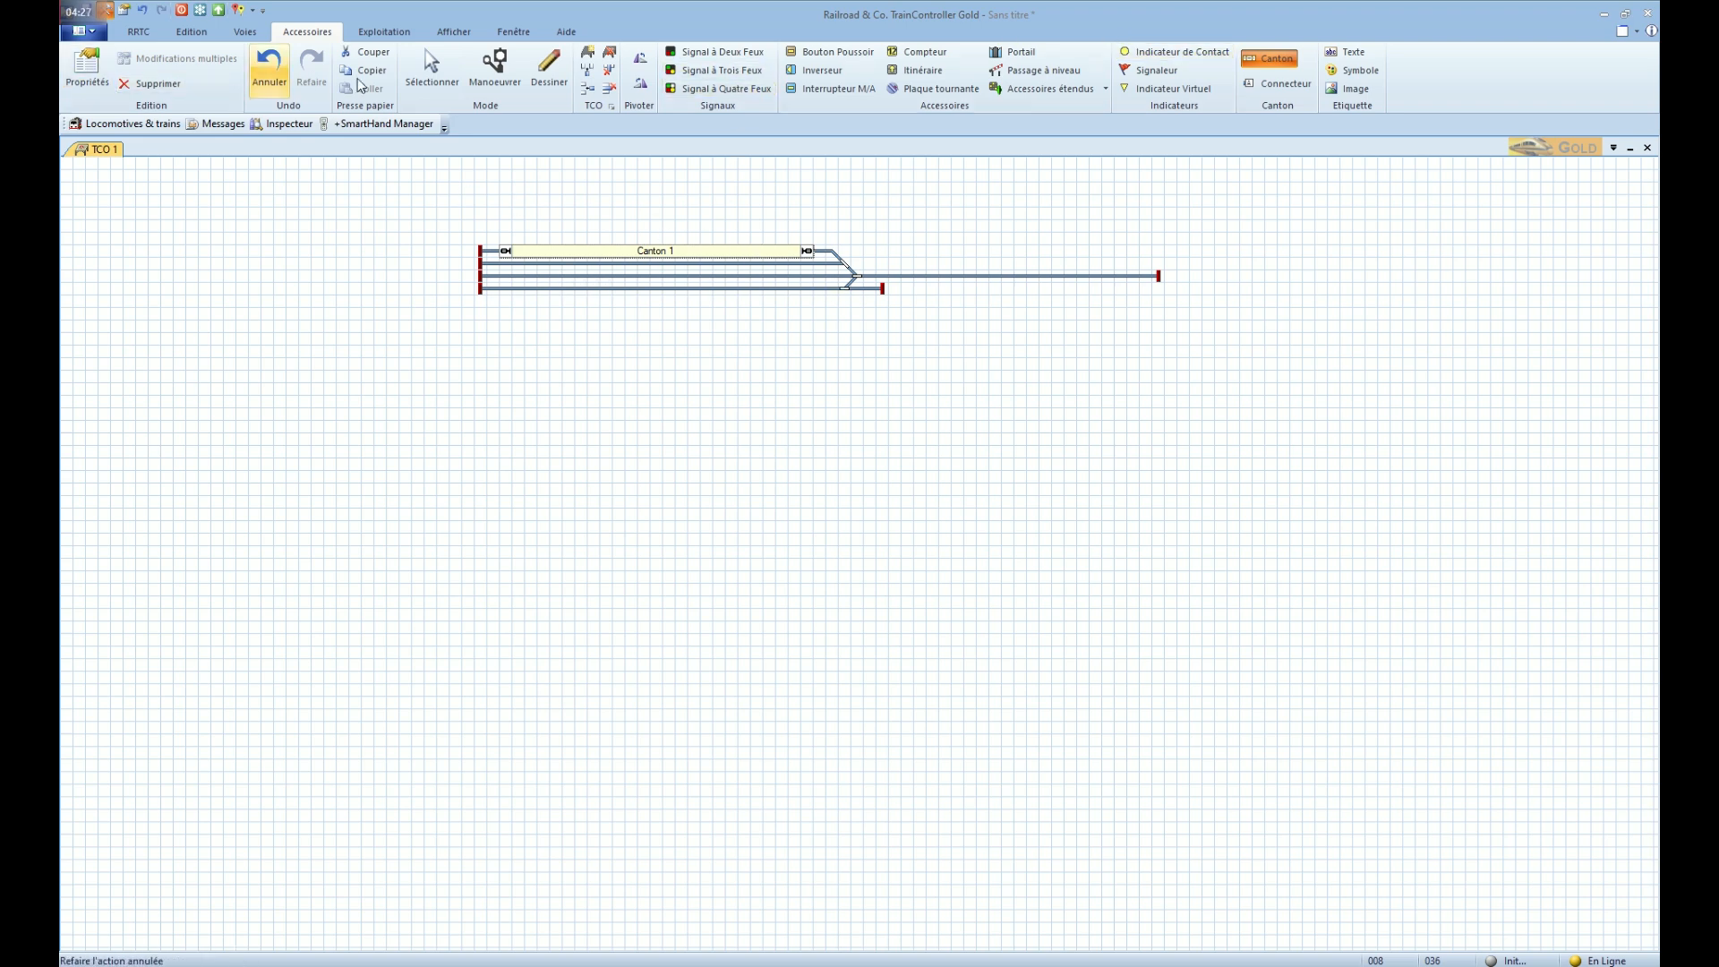
Move the block Canton 1 onto the single track beyond the turnouts and resize it to span that track up to the buffer stop
{"action": "left_click", "coordinate": [432, 67]}
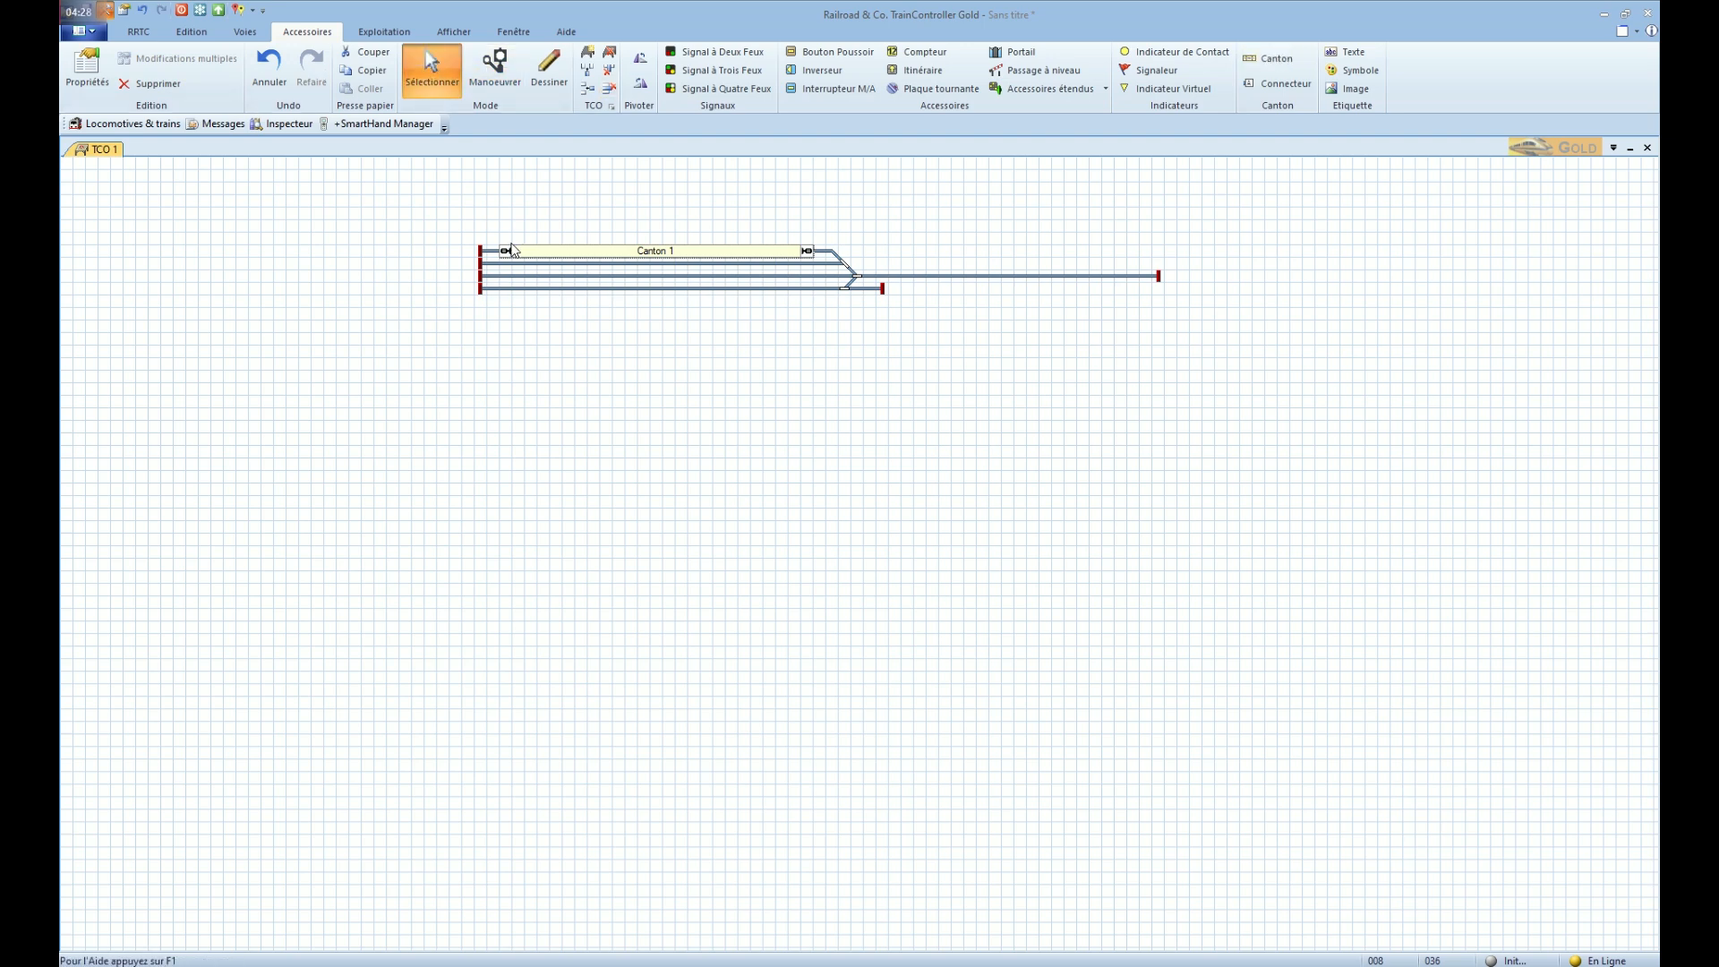
{"action": "mouse_move", "coordinate": [514, 251]}
{"action": "left_mouse_down"}
{"action": "mouse_move", "coordinate": [979, 240]}
{"action": "mouse_move", "coordinate": [967, 195]}
{"action": "left_mouse_up"}
{"action": "left_click", "coordinate": [656, 240]}
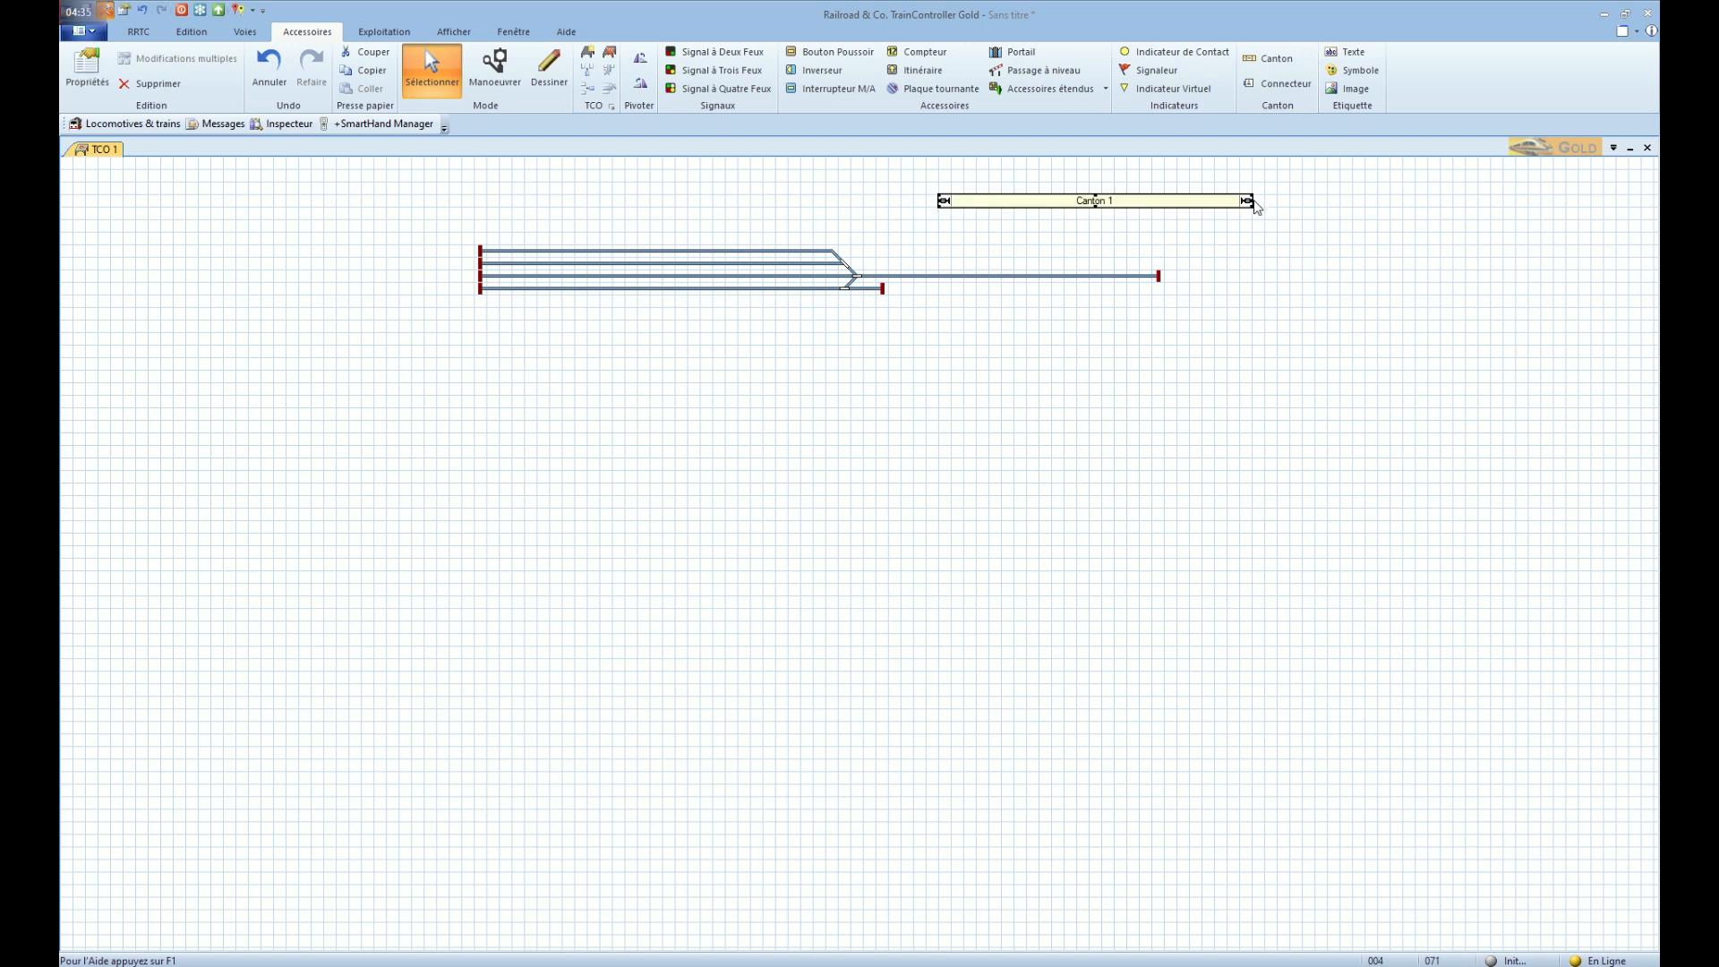
{"action": "left_click_drag", "start_coordinate": [1250, 201], "coordinate": [1169, 201]}
{"action": "left_click_drag", "start_coordinate": [964, 198], "coordinate": [882, 281]}
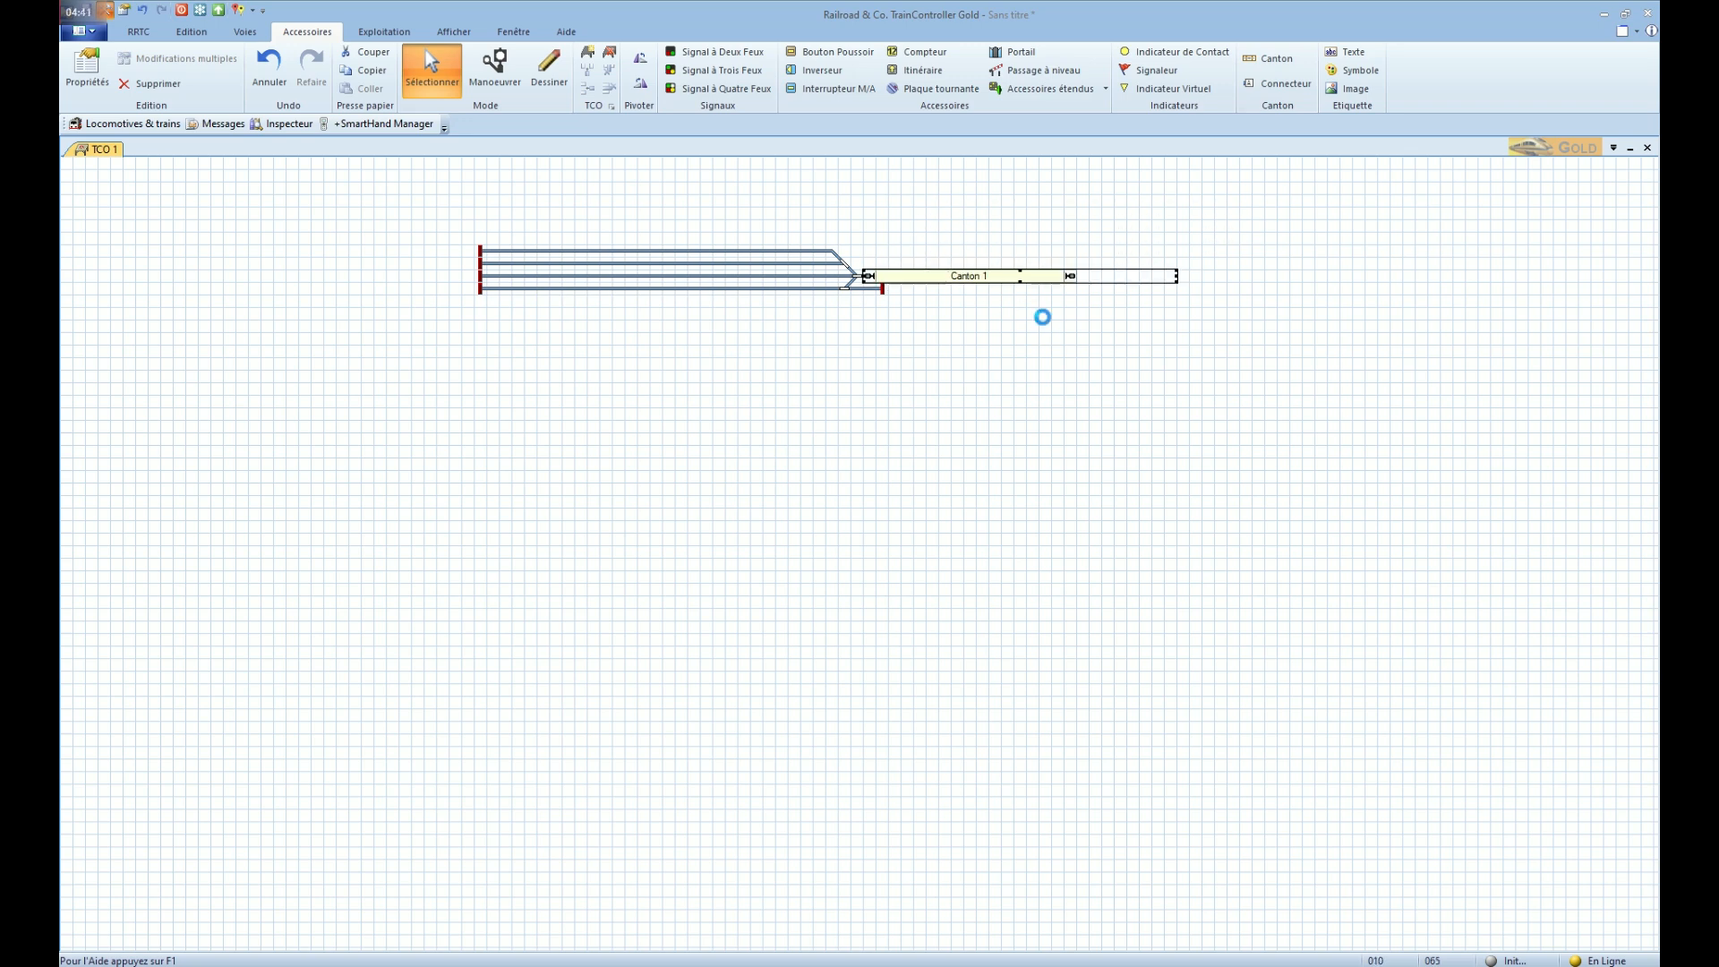
{"action": "key", "text": "ctrl+z"}
{"action": "left_click_drag", "start_coordinate": [974, 207], "coordinate": [881, 283]}
{"action": "left_click_drag", "start_coordinate": [1079, 281], "coordinate": [1145, 281]}
{"action": "left_click", "coordinate": [881, 189]}
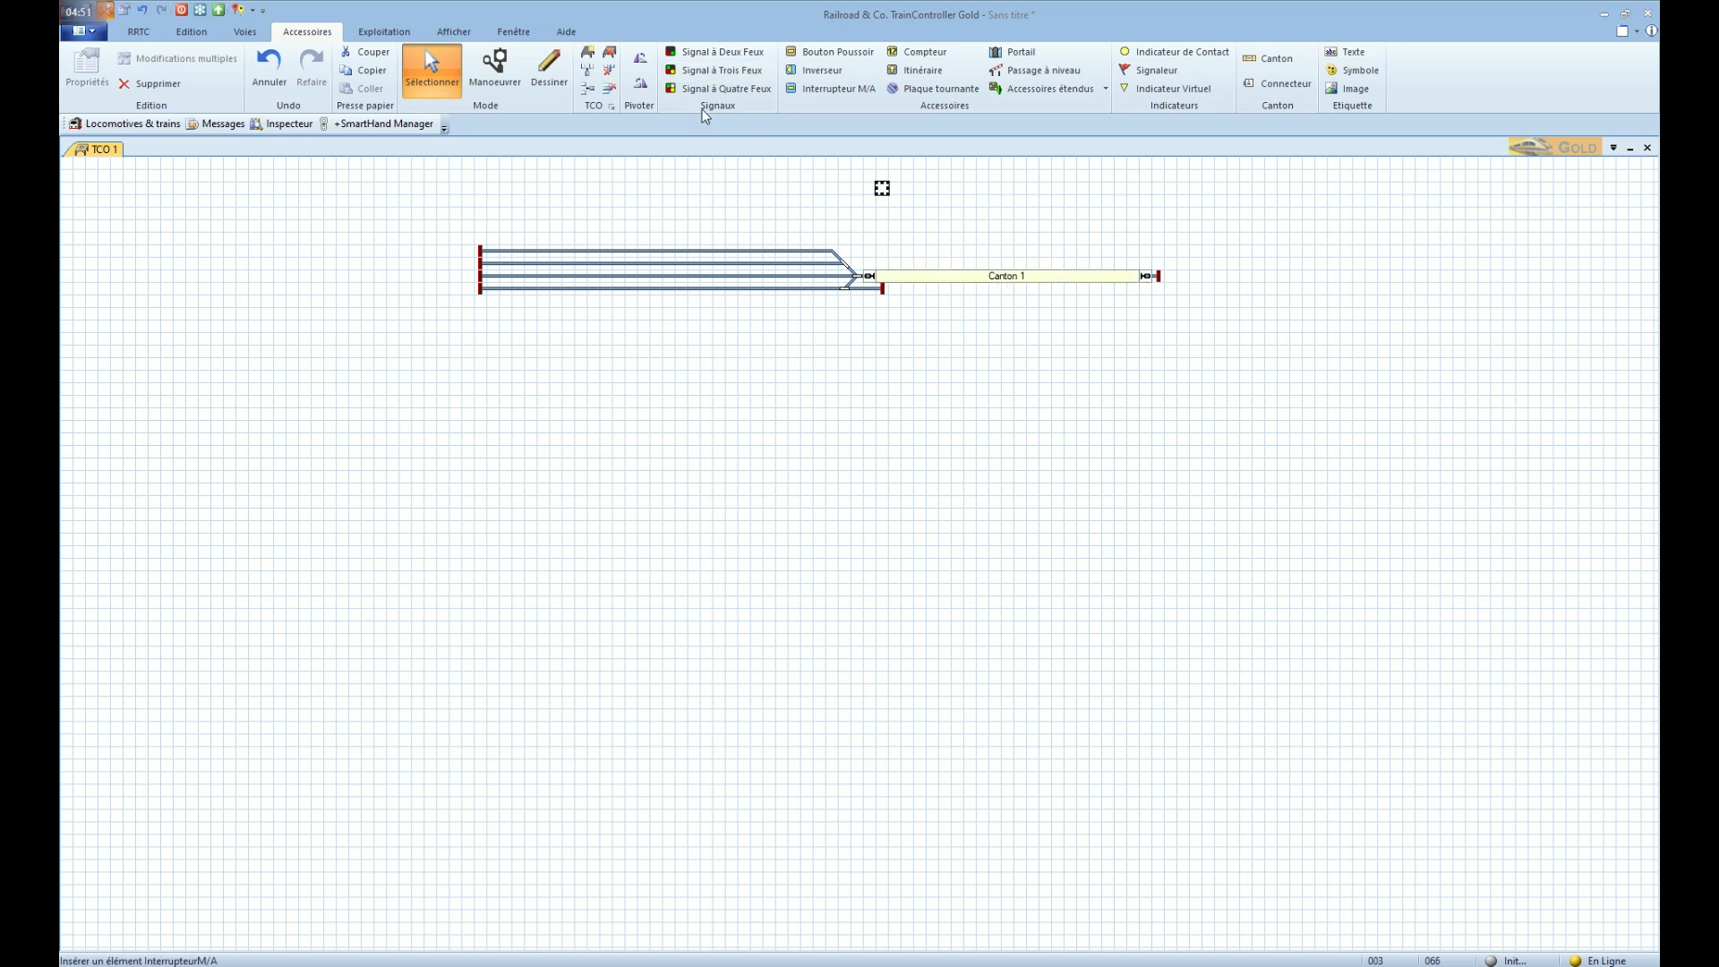
Insert one block symbol on each of the four parallel station tracks, starting near their buffer stops
{"action": "left_click", "coordinate": [1269, 58]}
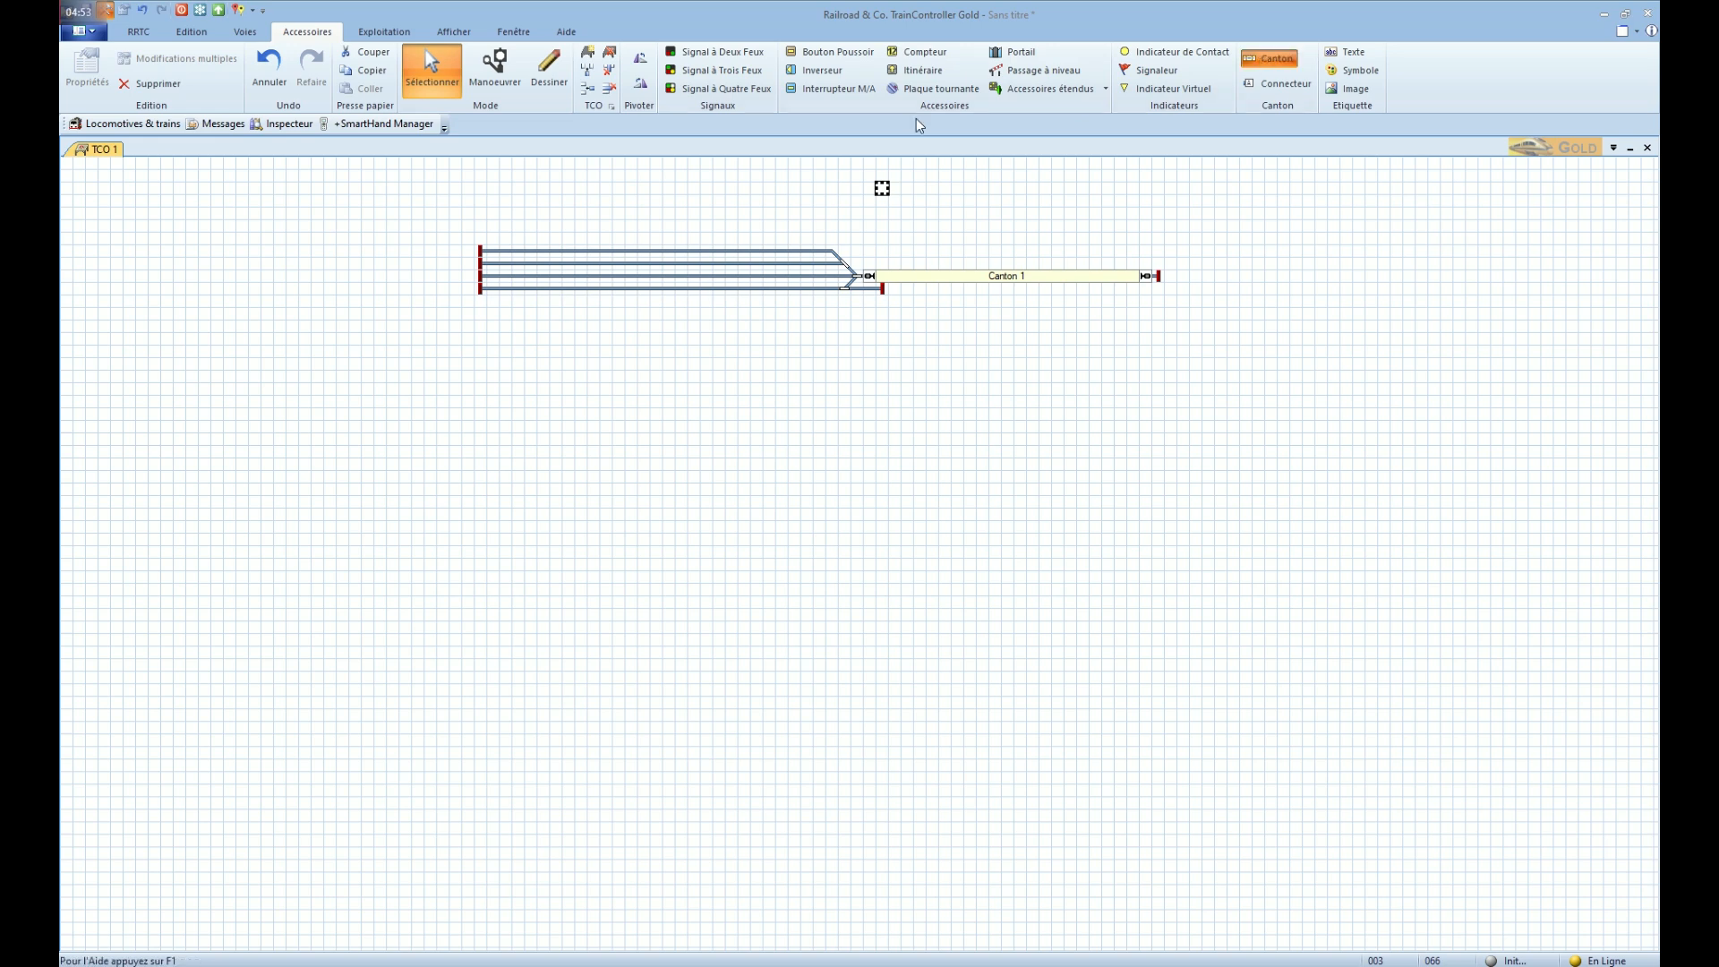
{"action": "left_click", "coordinate": [504, 251]}
{"action": "left_click", "coordinate": [506, 264]}
{"action": "left_click", "coordinate": [505, 276]}
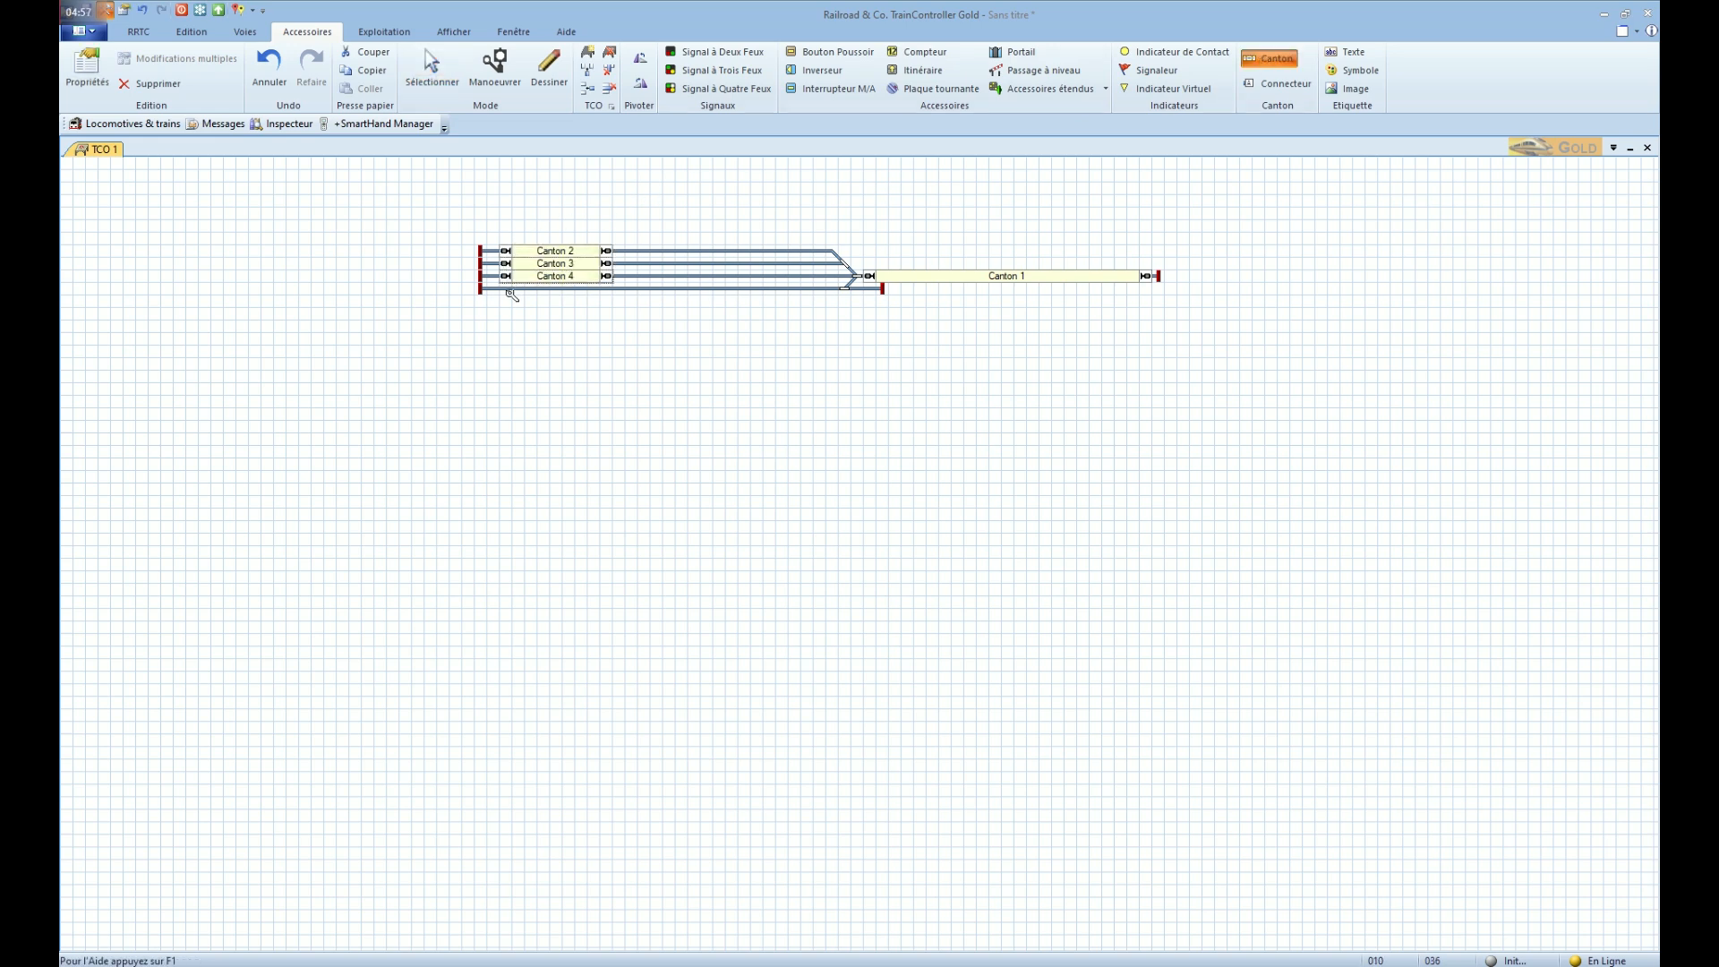
{"action": "left_click", "coordinate": [506, 289]}
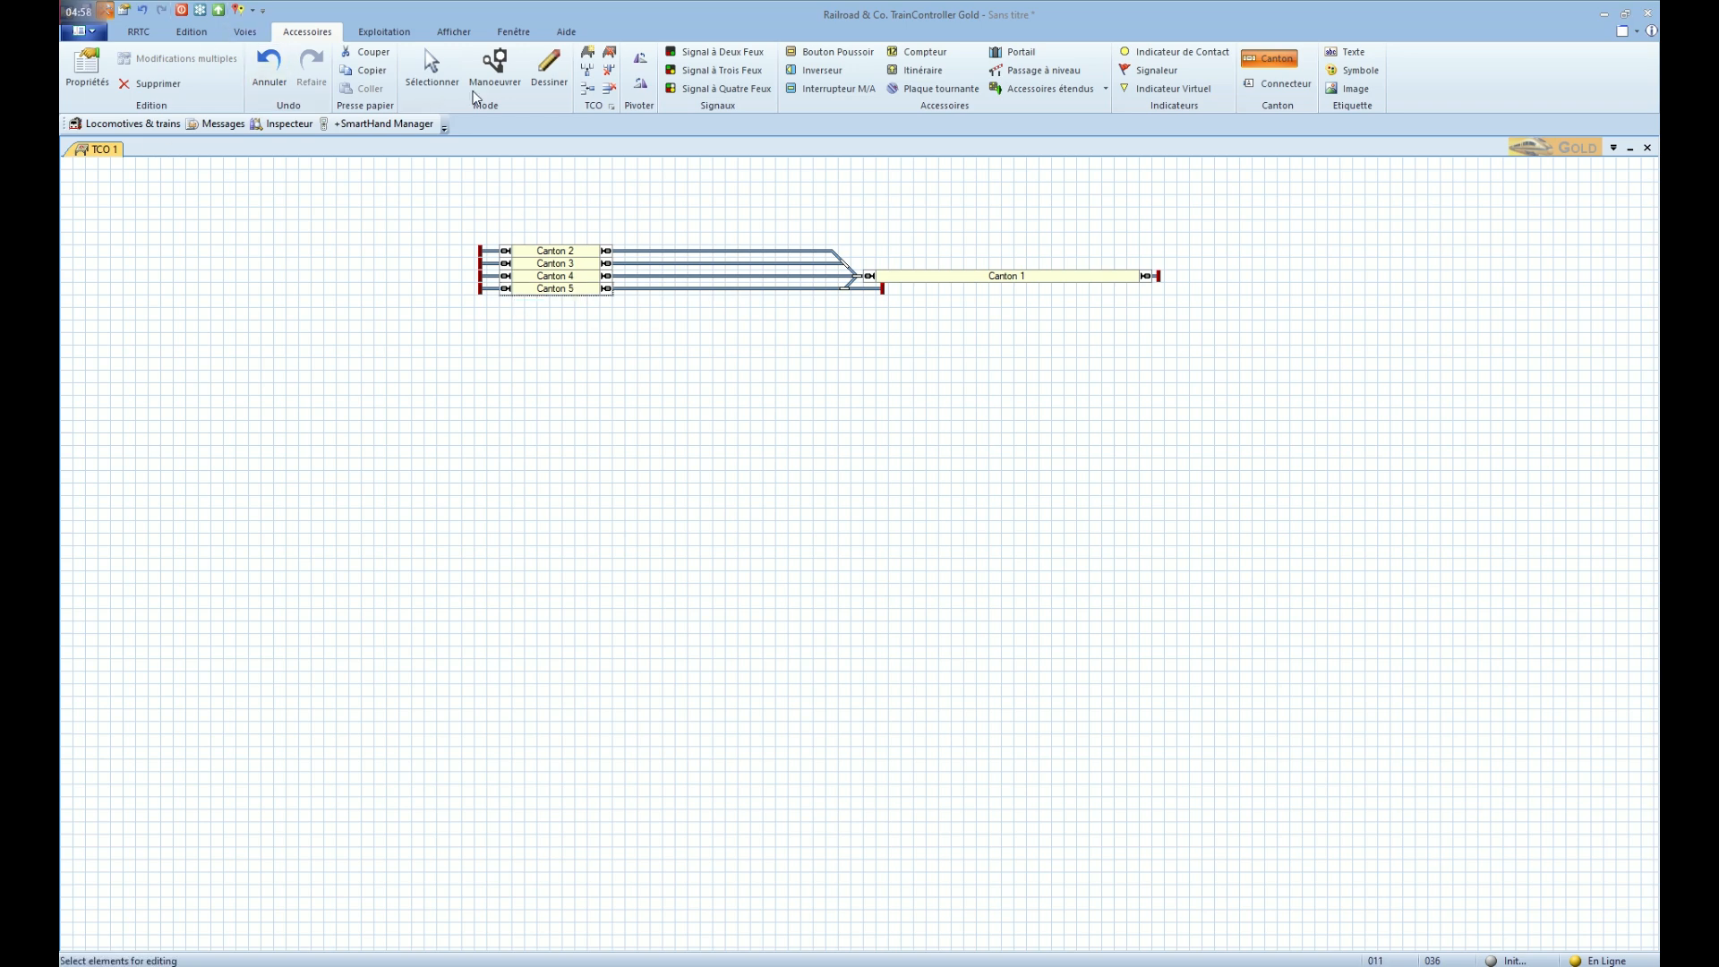
Lengthen the blocks Canton 2, Canton 3, Canton 4 and Canton 5 to a common end just before the turnouts
{"action": "left_click", "coordinate": [436, 72]}
{"action": "left_click_drag", "start_coordinate": [610, 251], "coordinate": [820, 259]}
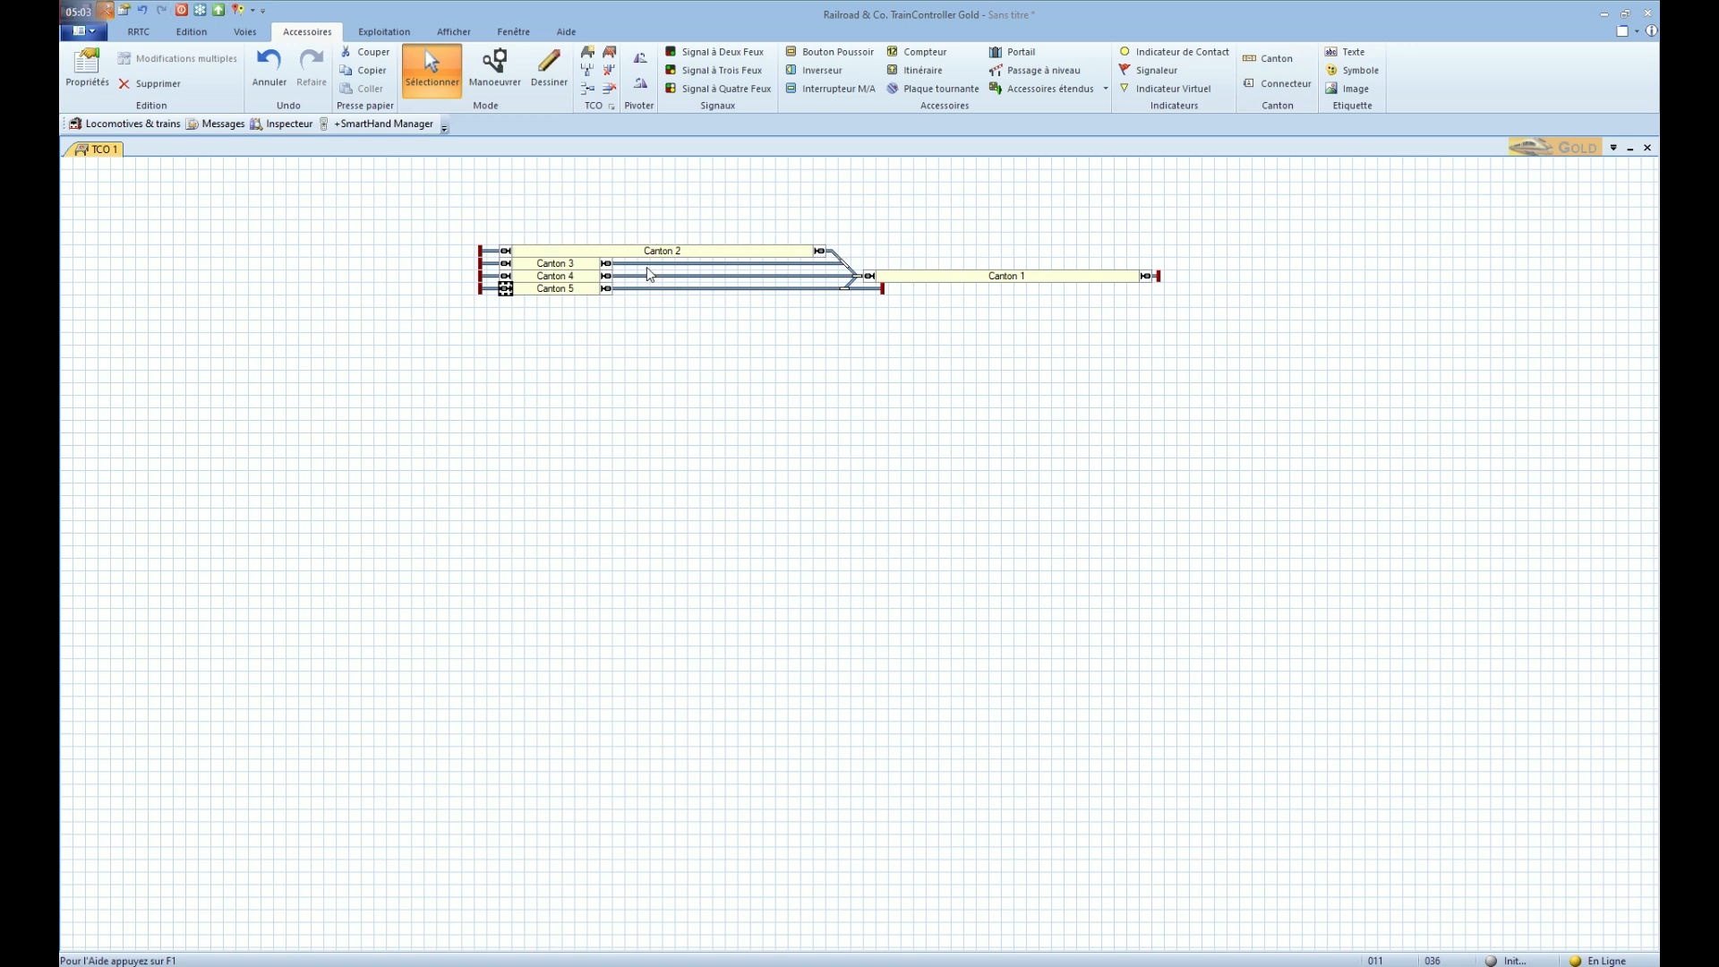
{"action": "left_click_drag", "start_coordinate": [606, 264], "coordinate": [823, 261]}
{"action": "left_click_drag", "start_coordinate": [606, 276], "coordinate": [826, 278]}
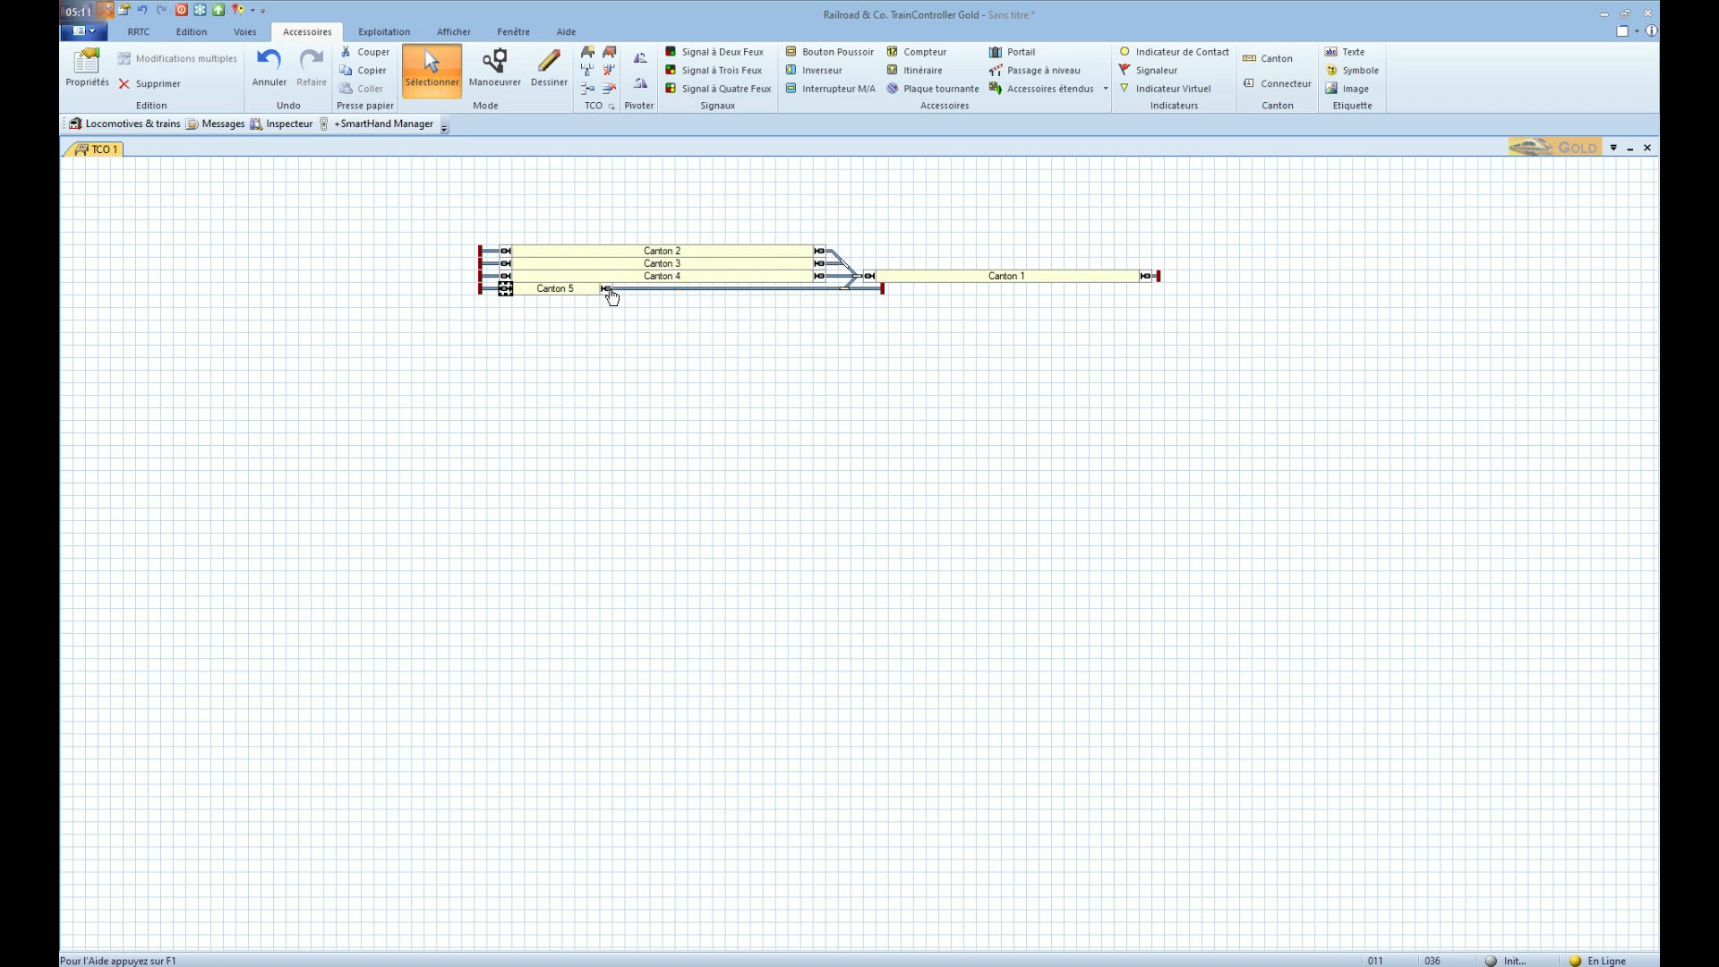
{"action": "left_click_drag", "start_coordinate": [614, 288], "coordinate": [822, 289]}
{"action": "left_click", "coordinate": [794, 363]}
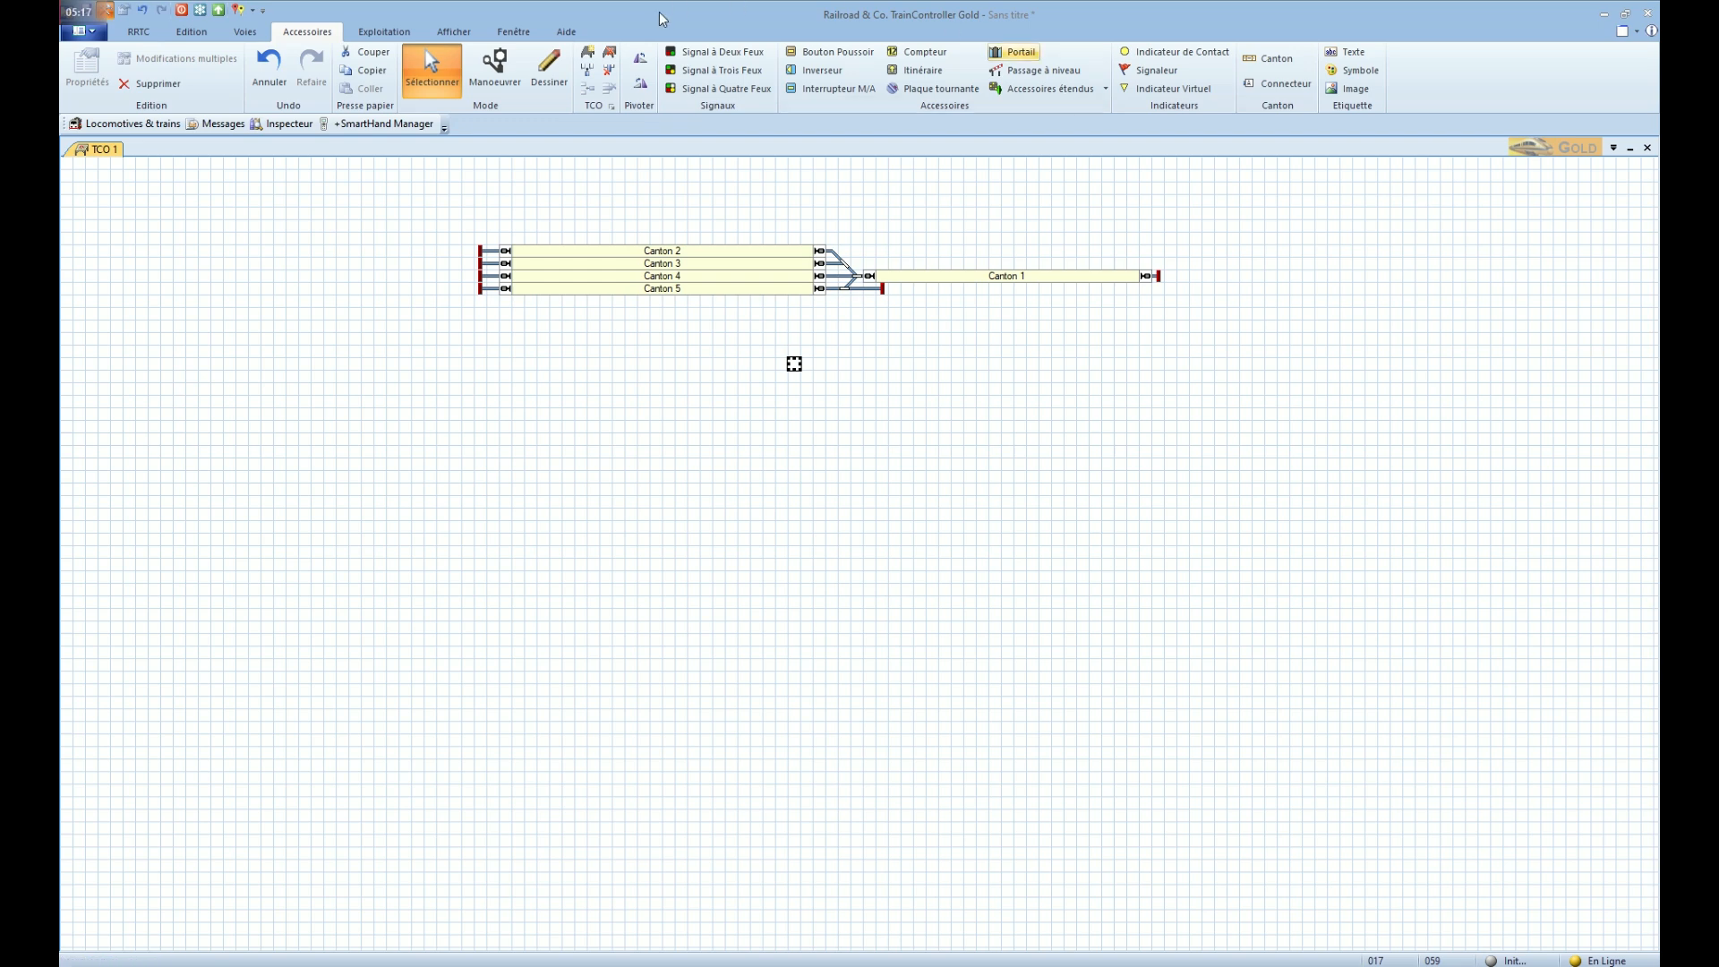
Assign Canton 4's train identification to 1: Roco/Fleischmann Z21 with address 1 and input 7, and apply it
{"action": "left_click", "coordinate": [620, 276]}
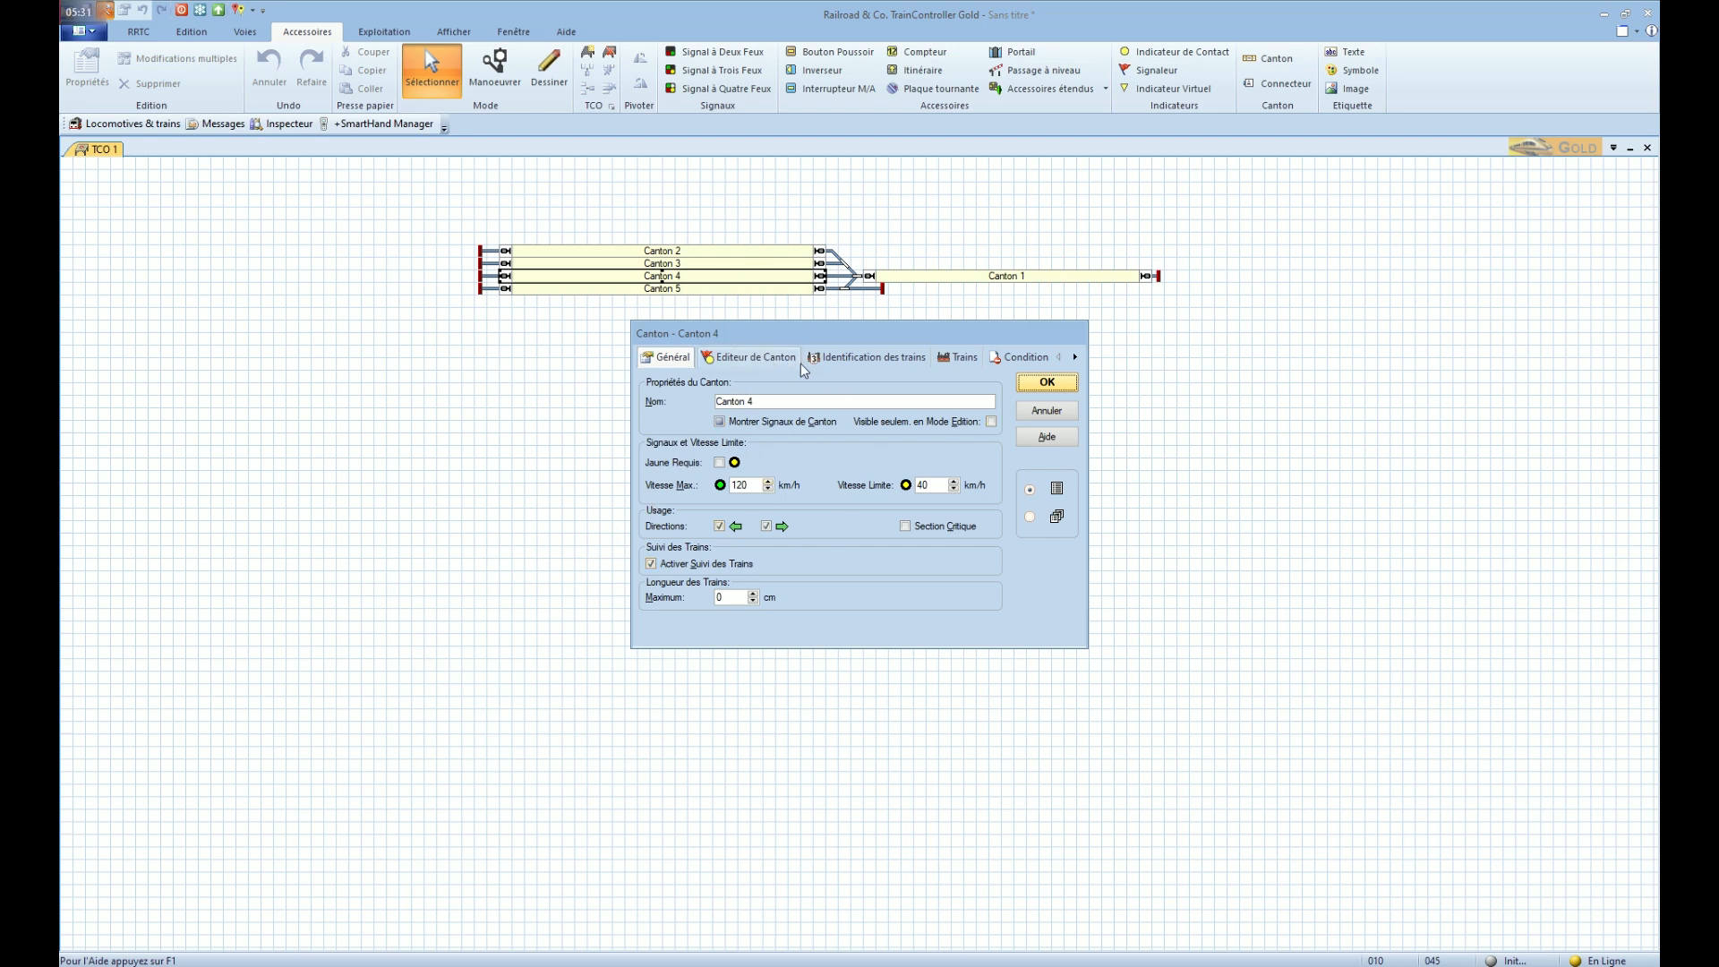
{"action": "left_click", "coordinate": [847, 359]}
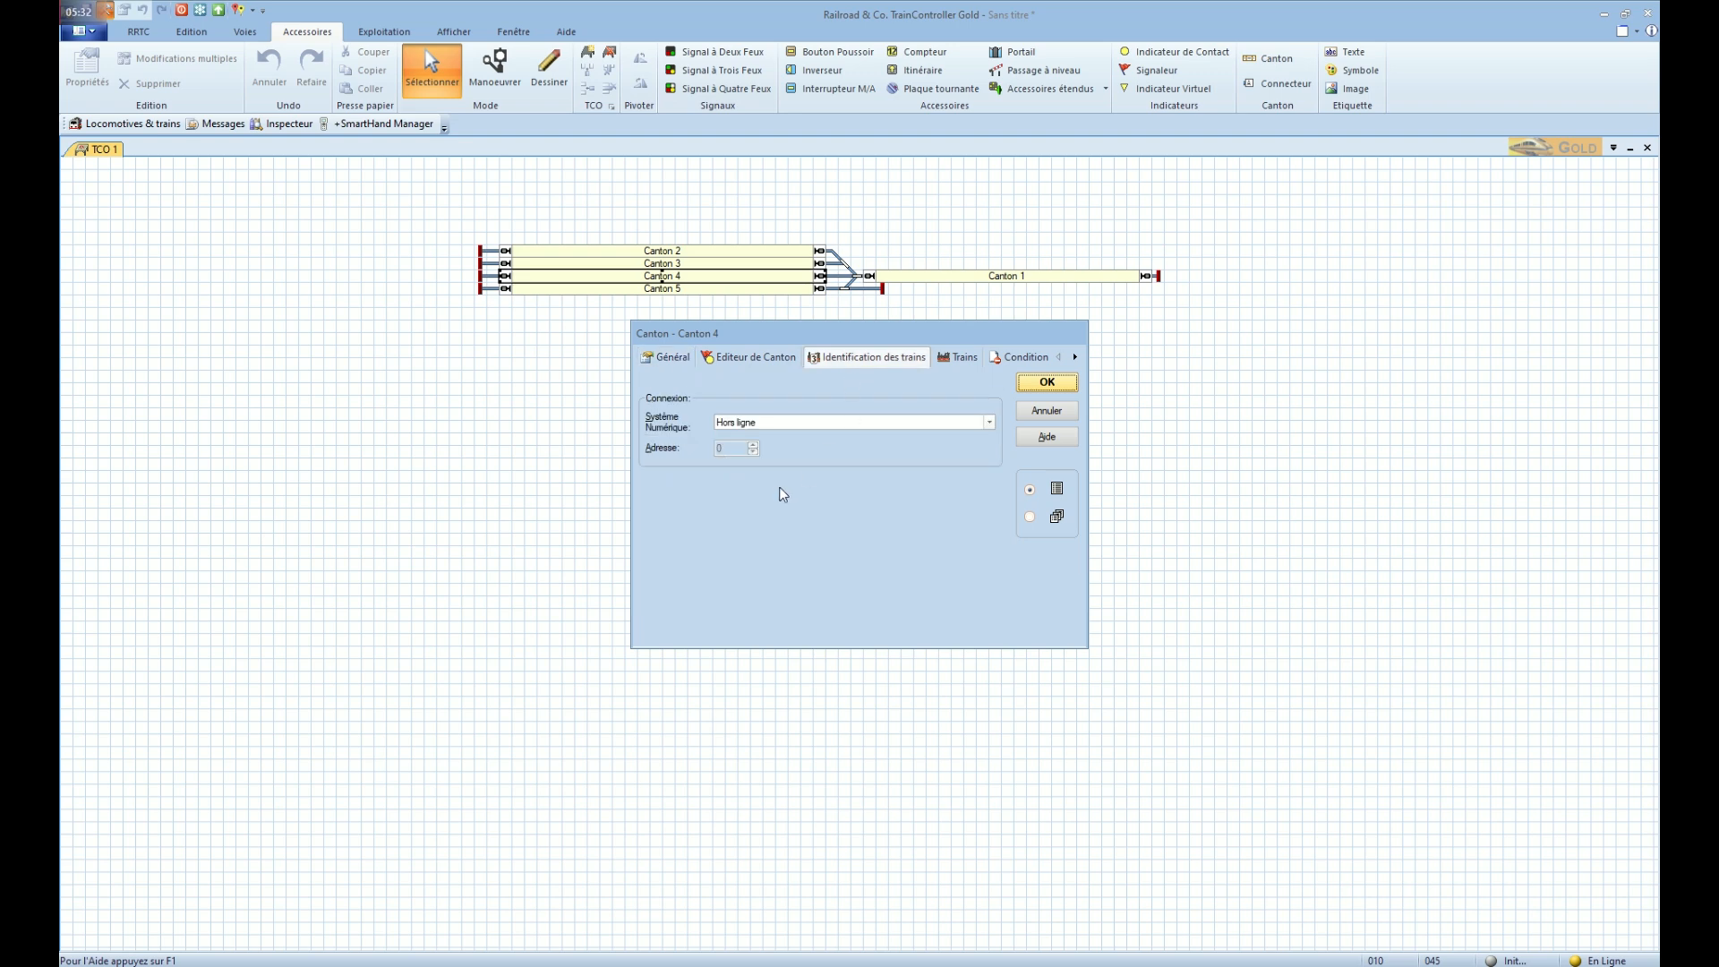
{"action": "left_click", "coordinate": [802, 422]}
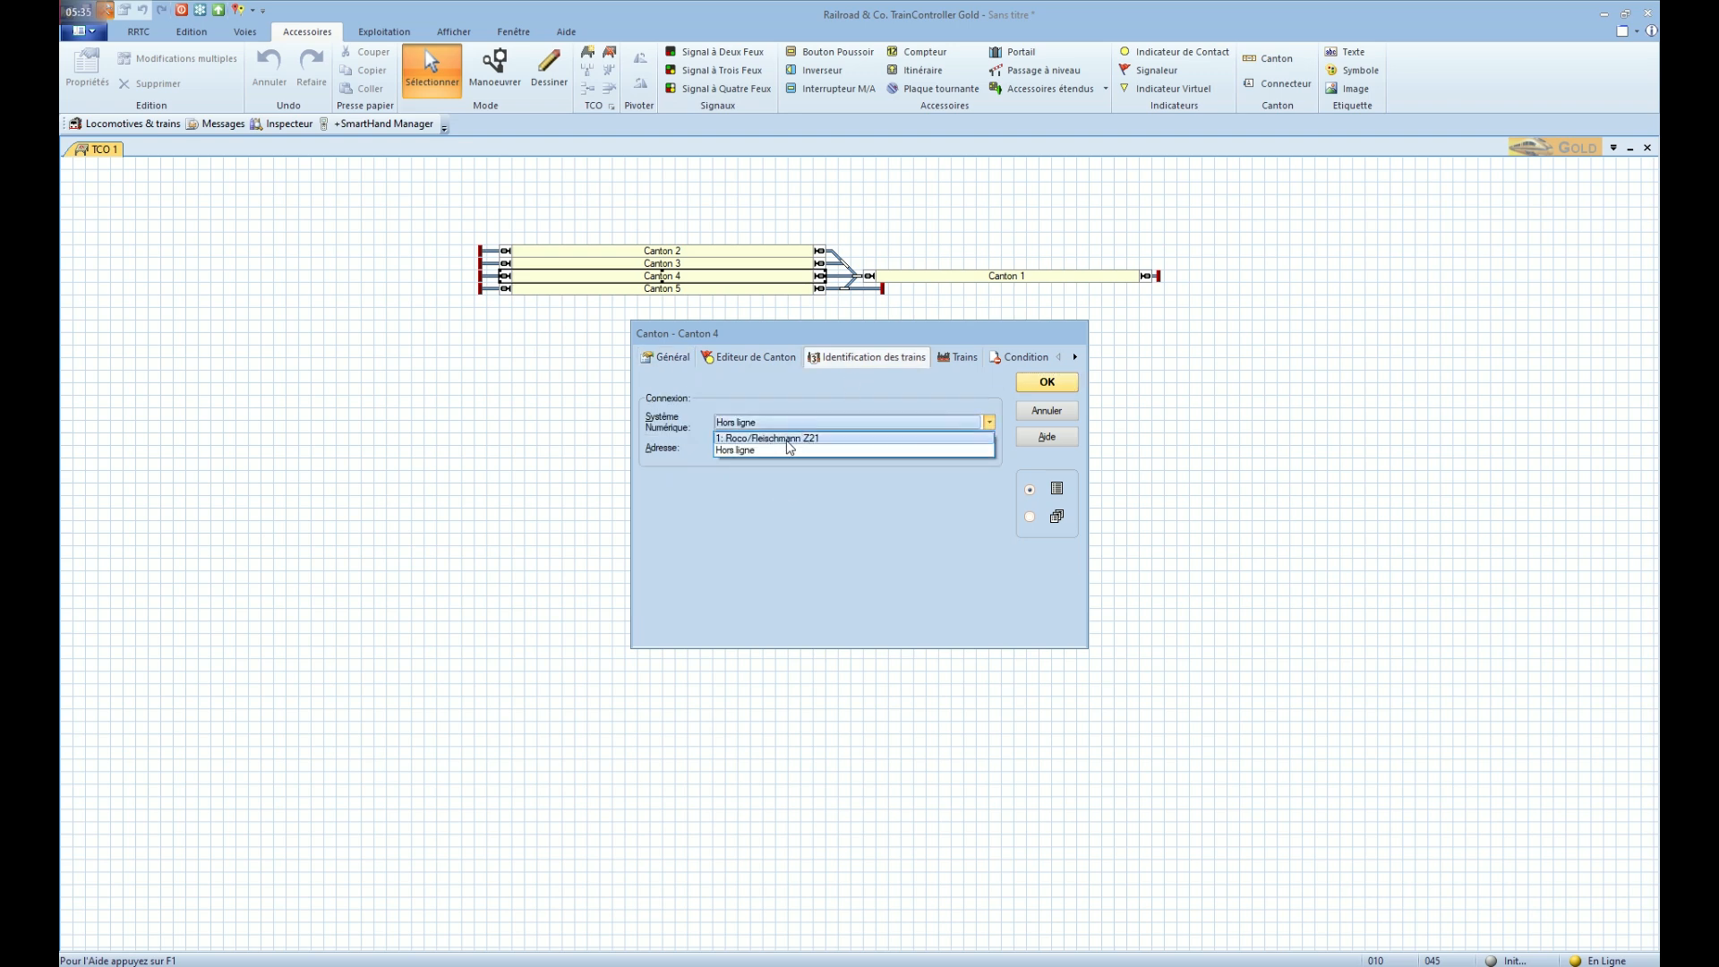
{"action": "left_click", "coordinate": [788, 439]}
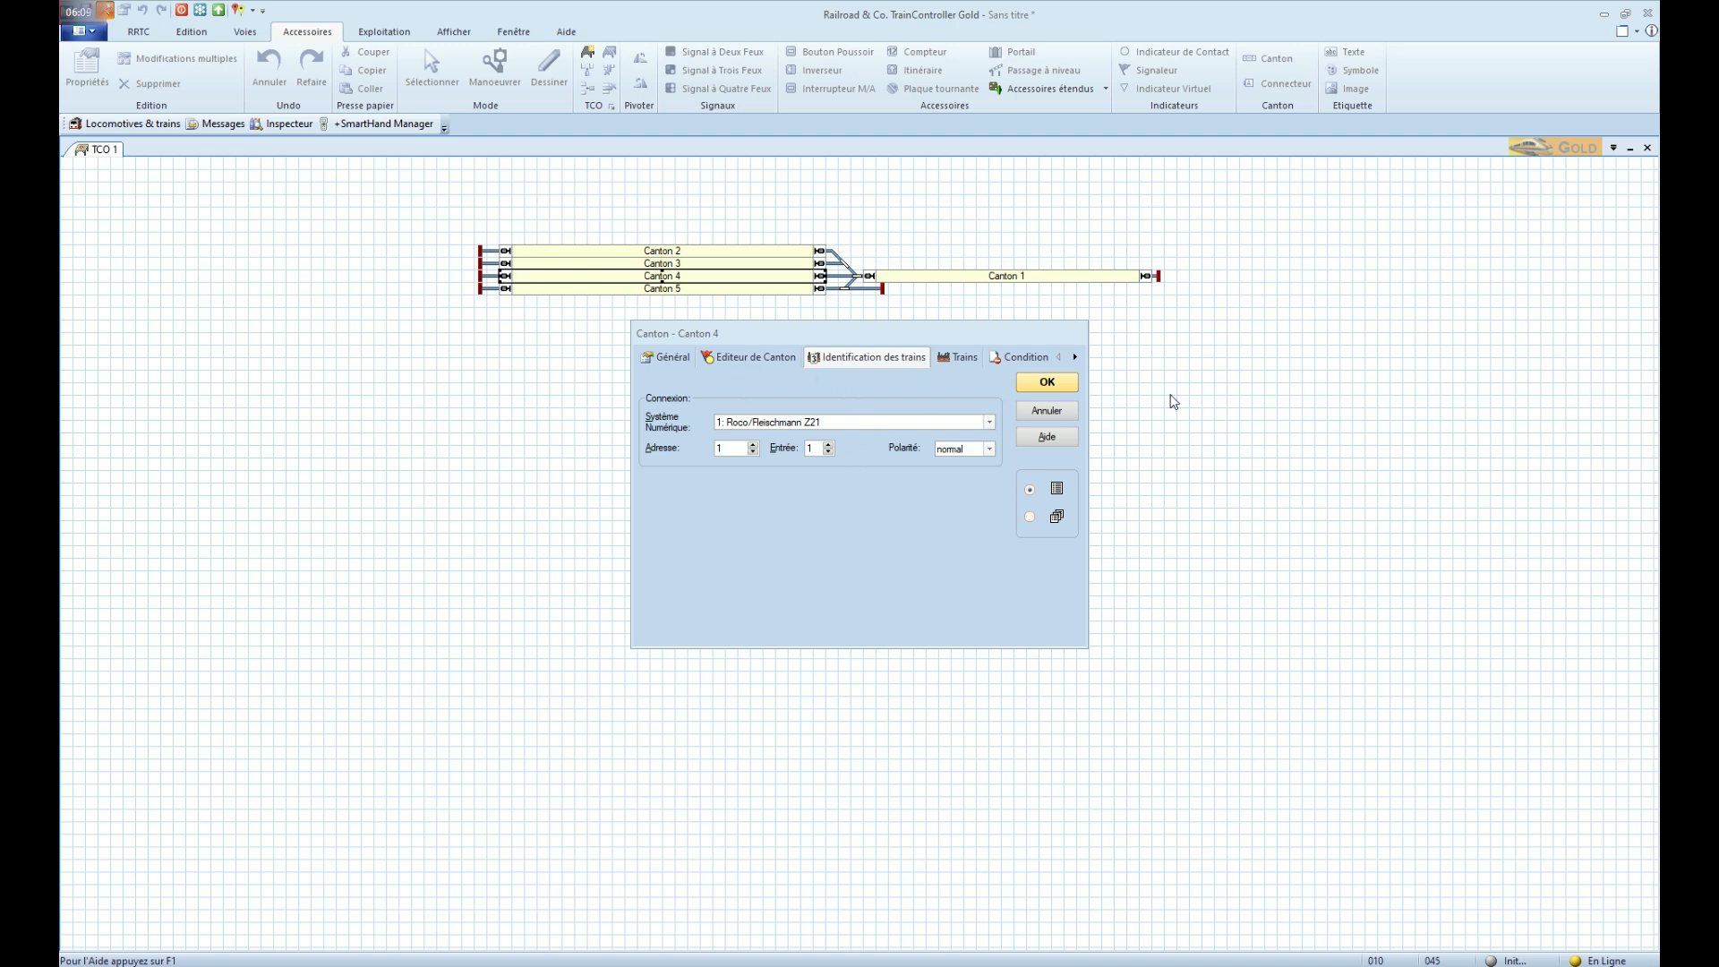
{"action": "left_click", "coordinate": [799, 449]}
{"action": "type", "text": "7"}
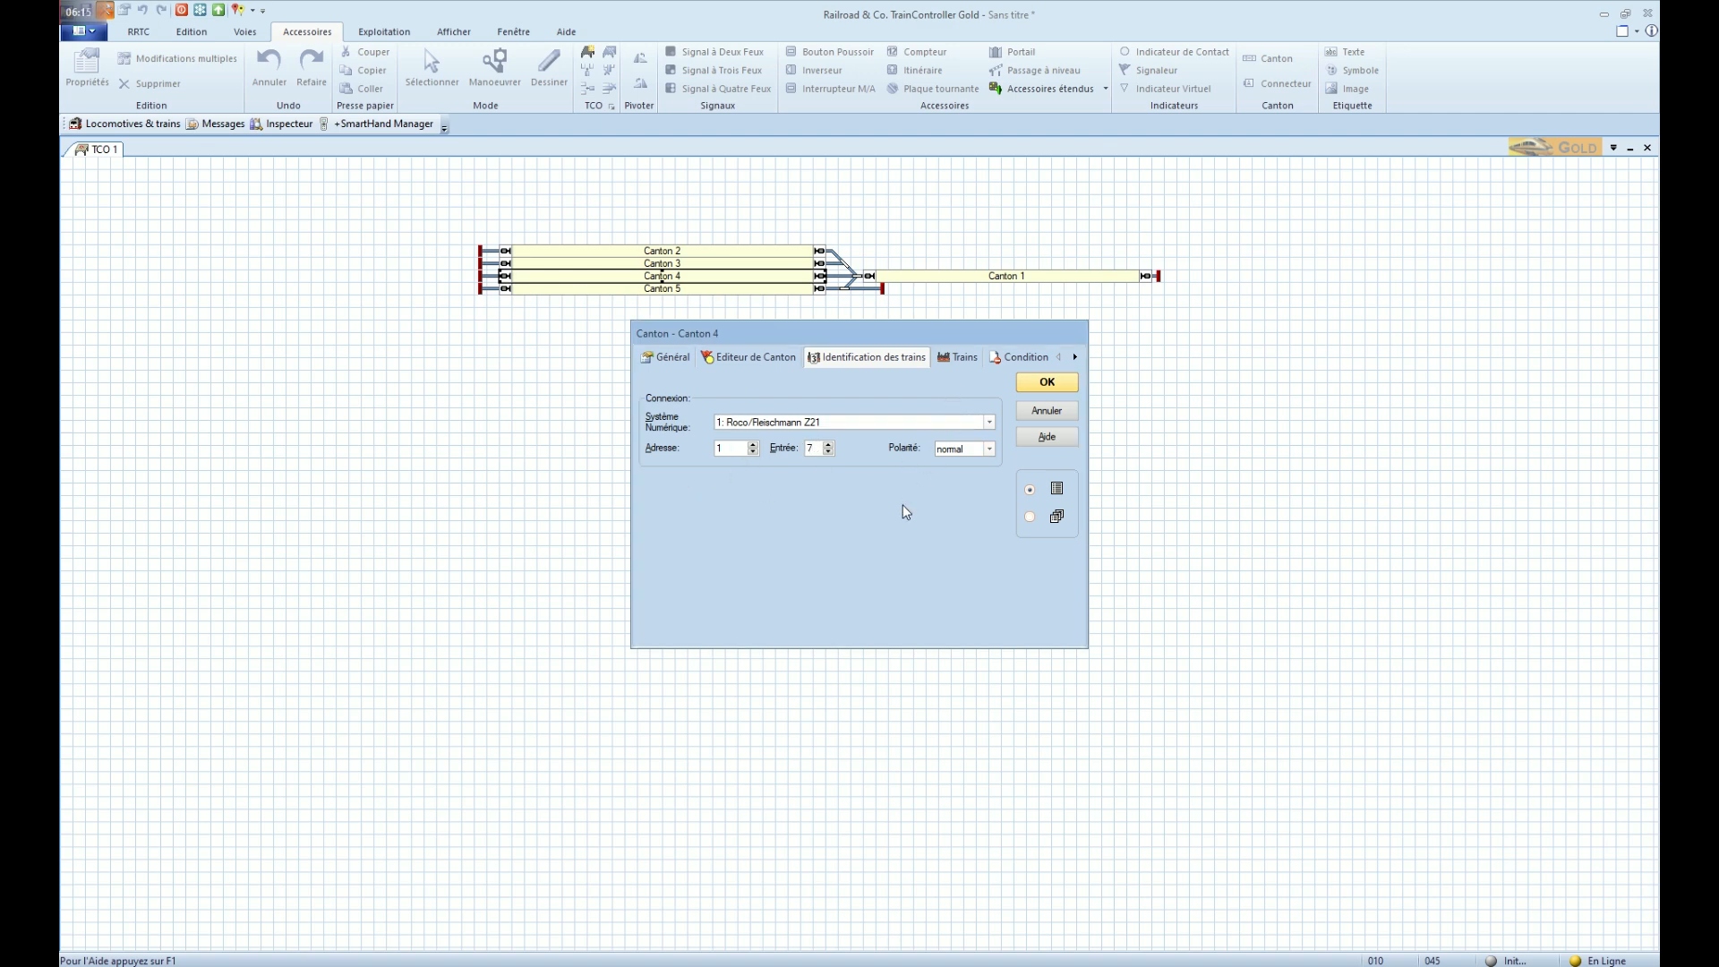
{"action": "left_click", "coordinate": [1045, 383]}
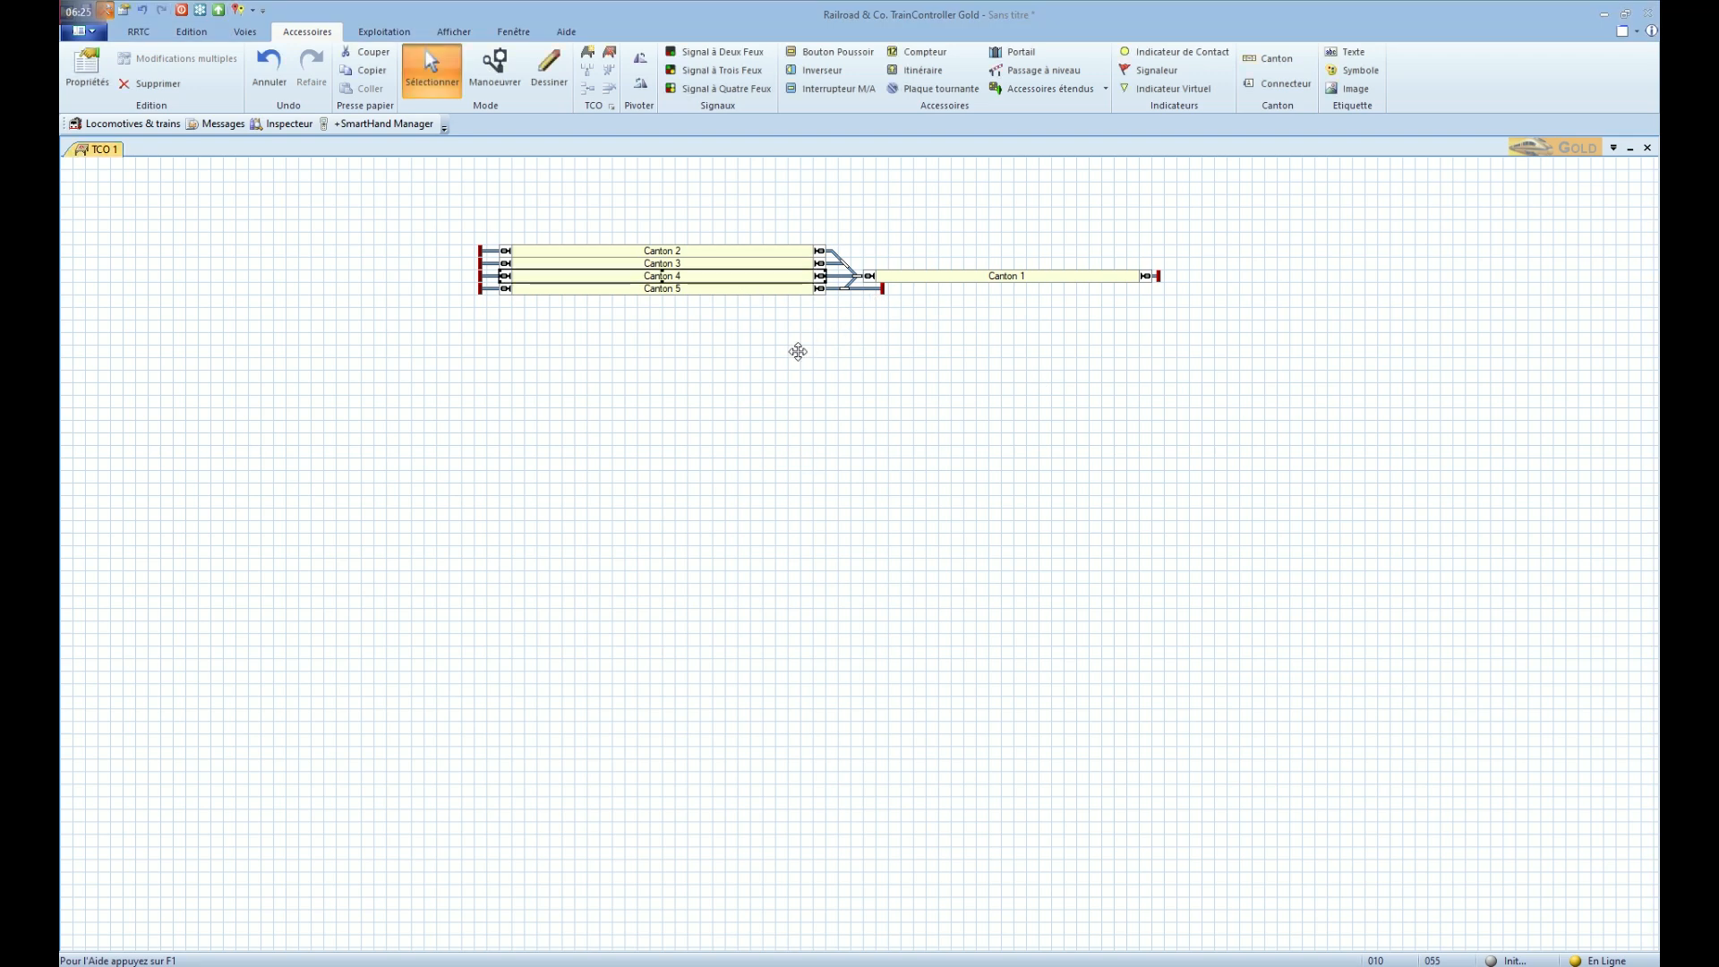
Add a contact indicator to Canton 4, connected to 1: Roco/Fleischmann Z21 - CAN-Bus (10808 et compatible) with address 1 and input 7
{"action": "key", "text": "alt+Return"}
{"action": "left_click", "coordinate": [768, 357]}
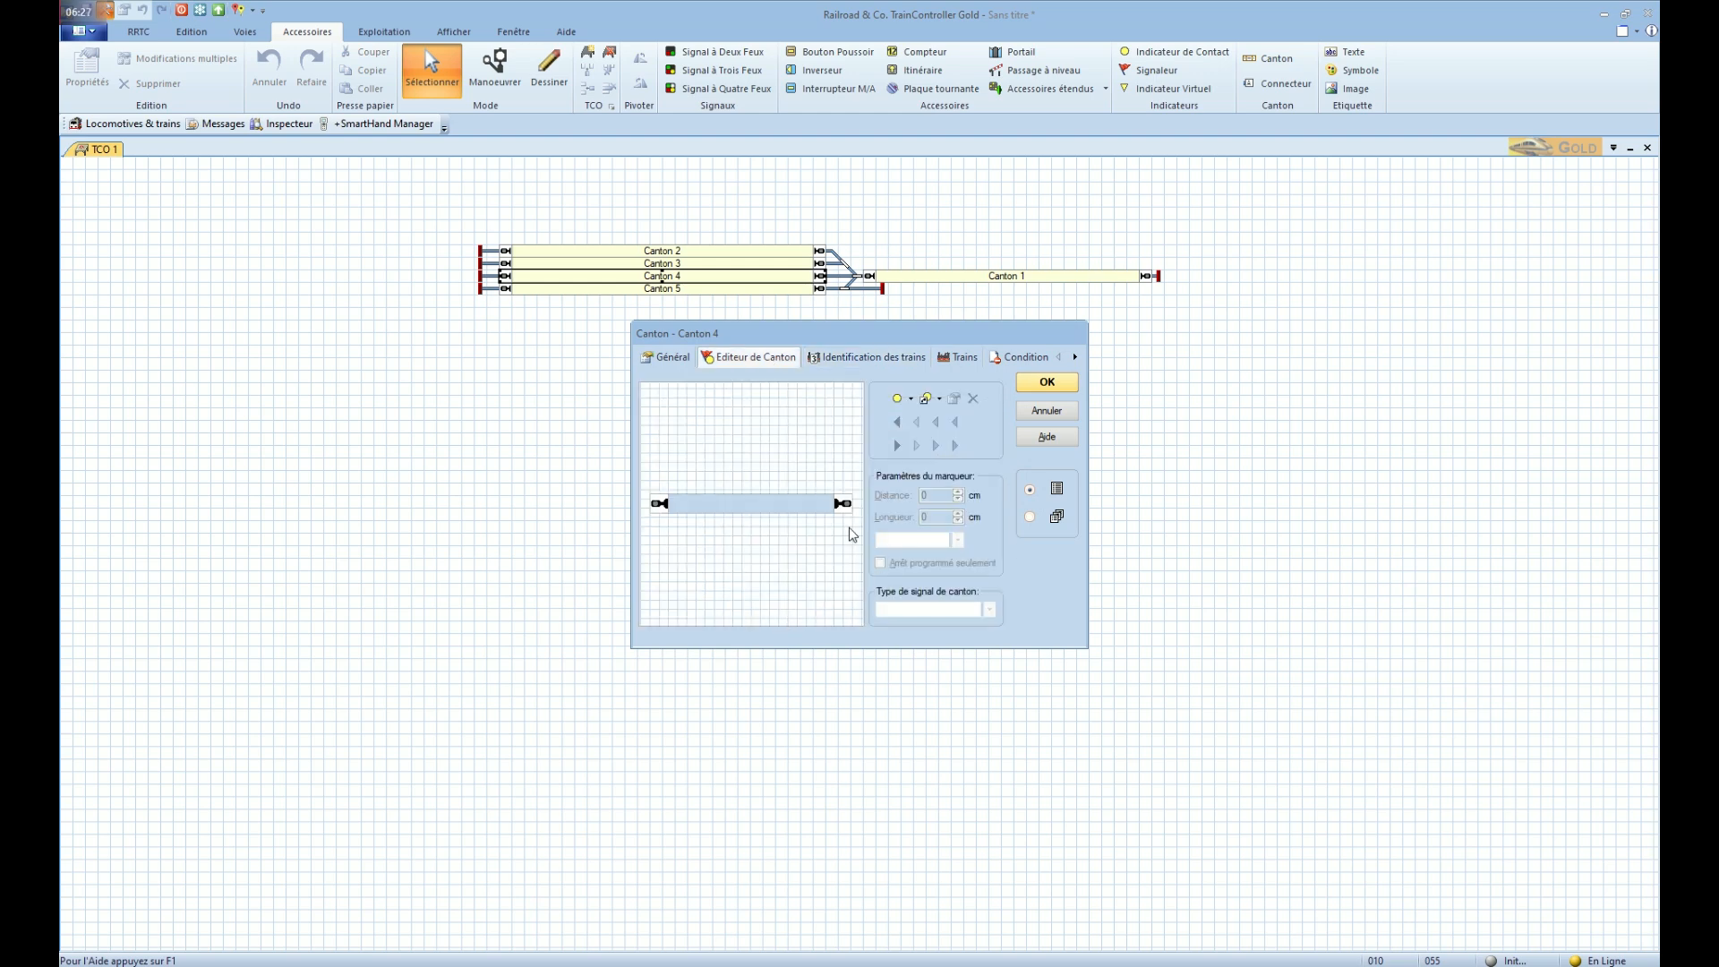
{"action": "left_click", "coordinate": [762, 503]}
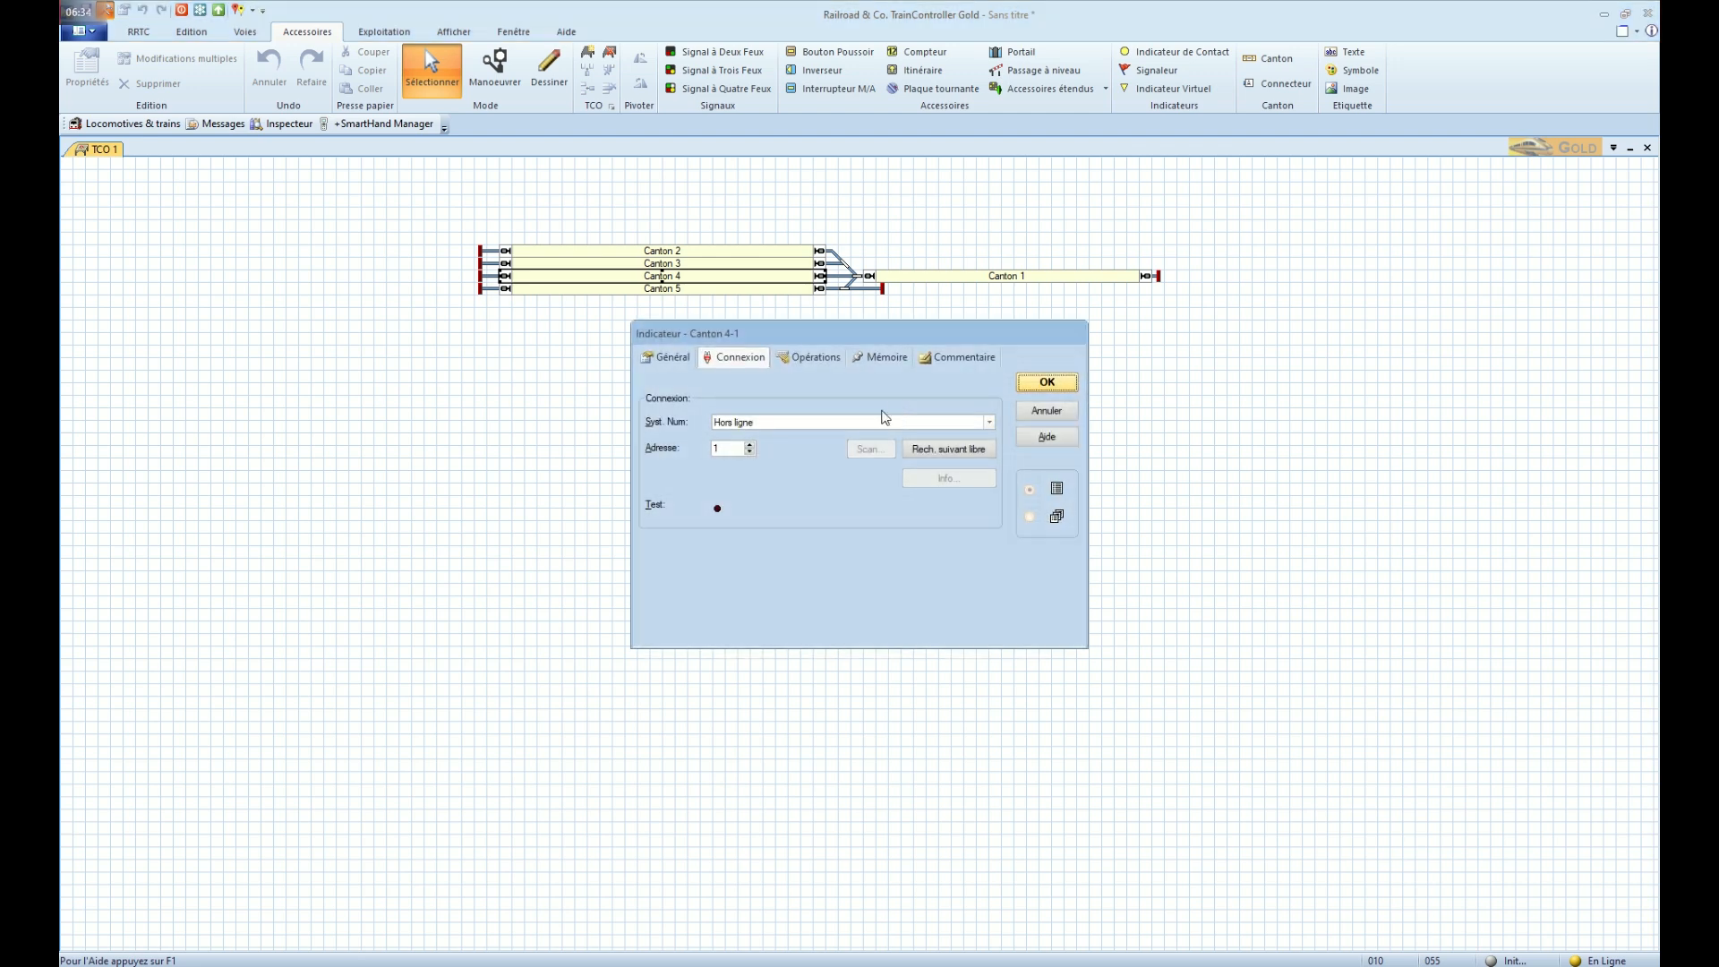
{"action": "left_click", "coordinate": [871, 419]}
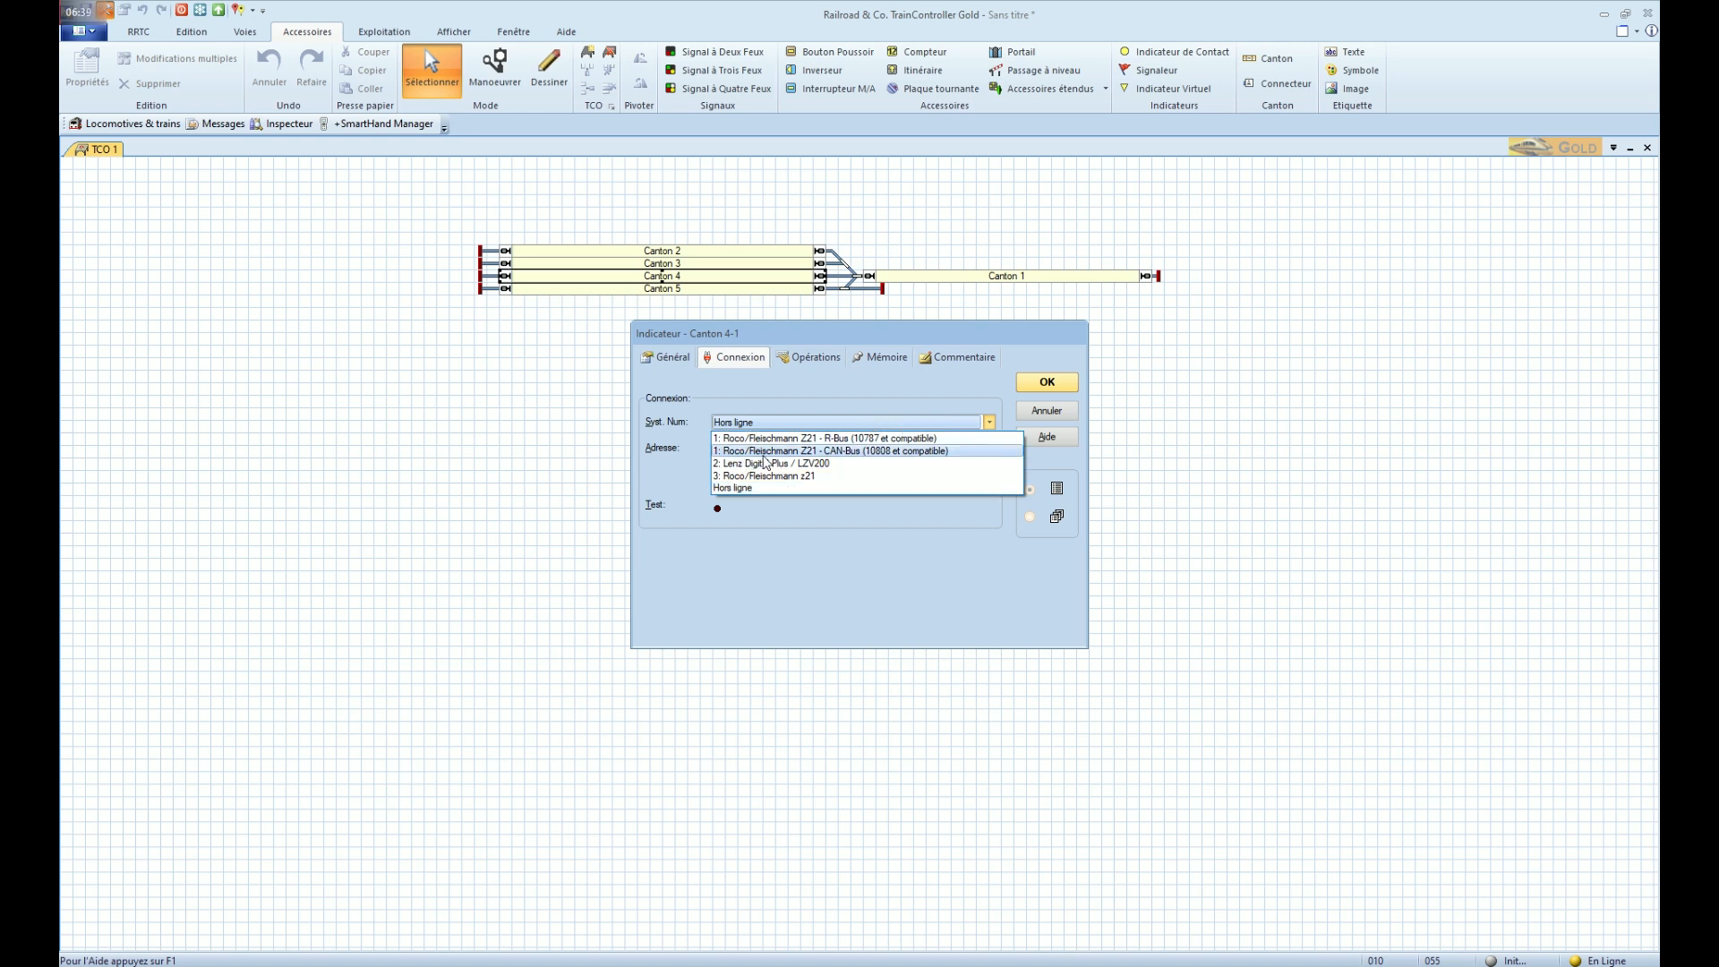
{"action": "left_click", "coordinate": [866, 454]}
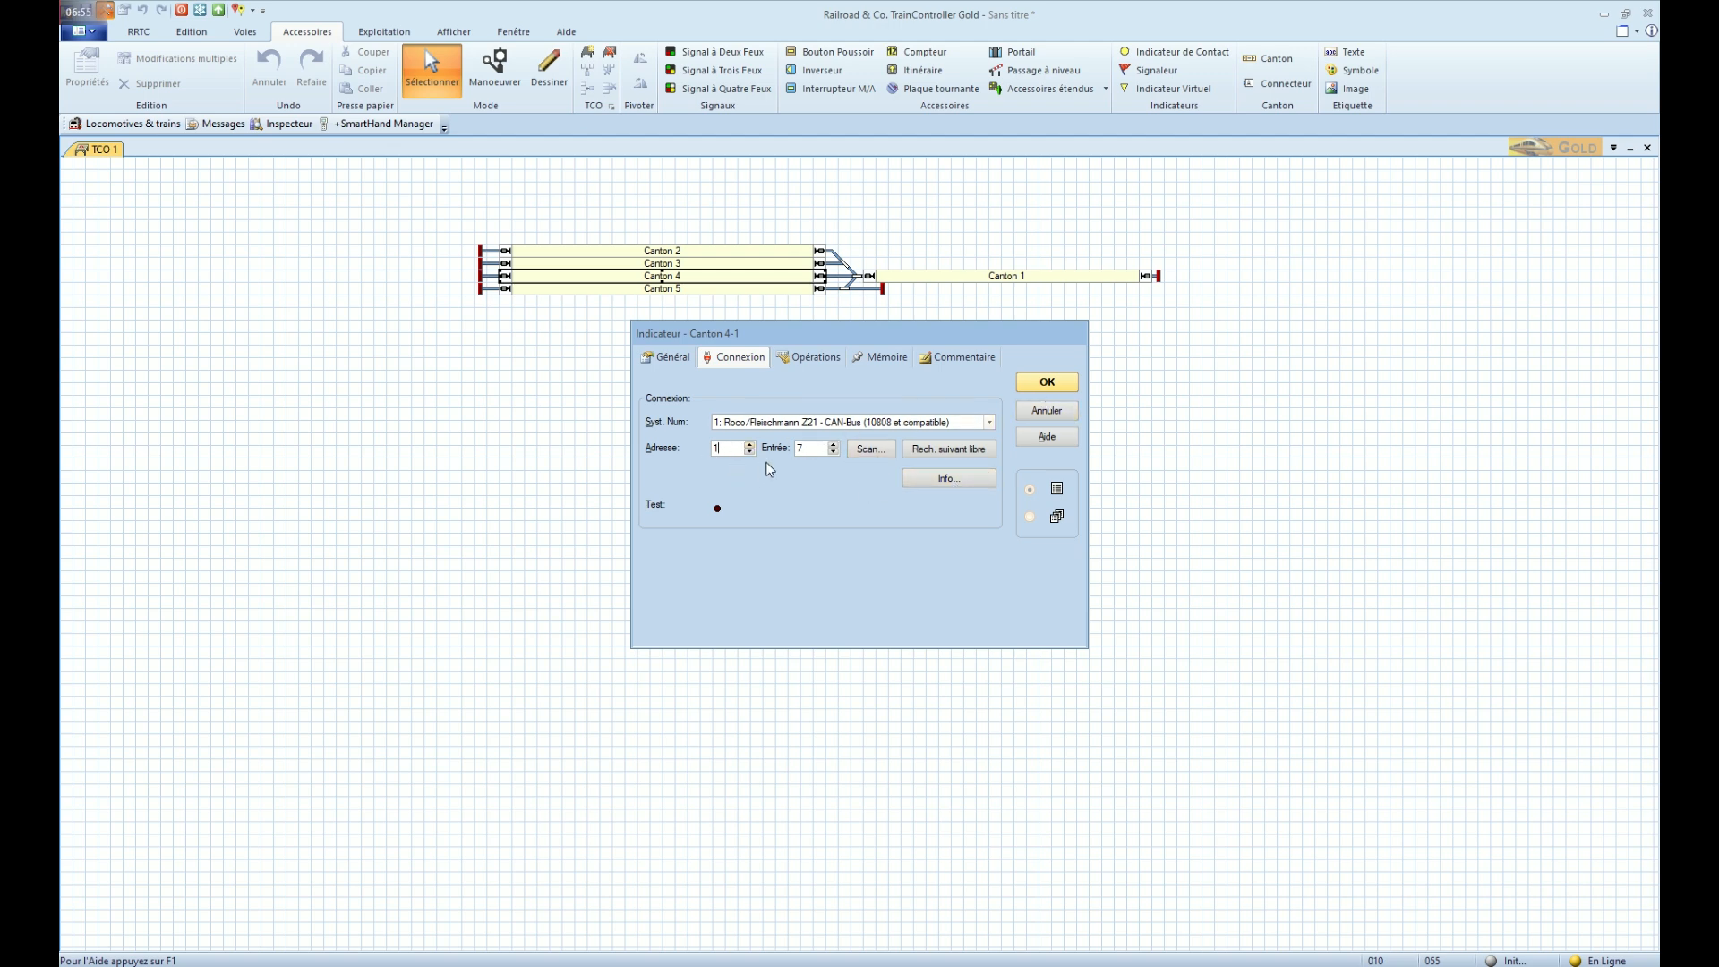
{"action": "left_click", "coordinate": [1048, 383]}
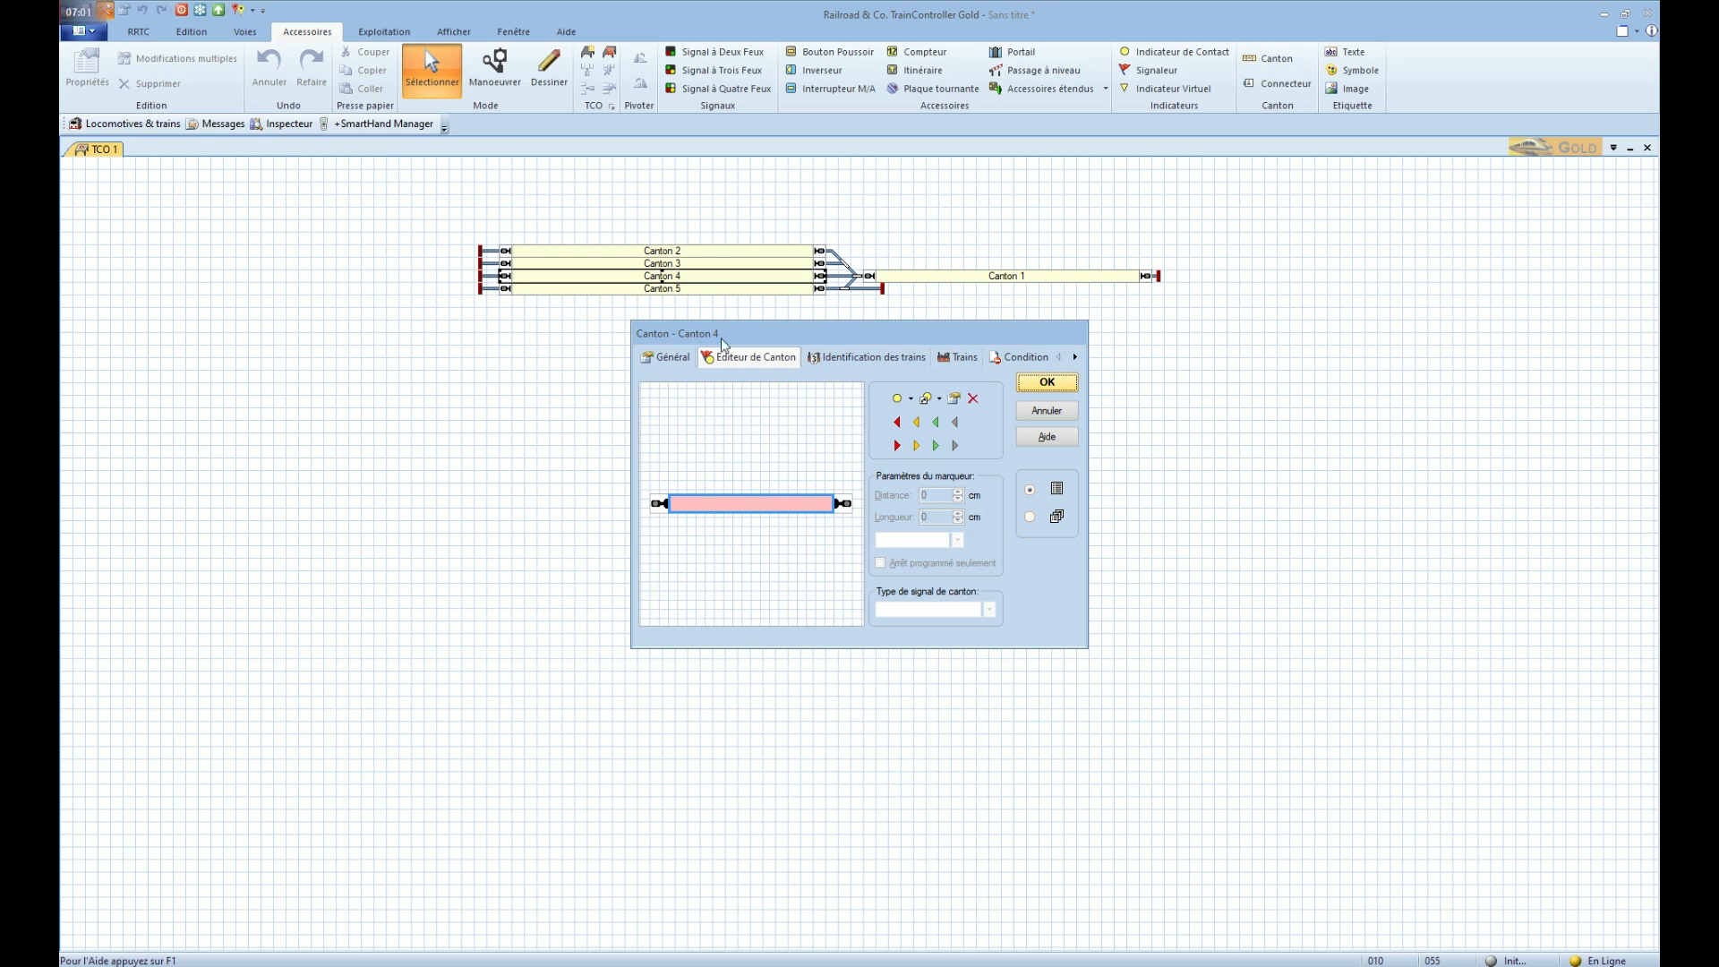
{"action": "left_click", "coordinate": [1069, 382]}
Connect the software to the digital systems and select the block Canton 4
{"action": "left_click", "coordinate": [142, 34]}
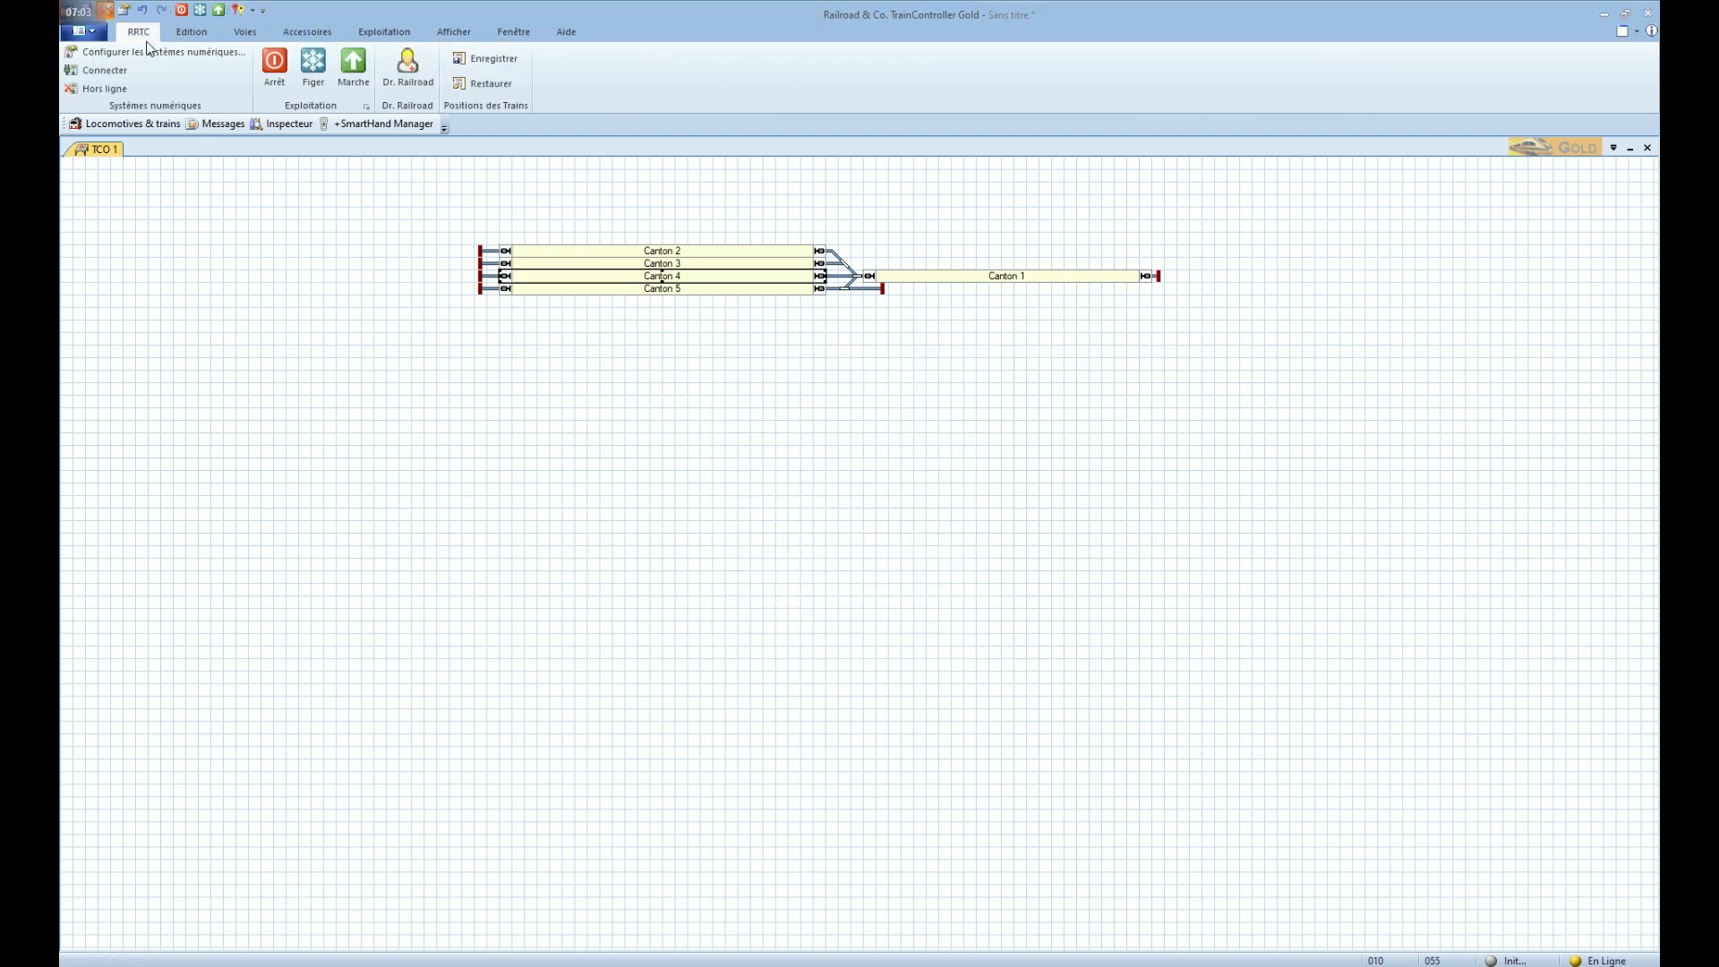
{"action": "left_click", "coordinate": [100, 69]}
{"action": "left_click", "coordinate": [602, 276]}
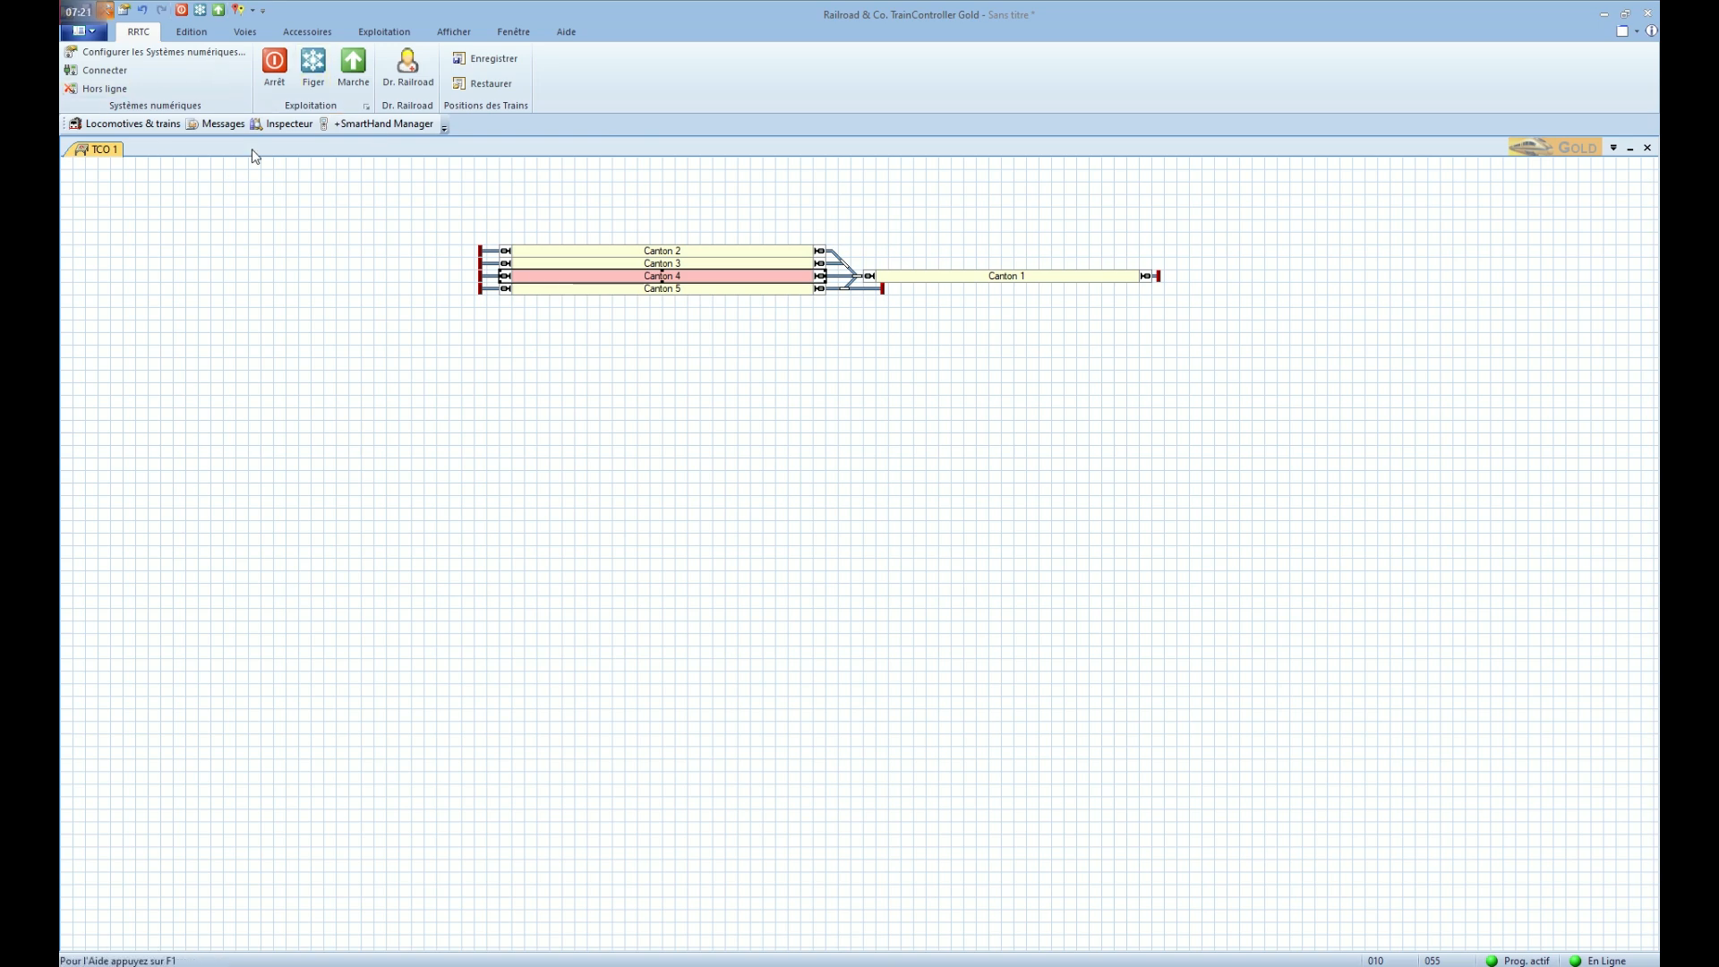
{"action": "left_click", "coordinate": [728, 288]}
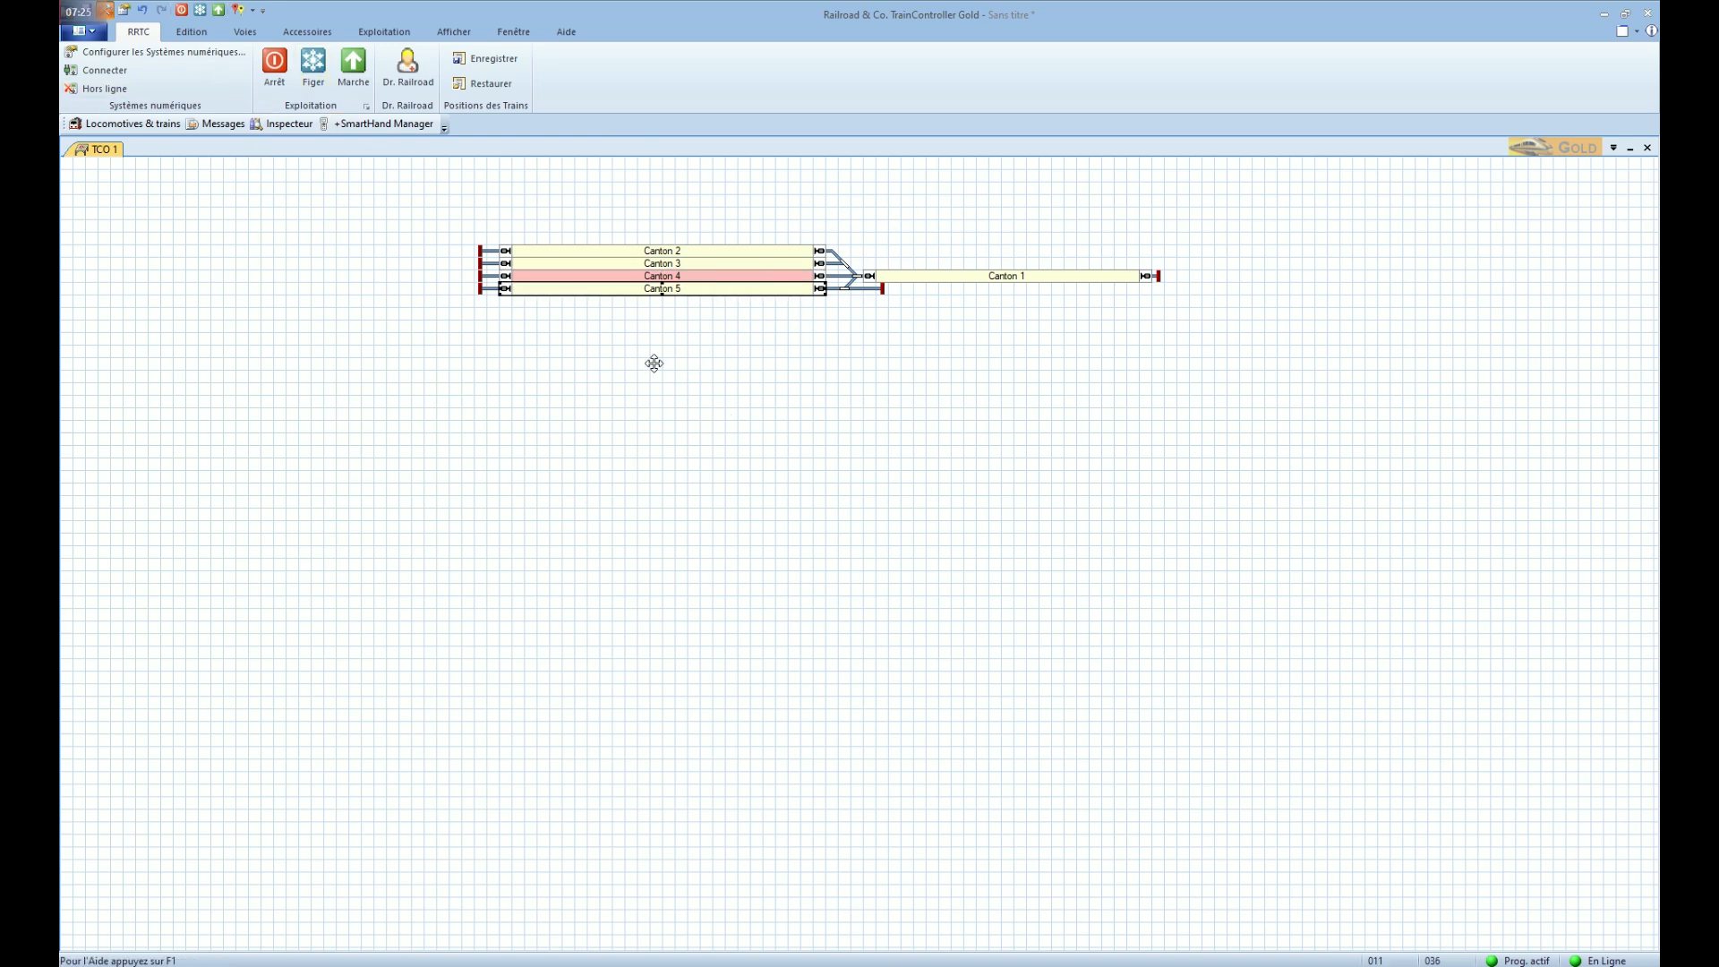
{"action": "double_click", "coordinate": [671, 287]}
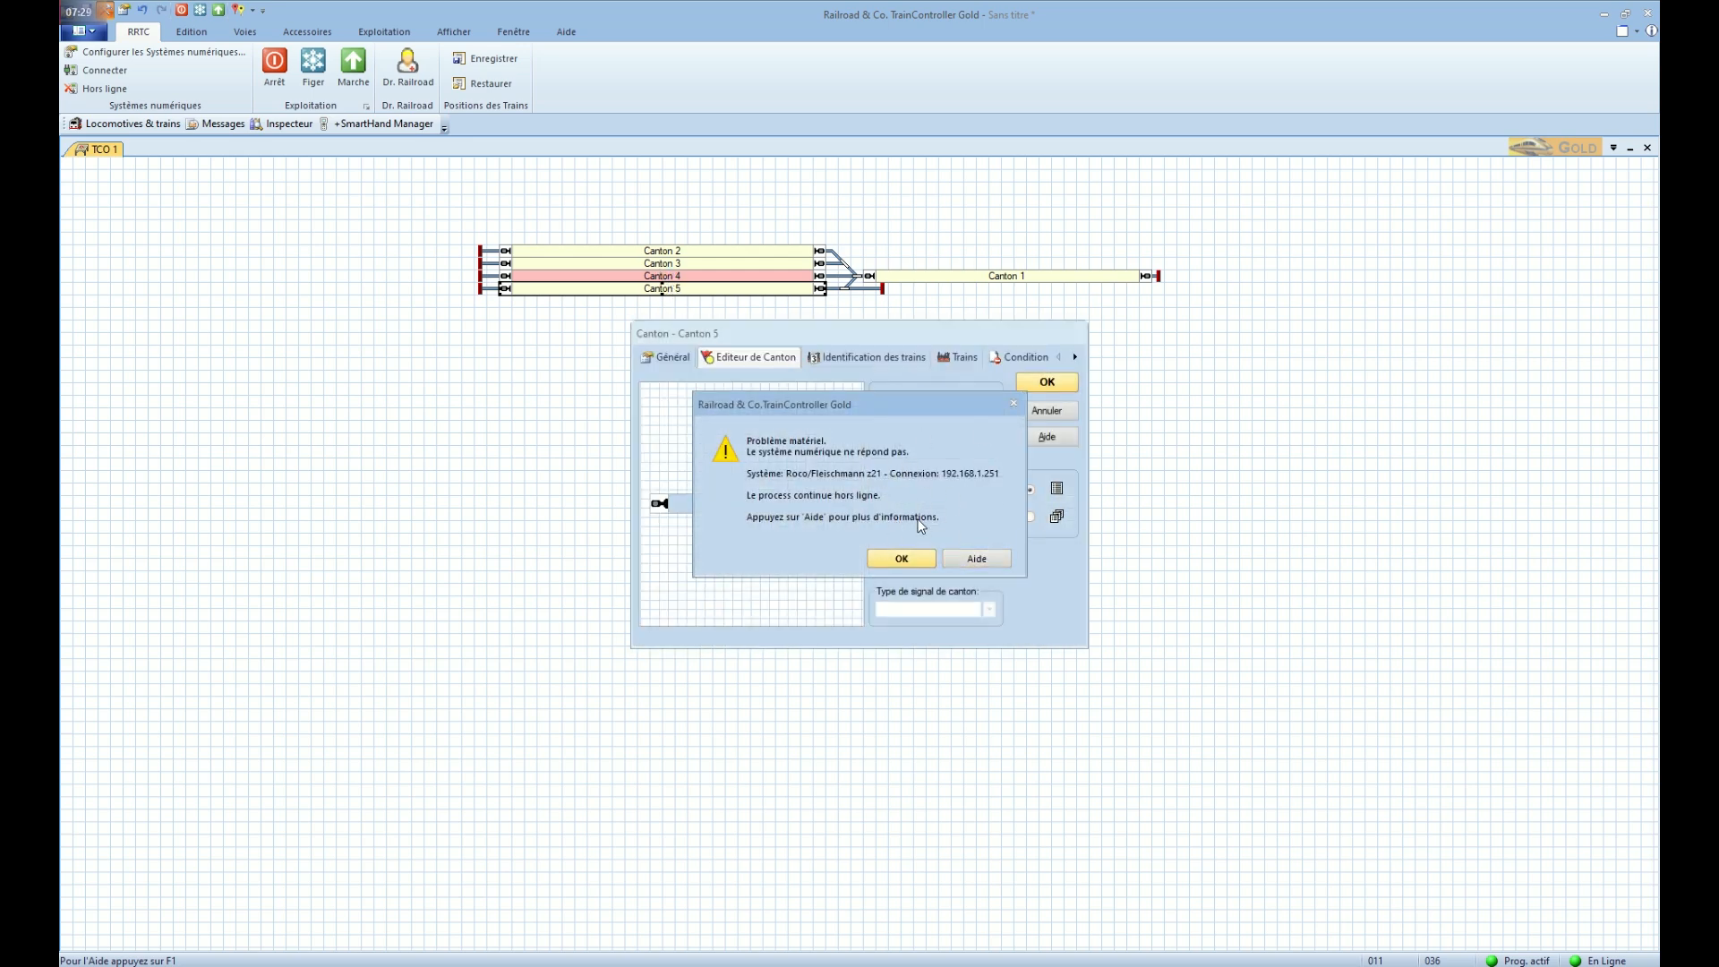
{"action": "left_click", "coordinate": [900, 558]}
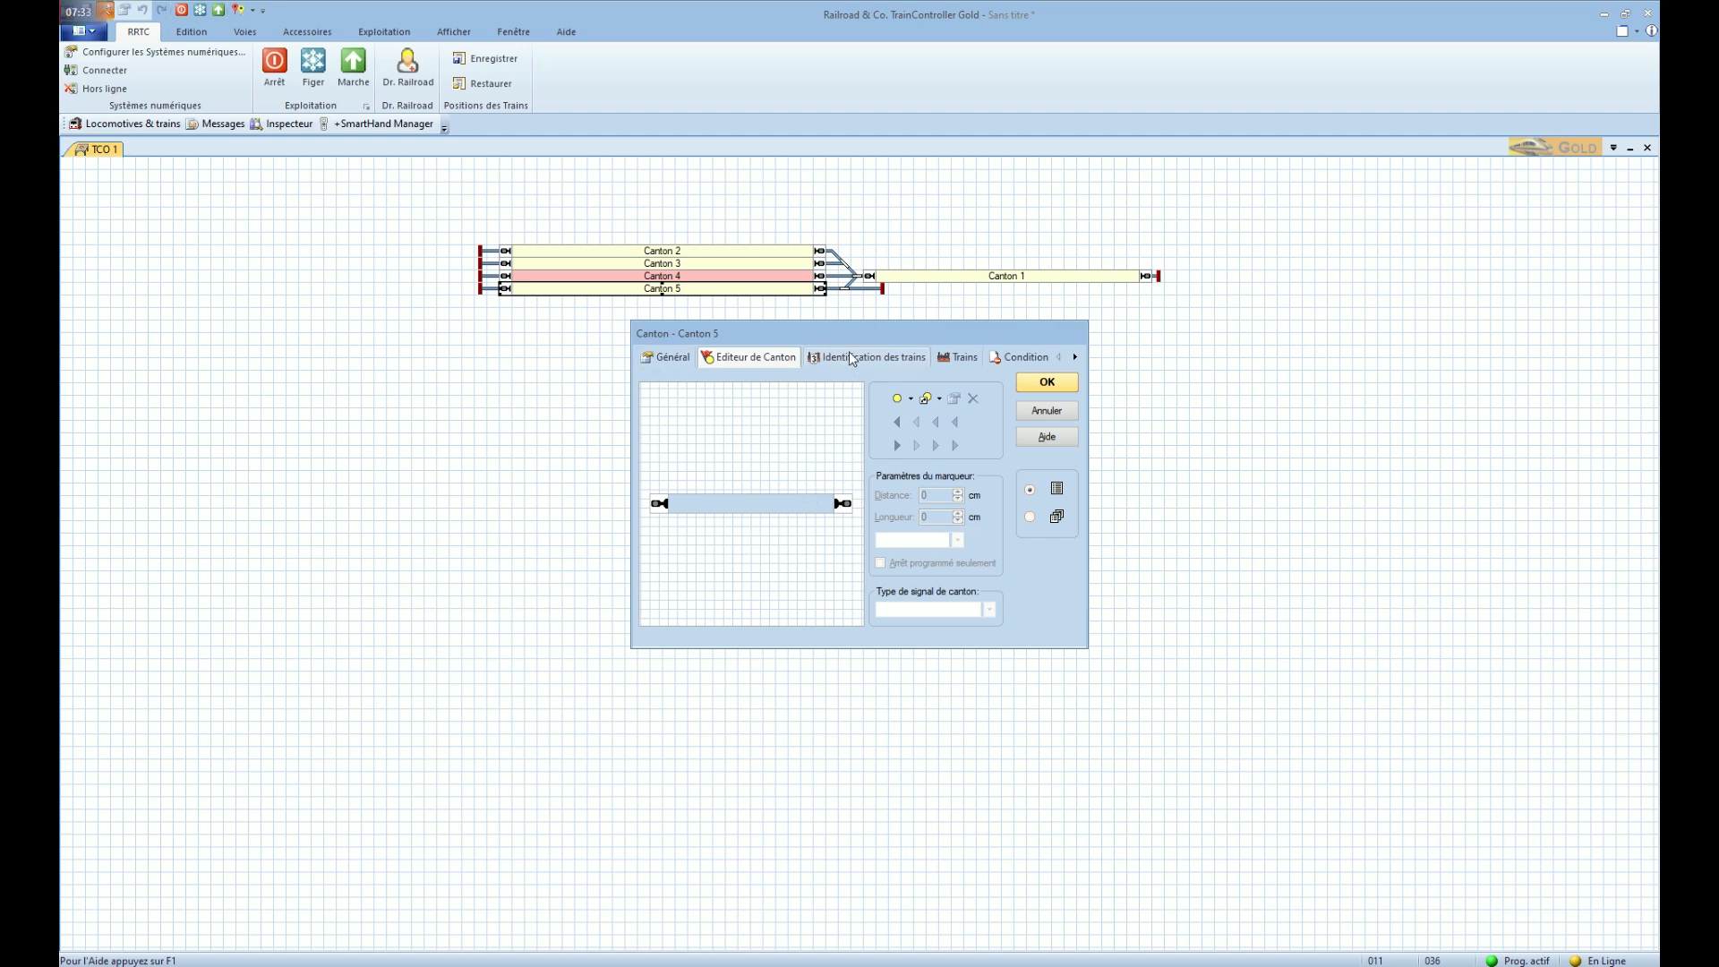
{"action": "left_click", "coordinate": [1042, 411]}
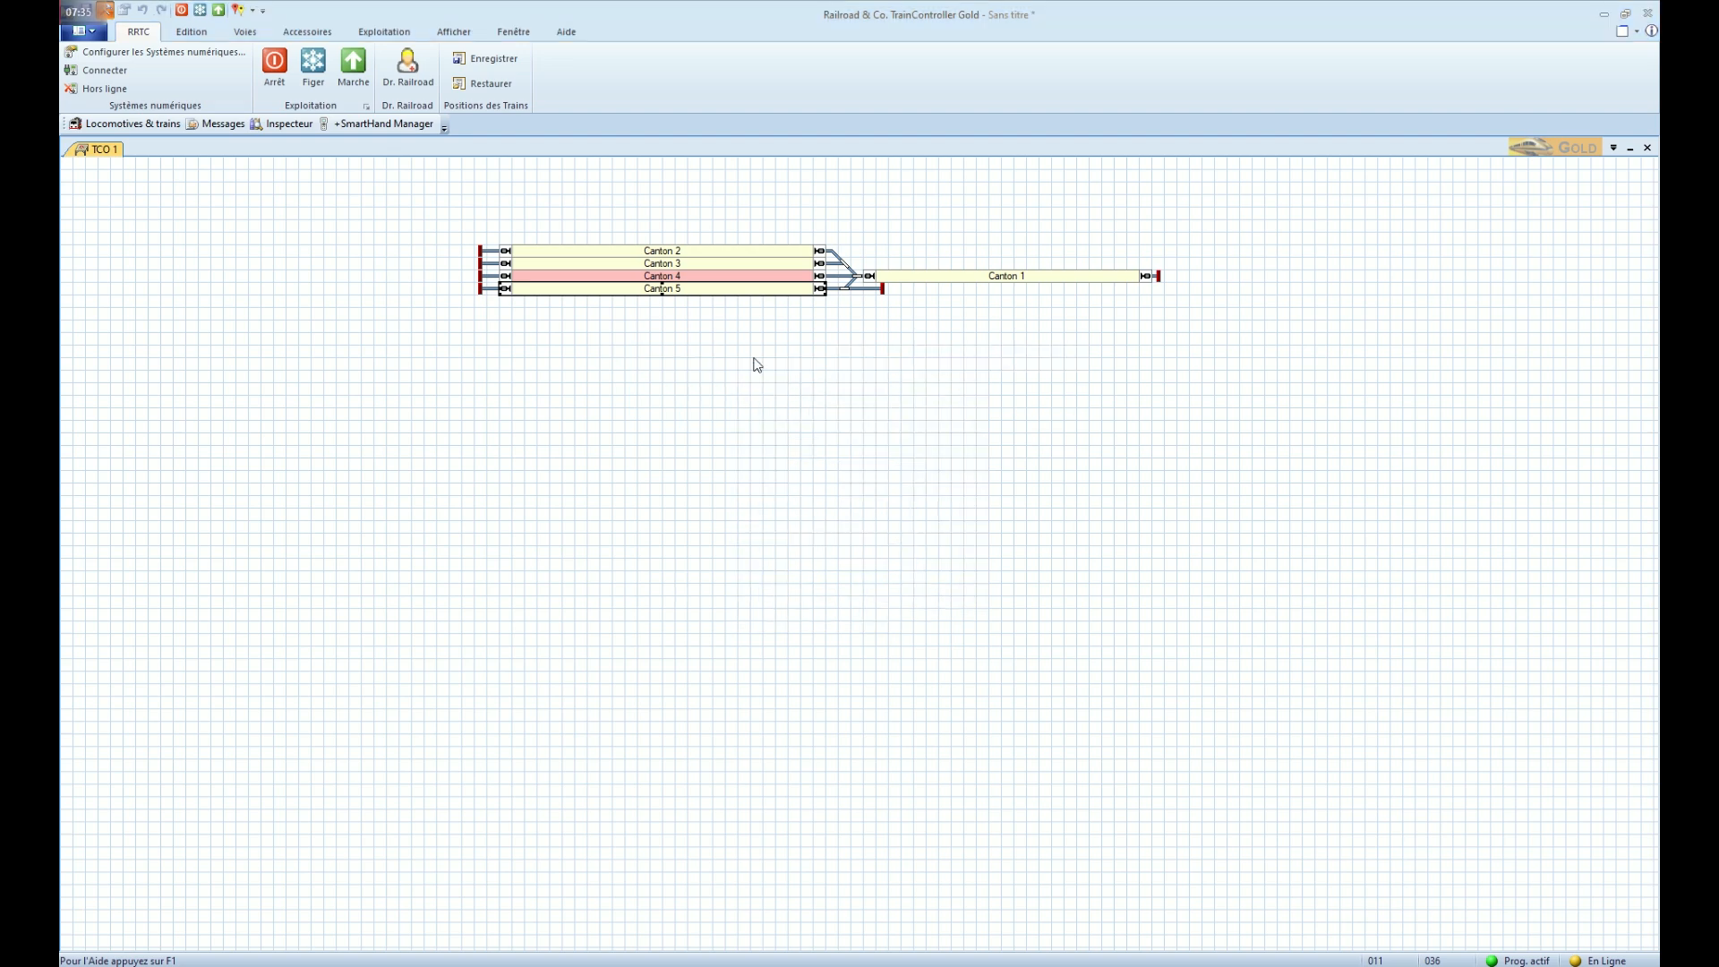
Review Canton 4's block editor and its train identification connection settings, then close its properties
{"action": "left_click", "coordinate": [722, 277]}
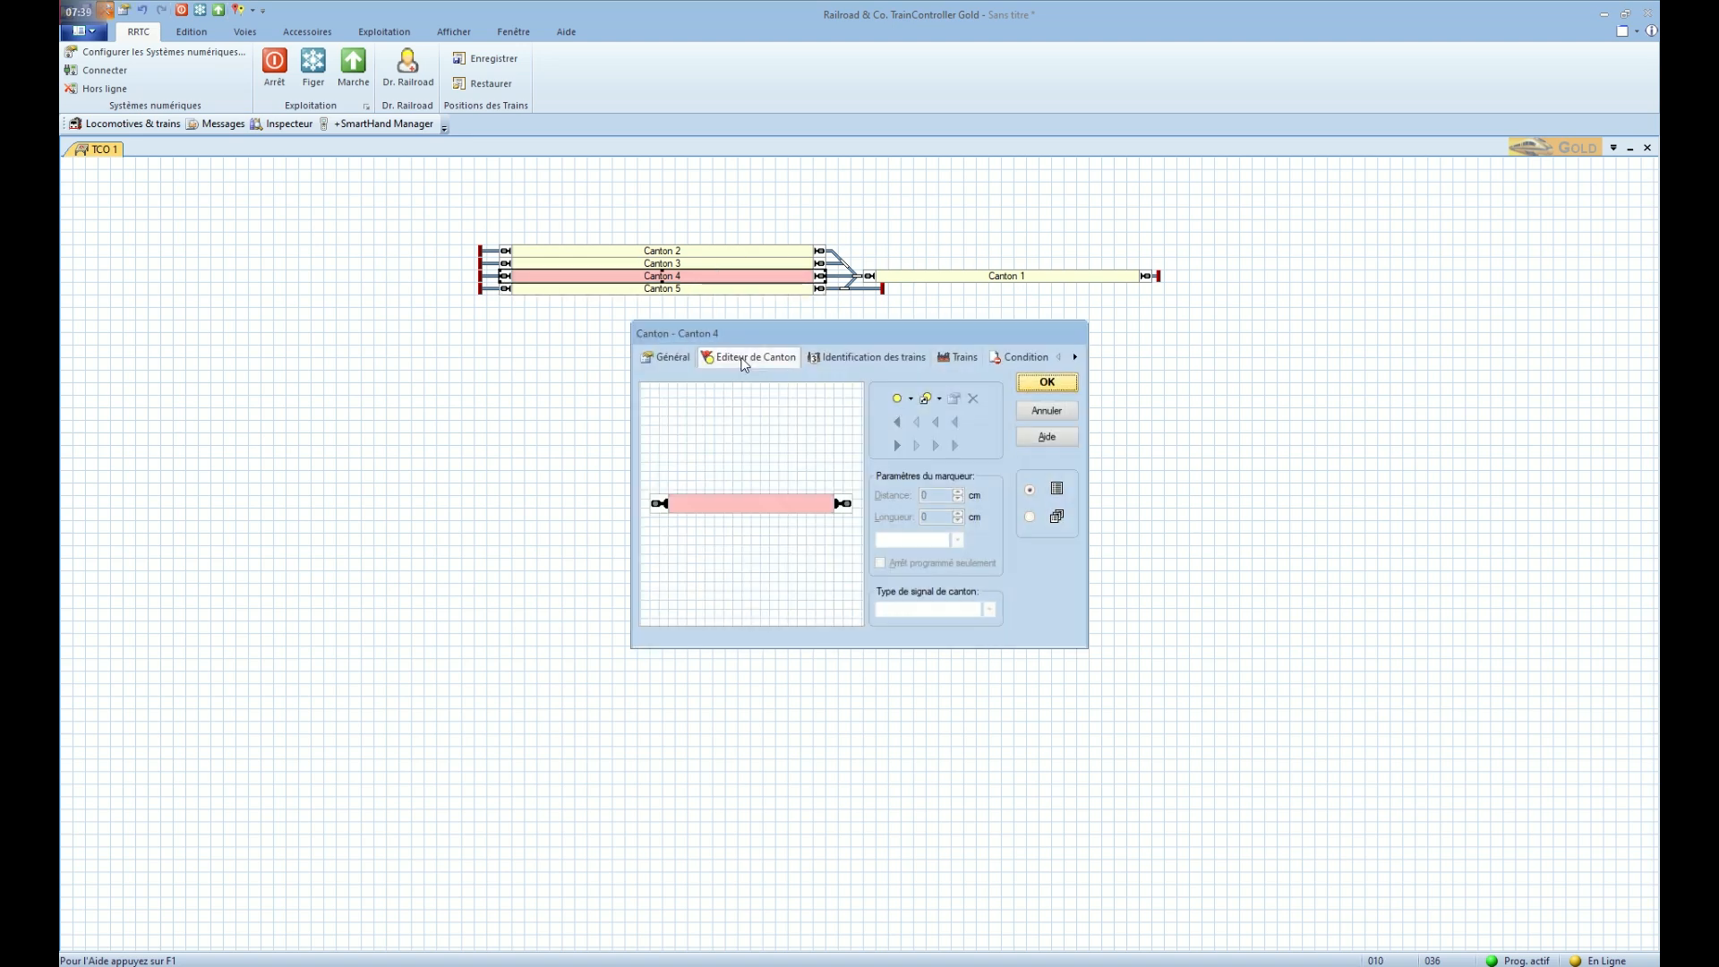
{"action": "left_click", "coordinate": [855, 358]}
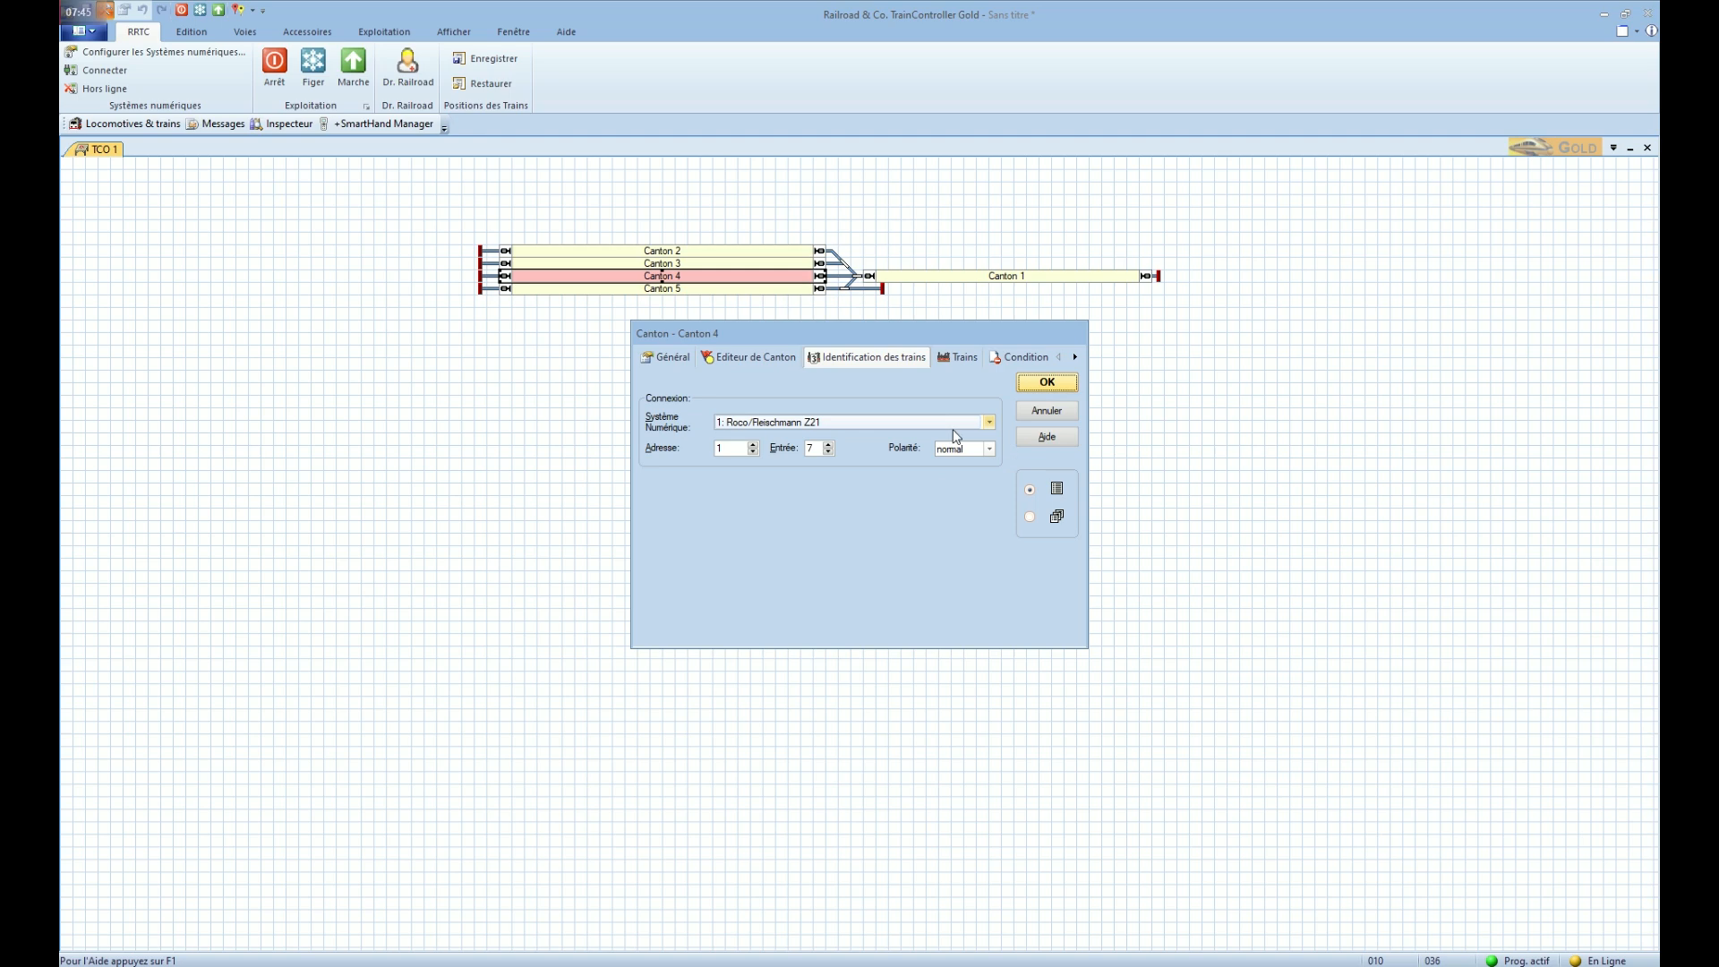
{"action": "left_click", "coordinate": [1048, 384]}
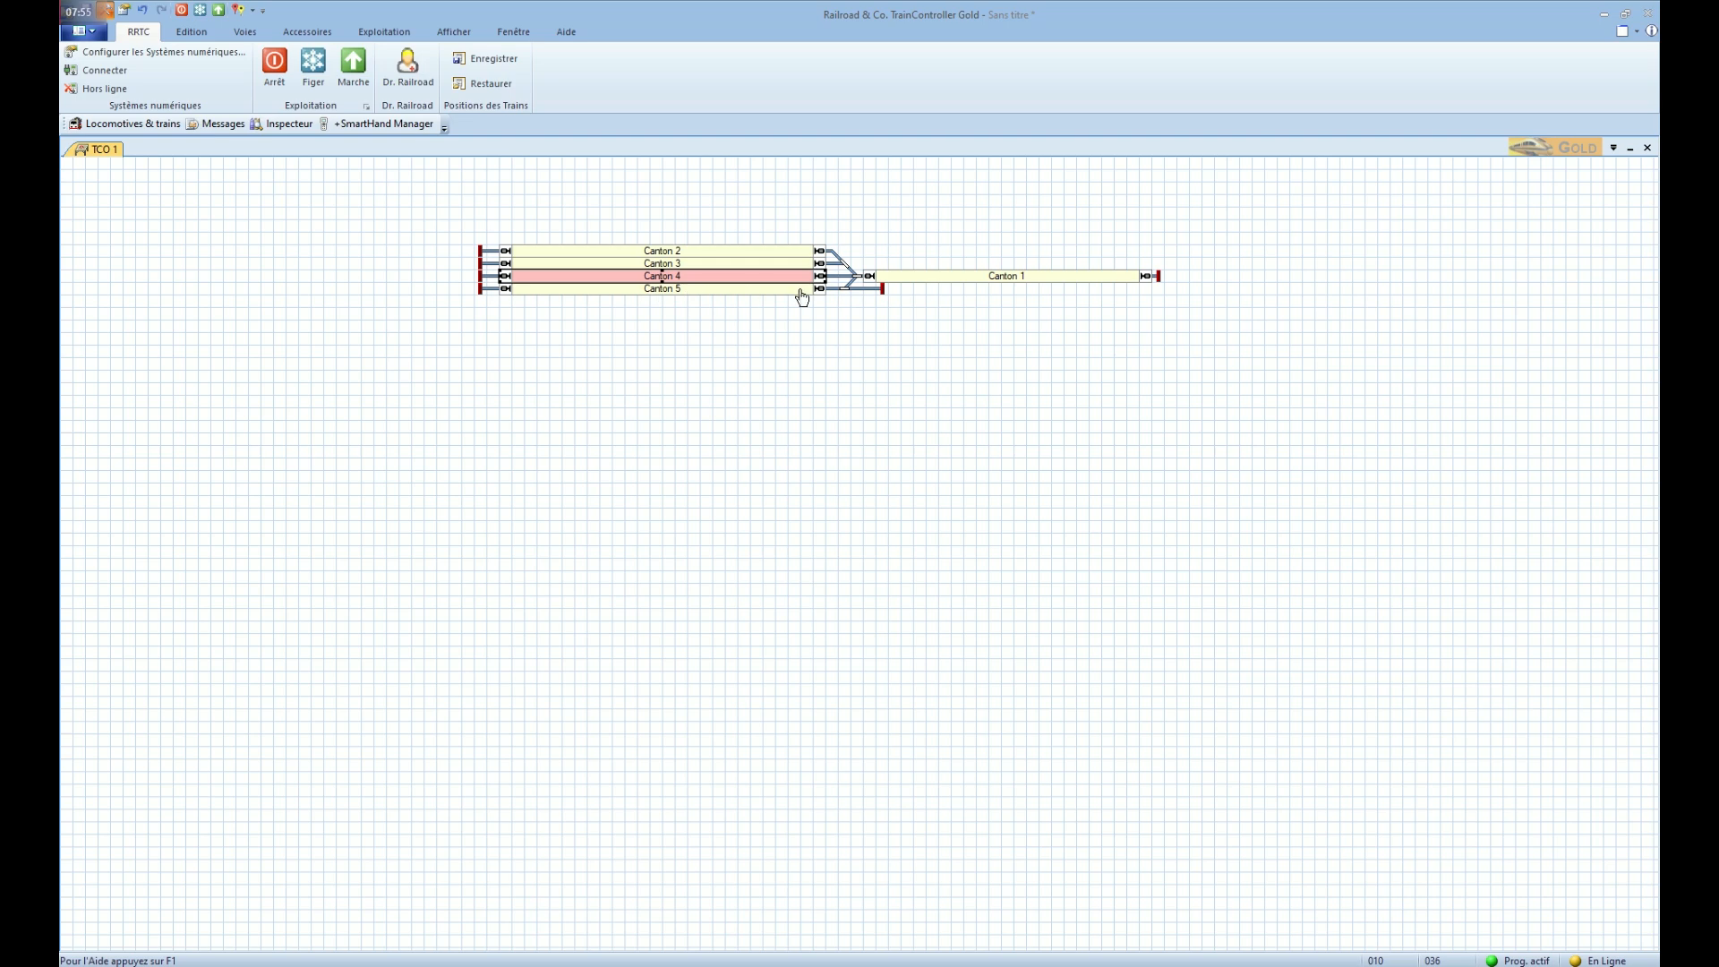
Set Canton 3's train identification to 1: Roco/Fleischmann Z21 with address 1 and input 5
{"action": "left_click", "coordinate": [696, 261]}
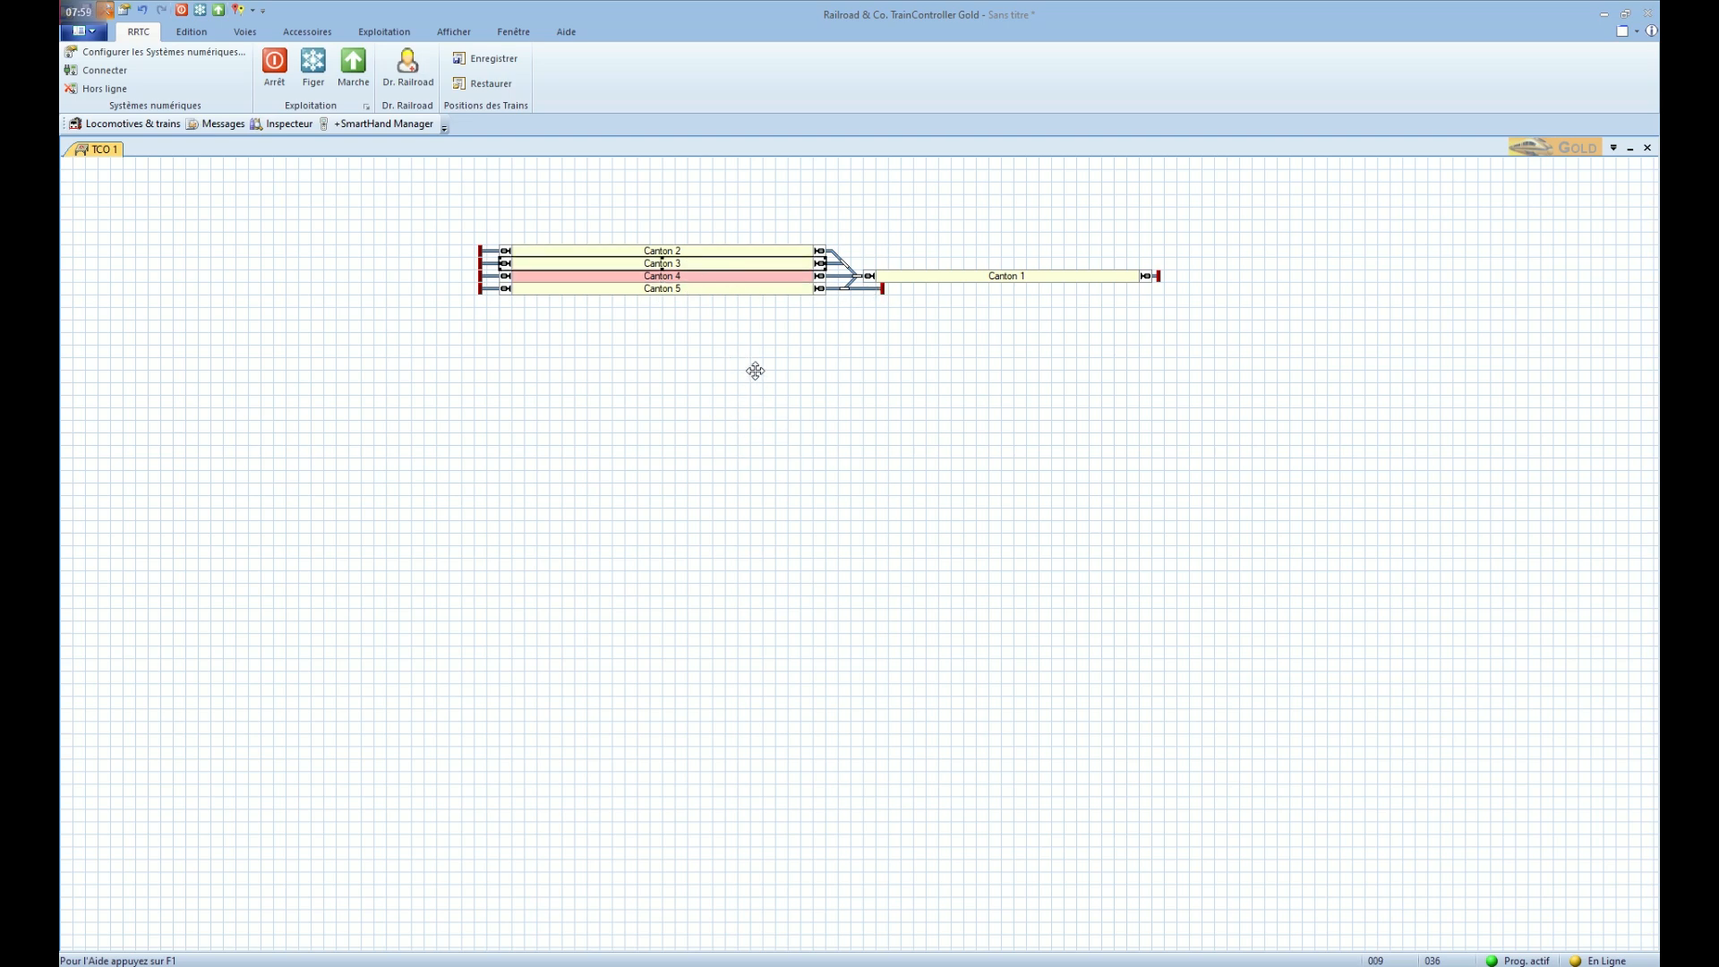
{"action": "left_click", "coordinate": [772, 427]}
{"action": "left_click", "coordinate": [763, 435]}
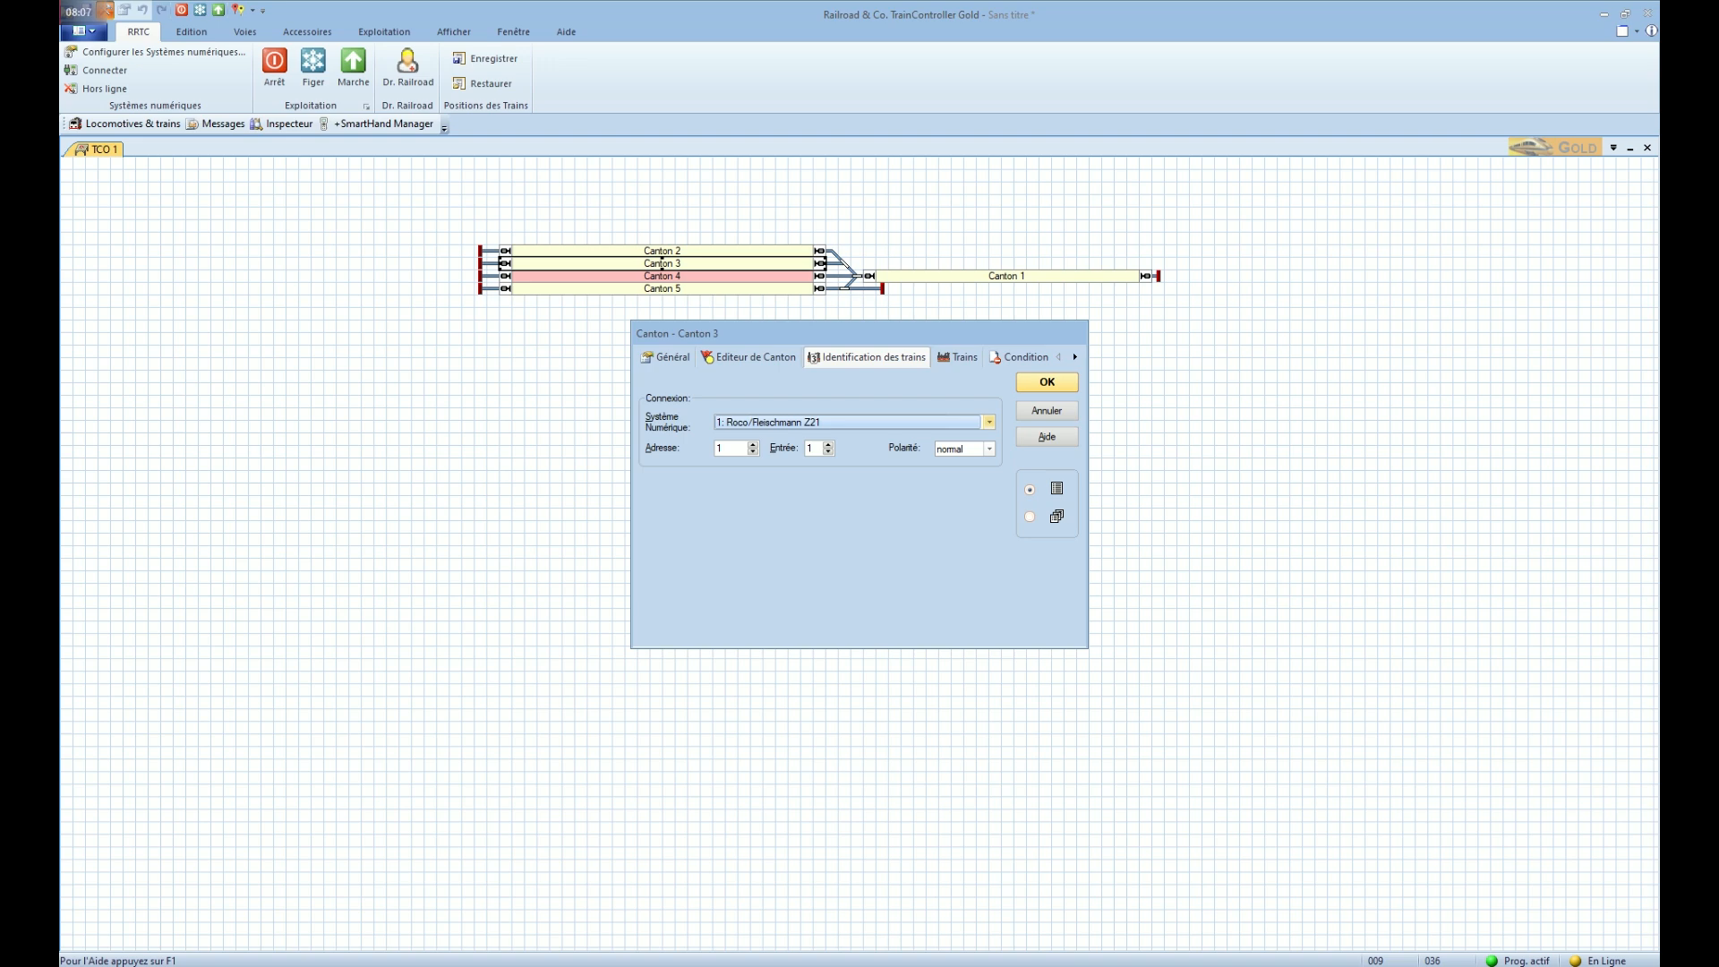
{"action": "left_click", "coordinate": [828, 445]}
{"action": "left_click", "coordinate": [828, 445]}
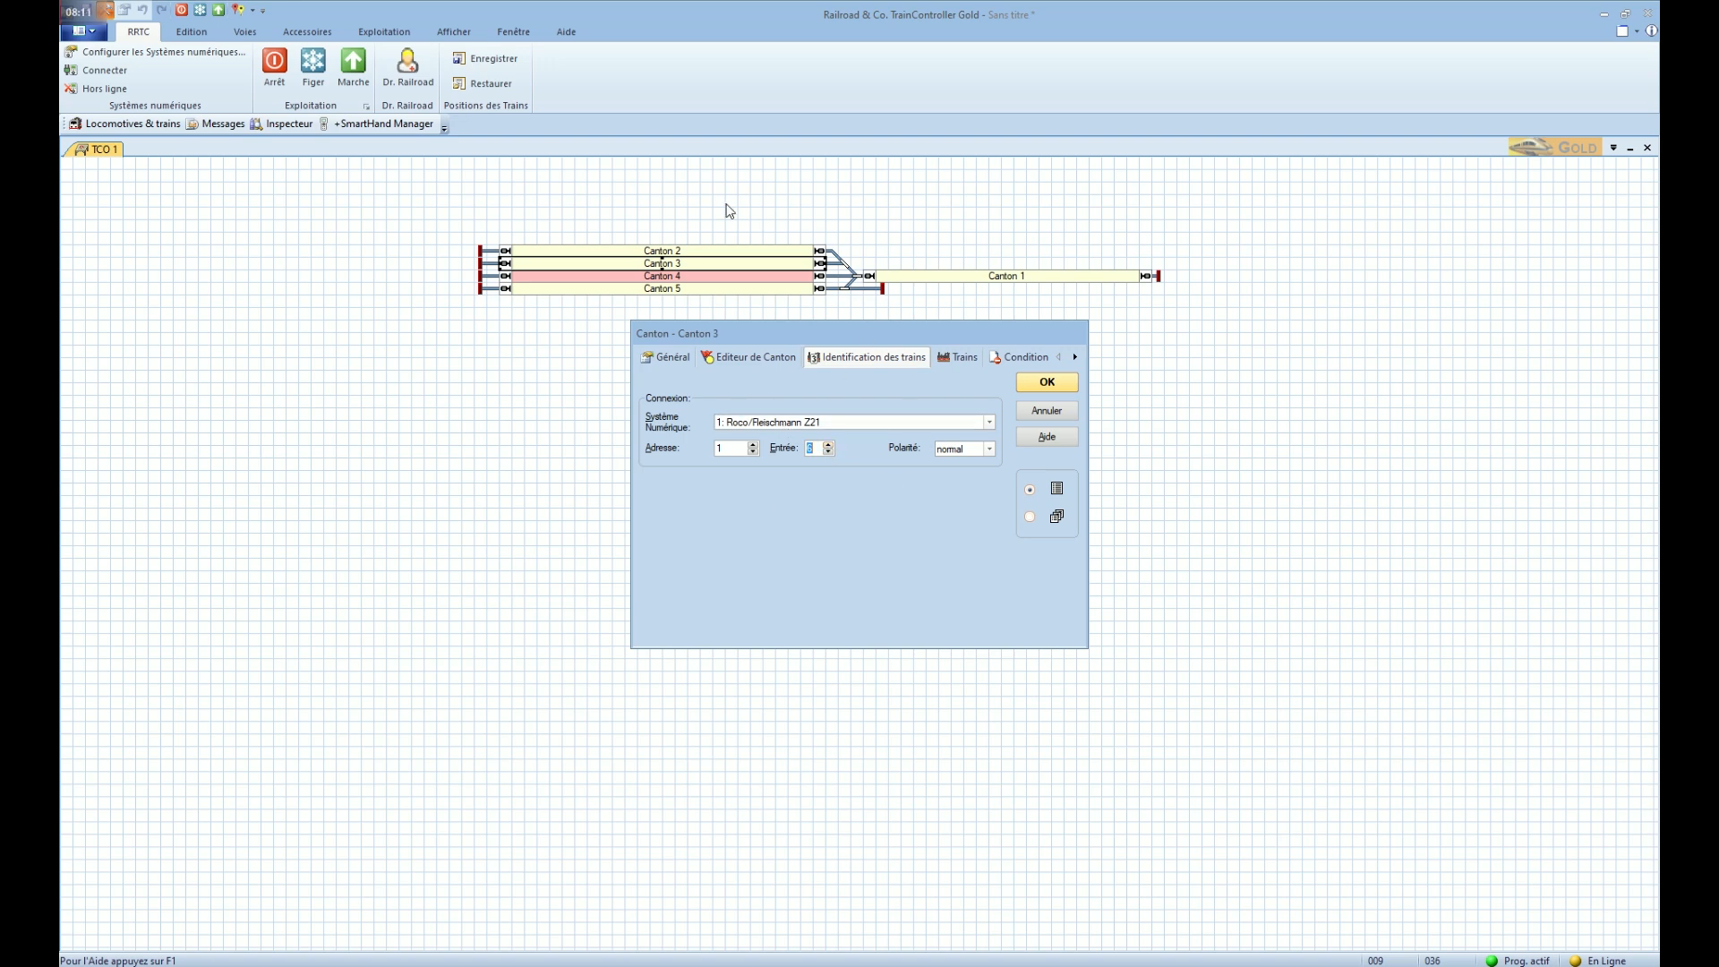
Add a contact indicator to Canton 3, connected to 1: Roco/Fleischmann Z21 - CAN-Bus (10808 et compatible) with address 1 and input 5, and apply the block properties
{"action": "left_click", "coordinate": [749, 361]}
{"action": "left_click", "coordinate": [898, 396]}
{"action": "key", "text": "Return"}
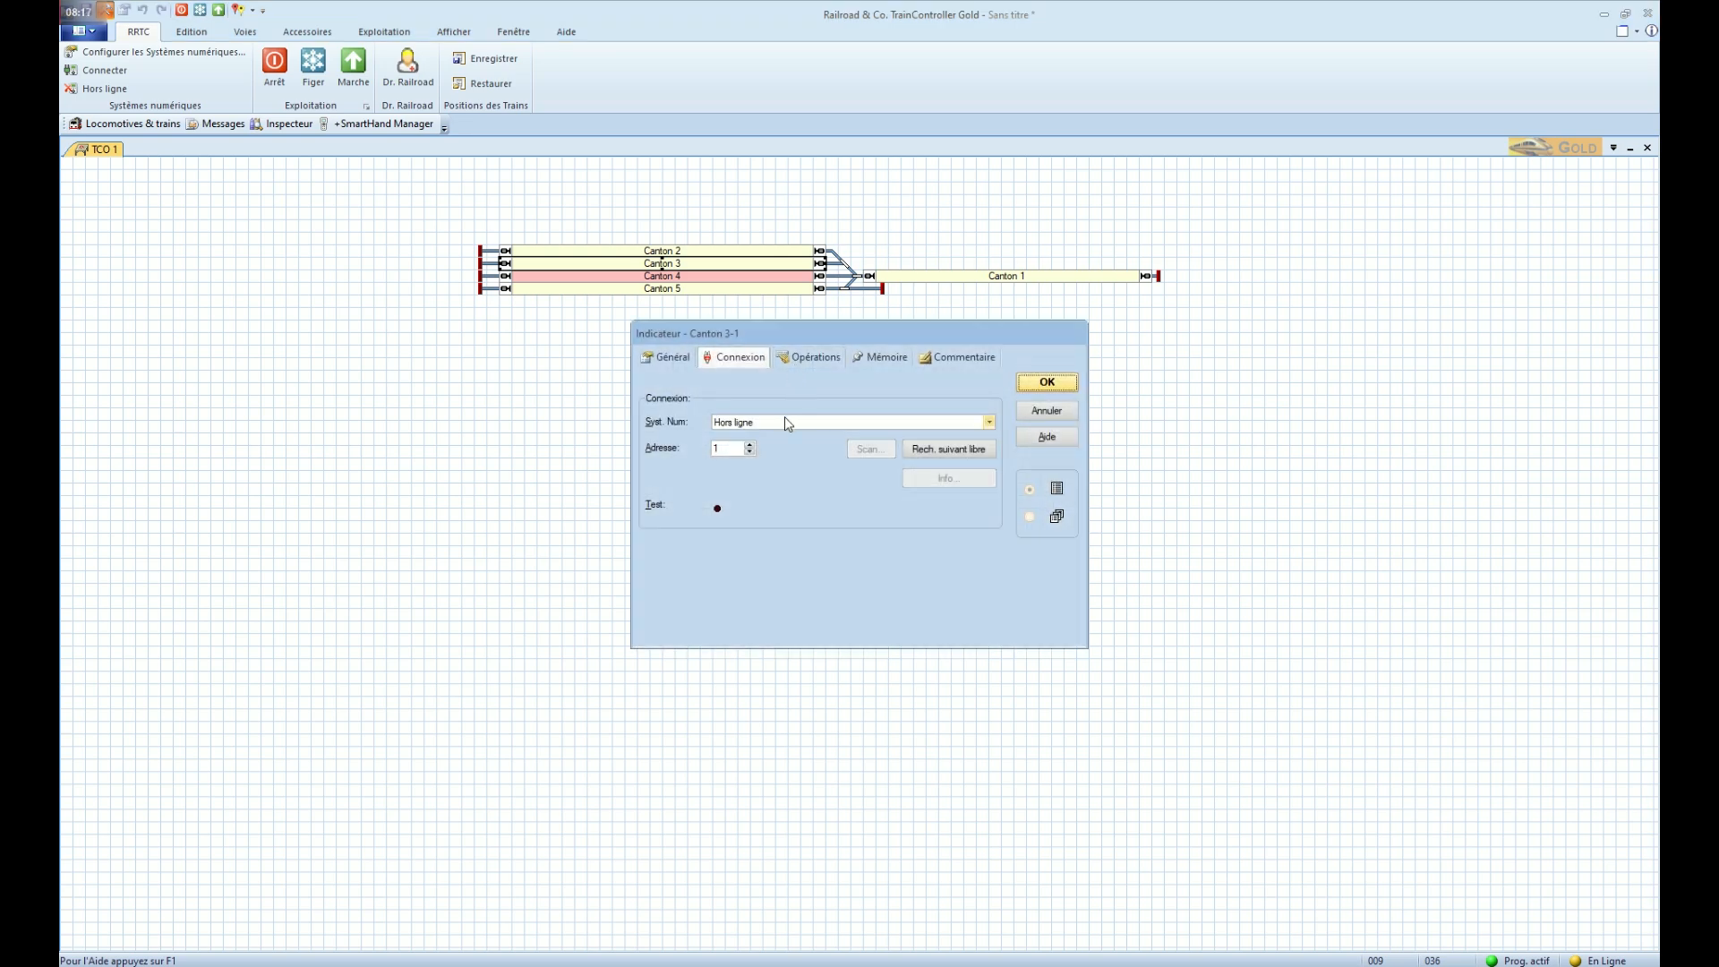
{"action": "left_click", "coordinate": [784, 419]}
{"action": "left_click", "coordinate": [790, 451]}
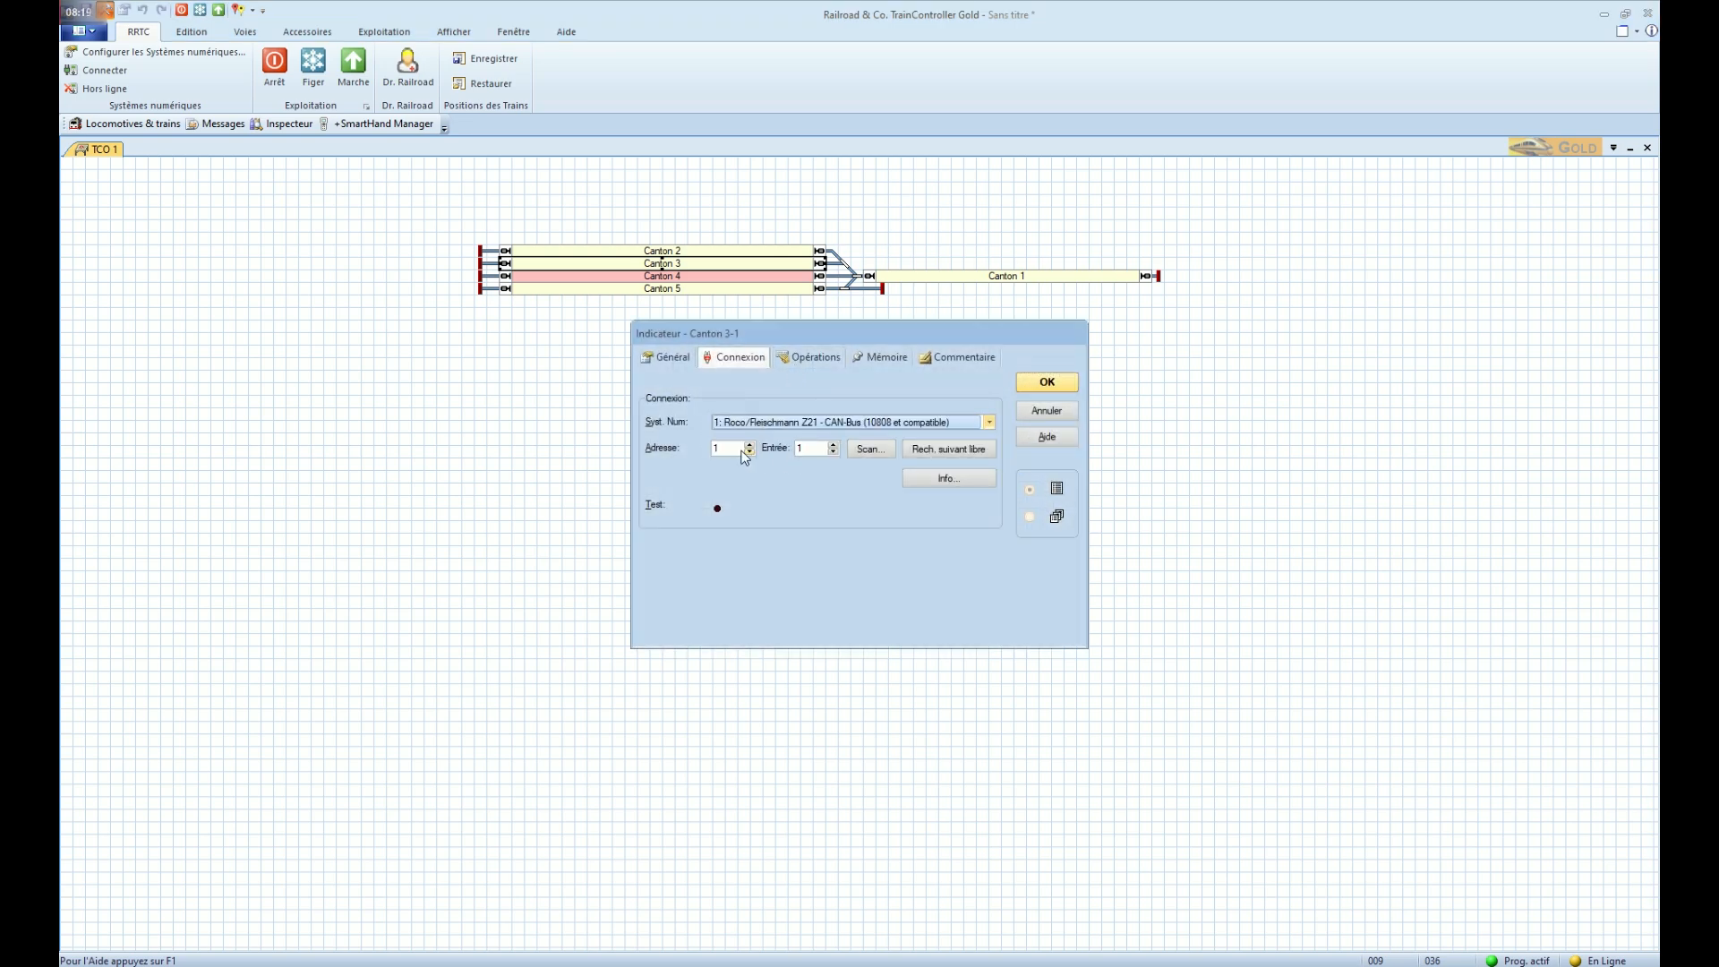
{"action": "left_click", "coordinate": [833, 445]}
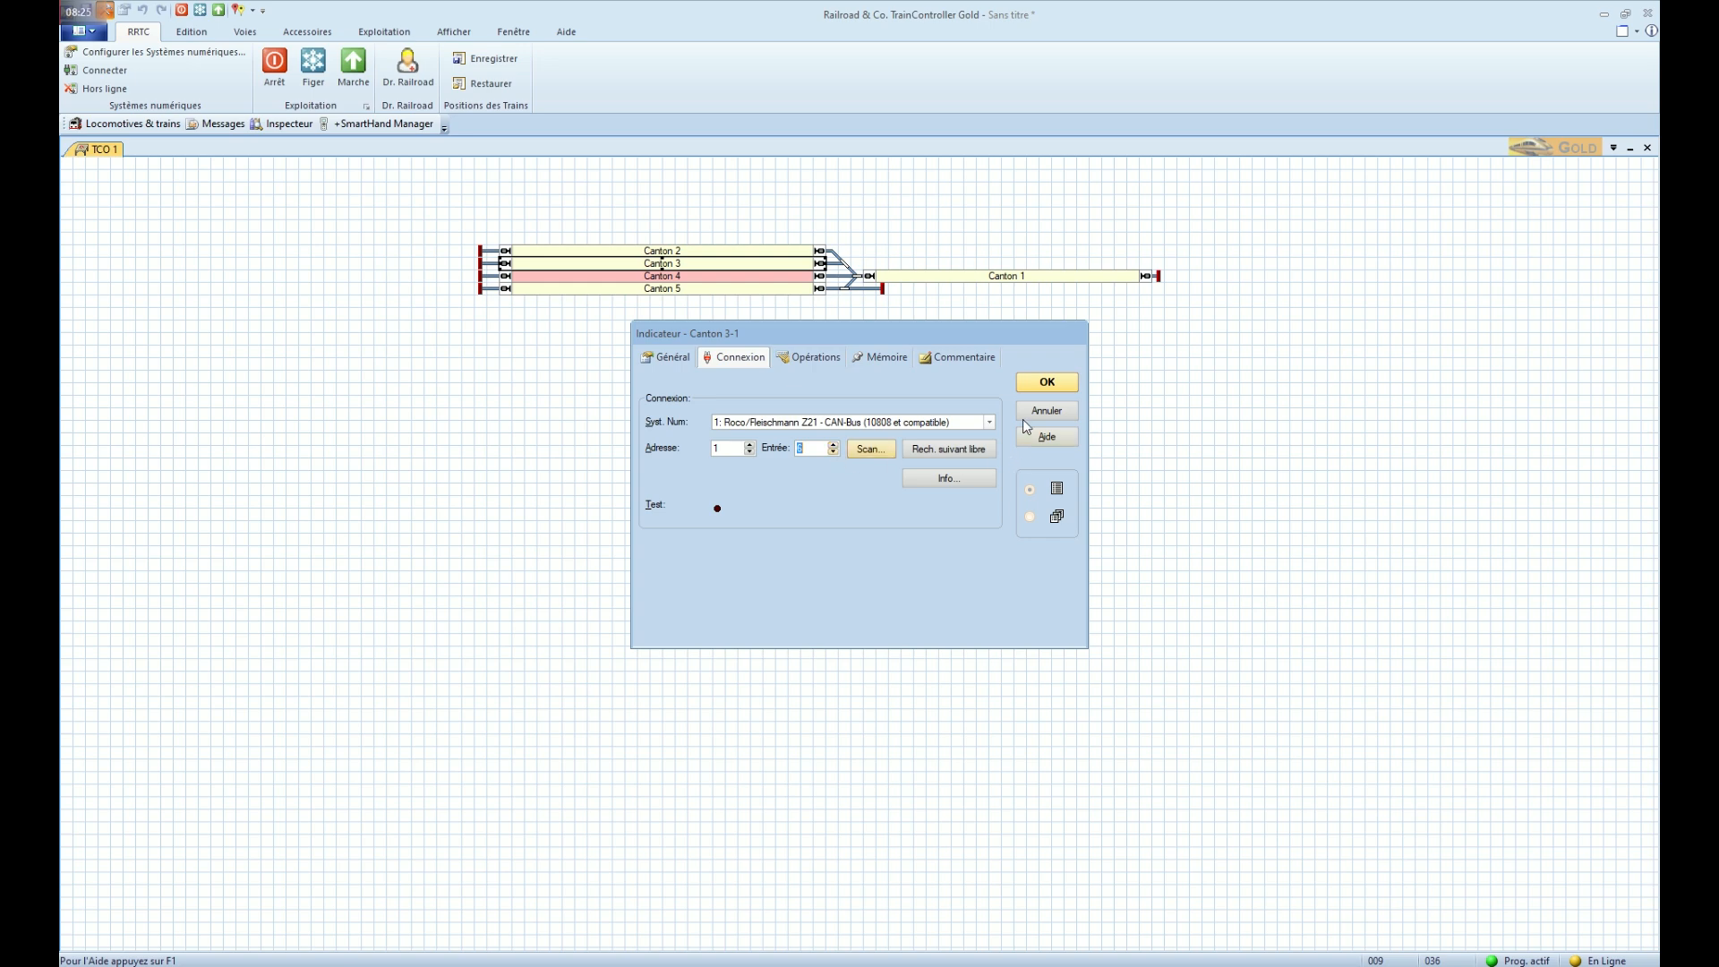
{"action": "left_click", "coordinate": [1029, 384]}
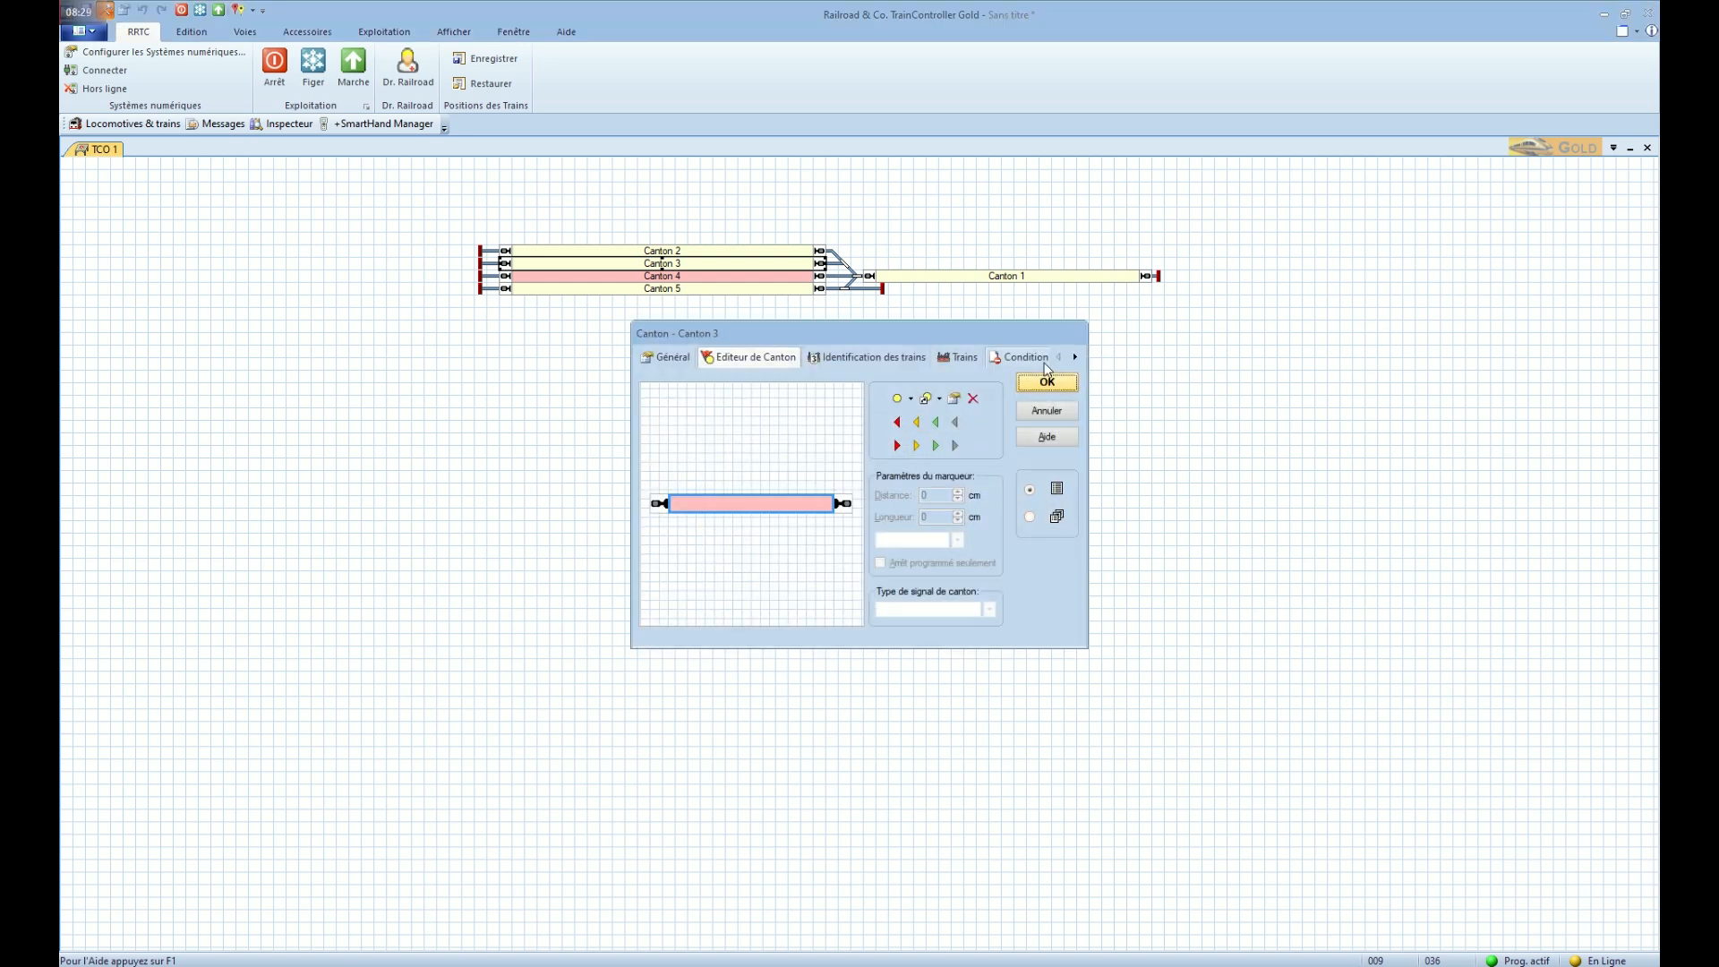
{"action": "left_click", "coordinate": [1046, 385]}
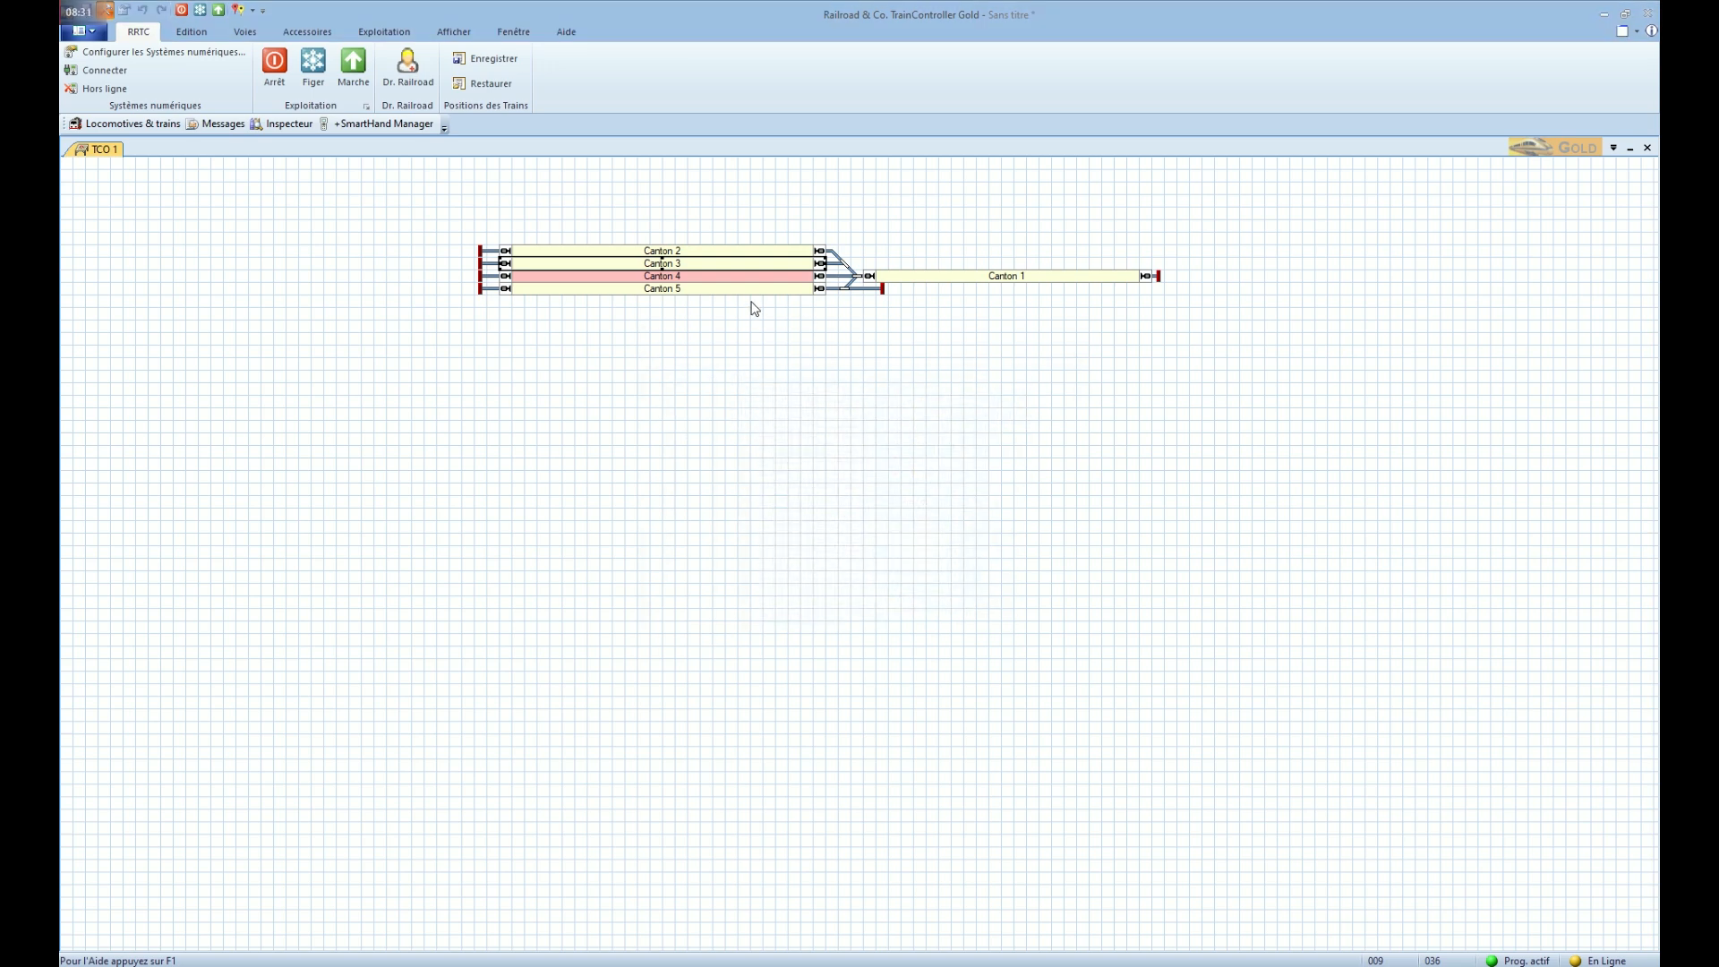
Set Canton 2's train identification to 1: Roco/Fleischmann Z21 with address 1 and input 3
{"action": "left_click", "coordinate": [731, 252]}
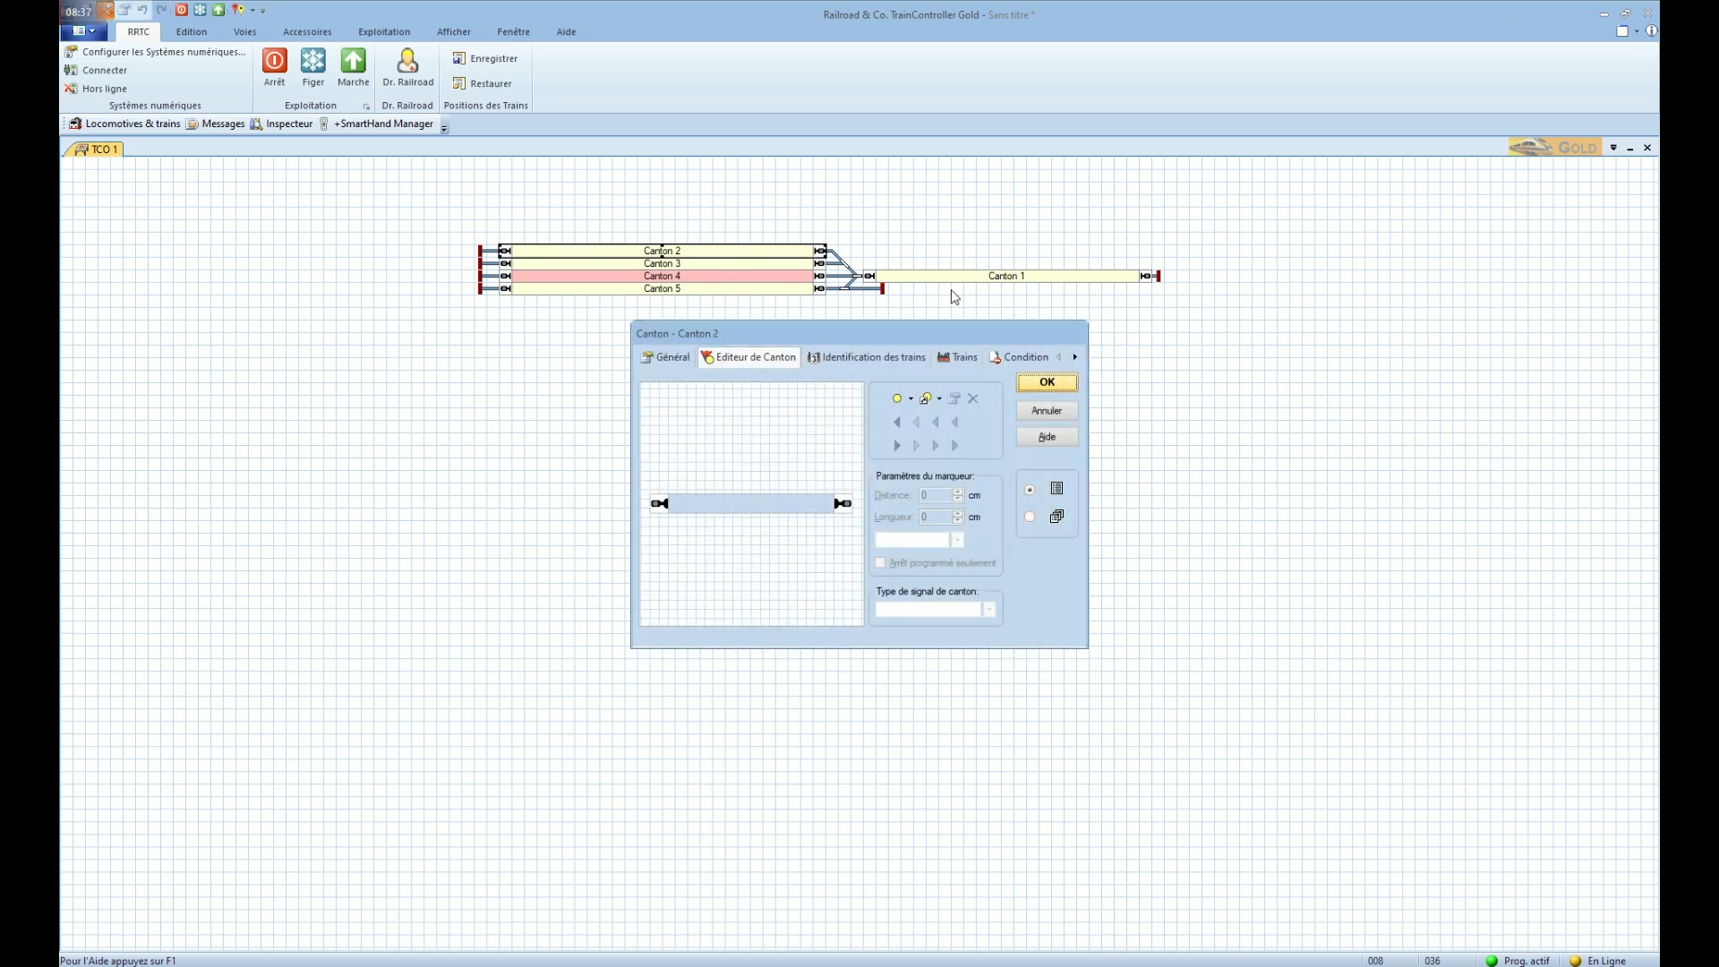
{"action": "left_click", "coordinate": [882, 358]}
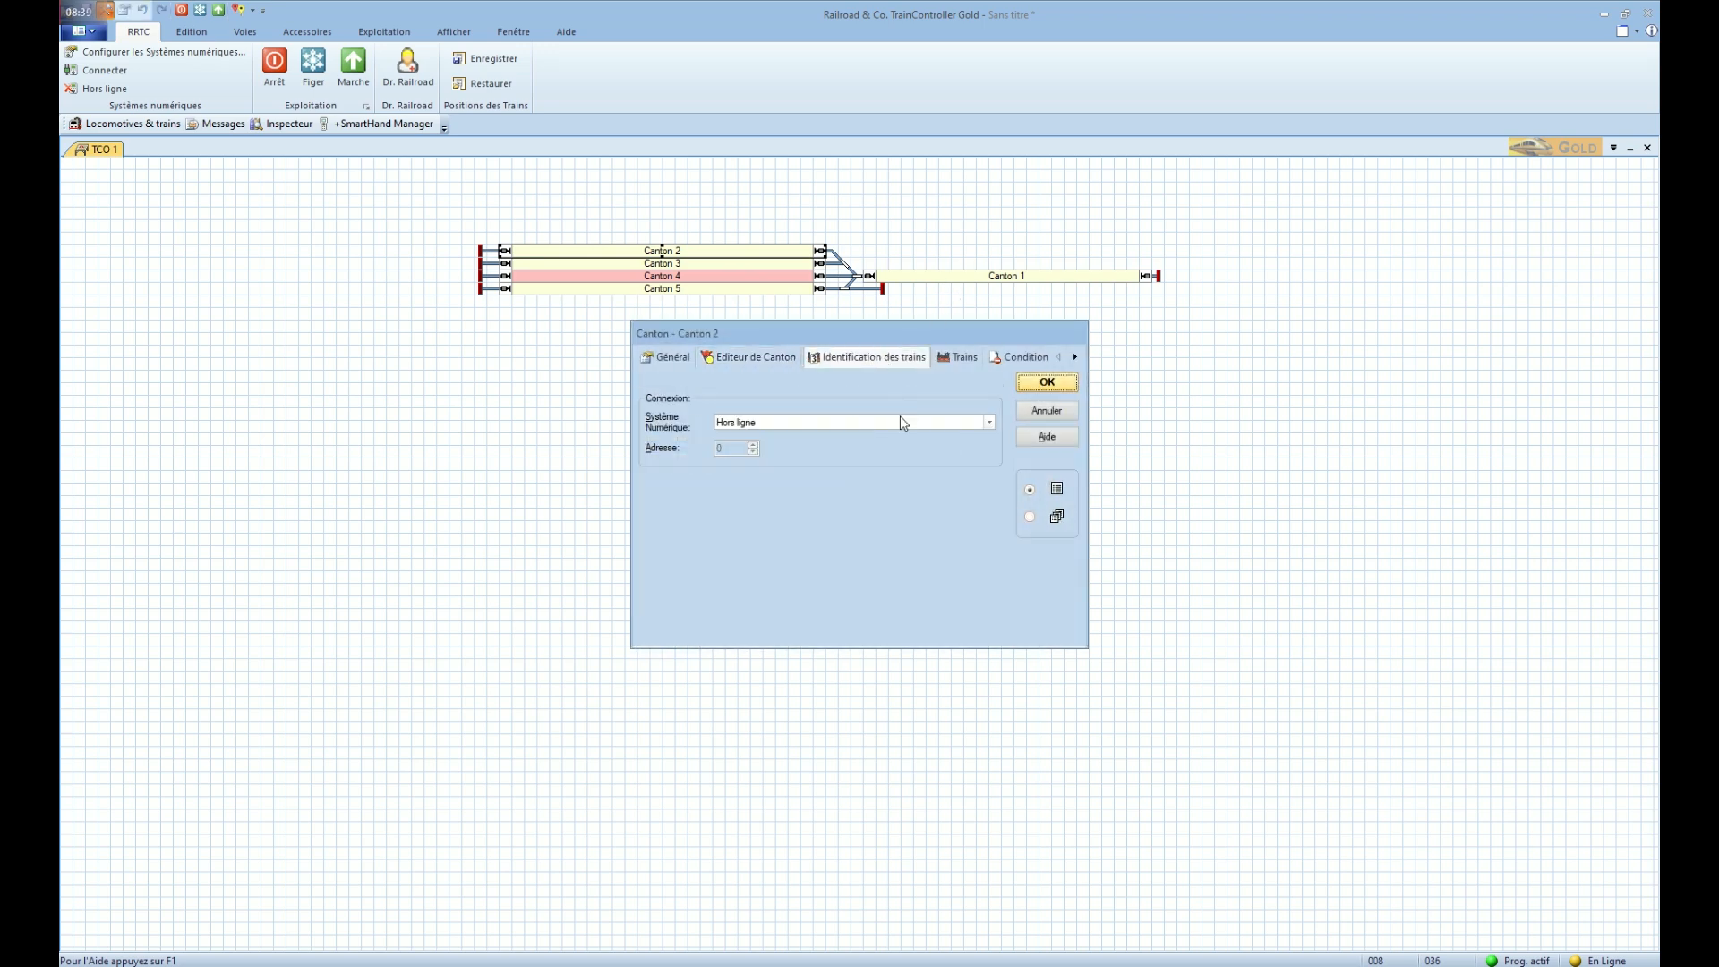
{"action": "left_click", "coordinate": [829, 421]}
{"action": "left_click", "coordinate": [811, 439]}
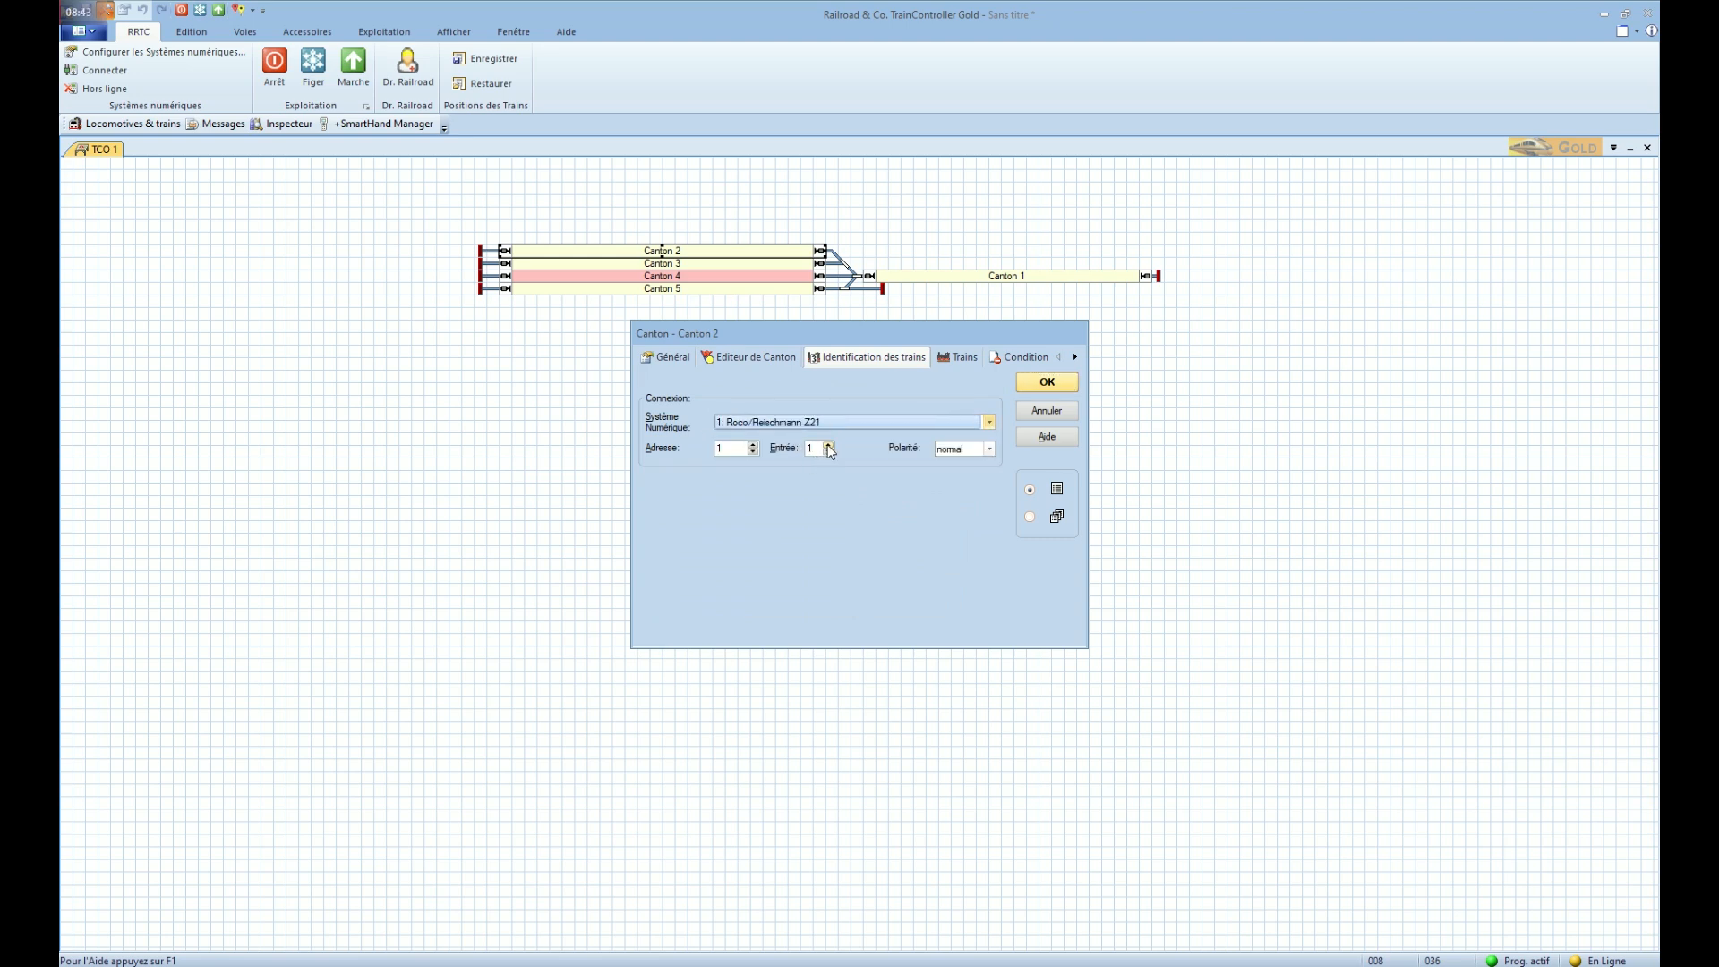
{"action": "left_click", "coordinate": [829, 446]}
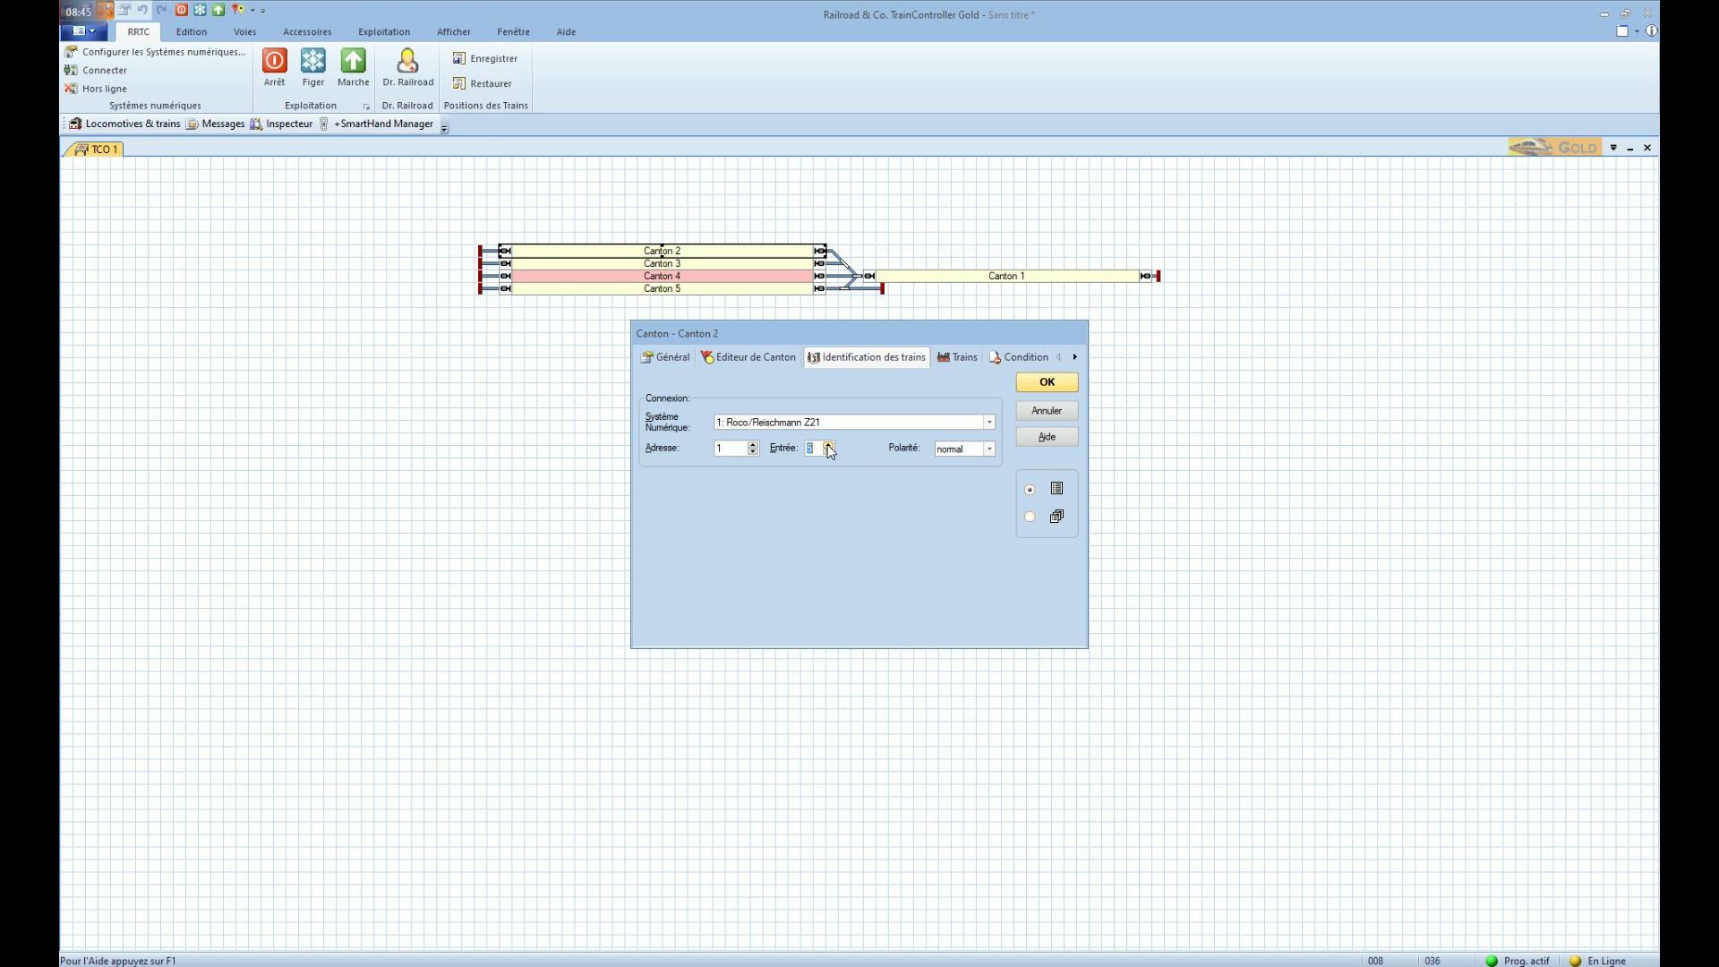
Add a contact indicator to Canton 2, connected to 1: Roco/Fleischmann Z21 - CAN-Bus (10808 et compatible) with address 1 and input 3, and apply the block properties
{"action": "left_click", "coordinate": [750, 358]}
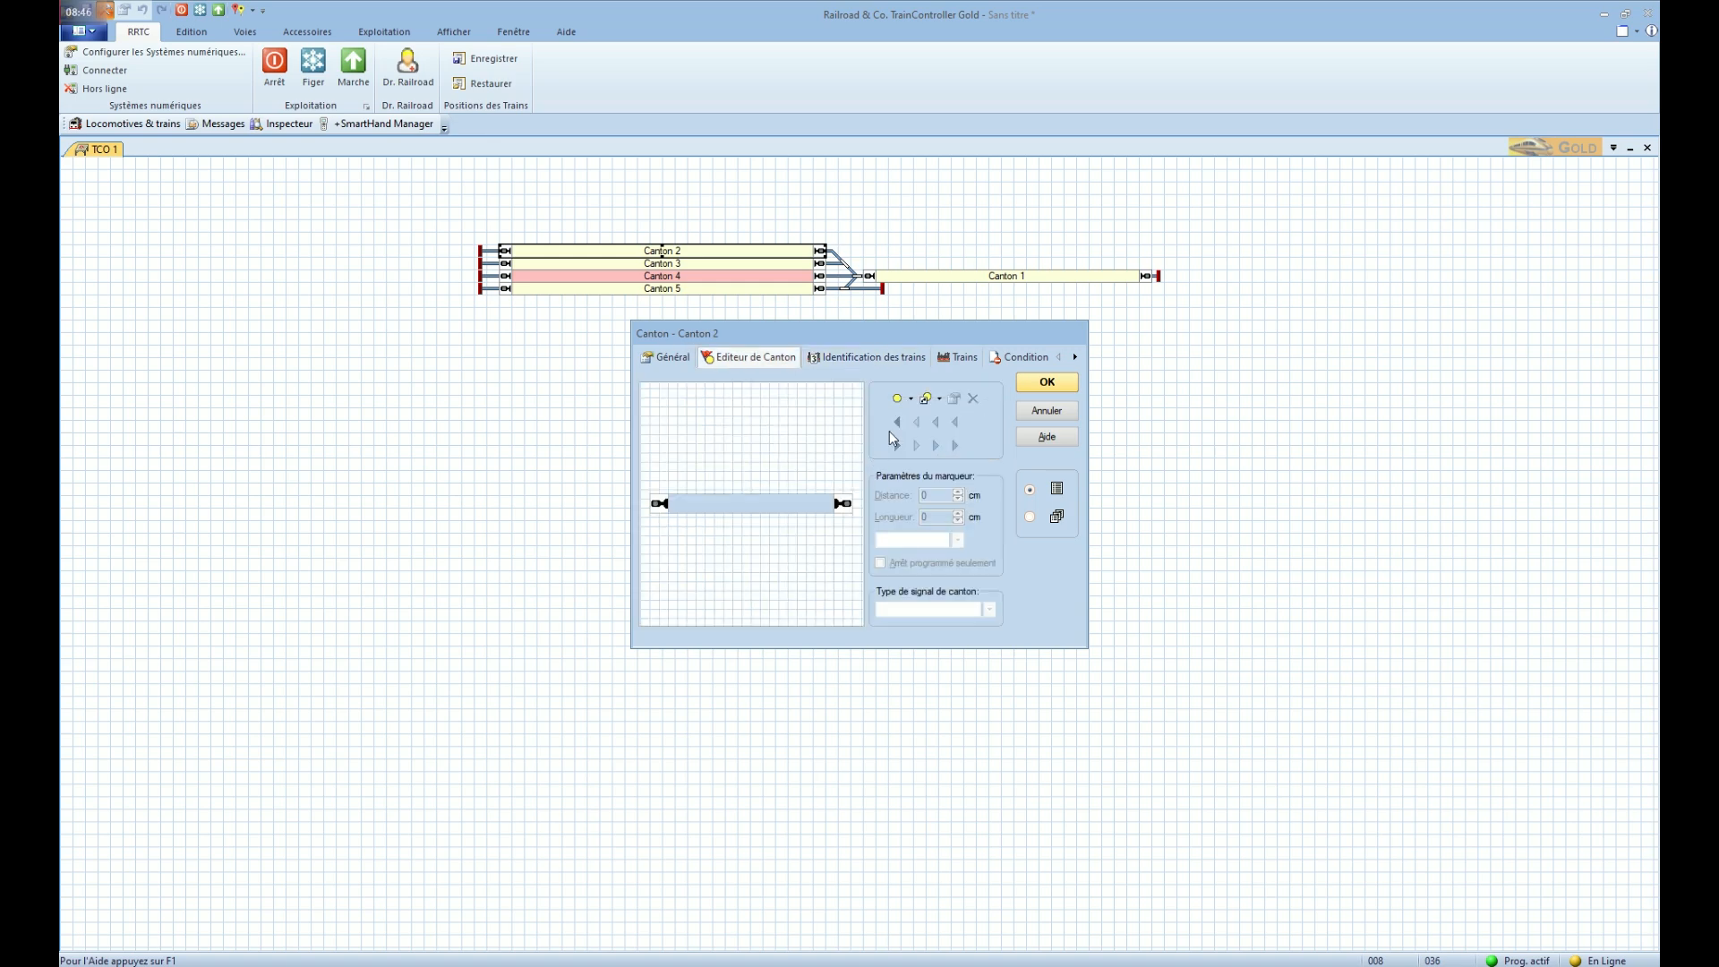
{"action": "left_click", "coordinate": [899, 395]}
{"action": "double_click", "coordinate": [771, 500]}
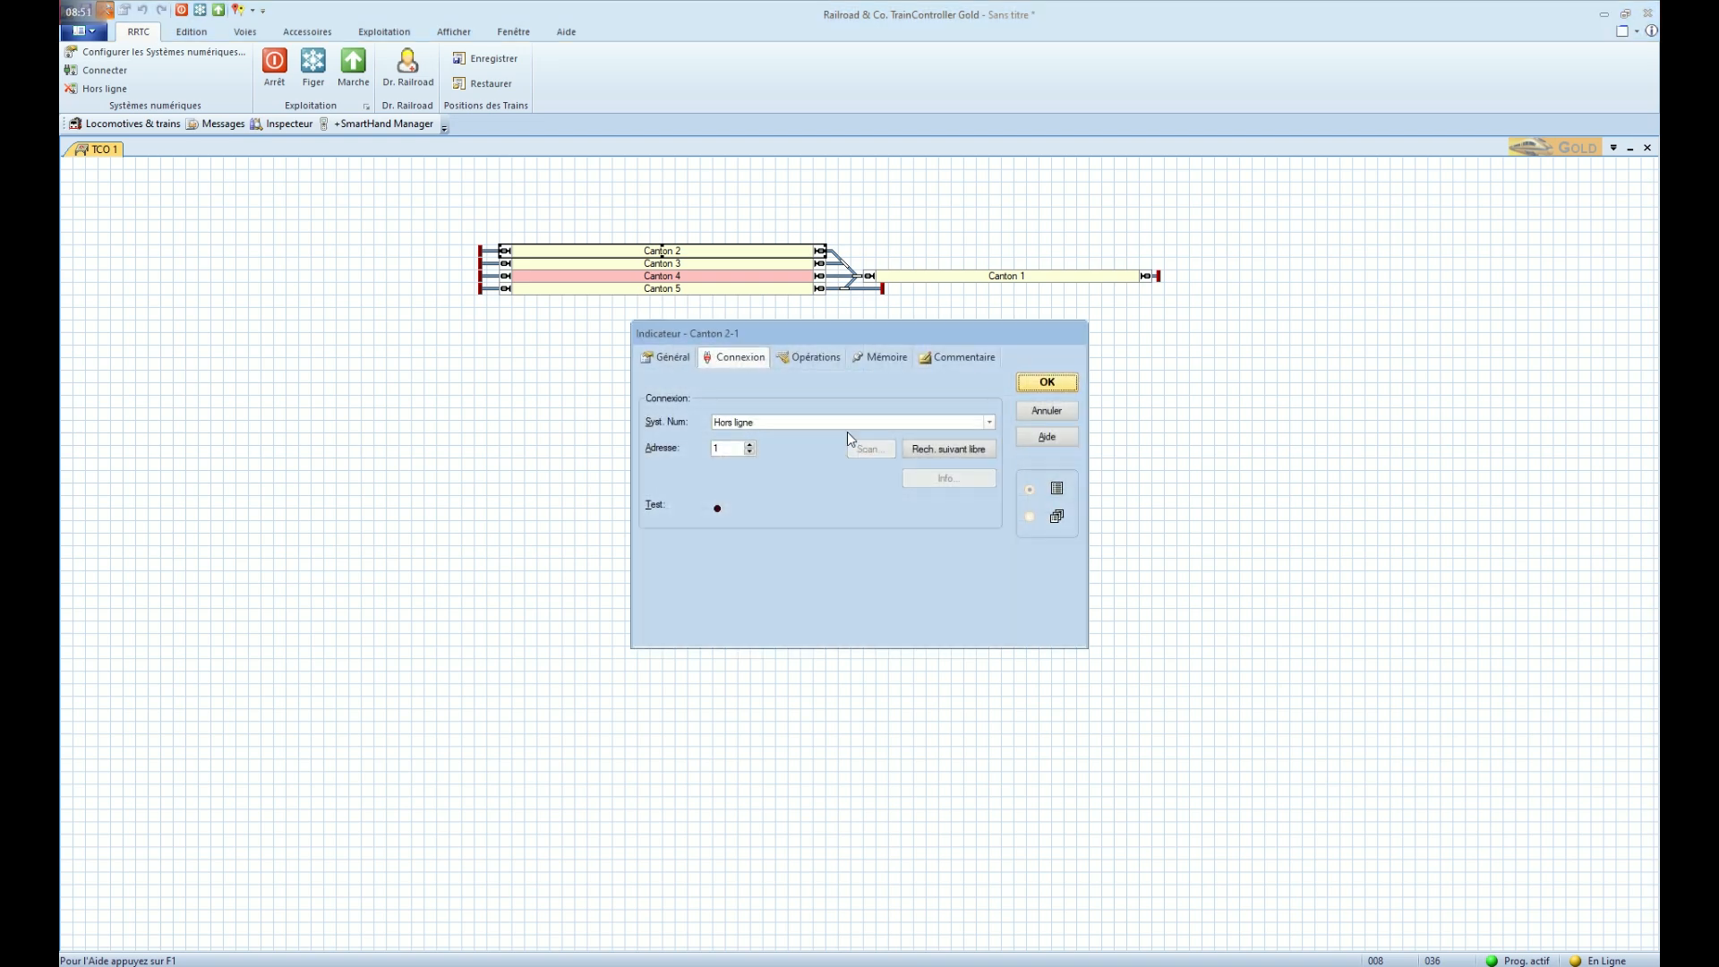
{"action": "left_click", "coordinate": [818, 422]}
{"action": "left_click", "coordinate": [819, 451]}
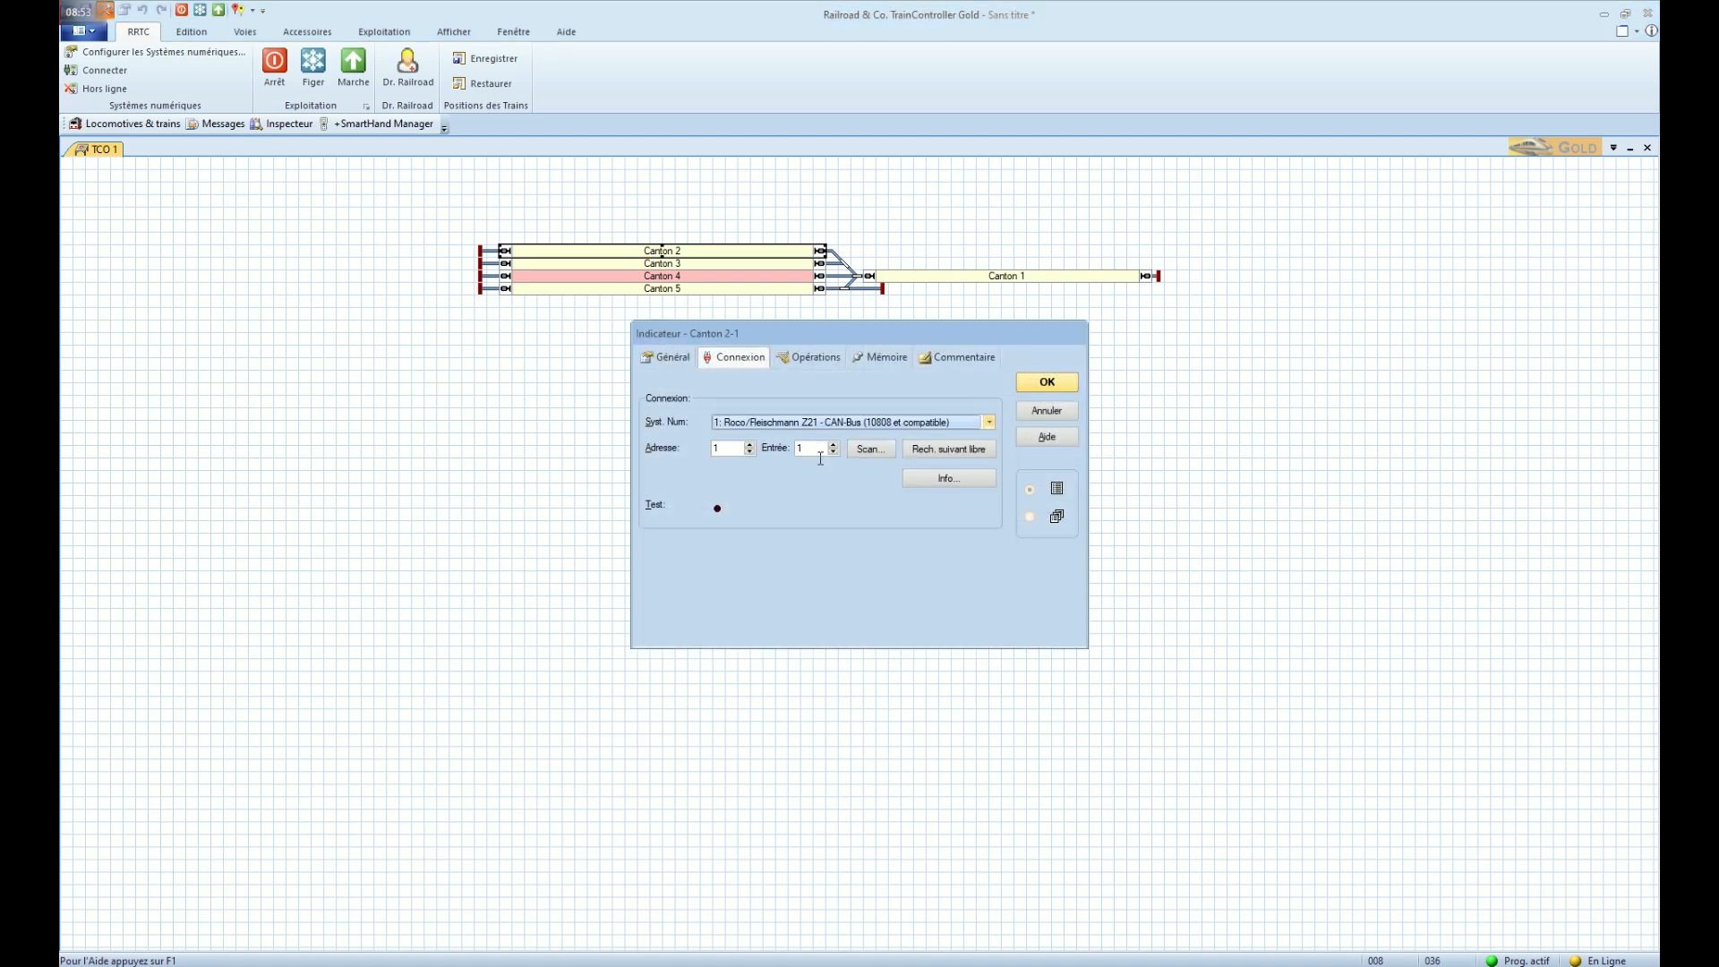
{"action": "double_click", "coordinate": [833, 446]}
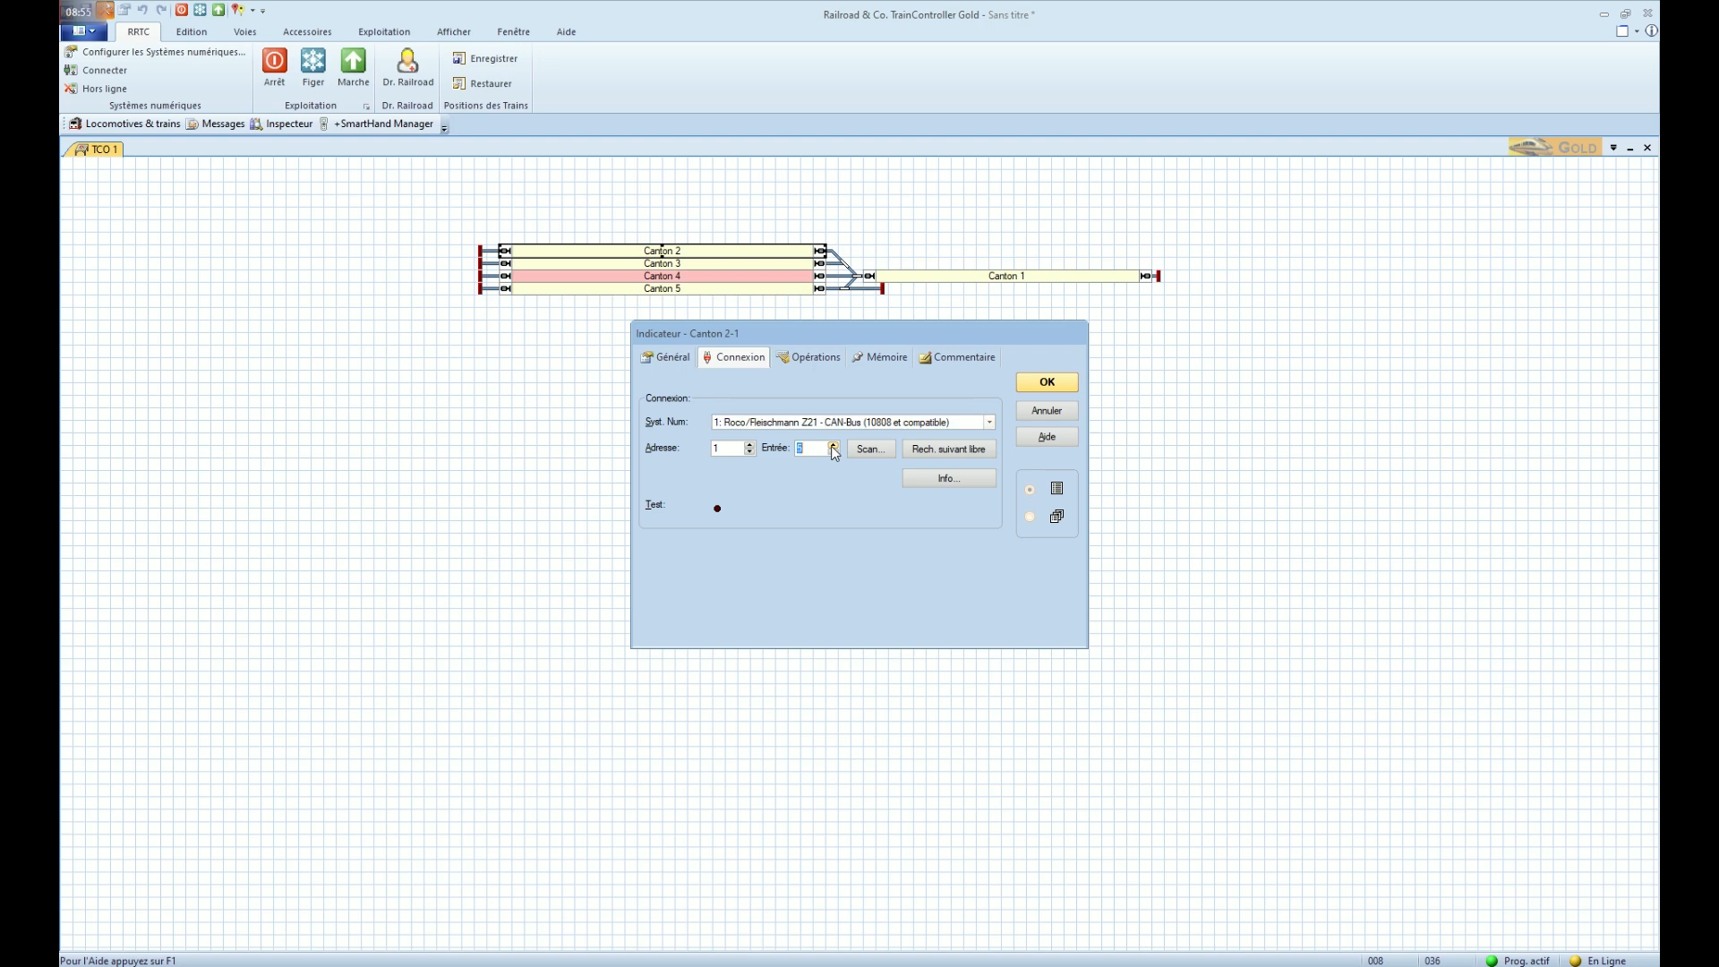
{"action": "left_click", "coordinate": [1036, 385]}
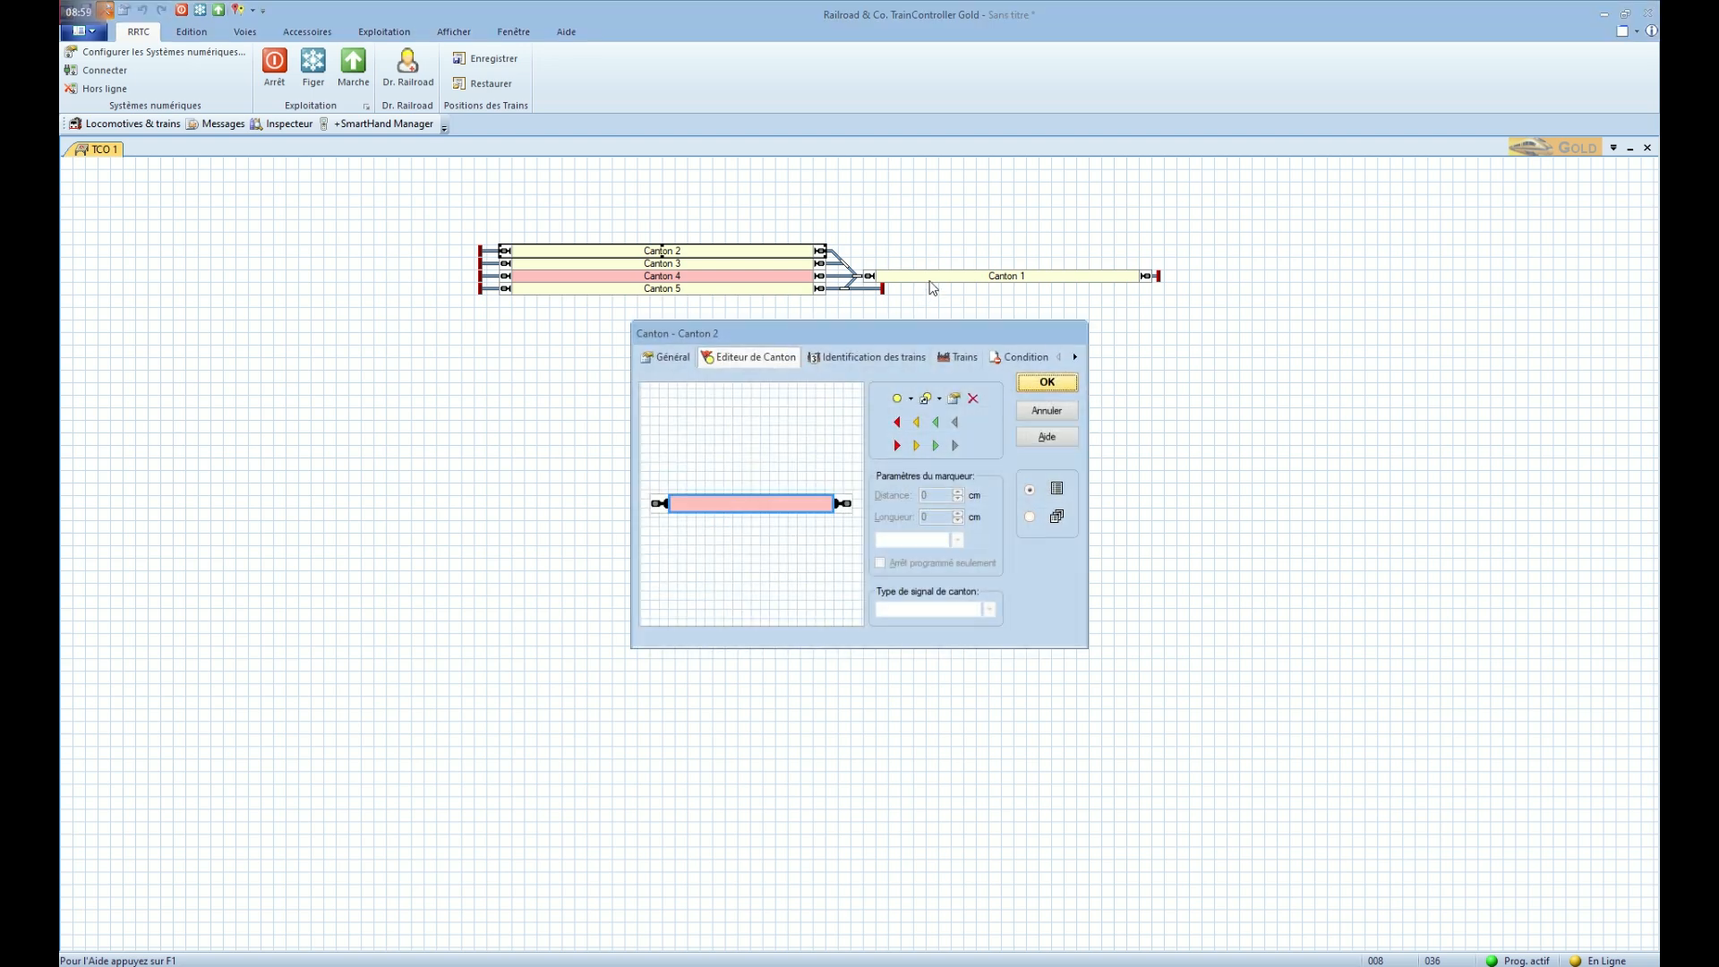
{"action": "left_click", "coordinate": [1046, 385]}
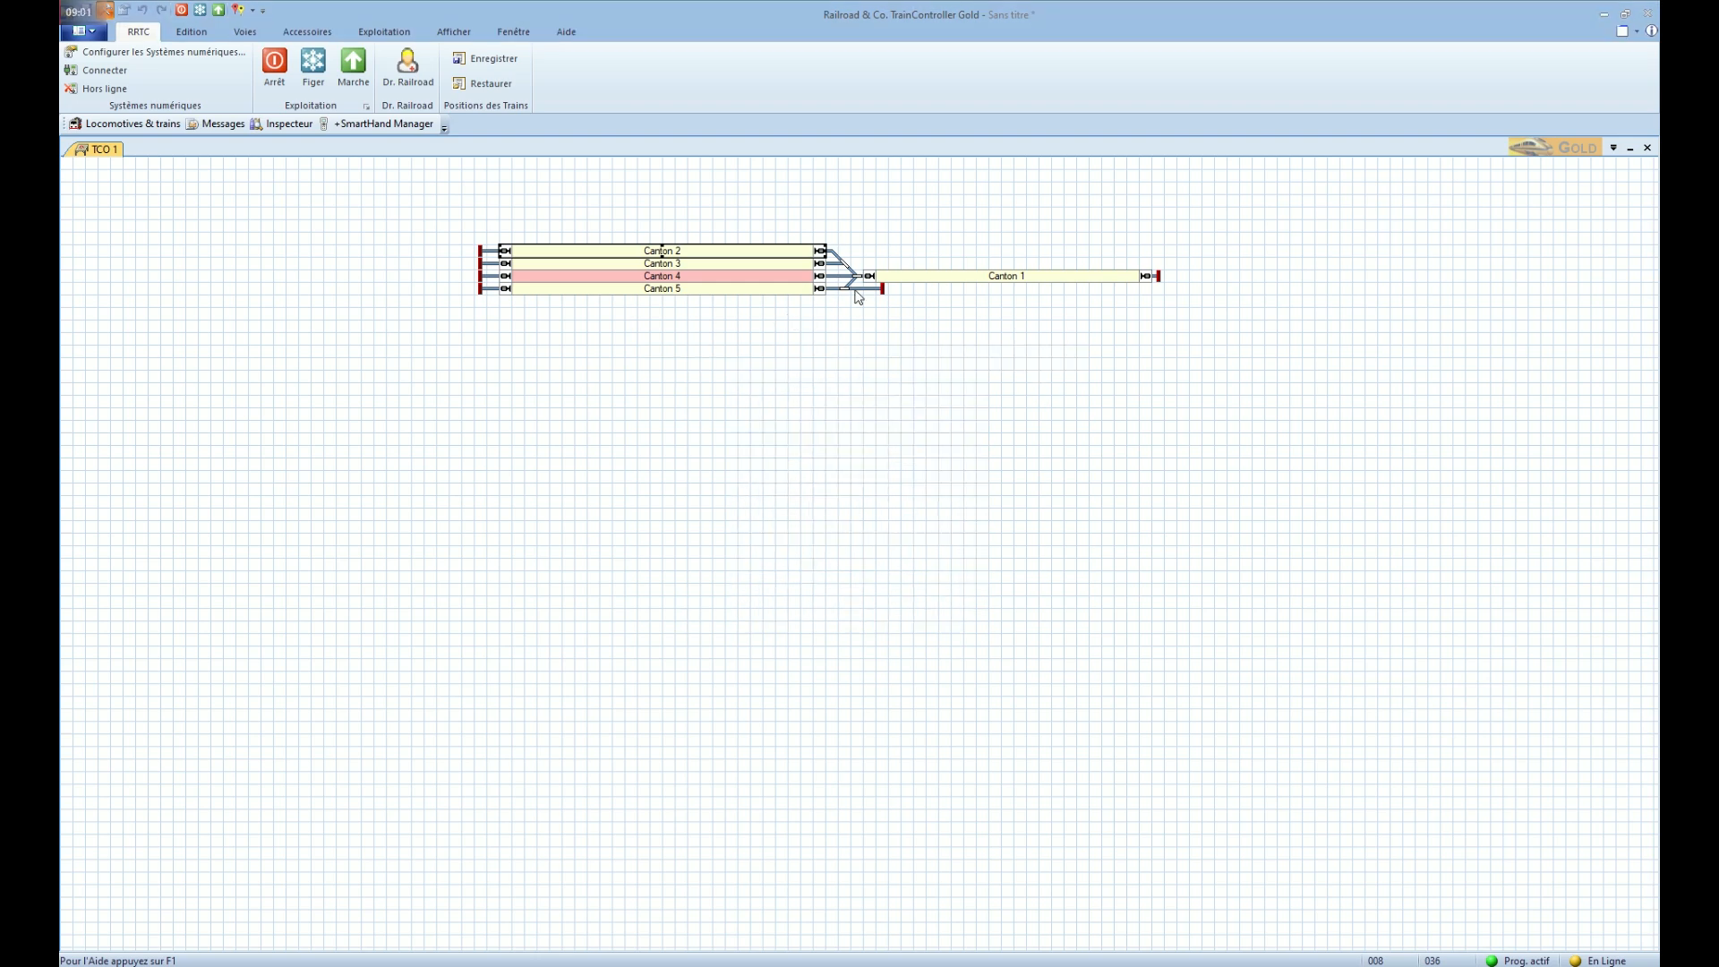
Set Canton 1's train identification to 1: Roco/Fleischmann Z21 with address 1 and input 1
{"action": "left_click", "coordinate": [936, 285]}
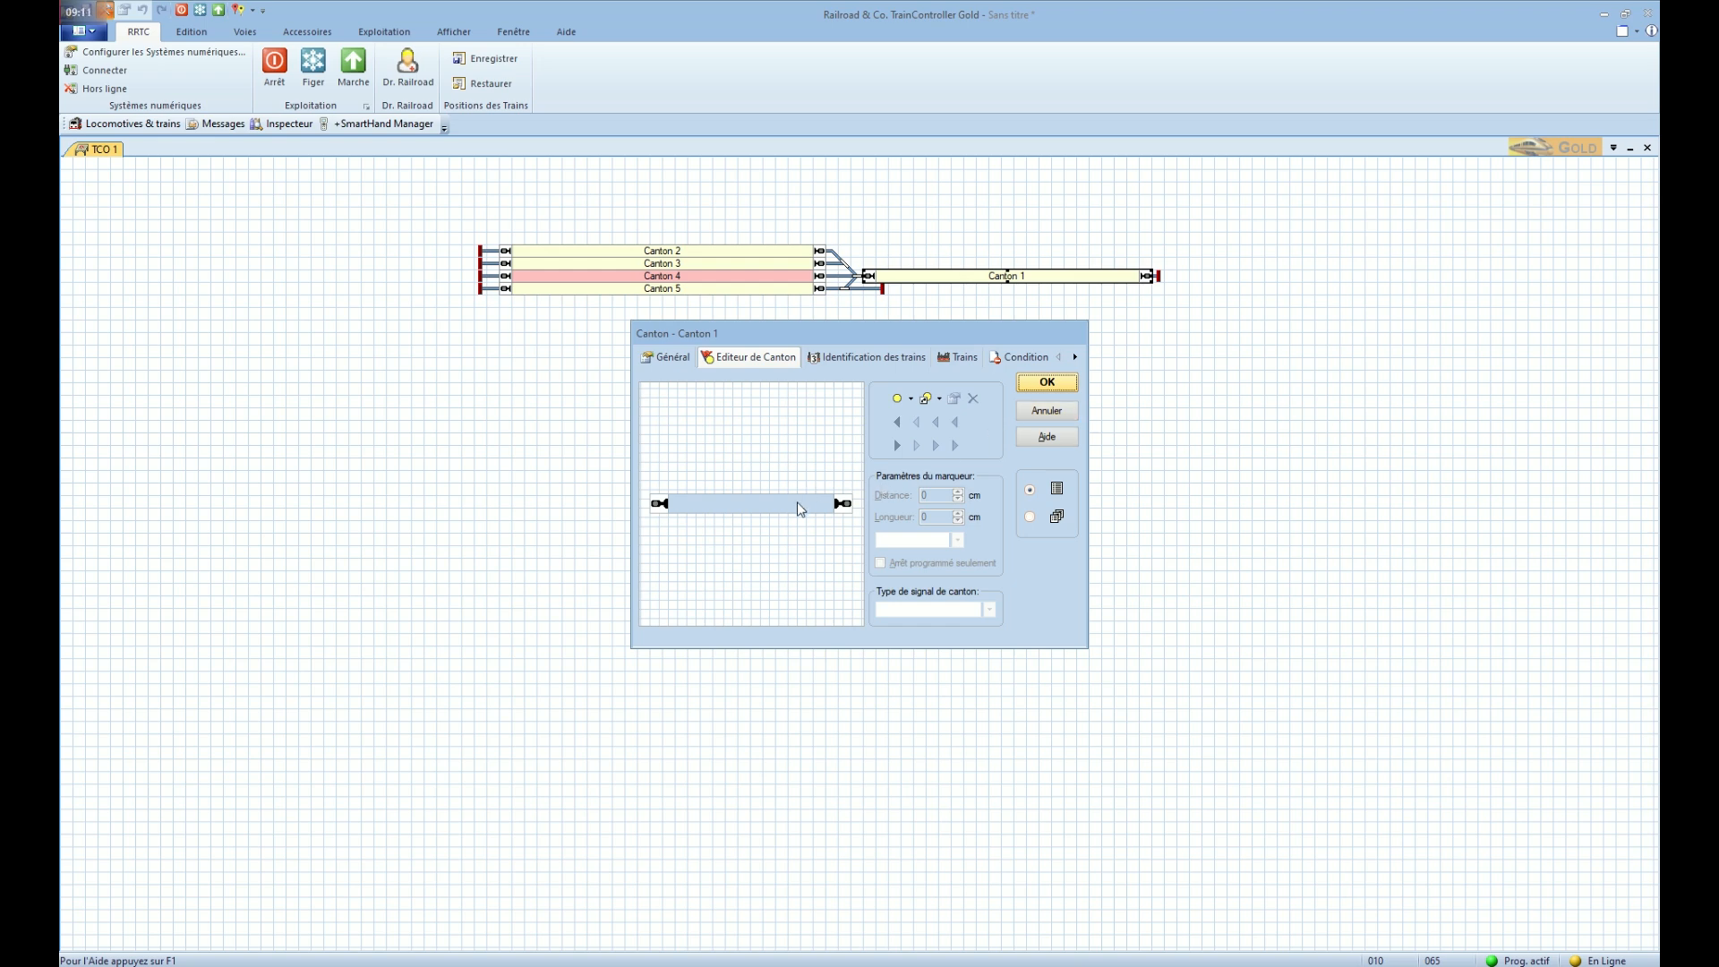
{"action": "left_click", "coordinate": [873, 360]}
{"action": "left_click", "coordinate": [882, 422]}
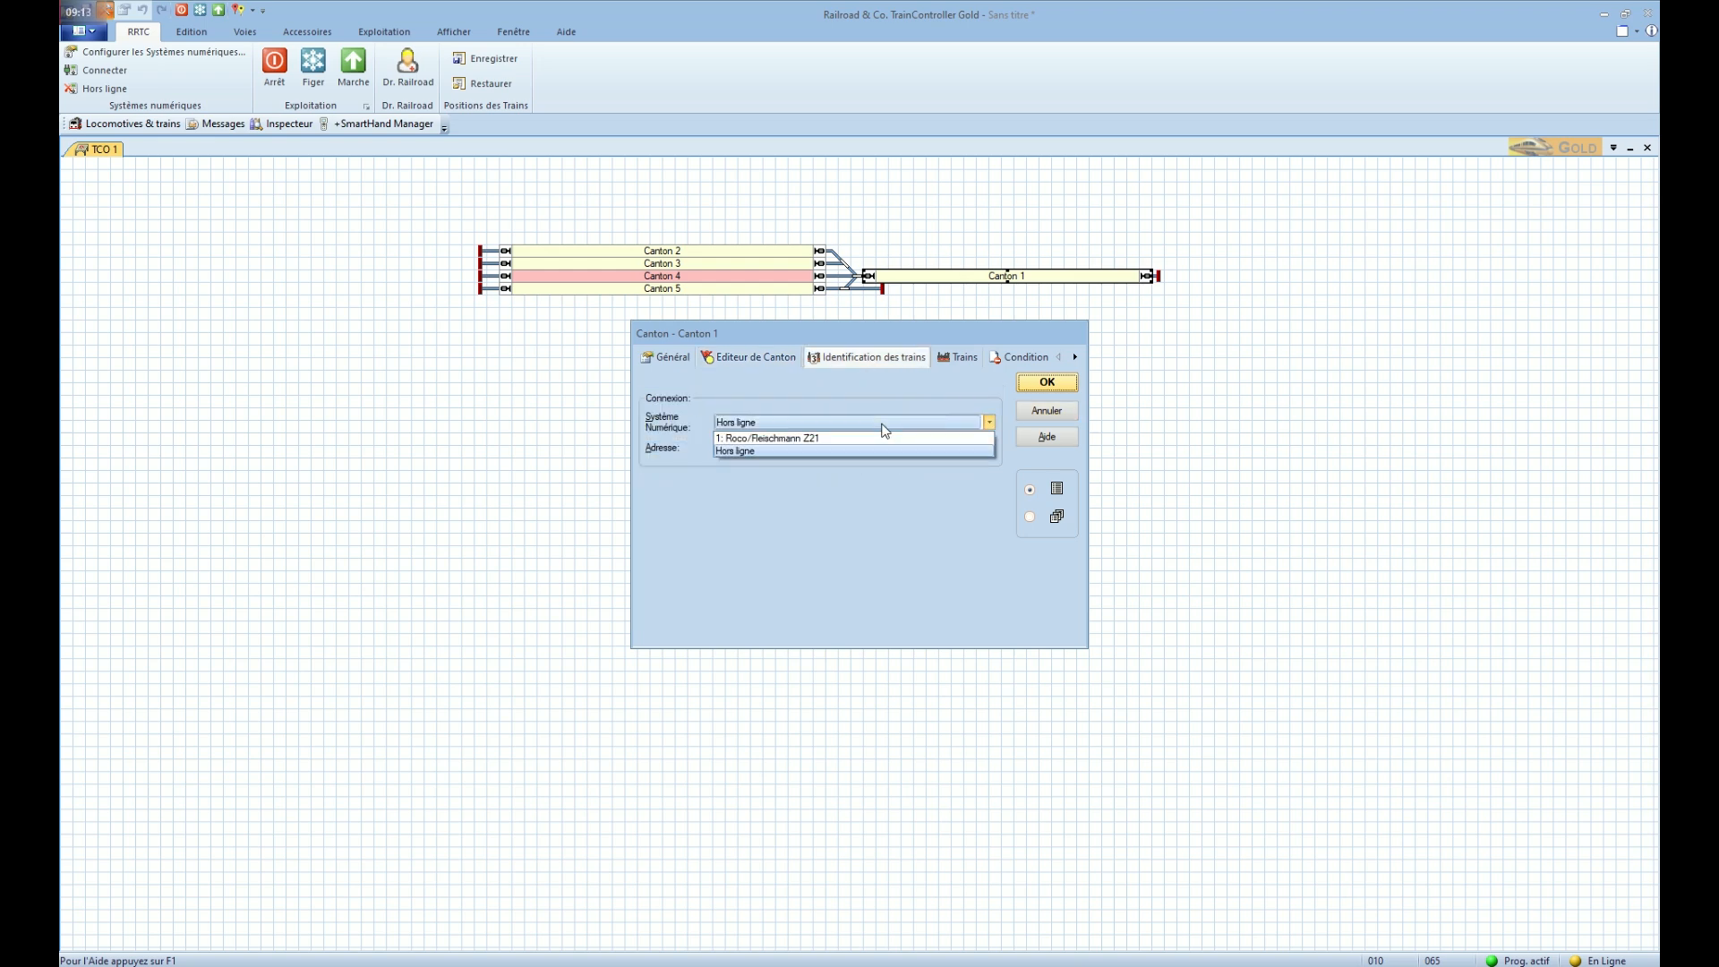
{"action": "left_click", "coordinate": [877, 441]}
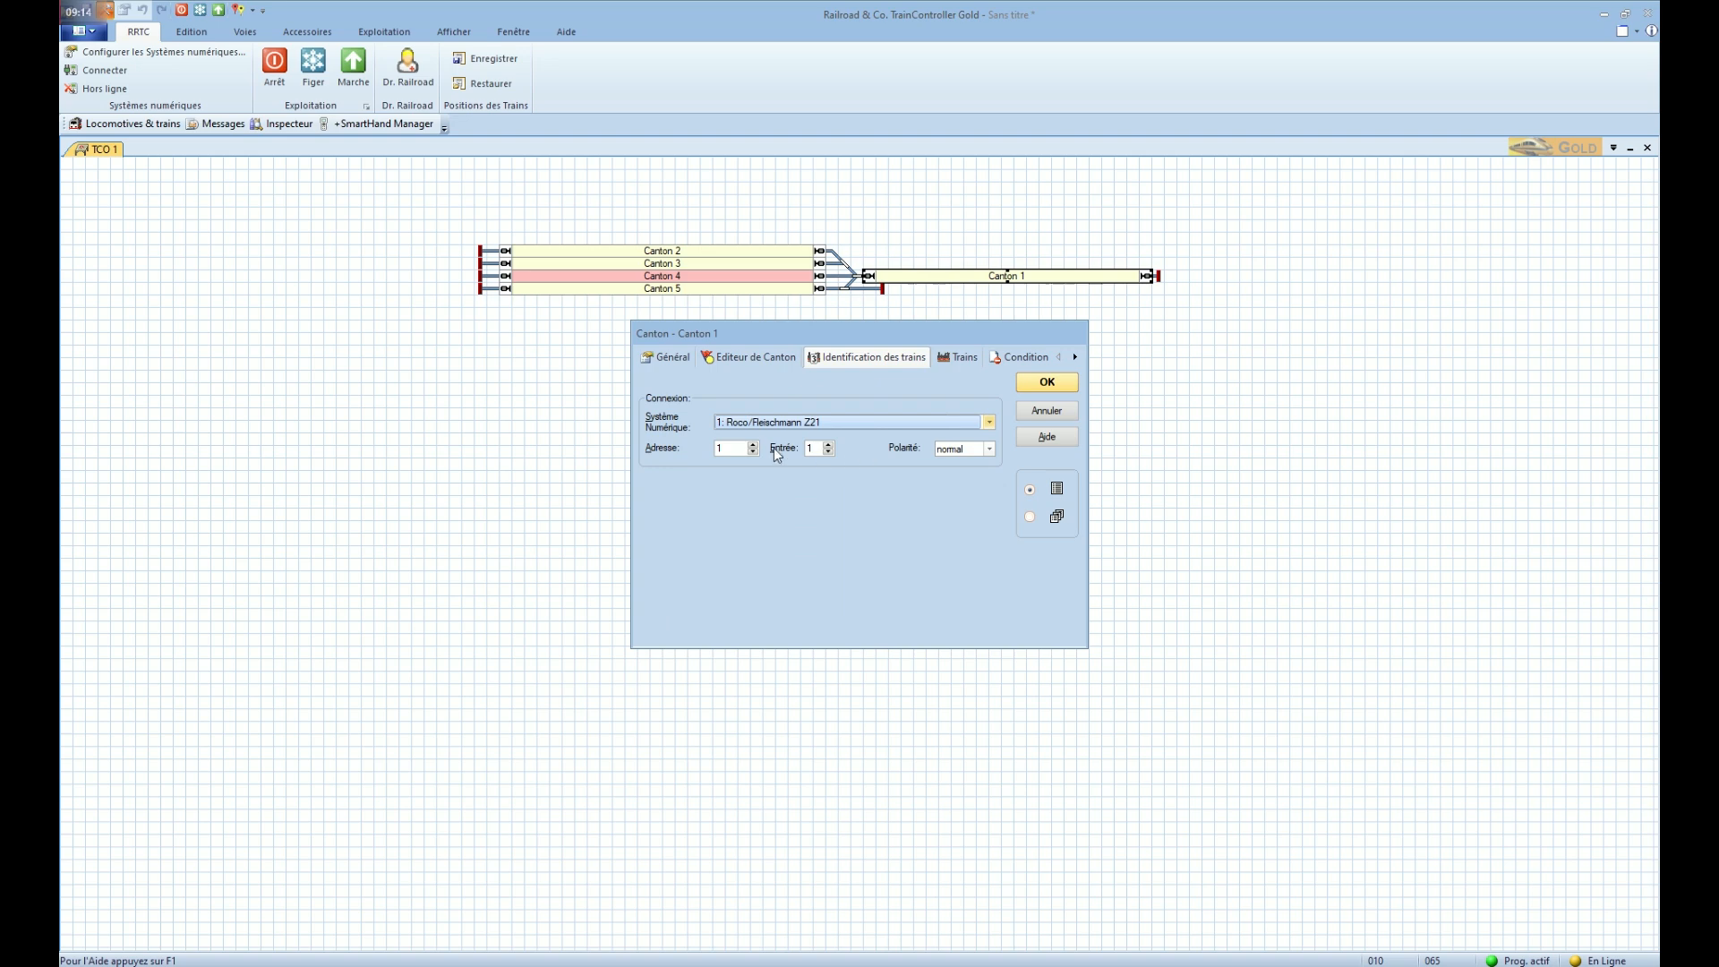
Add a contact indicator to Canton 1, connected to 1: Roco/Fleischmann Z21 - CAN-Bus (10808 et compatible) with address 1 and input 1
{"action": "left_click", "coordinate": [754, 358]}
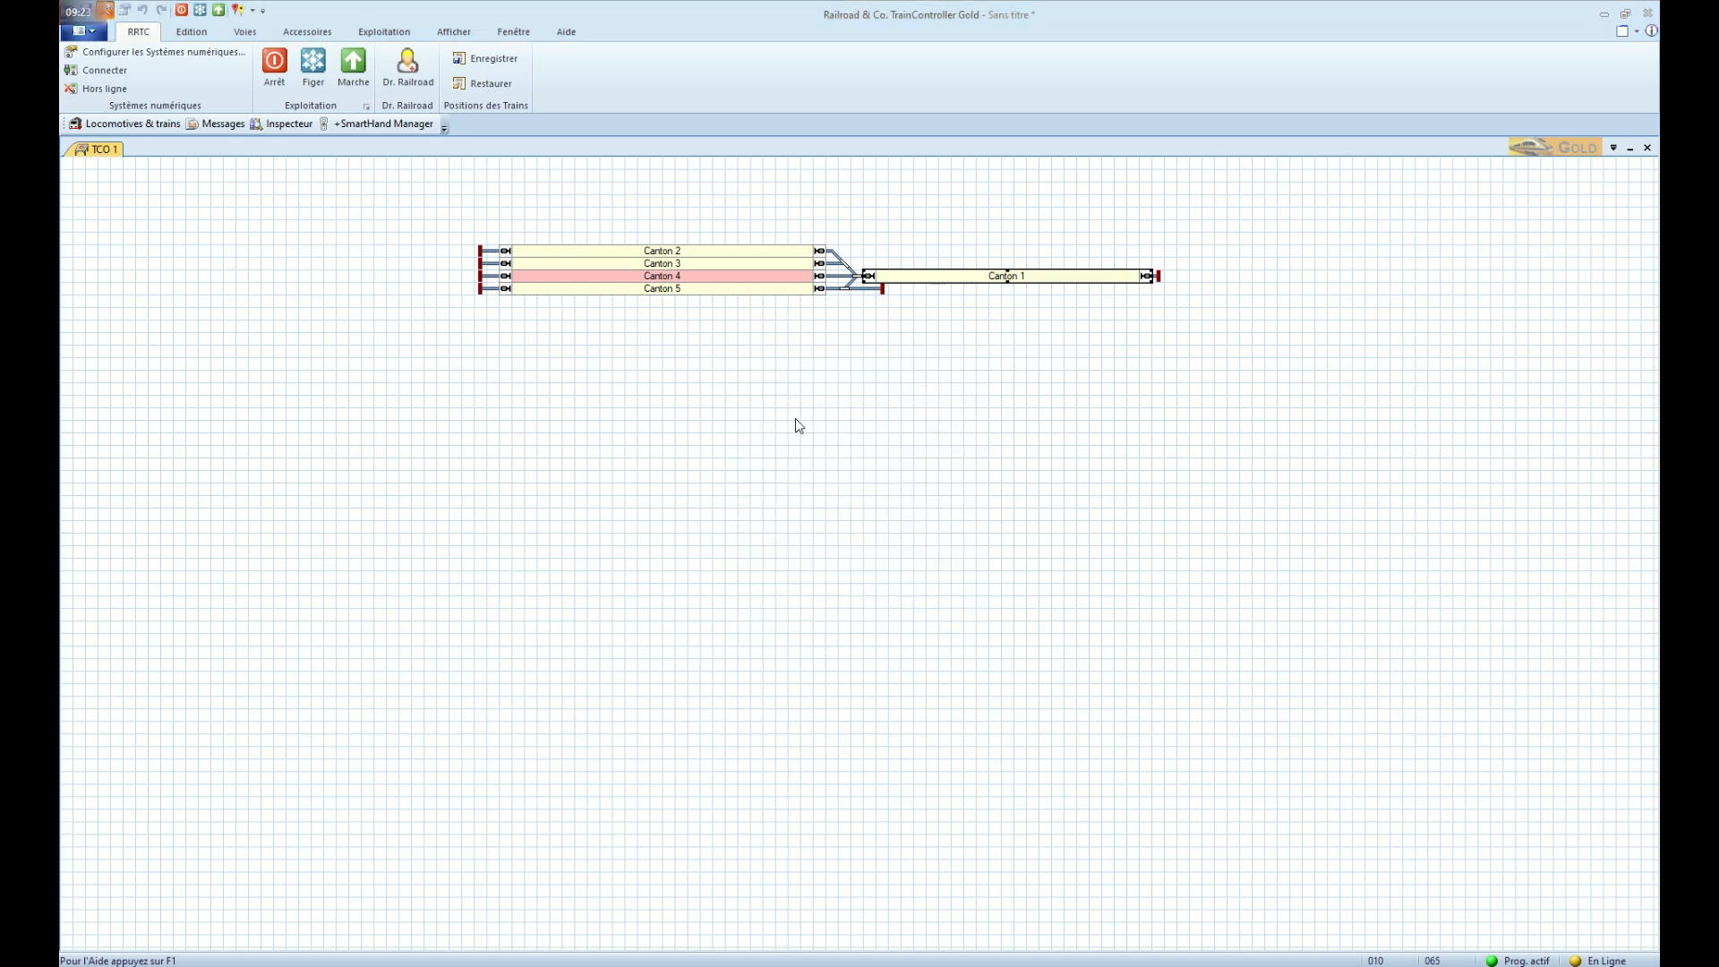
{"action": "left_click", "coordinate": [837, 422]}
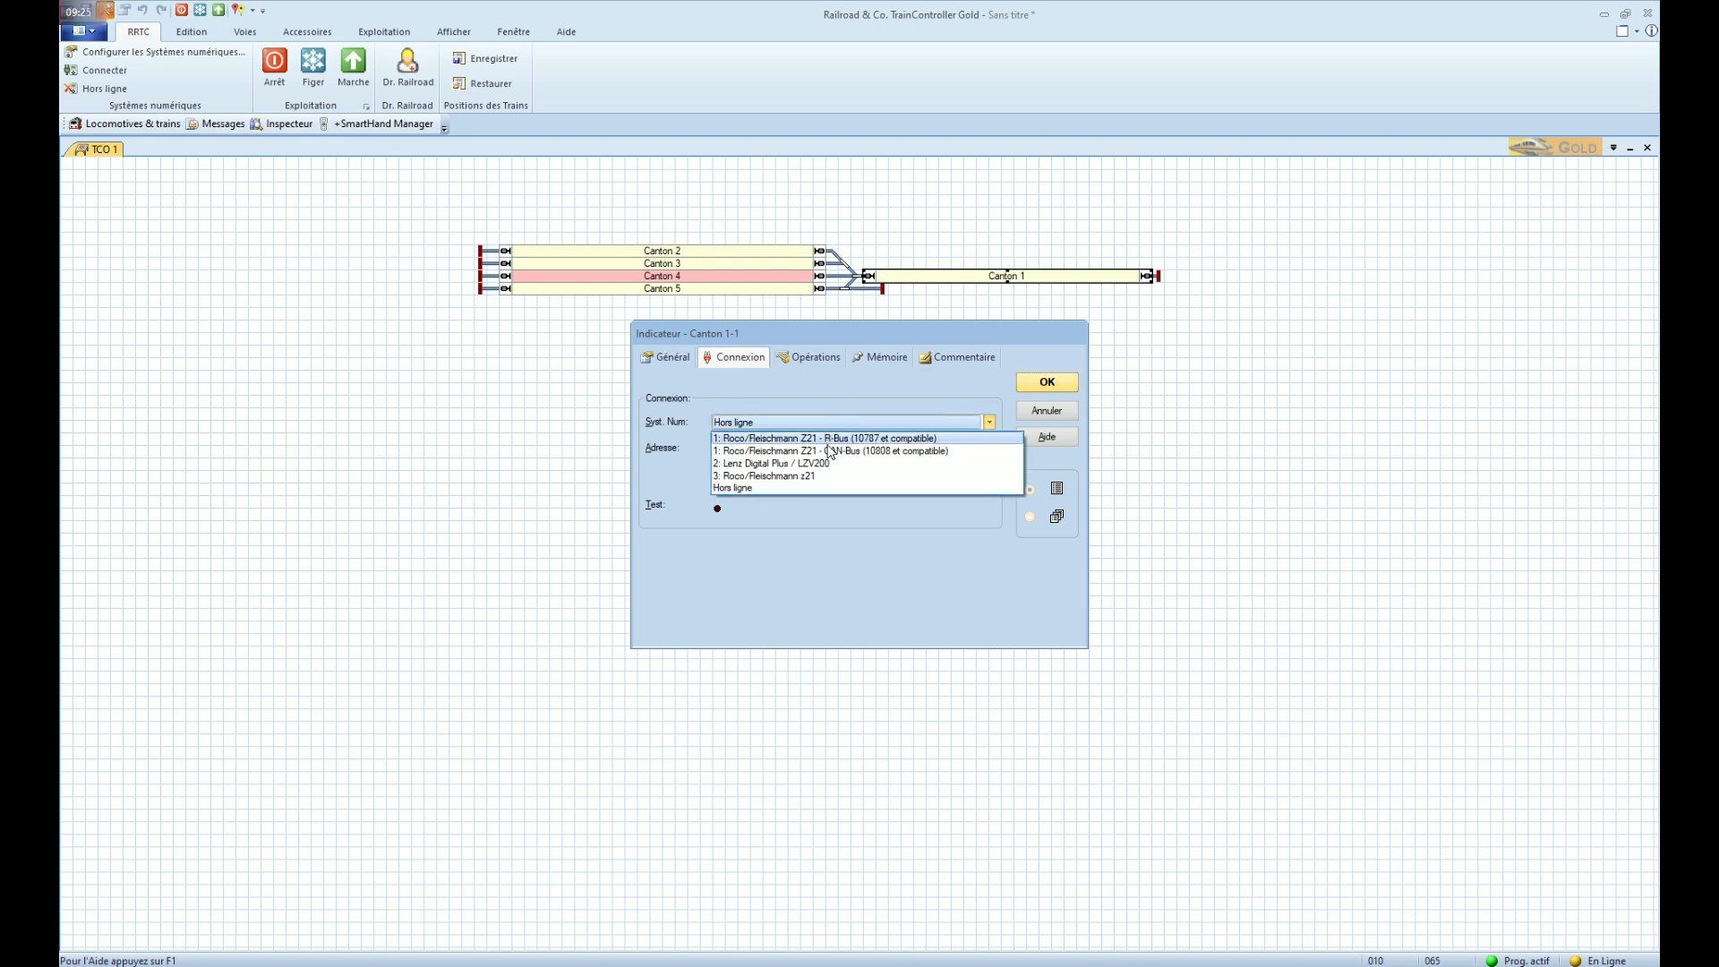
{"action": "left_click", "coordinate": [824, 451]}
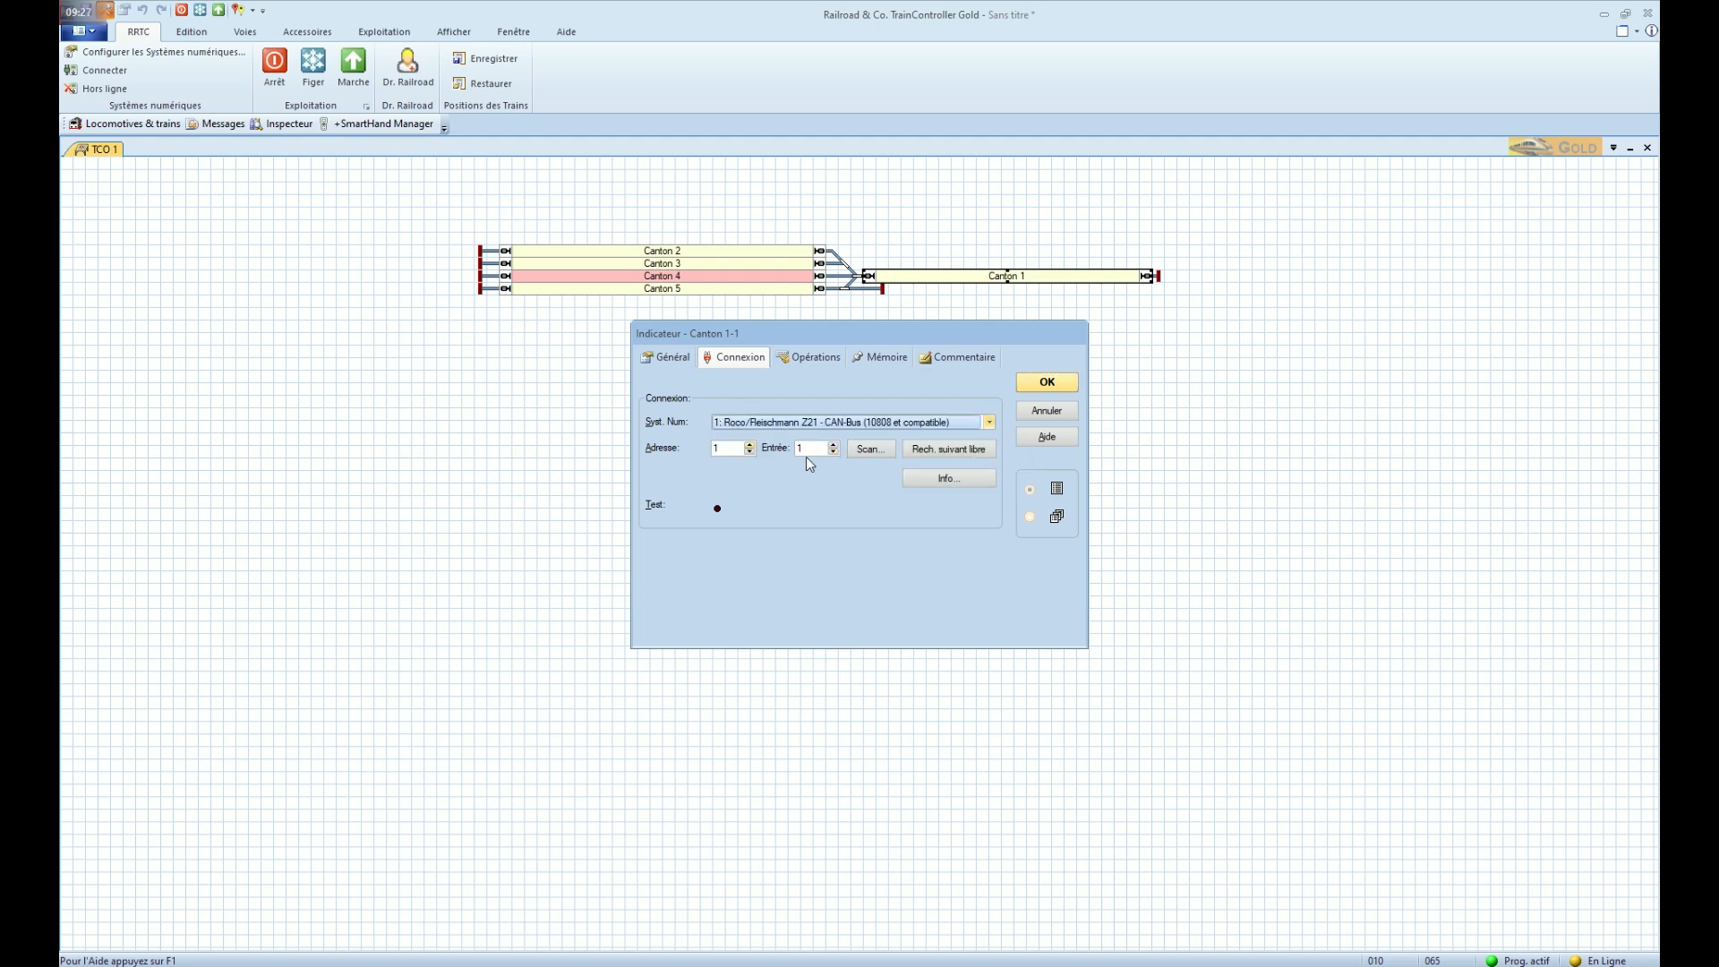
{"action": "left_click", "coordinate": [1046, 381]}
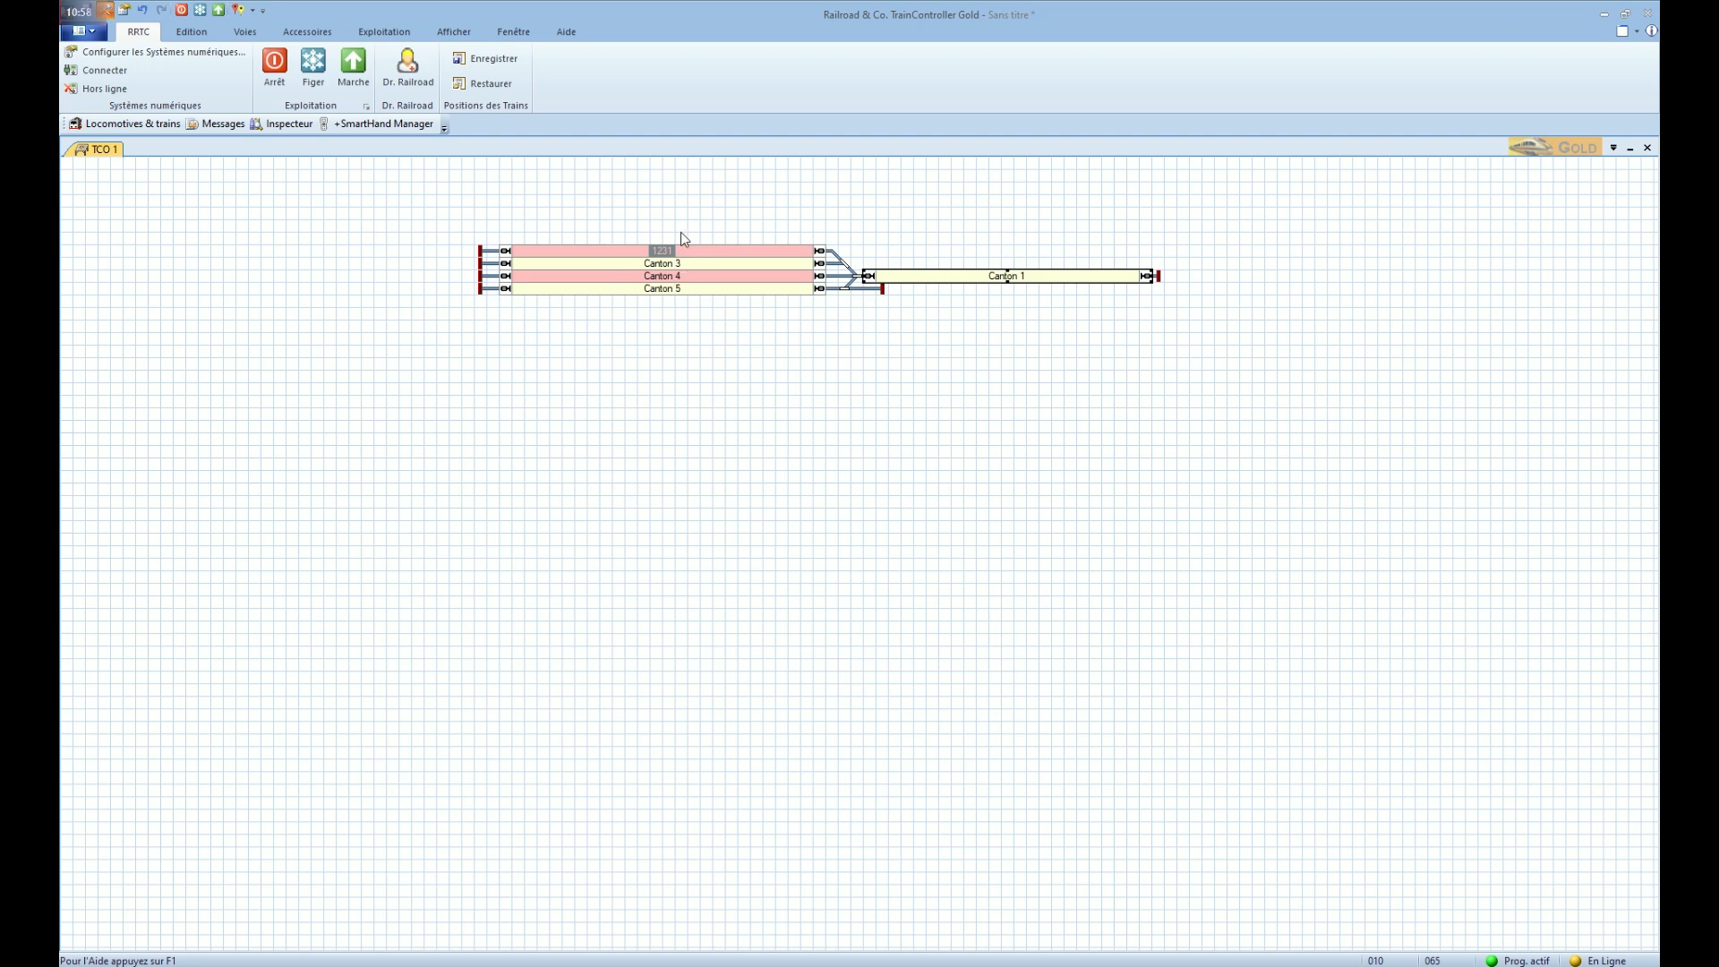
{"action": "mouse_move", "coordinate": [737, 273]}
{"action": "left_click", "coordinate": [192, 31]}
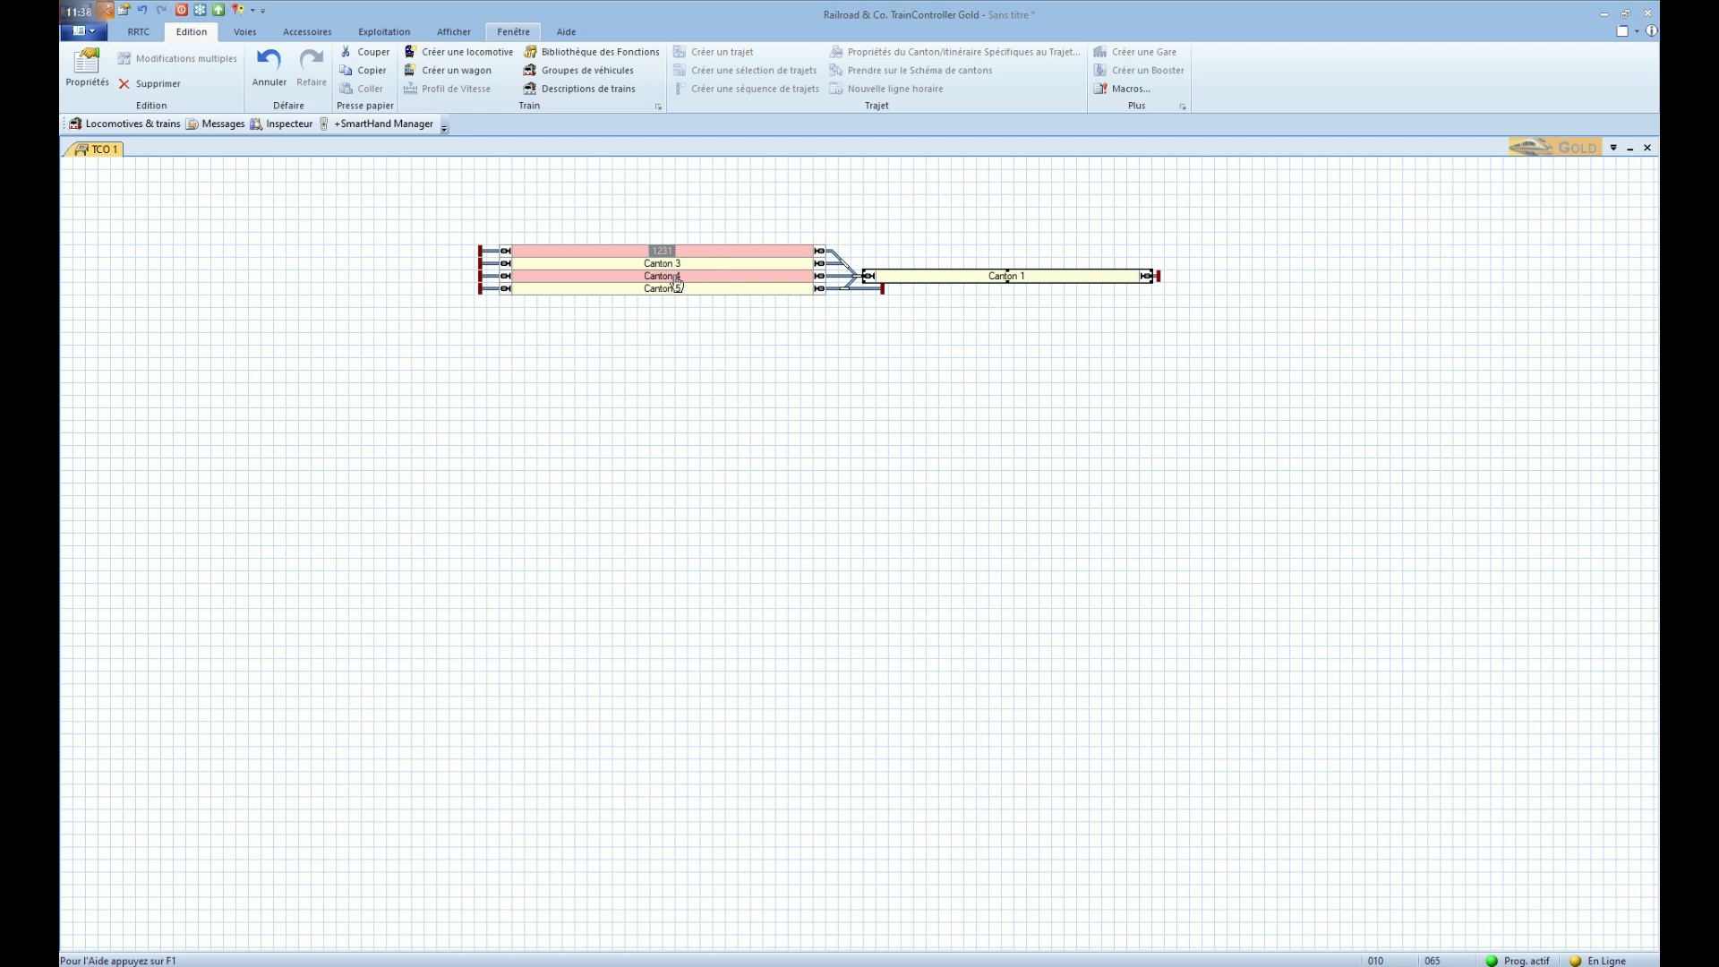
{"action": "mouse_move", "coordinate": [676, 283]}
{"action": "mouse_move", "coordinate": [678, 277]}
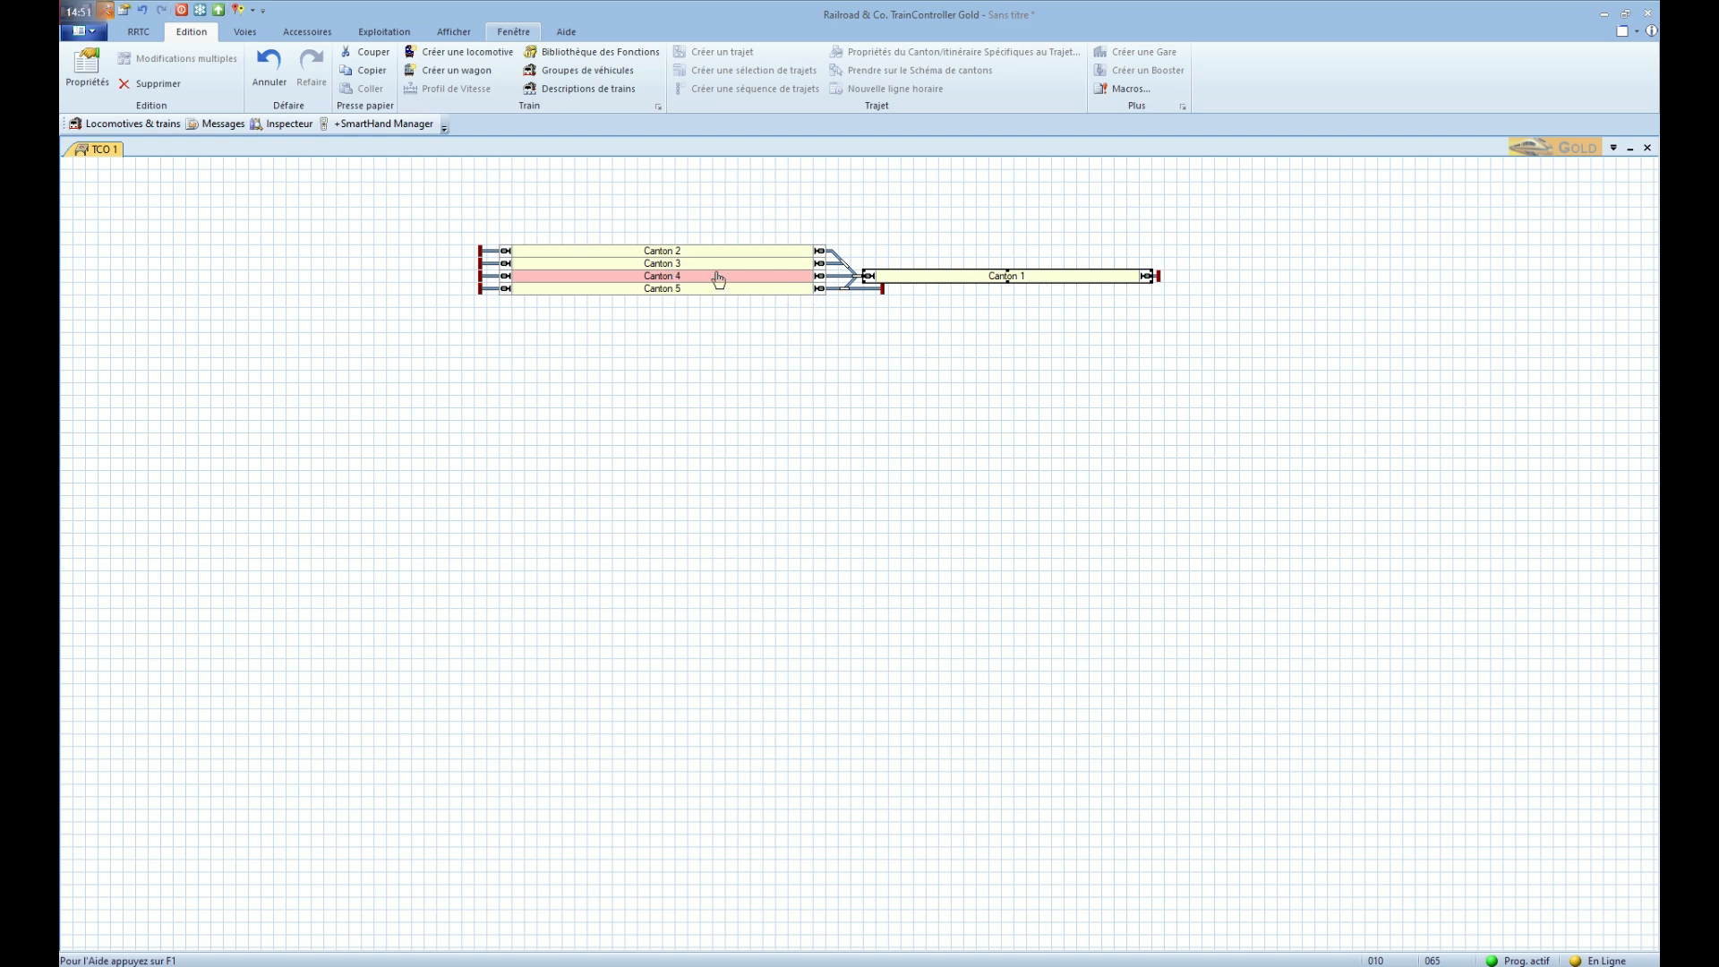
Review Canton 4's train identification settings, its contact indicator's connection, and the available polarity options without changing them
{"action": "left_click", "coordinate": [719, 279]}
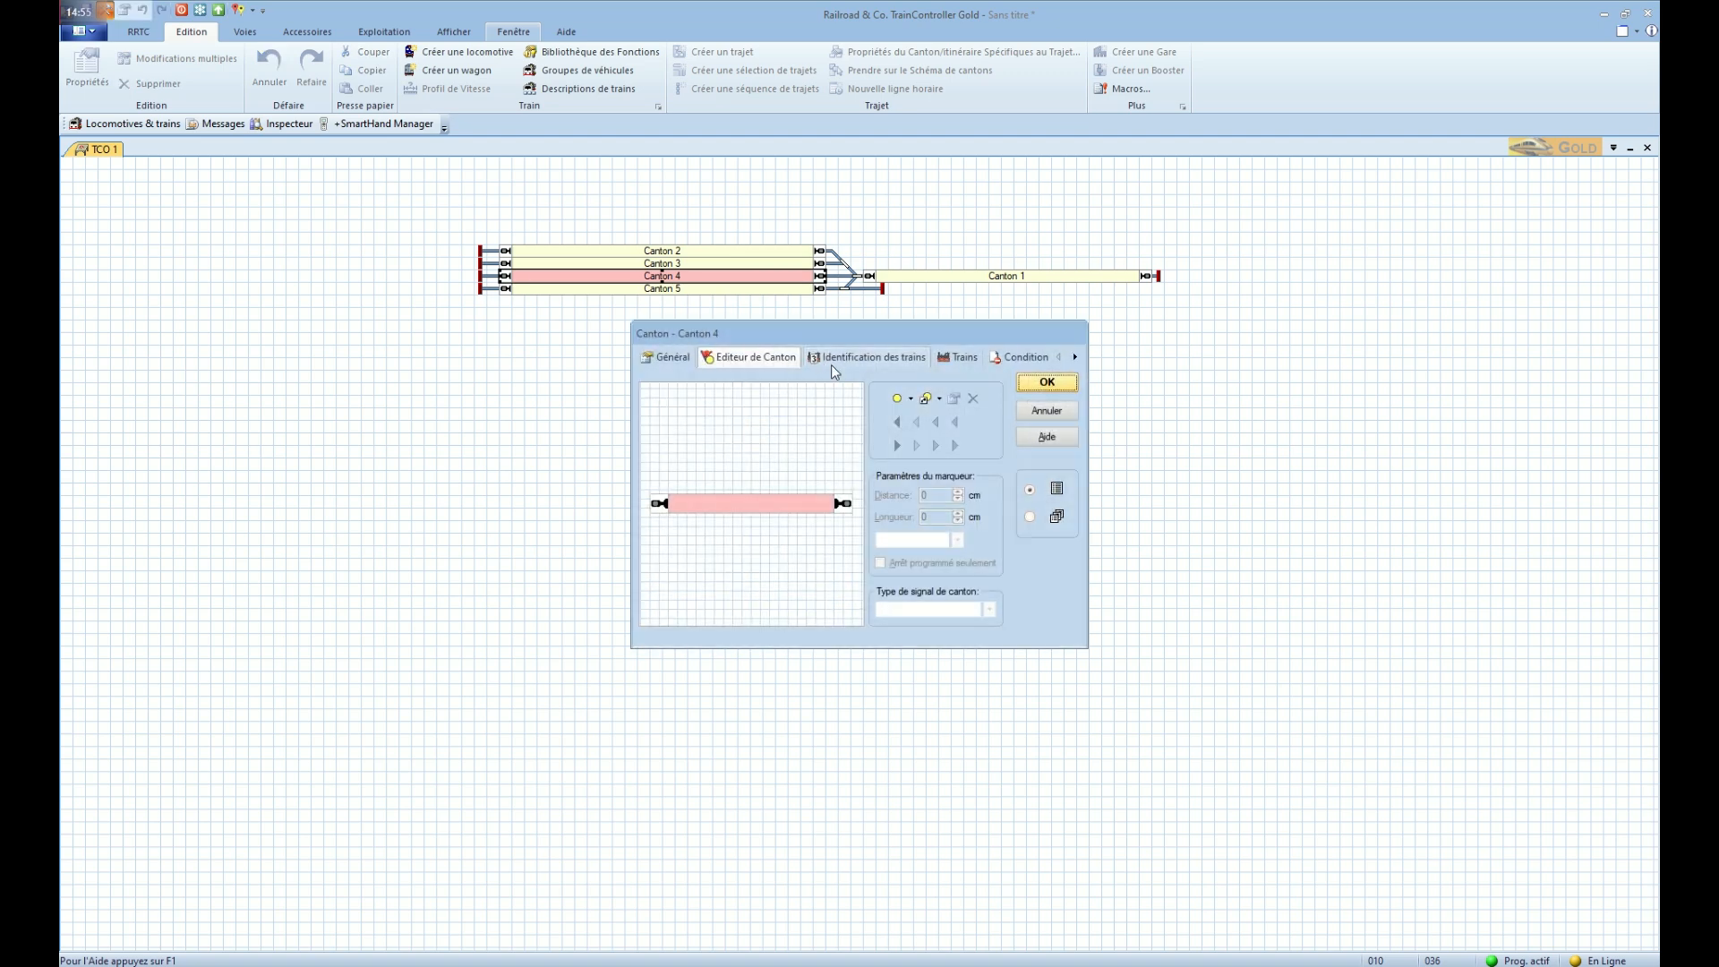
{"action": "left_click", "coordinate": [839, 359]}
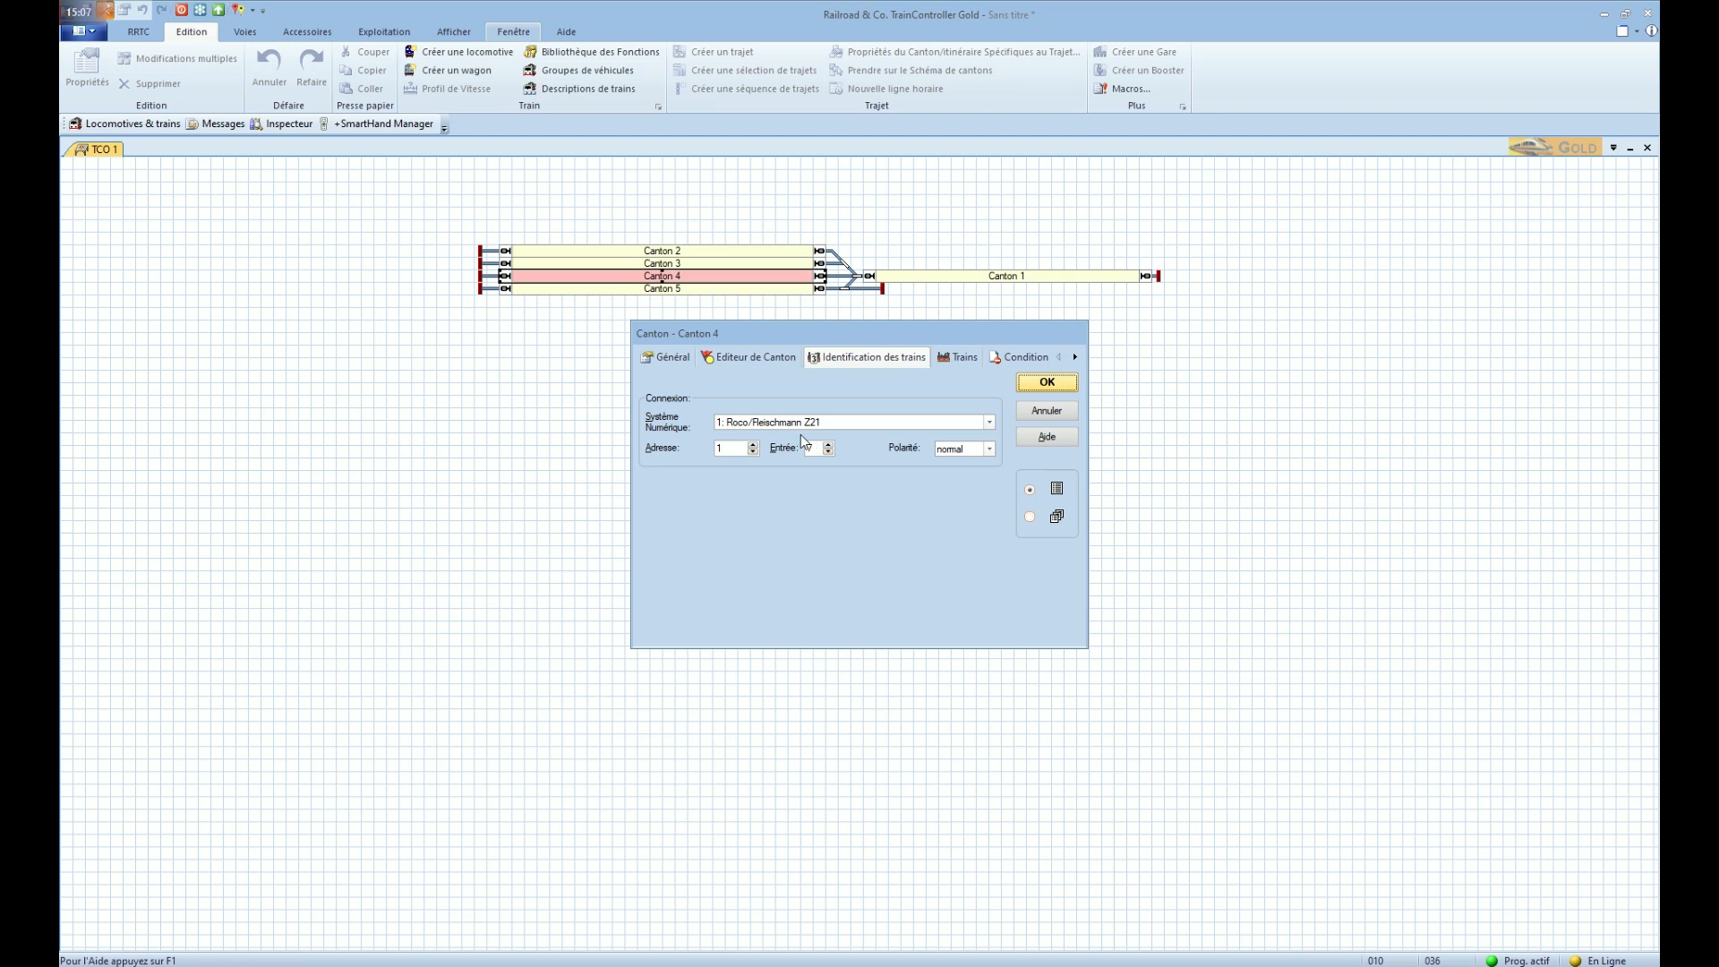
{"action": "left_click", "coordinate": [750, 356]}
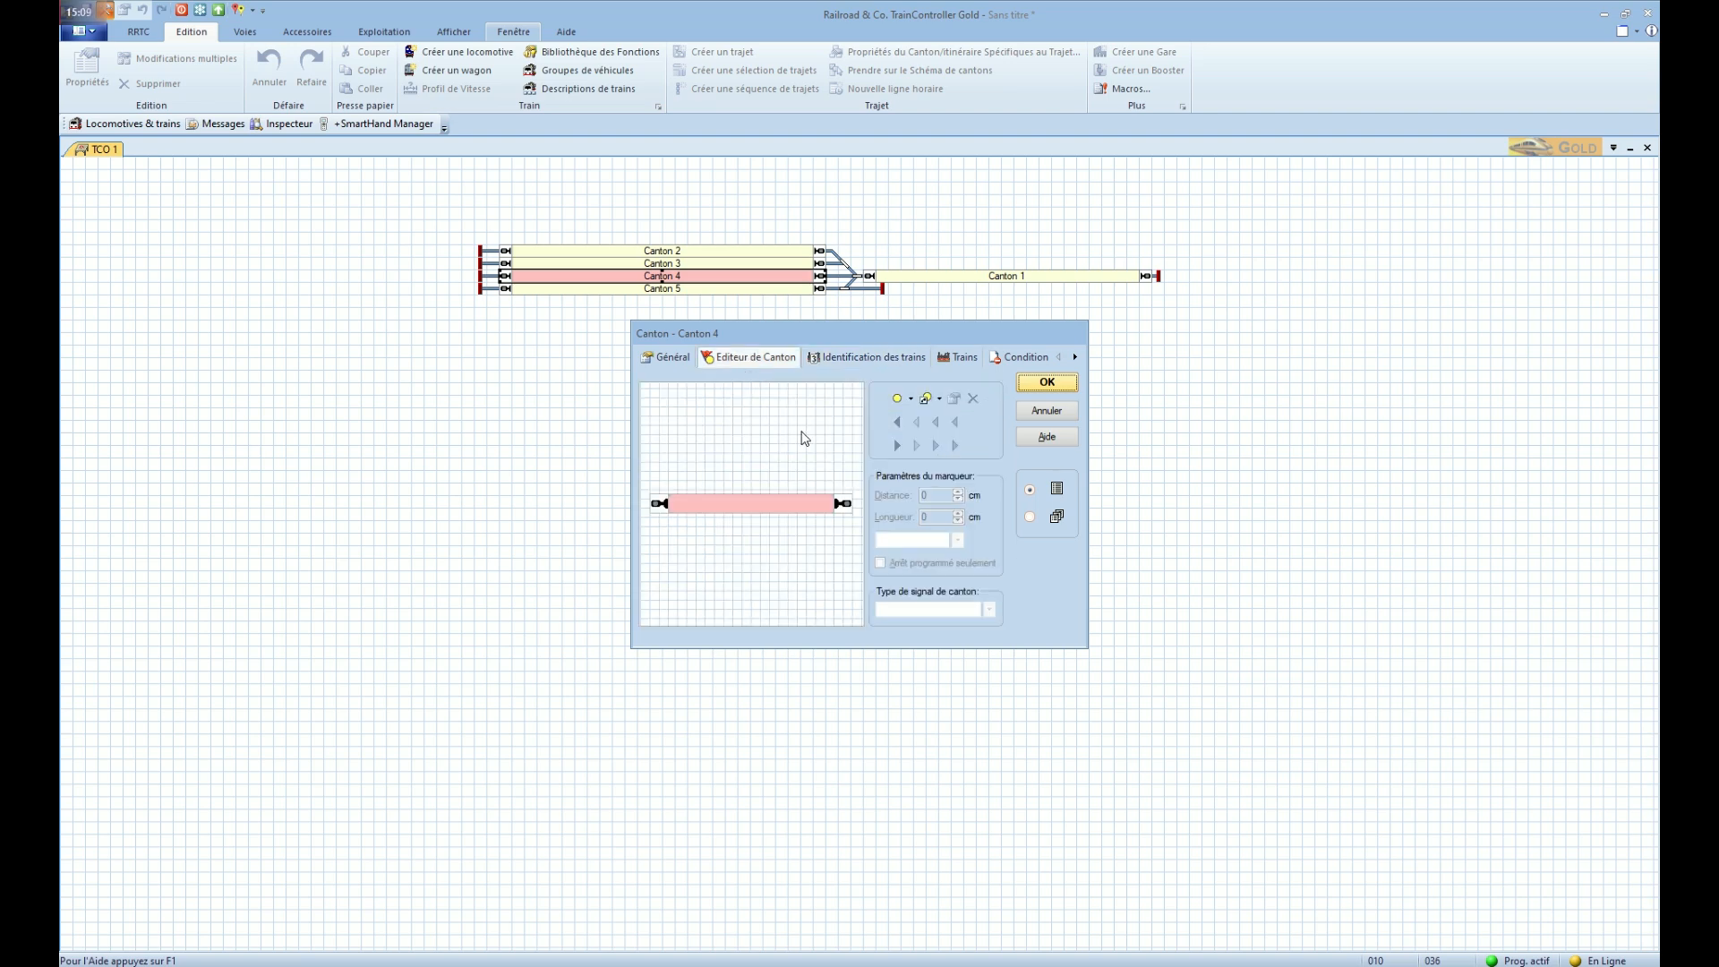
{"action": "left_click", "coordinate": [780, 503]}
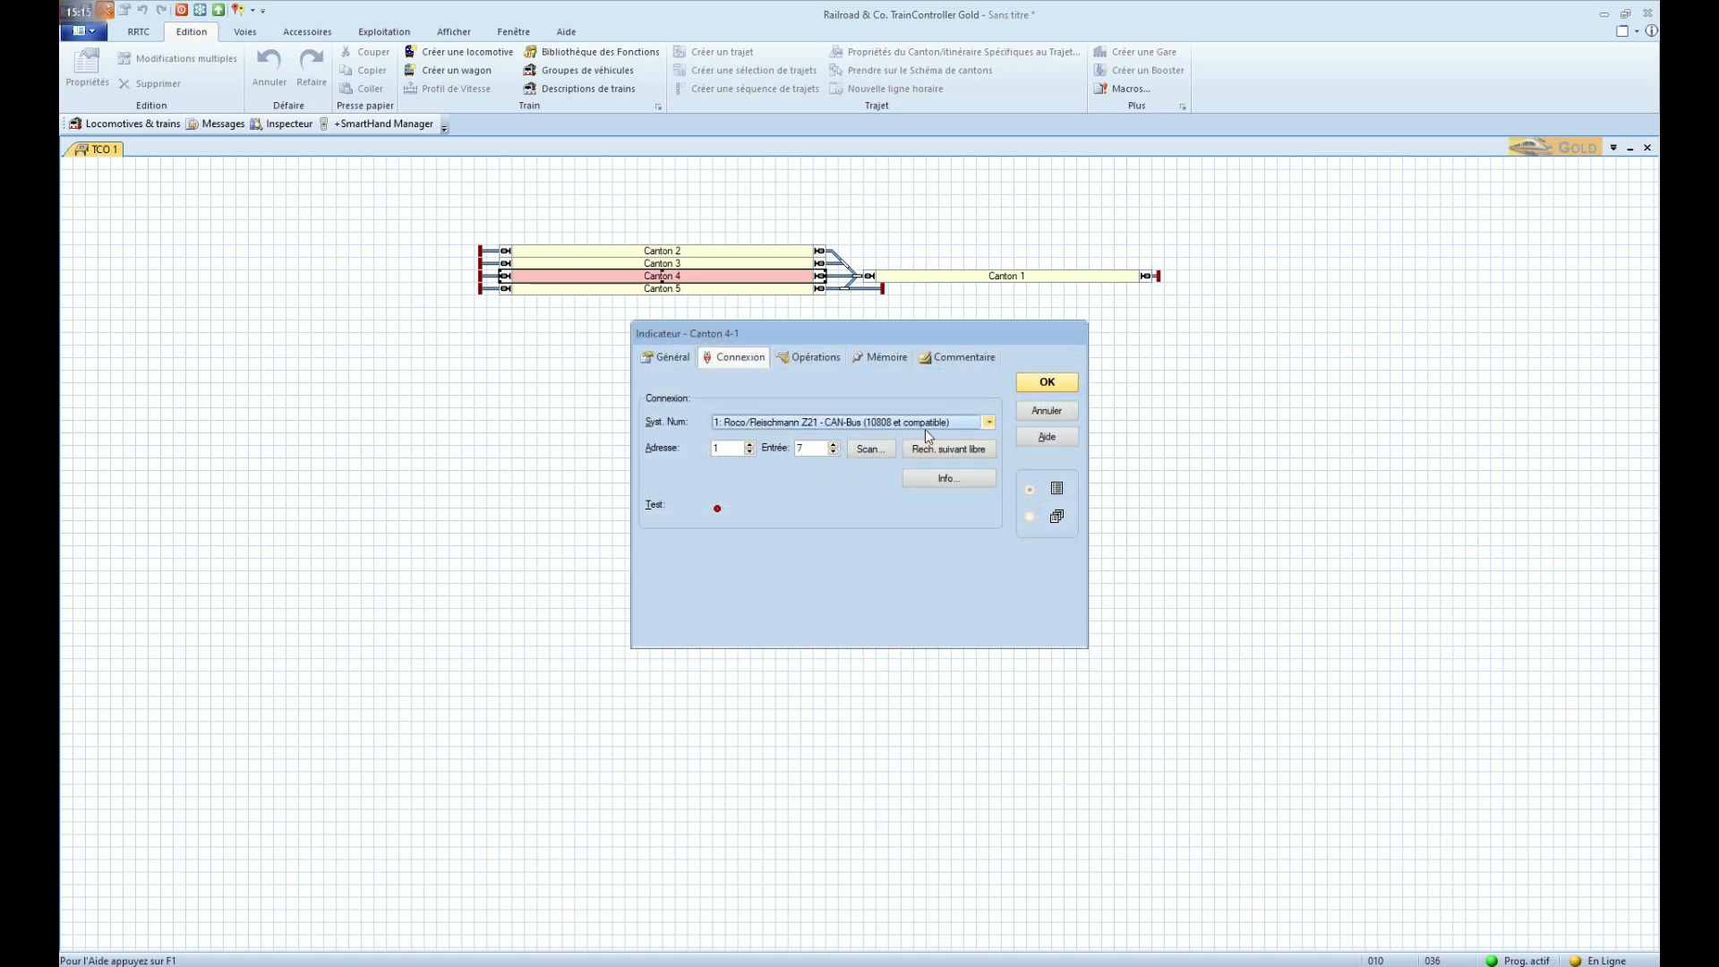
{"action": "left_click", "coordinate": [1041, 411]}
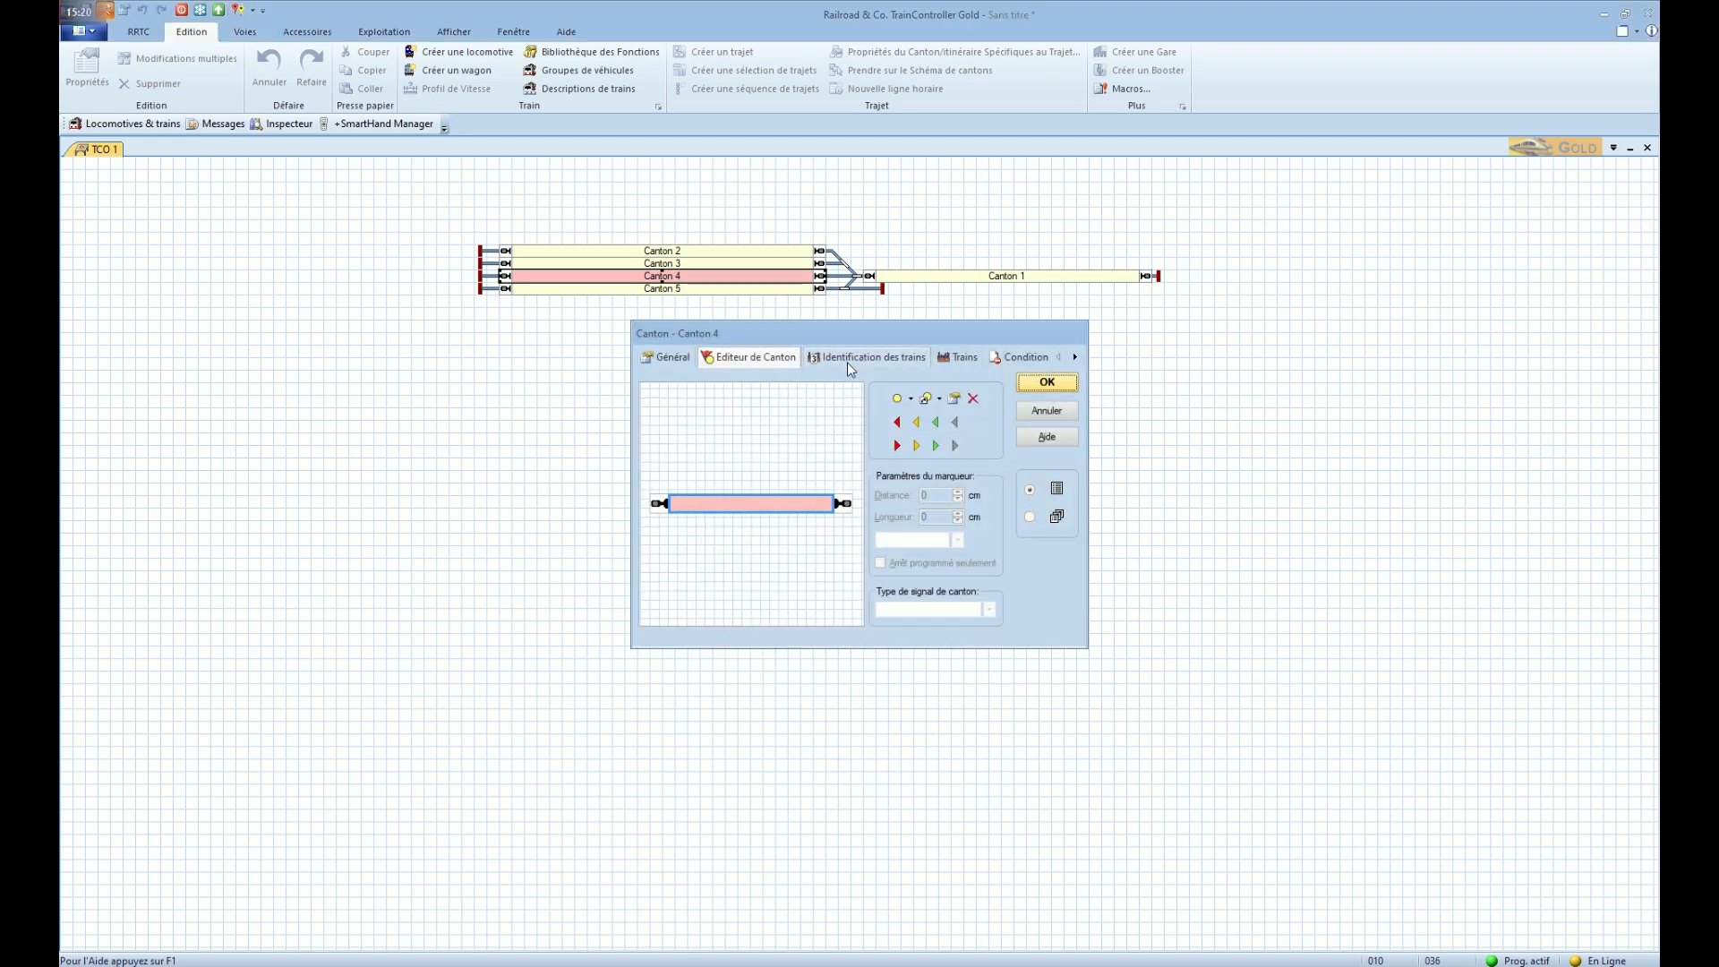
{"action": "left_click", "coordinate": [848, 363]}
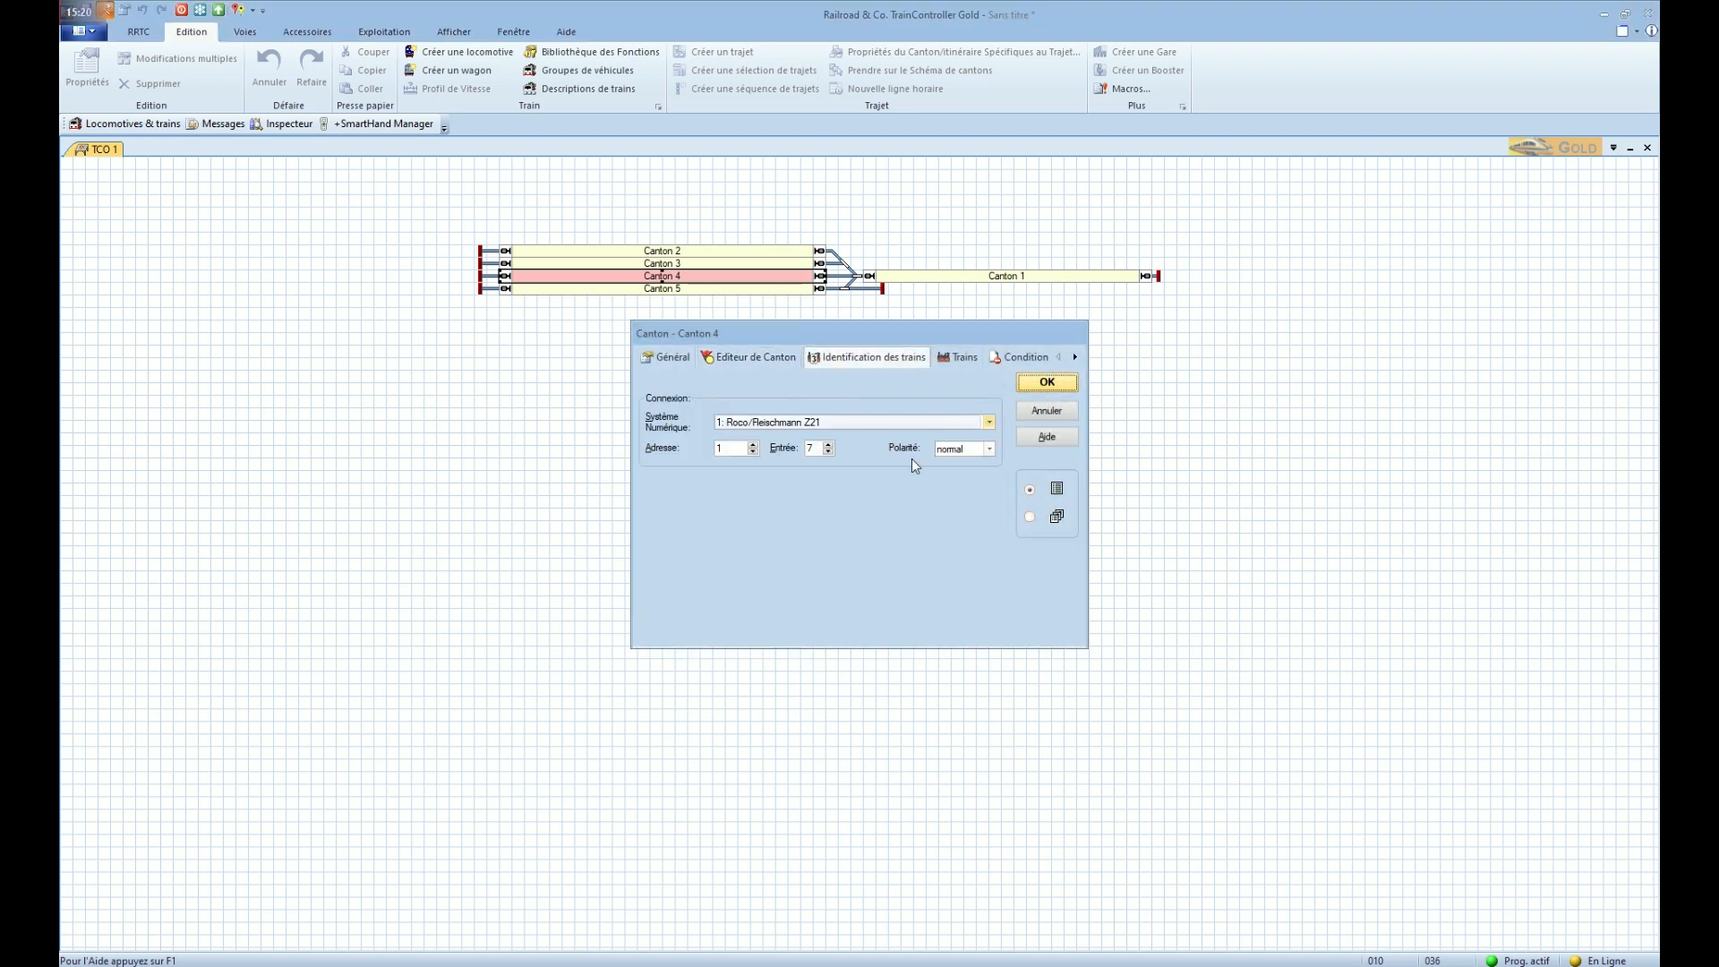
{"action": "left_click", "coordinate": [990, 449]}
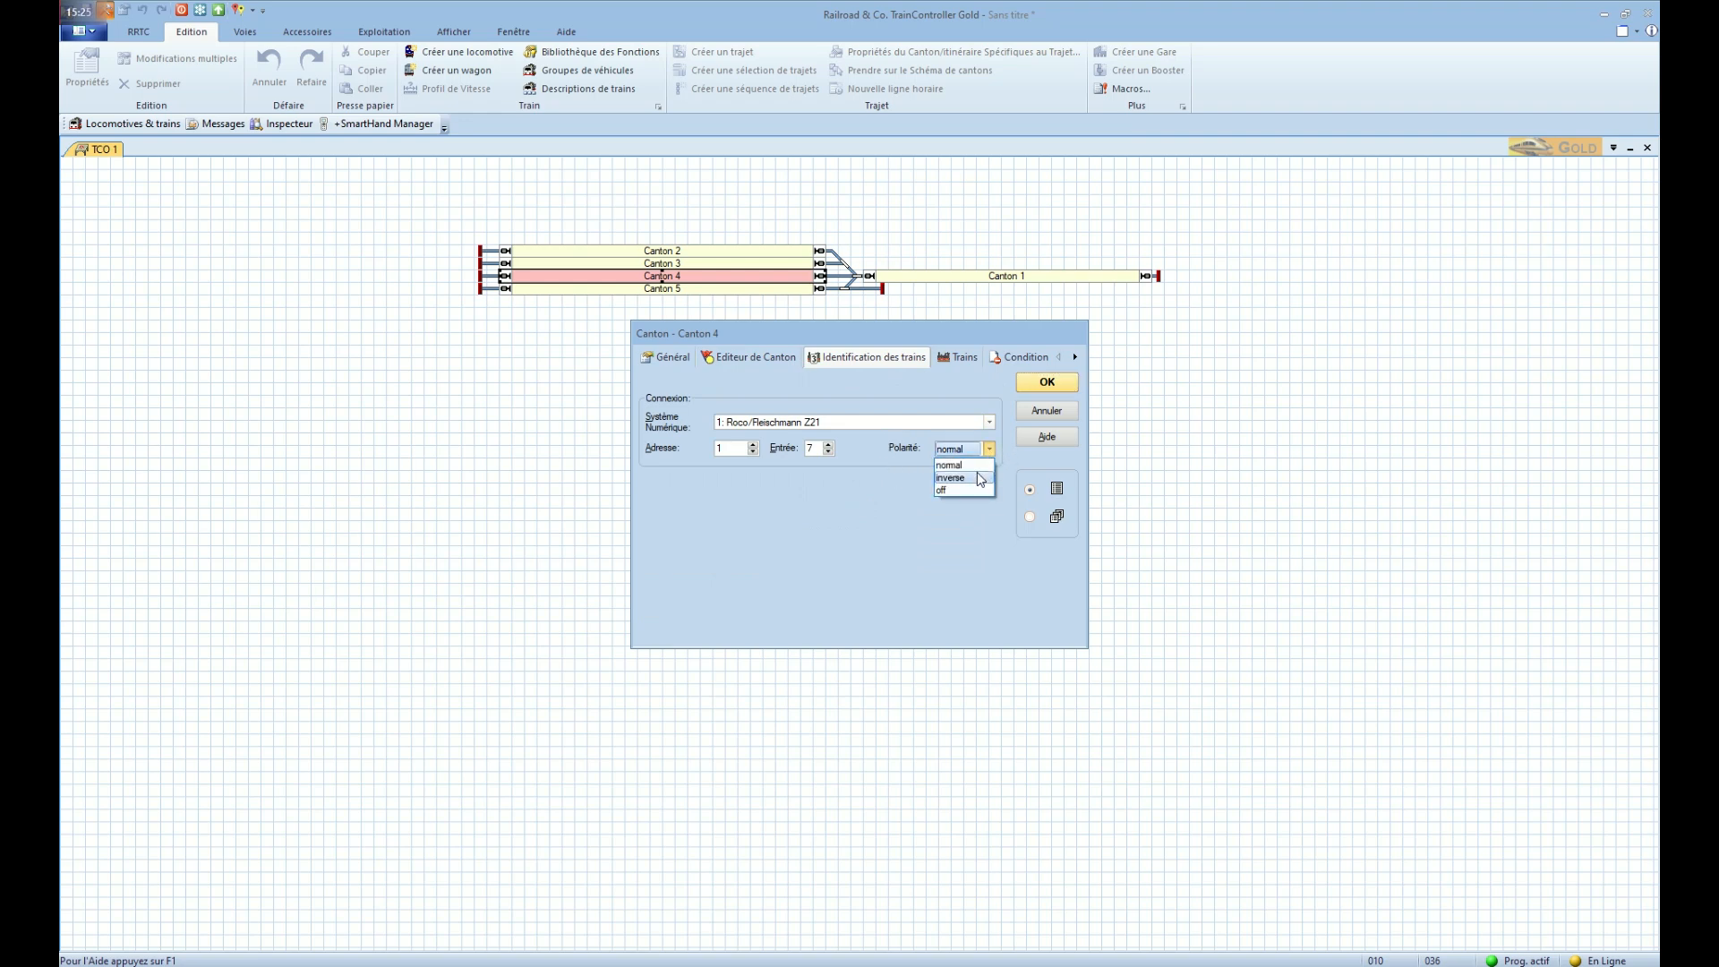
{"action": "left_click", "coordinate": [990, 566]}
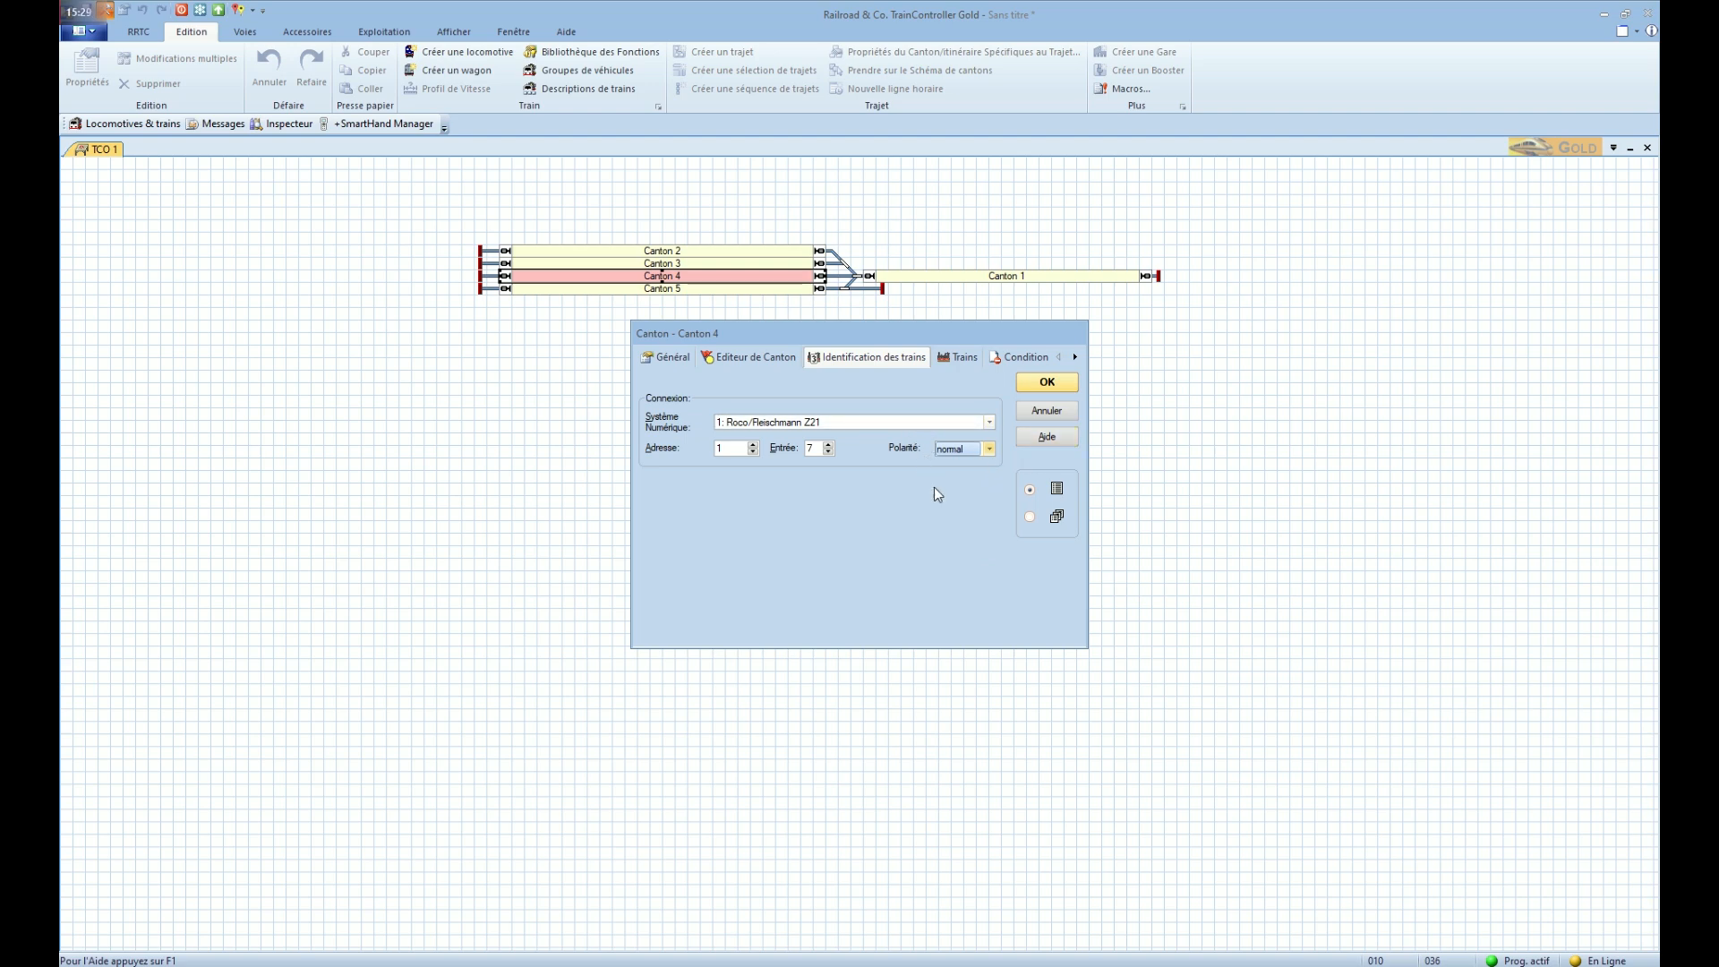
Draw a return track looping below the station from Canton 4's outer end to Canton 1's outer end
{"action": "left_click", "coordinate": [1040, 385]}
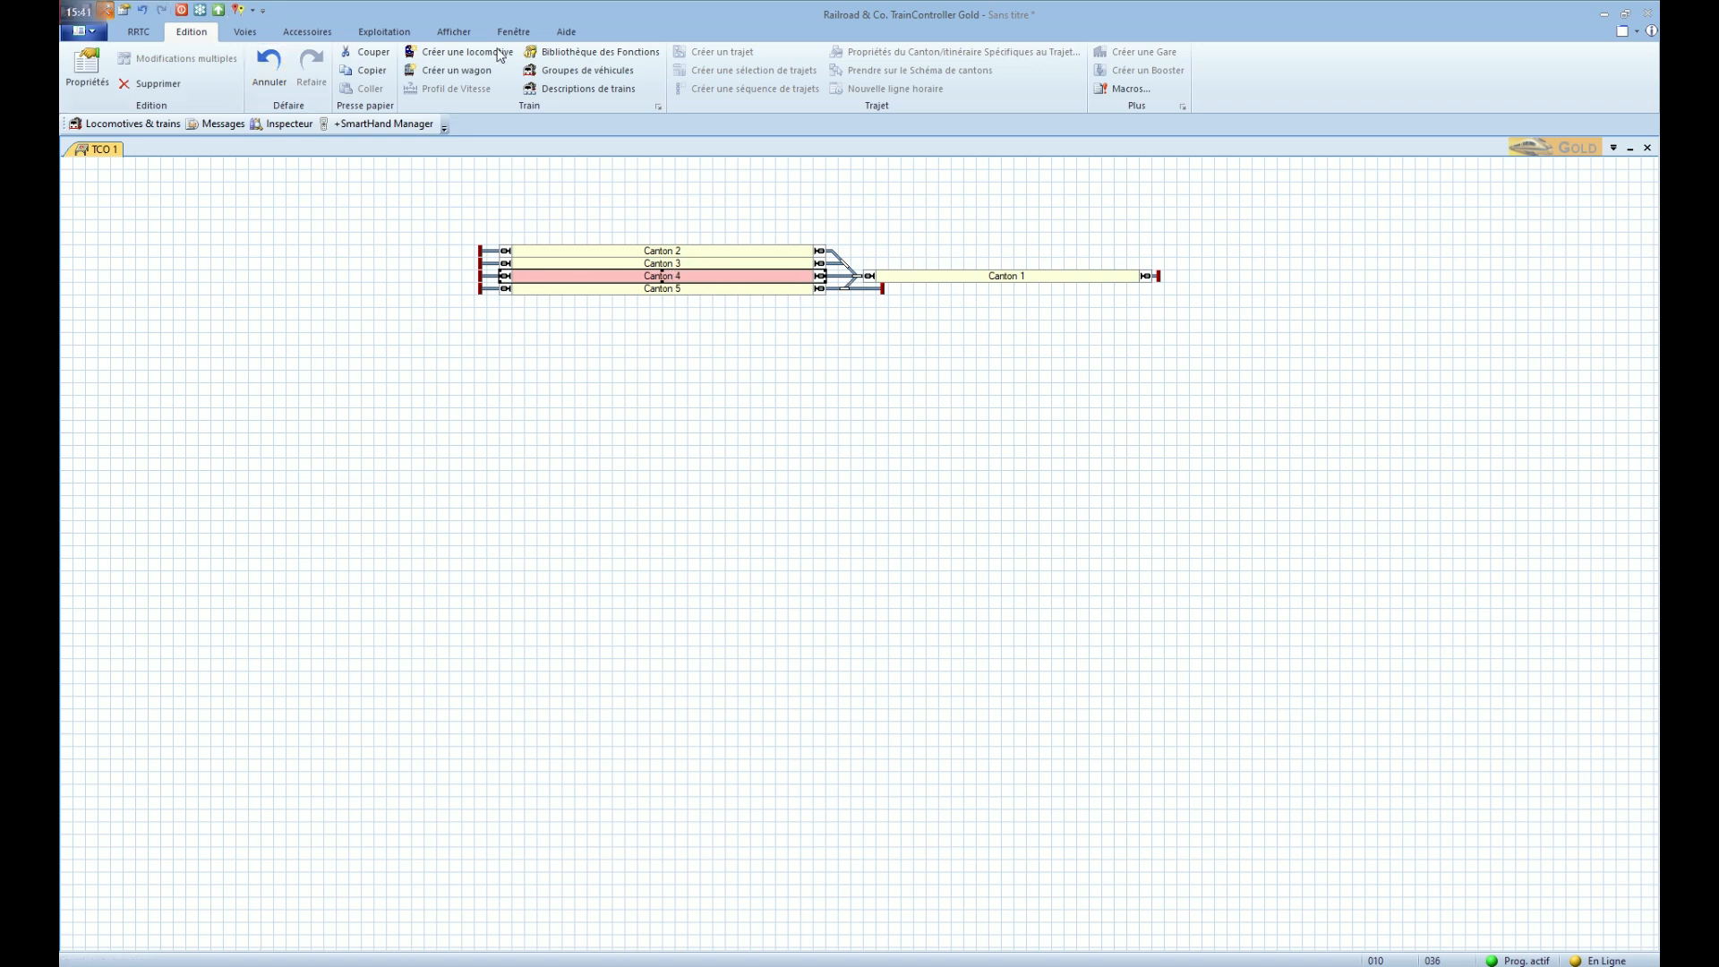
{"action": "left_click", "coordinate": [242, 31]}
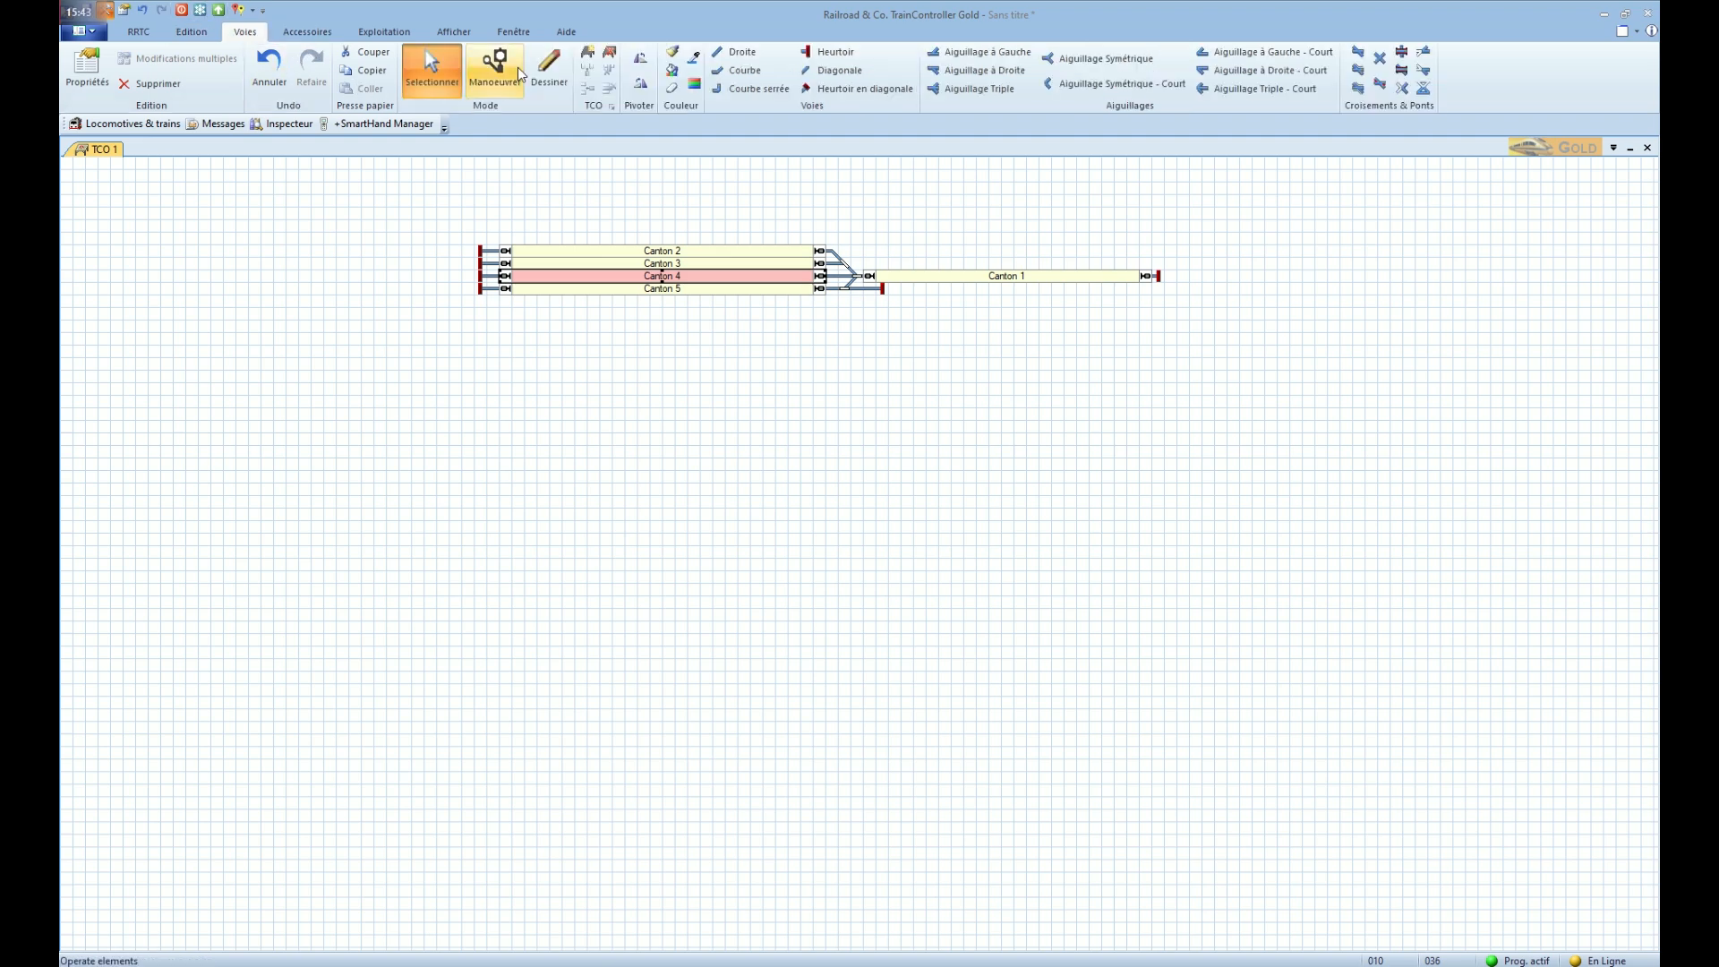
{"action": "left_click", "coordinate": [549, 70]}
{"action": "mouse_move", "coordinate": [483, 268]}
{"action": "left_mouse_down"}
{"action": "mouse_move", "coordinate": [393, 269]}
{"action": "mouse_move", "coordinate": [356, 318]}
{"action": "mouse_move", "coordinate": [352, 416]}
{"action": "mouse_move", "coordinate": [395, 472]}
{"action": "mouse_move", "coordinate": [1122, 475]}
{"action": "mouse_move", "coordinate": [1198, 430]}
{"action": "mouse_move", "coordinate": [1167, 457]}
{"action": "mouse_move", "coordinate": [1151, 445]}
{"action": "mouse_move", "coordinate": [1185, 426]}
{"action": "mouse_move", "coordinate": [1170, 426]}
{"action": "mouse_move", "coordinate": [1170, 276]}
{"action": "left_mouse_up"}
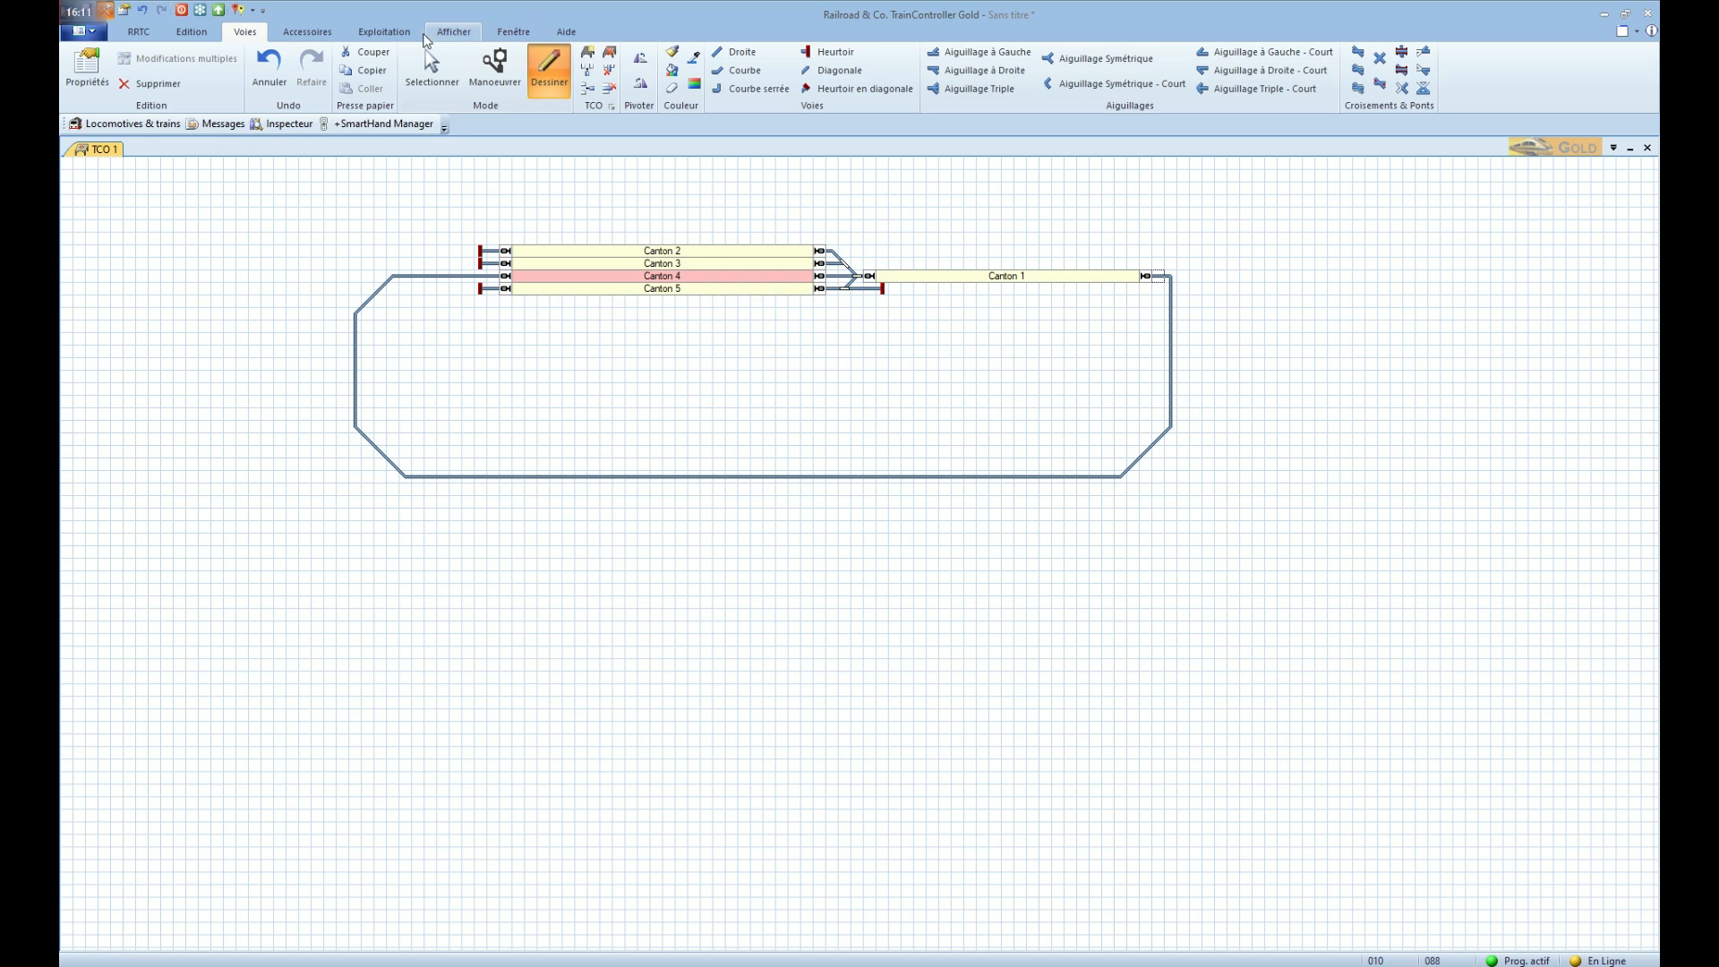
Place a new block on the loop's lower straight track and lengthen it to cover most of that straight
{"action": "left_click", "coordinate": [406, 34]}
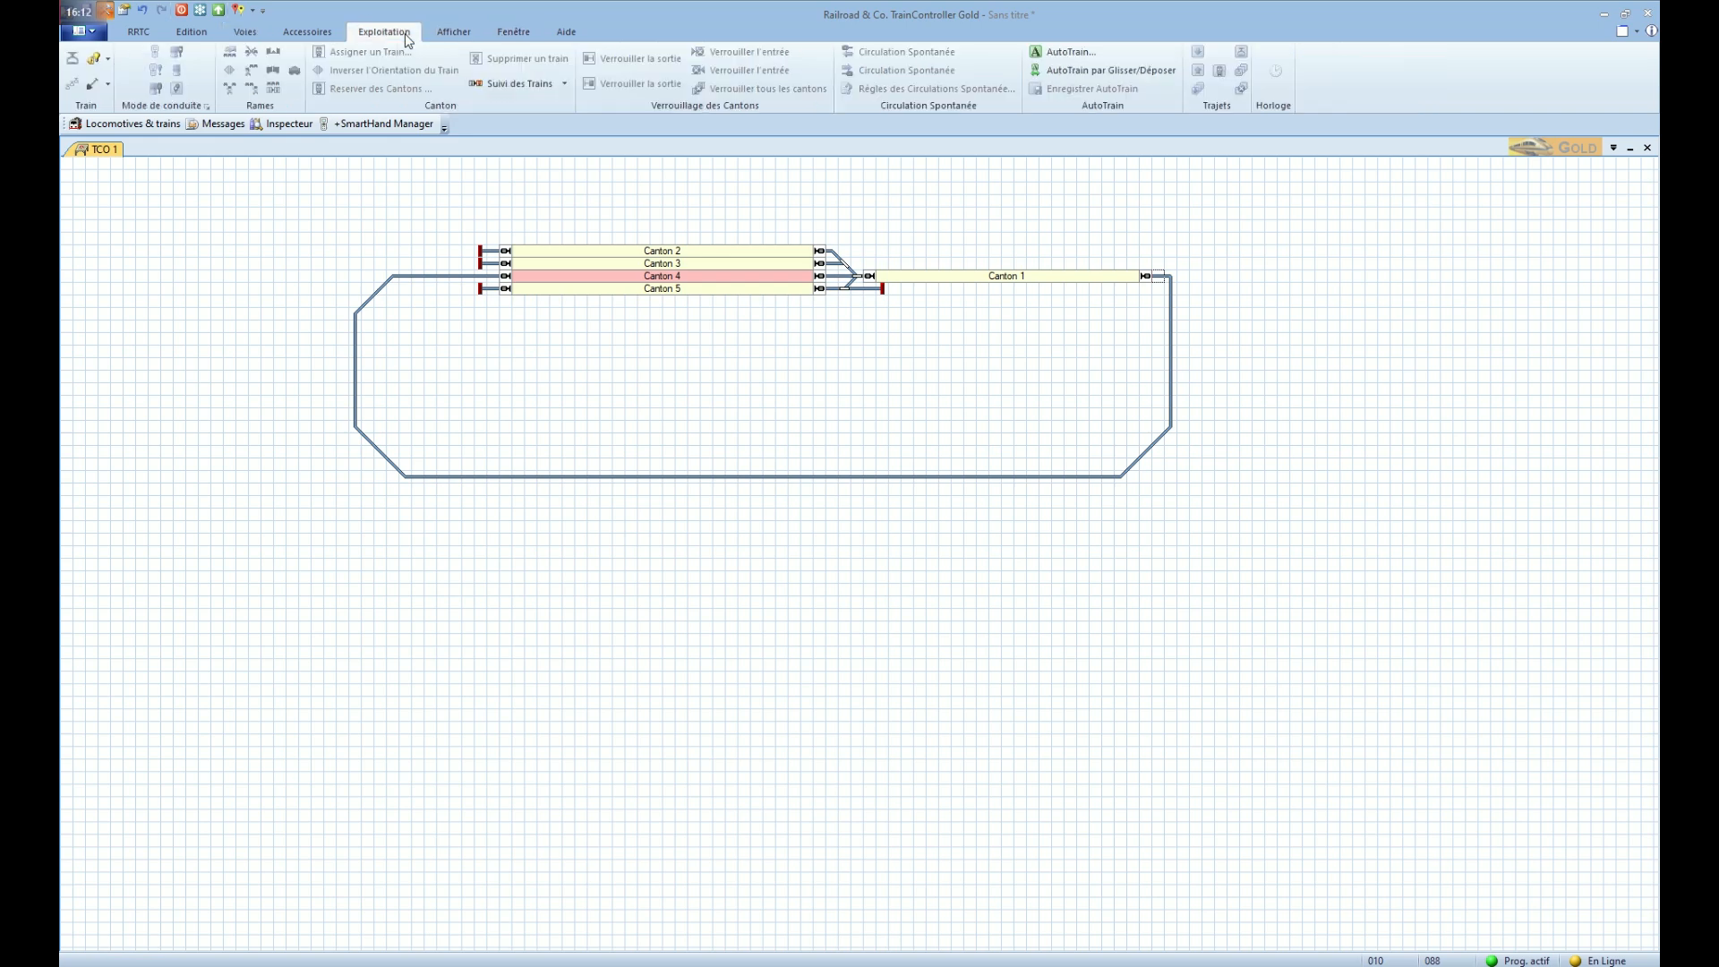
{"action": "left_click", "coordinate": [336, 27]}
{"action": "left_click", "coordinate": [1270, 58]}
{"action": "left_click_drag", "start_coordinate": [484, 477], "coordinate": [584, 477]}
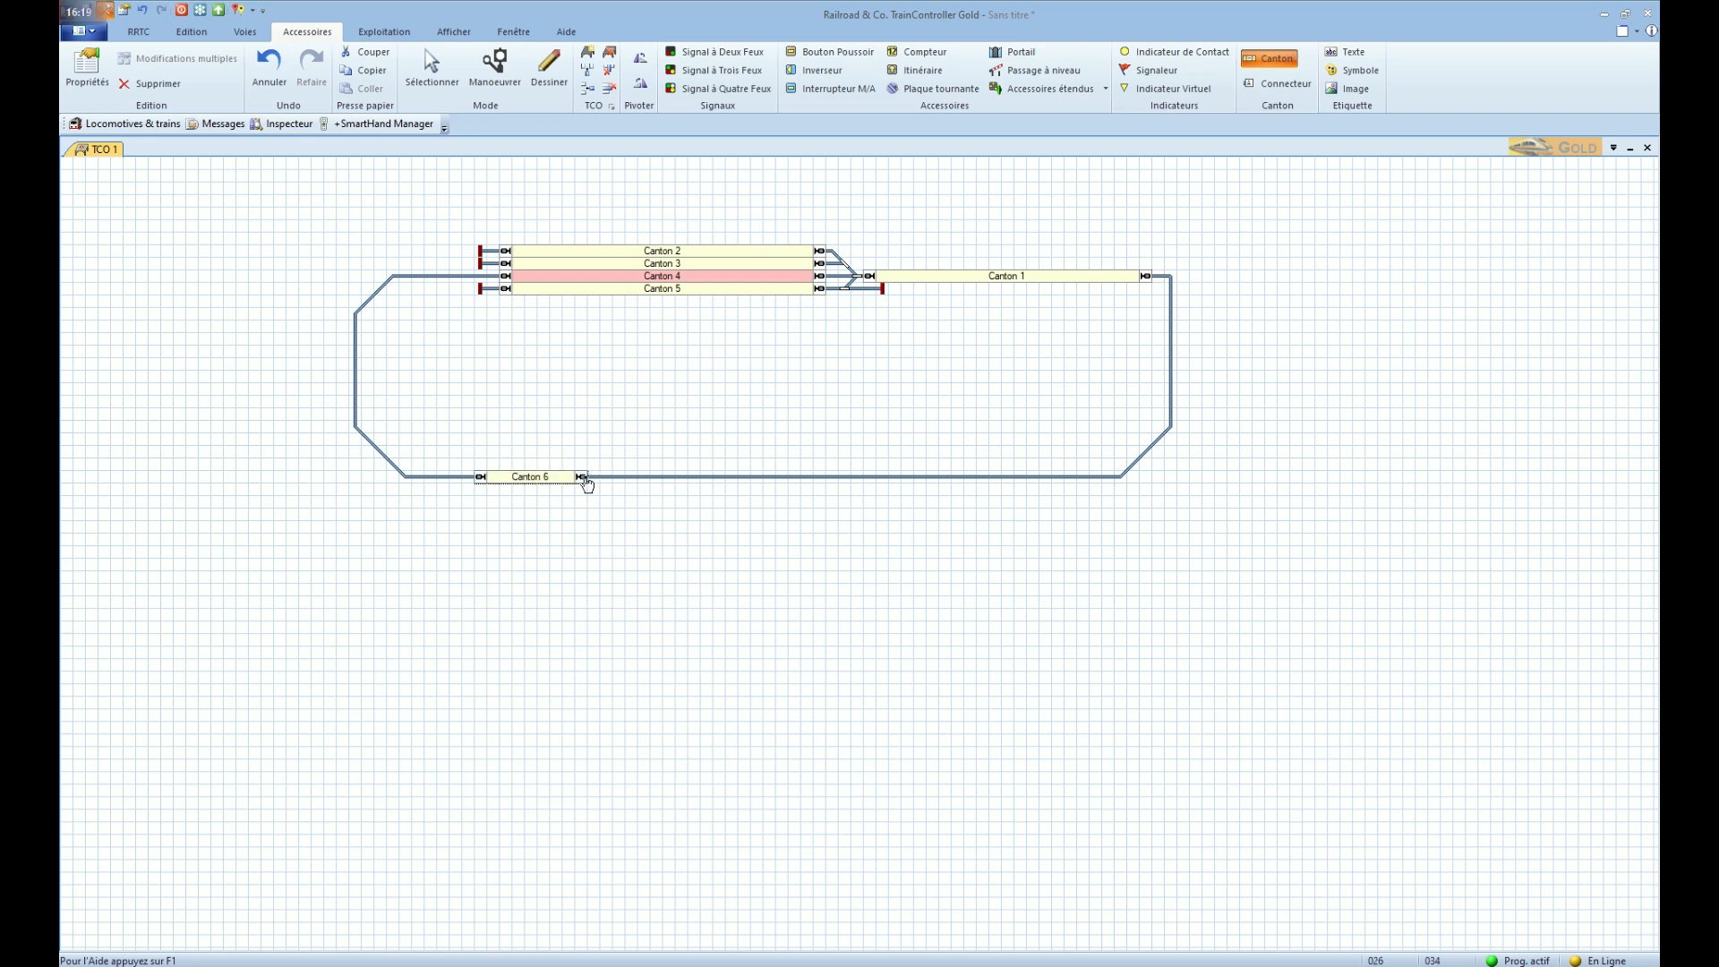
{"action": "left_click_drag", "start_coordinate": [586, 484], "coordinate": [1025, 484]}
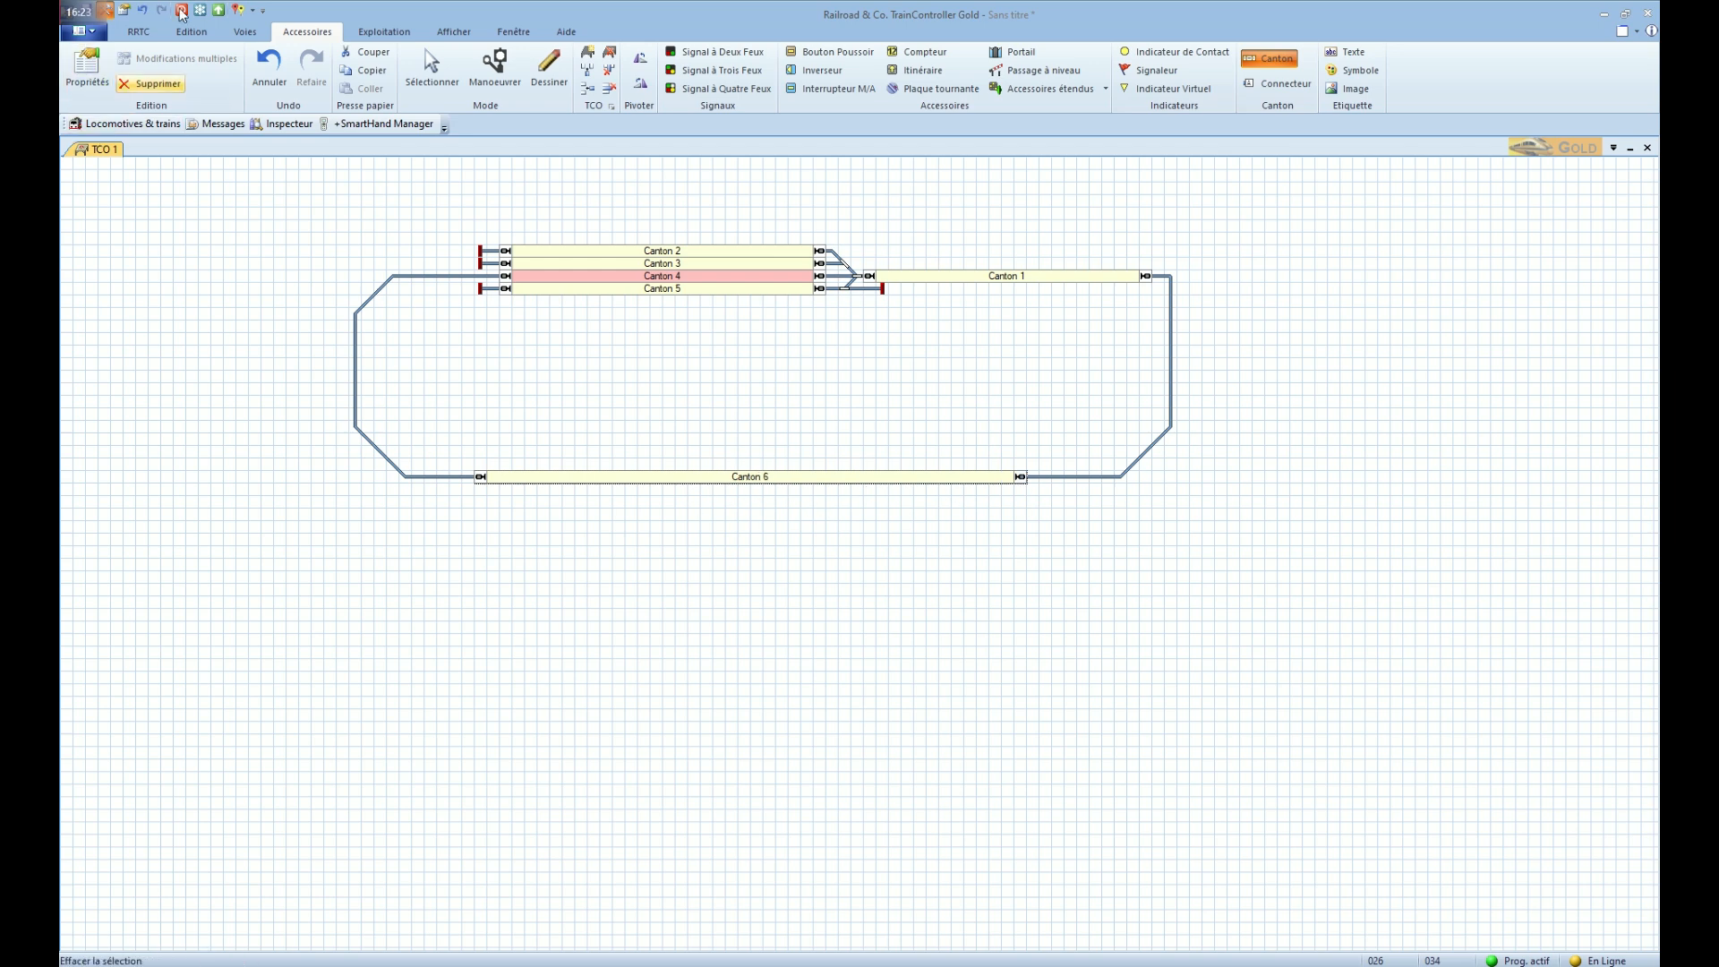
Set Canton 6's train identification to 1: Roco/Fleischmann Z21 with address 2 and input 1
{"action": "left_click", "coordinate": [431, 67]}
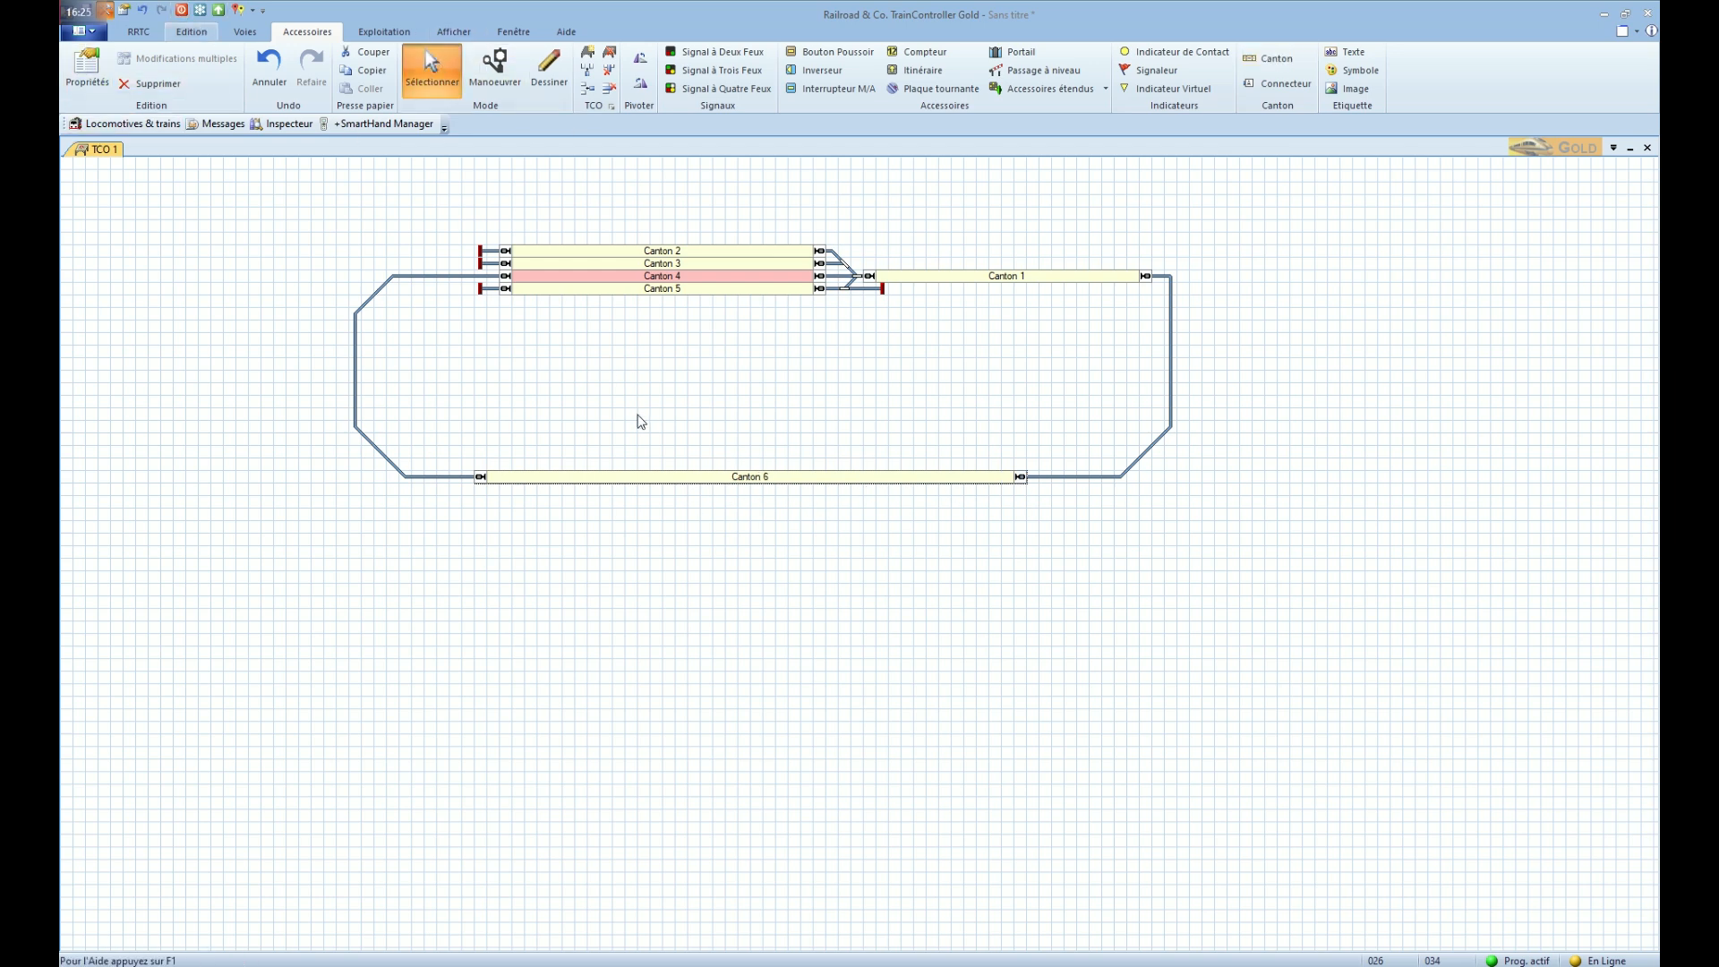
{"action": "left_click", "coordinate": [645, 485]}
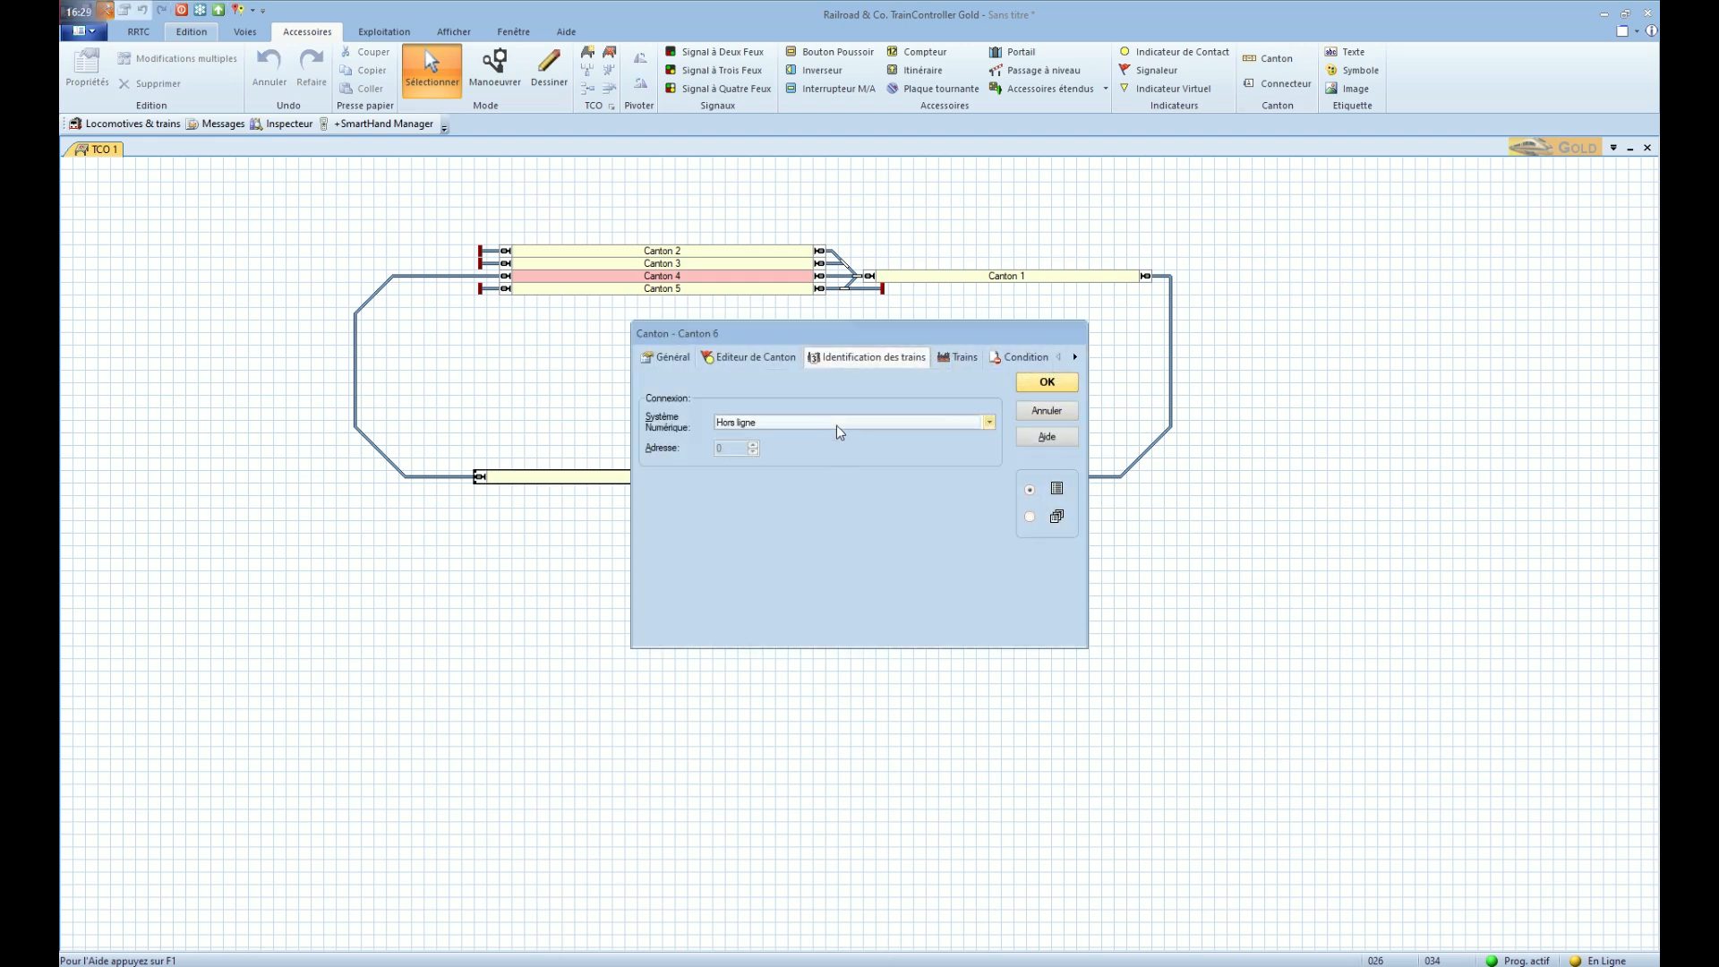
{"action": "left_click", "coordinate": [837, 426]}
{"action": "left_click", "coordinate": [825, 439]}
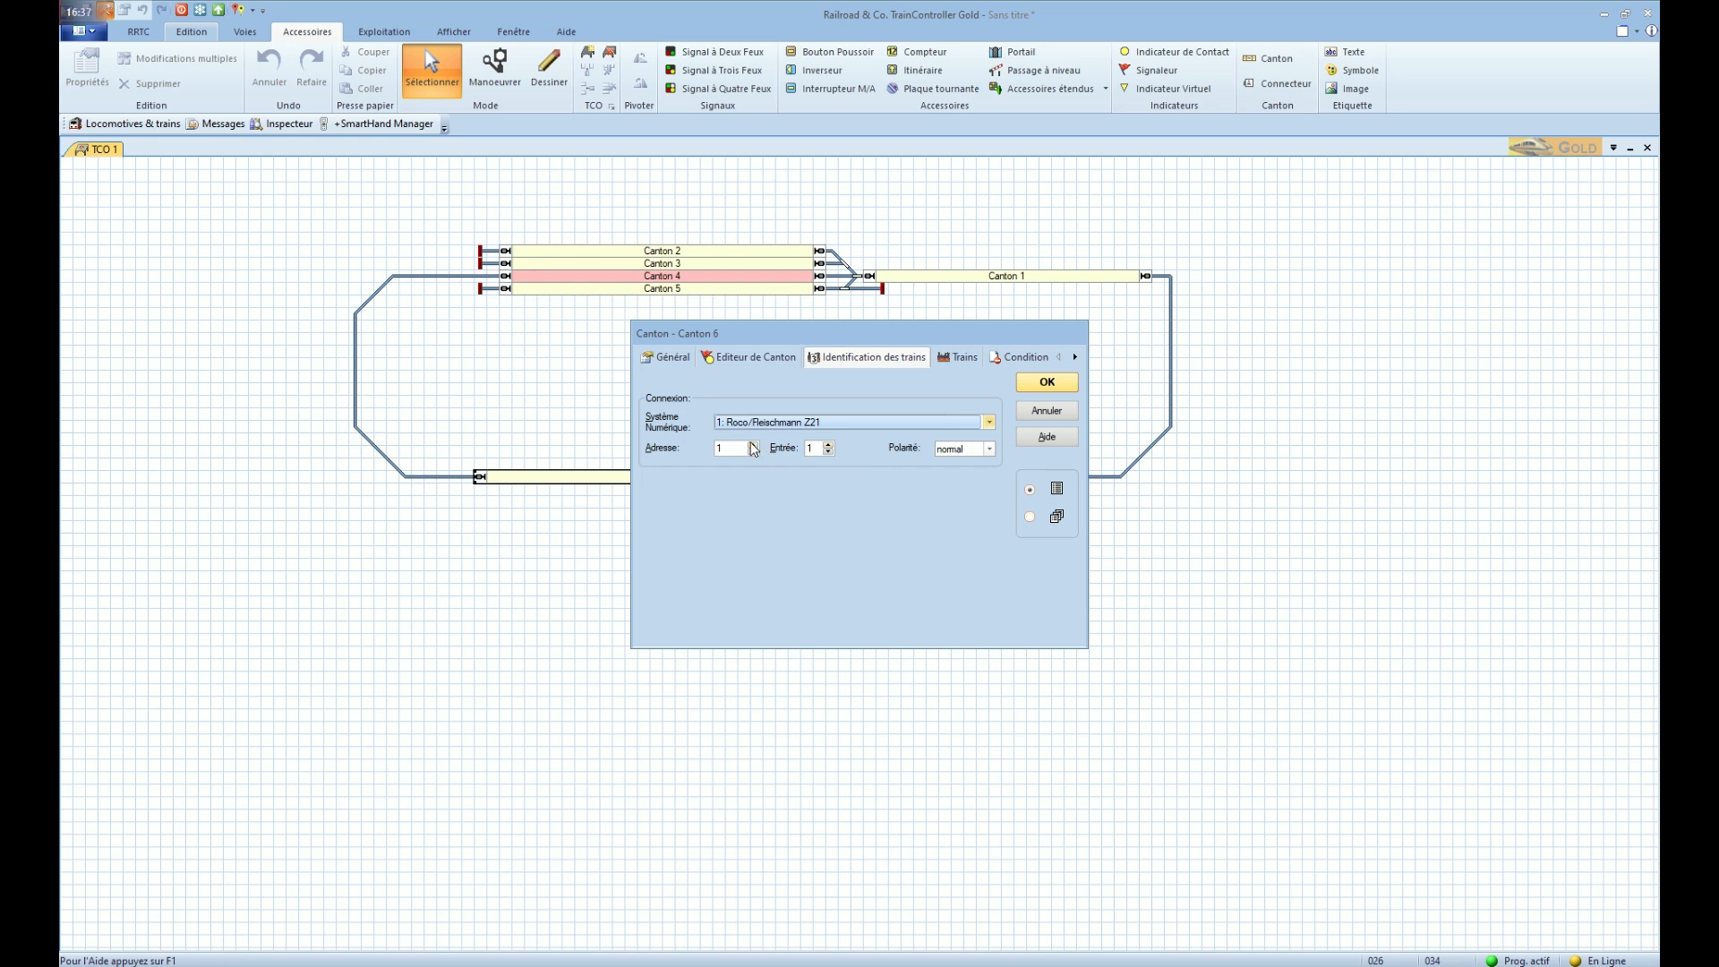
{"action": "left_click", "coordinate": [753, 445]}
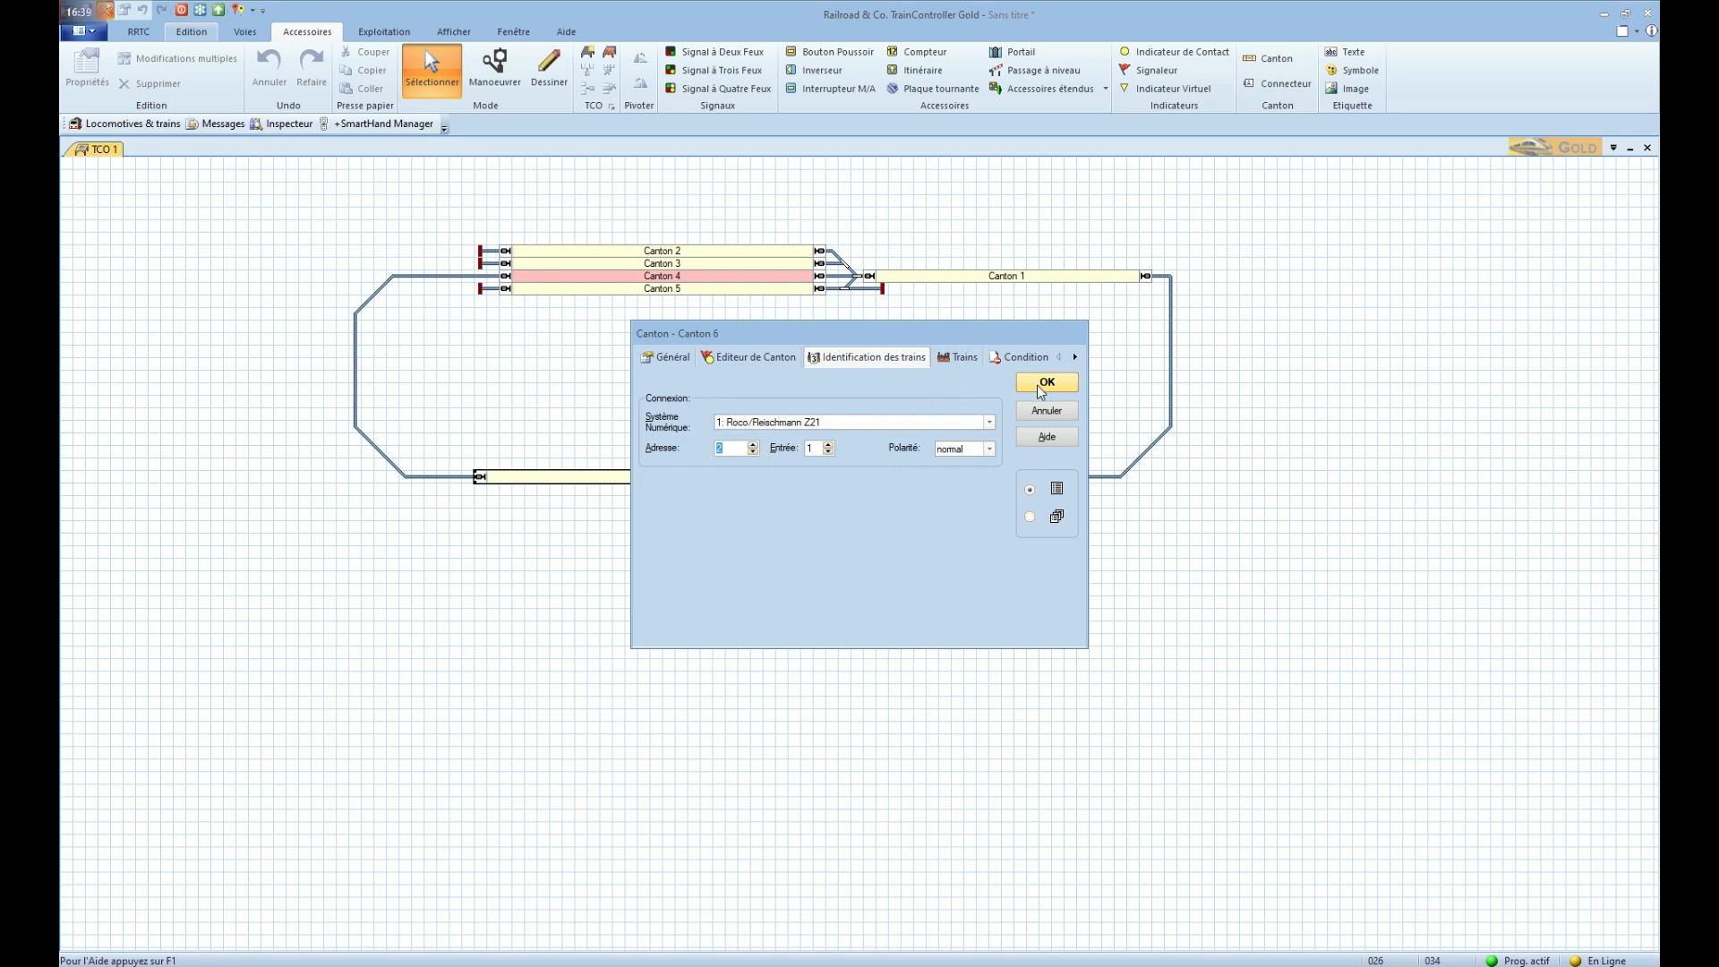
Add a contact indicator to Canton 6, connected to 1: Roco/Fleischmann Z21 - CAN-Bus (10808 et compatible) with address 2 and input 1
{"action": "left_click", "coordinate": [744, 357]}
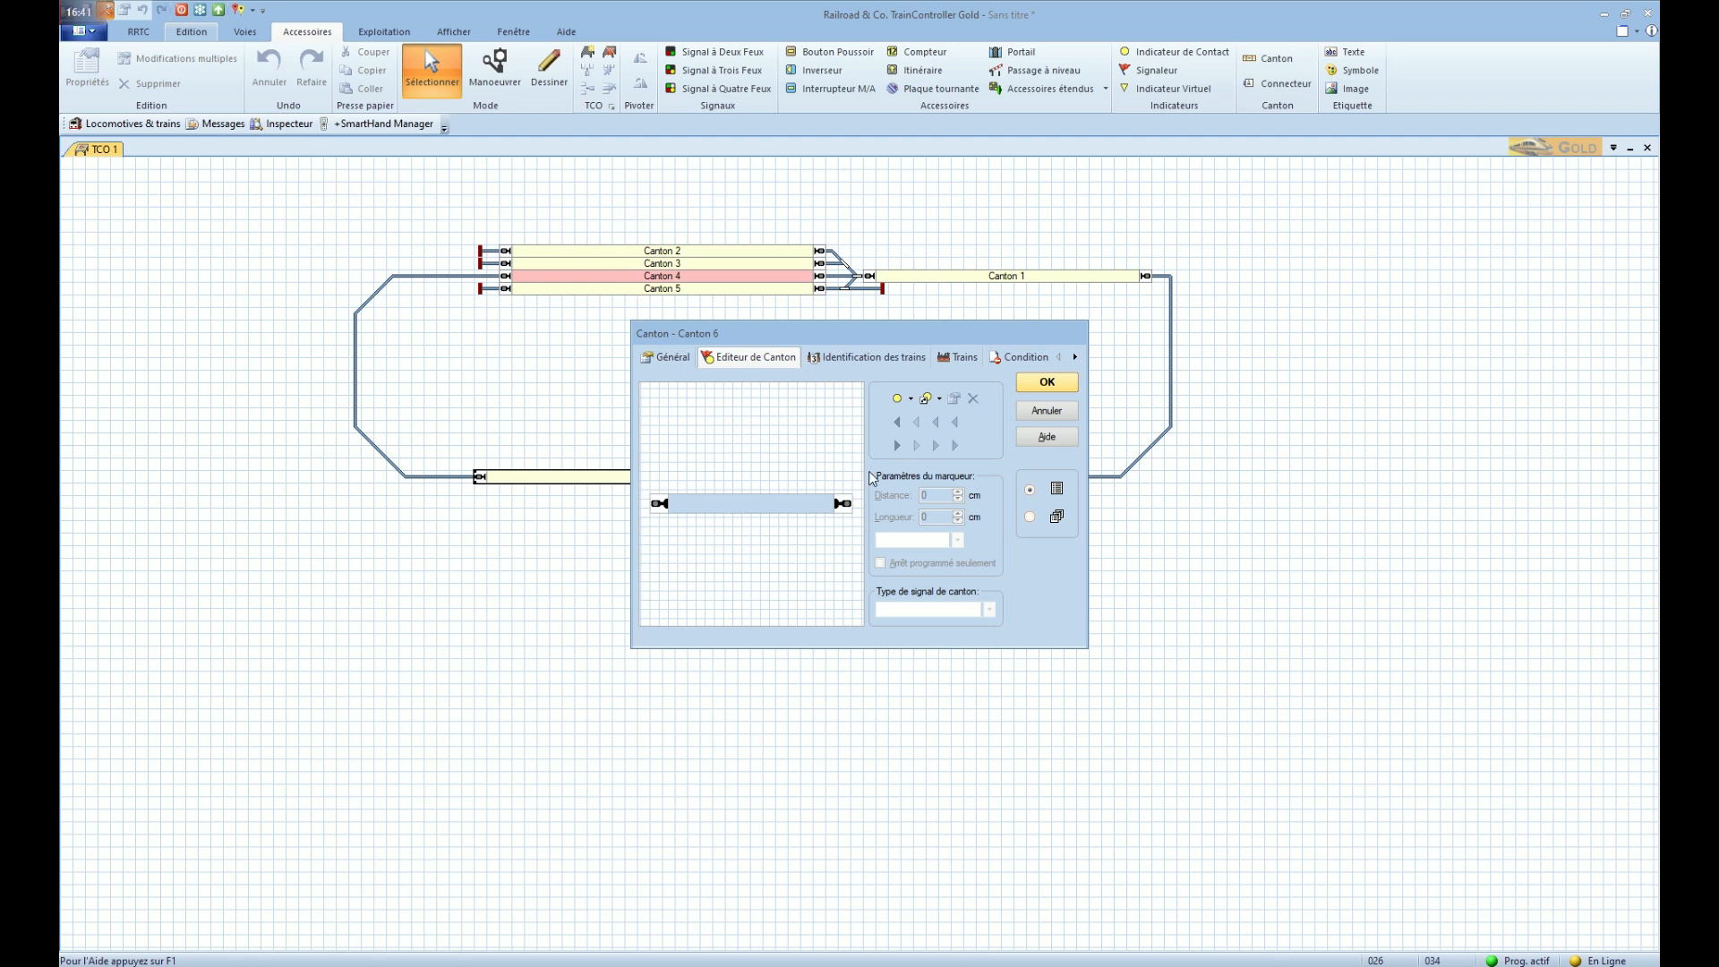
{"action": "left_click", "coordinate": [896, 398]}
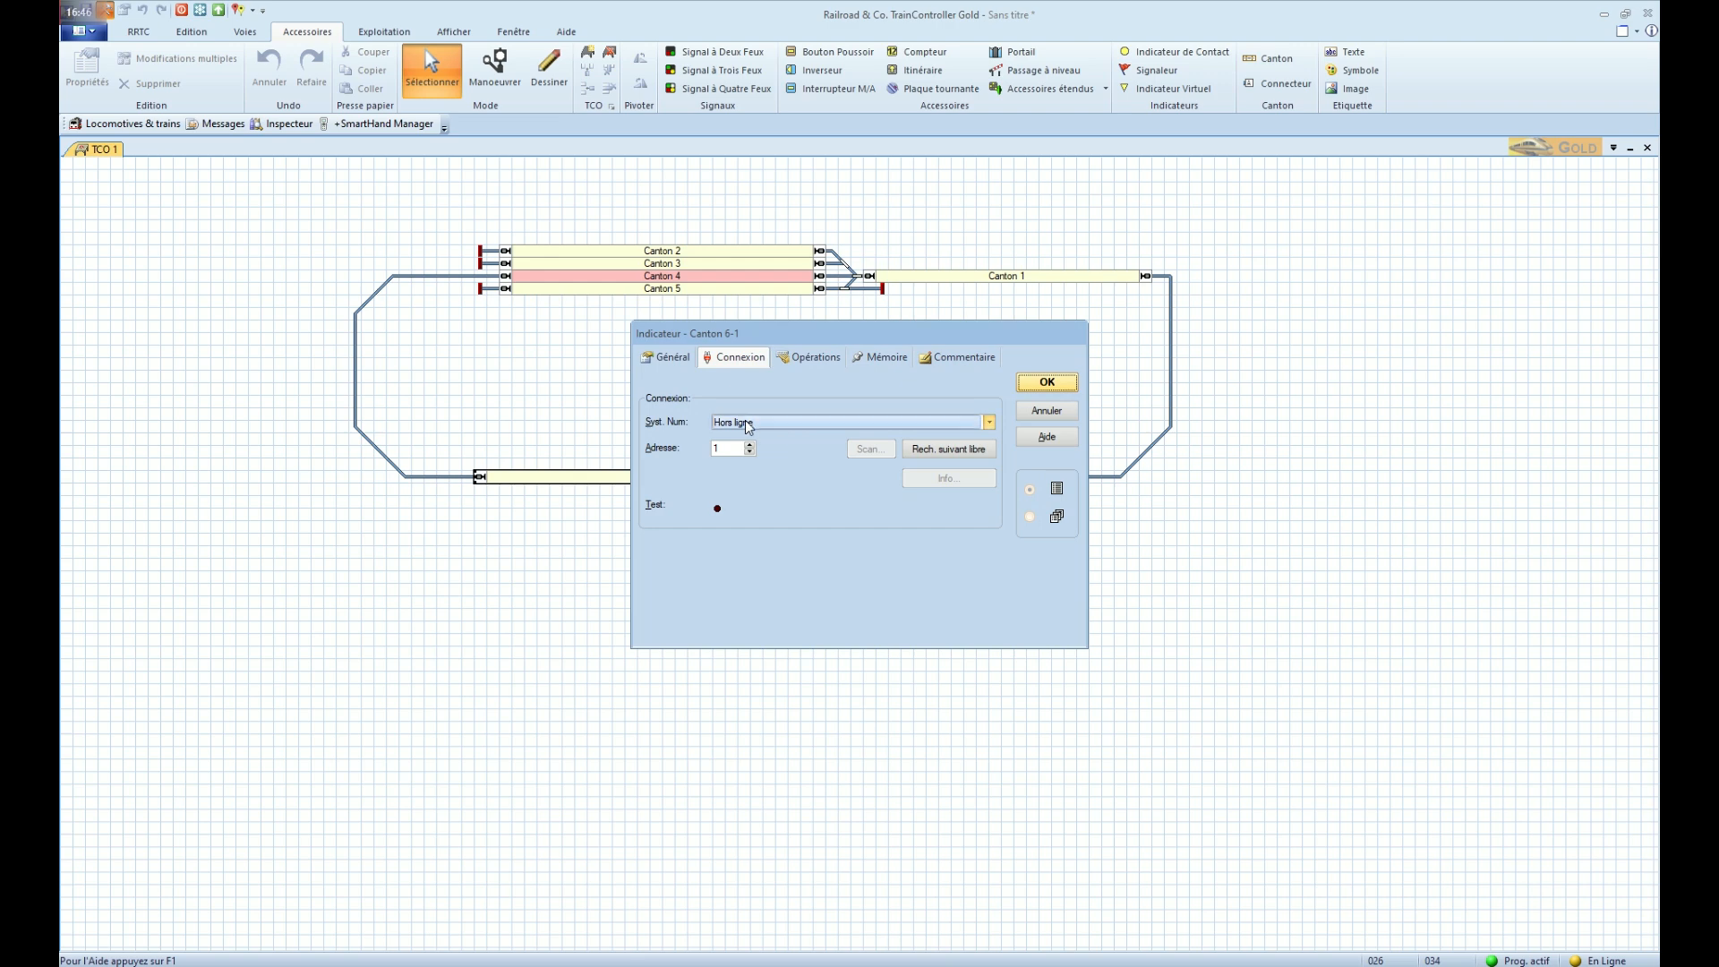
{"action": "left_click", "coordinate": [768, 421]}
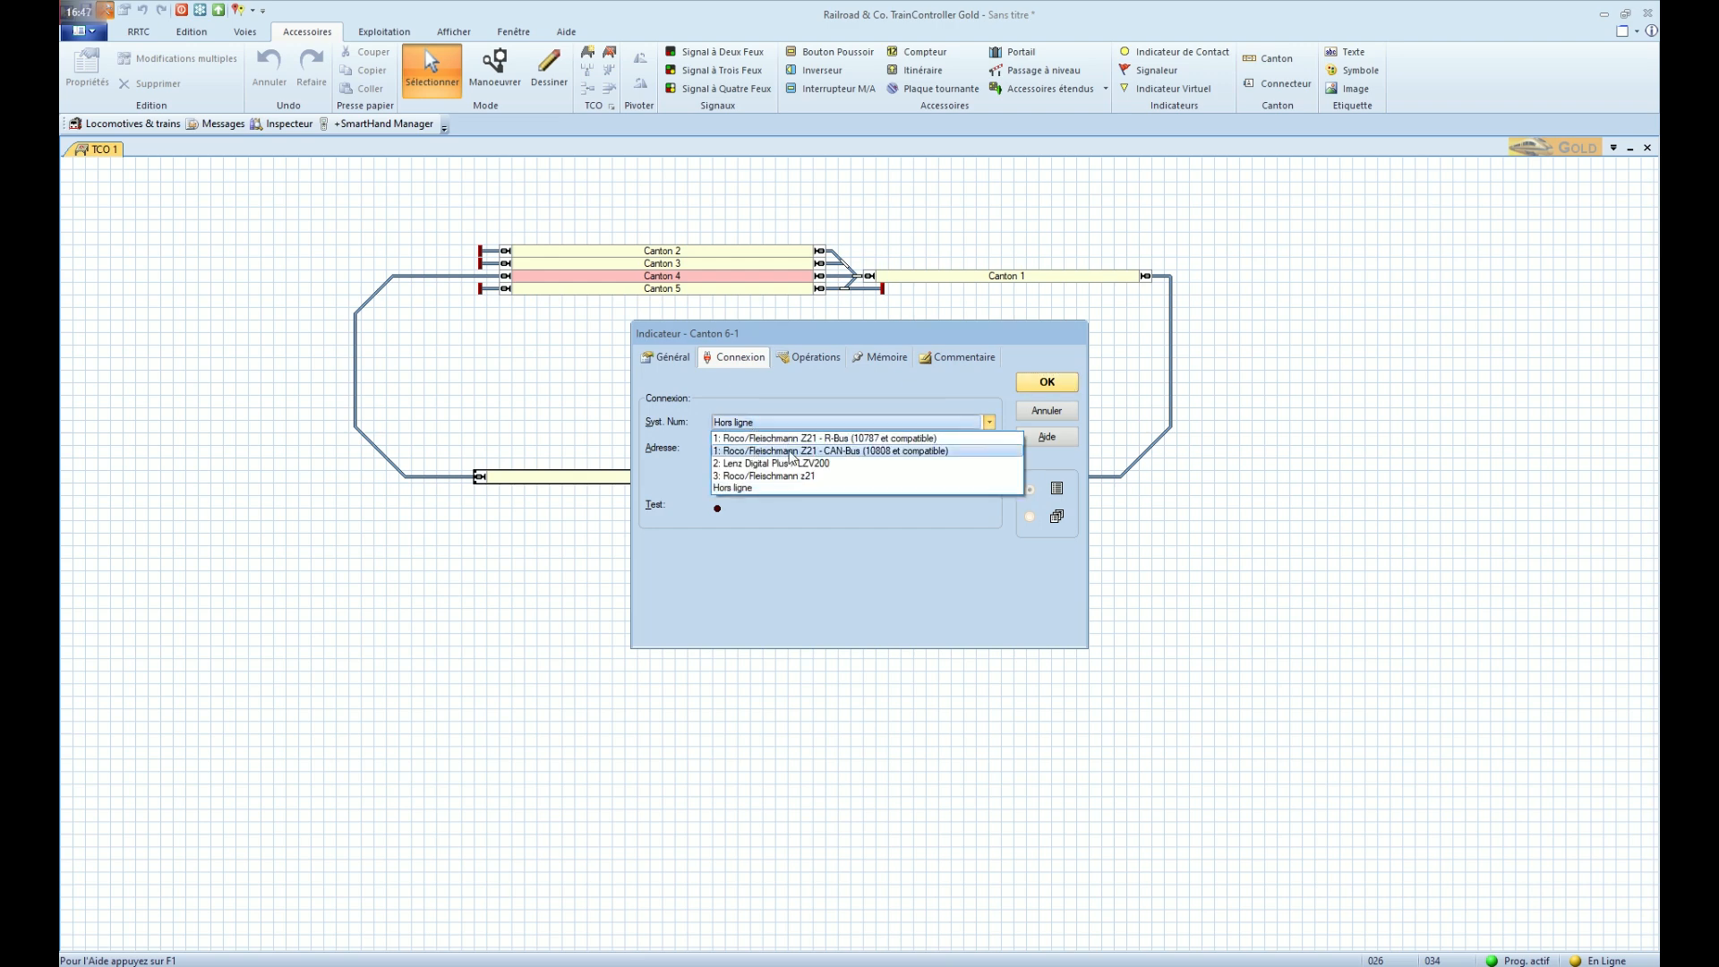
{"action": "left_click", "coordinate": [787, 451]}
{"action": "left_click", "coordinate": [749, 446]}
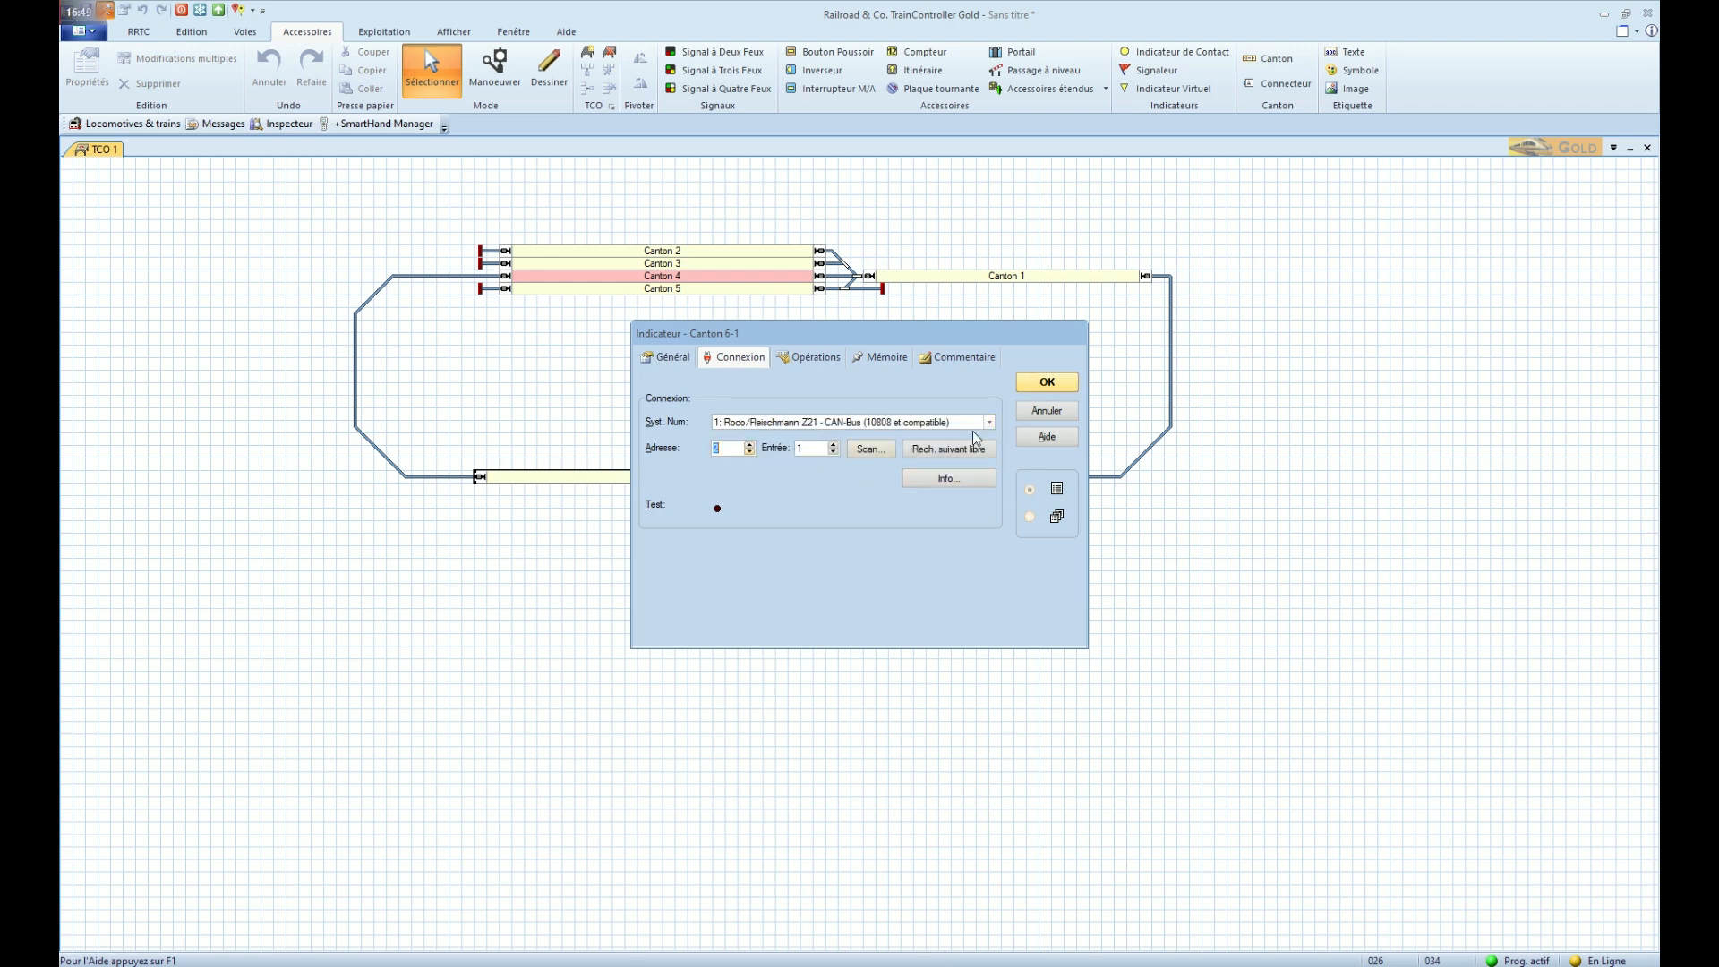
{"action": "left_click", "coordinate": [1043, 385]}
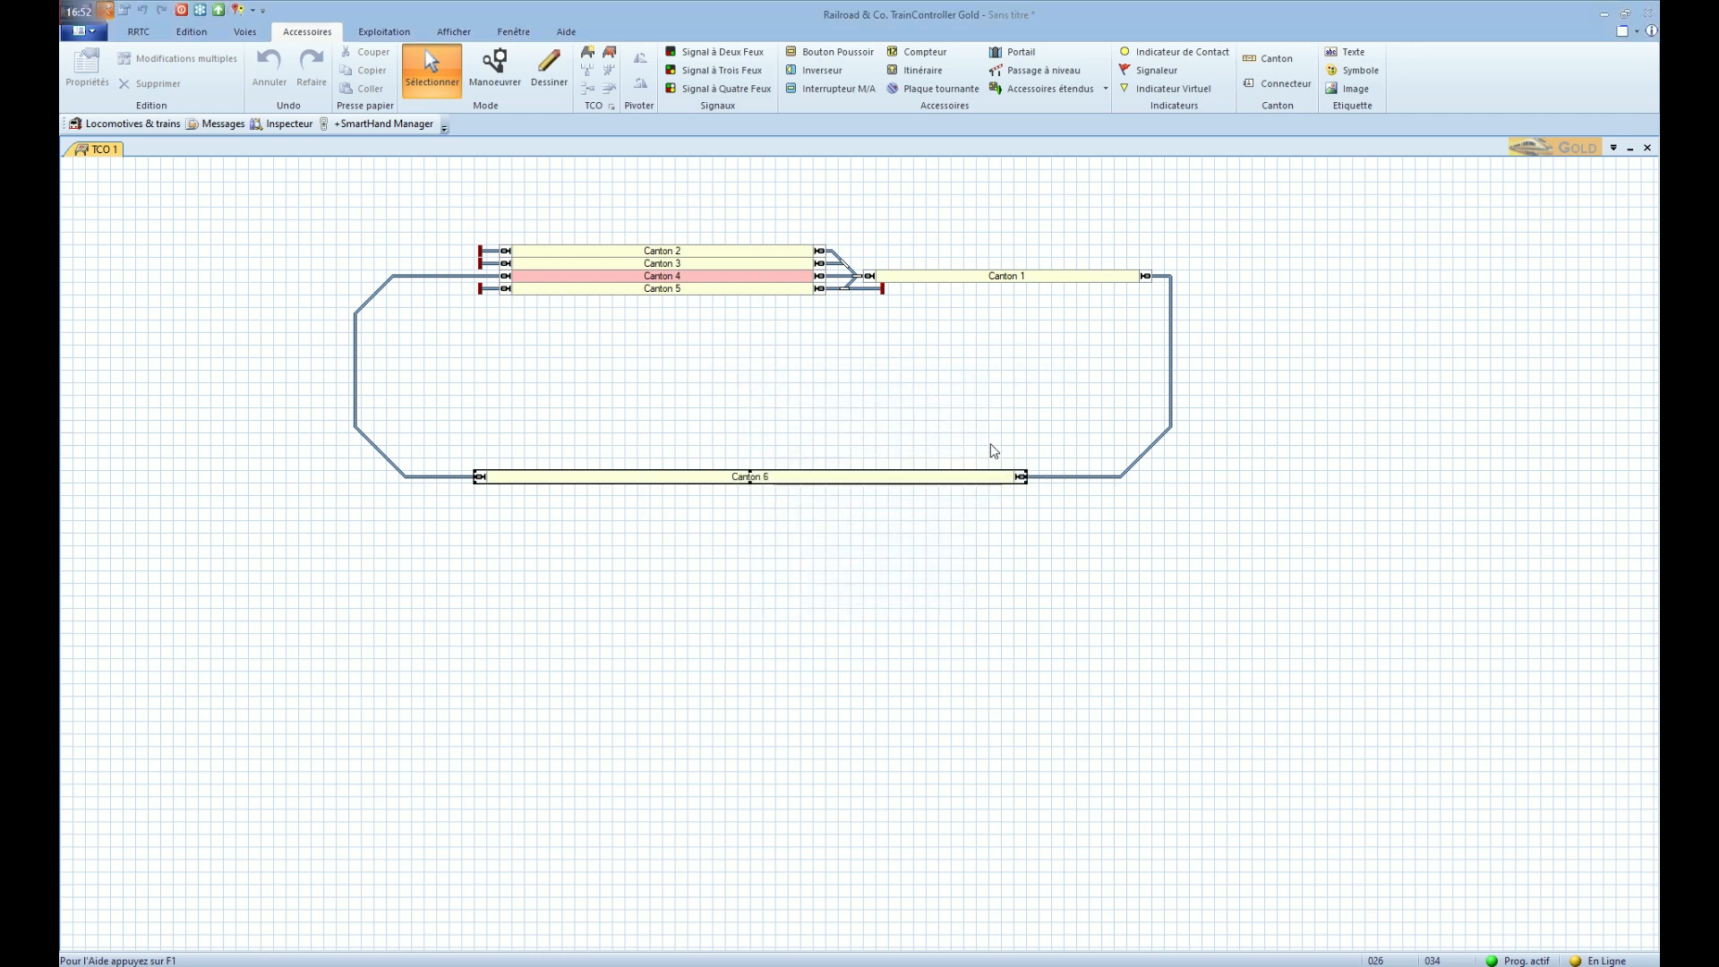
{"action": "double_click", "coordinate": [912, 483]}
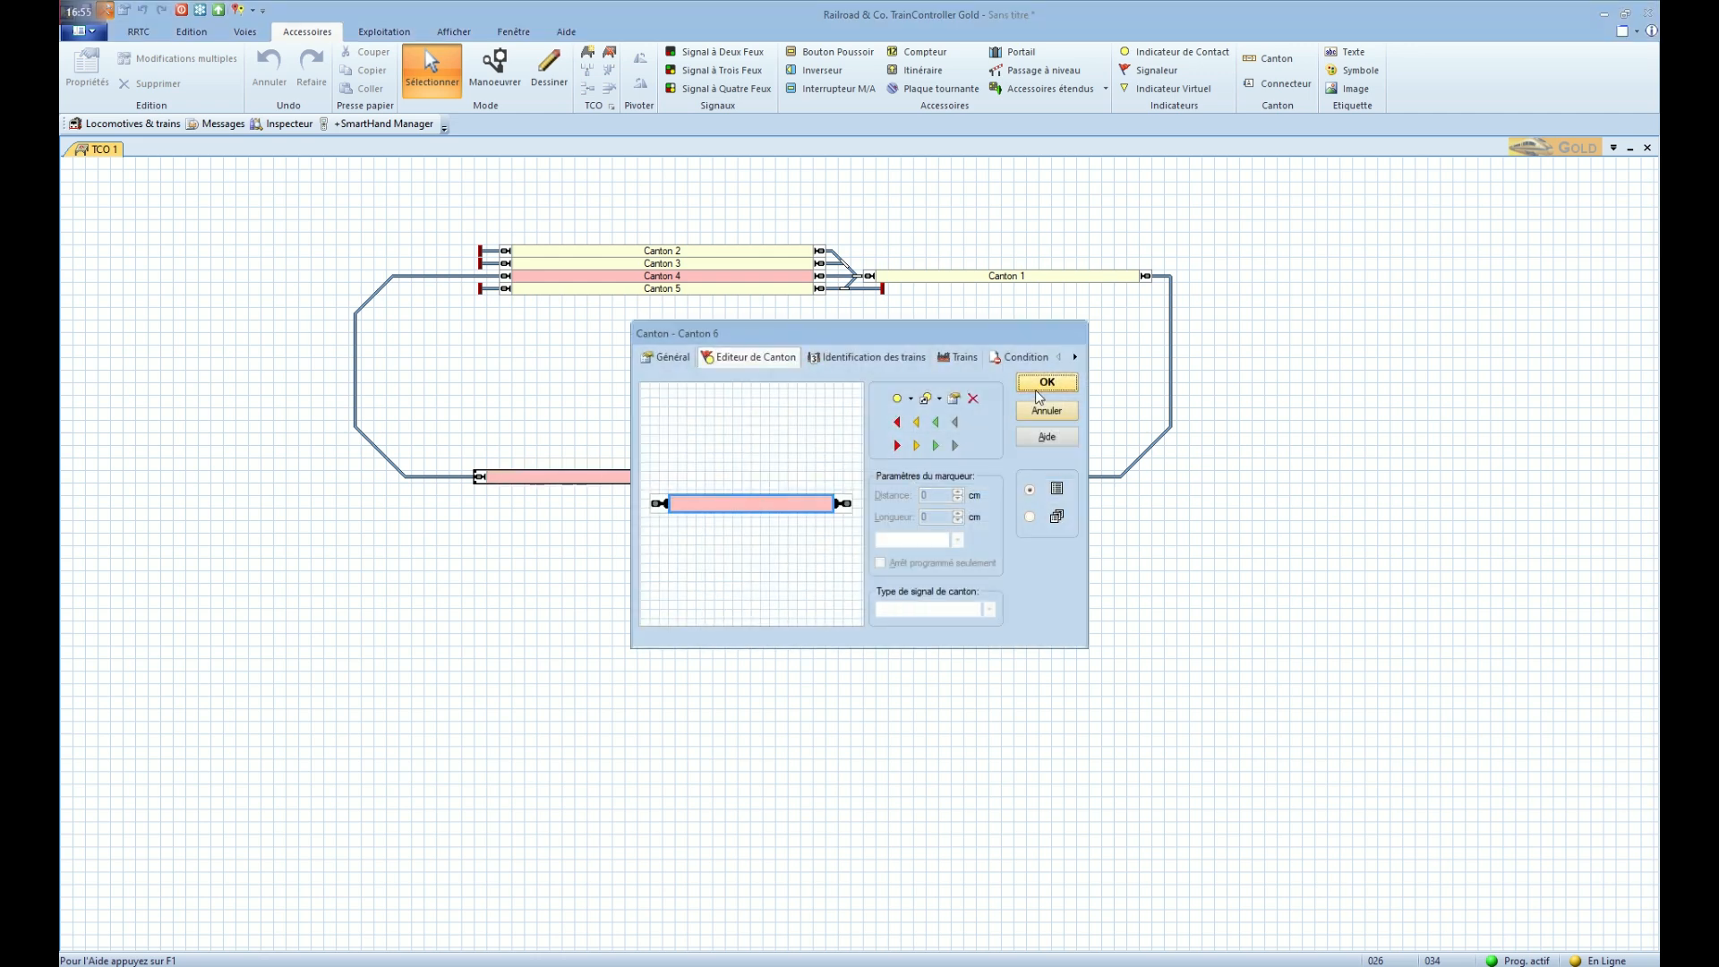
{"action": "left_click", "coordinate": [1037, 384]}
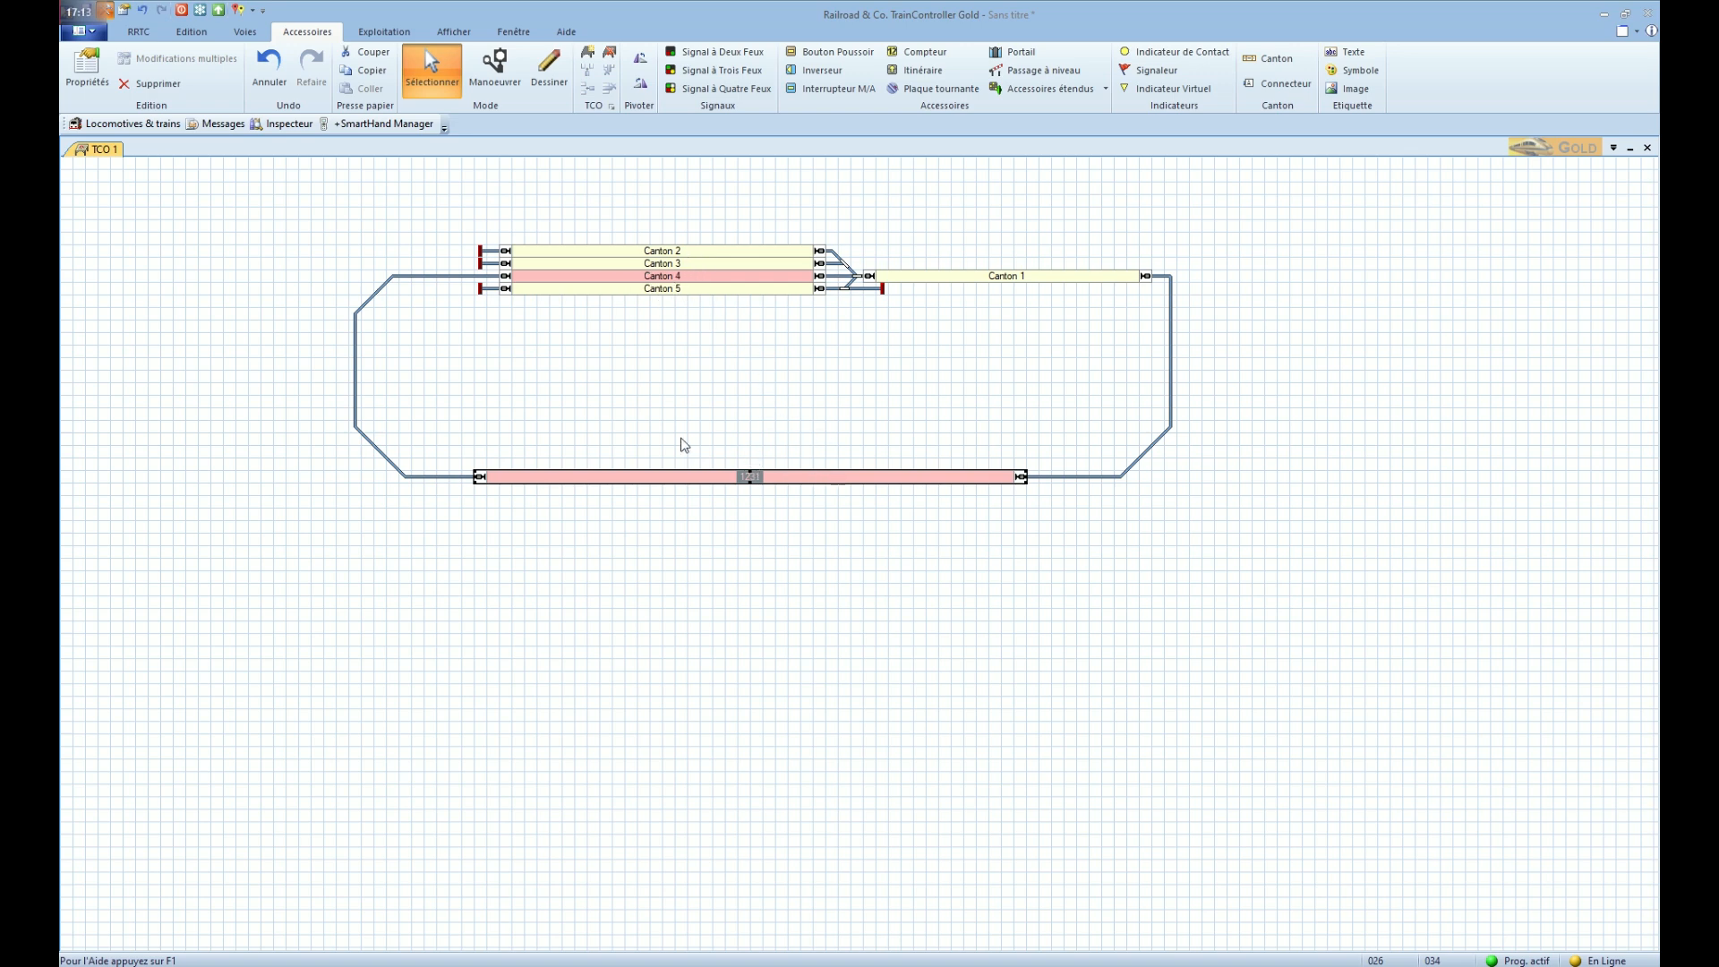
Set the polarity of Canton 6's train identification to inverse and apply the block properties
{"action": "left_click_drag", "start_coordinate": [477, 482], "coordinate": [754, 495]}
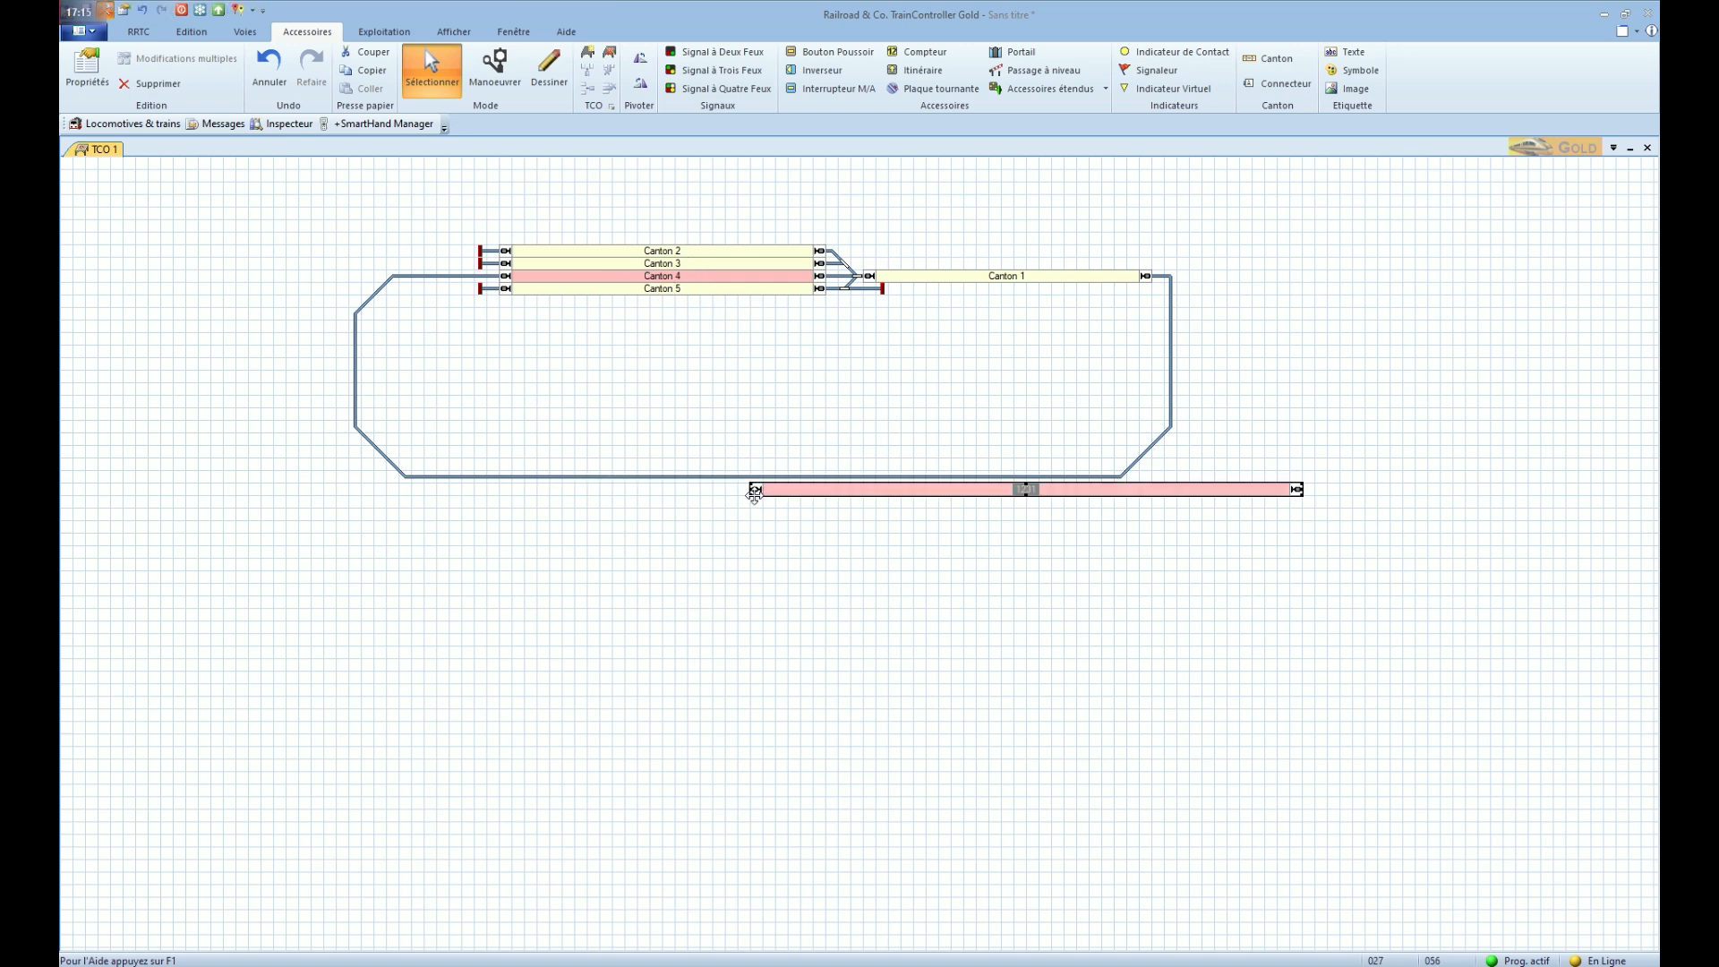
{"action": "key", "text": "ctrl+z"}
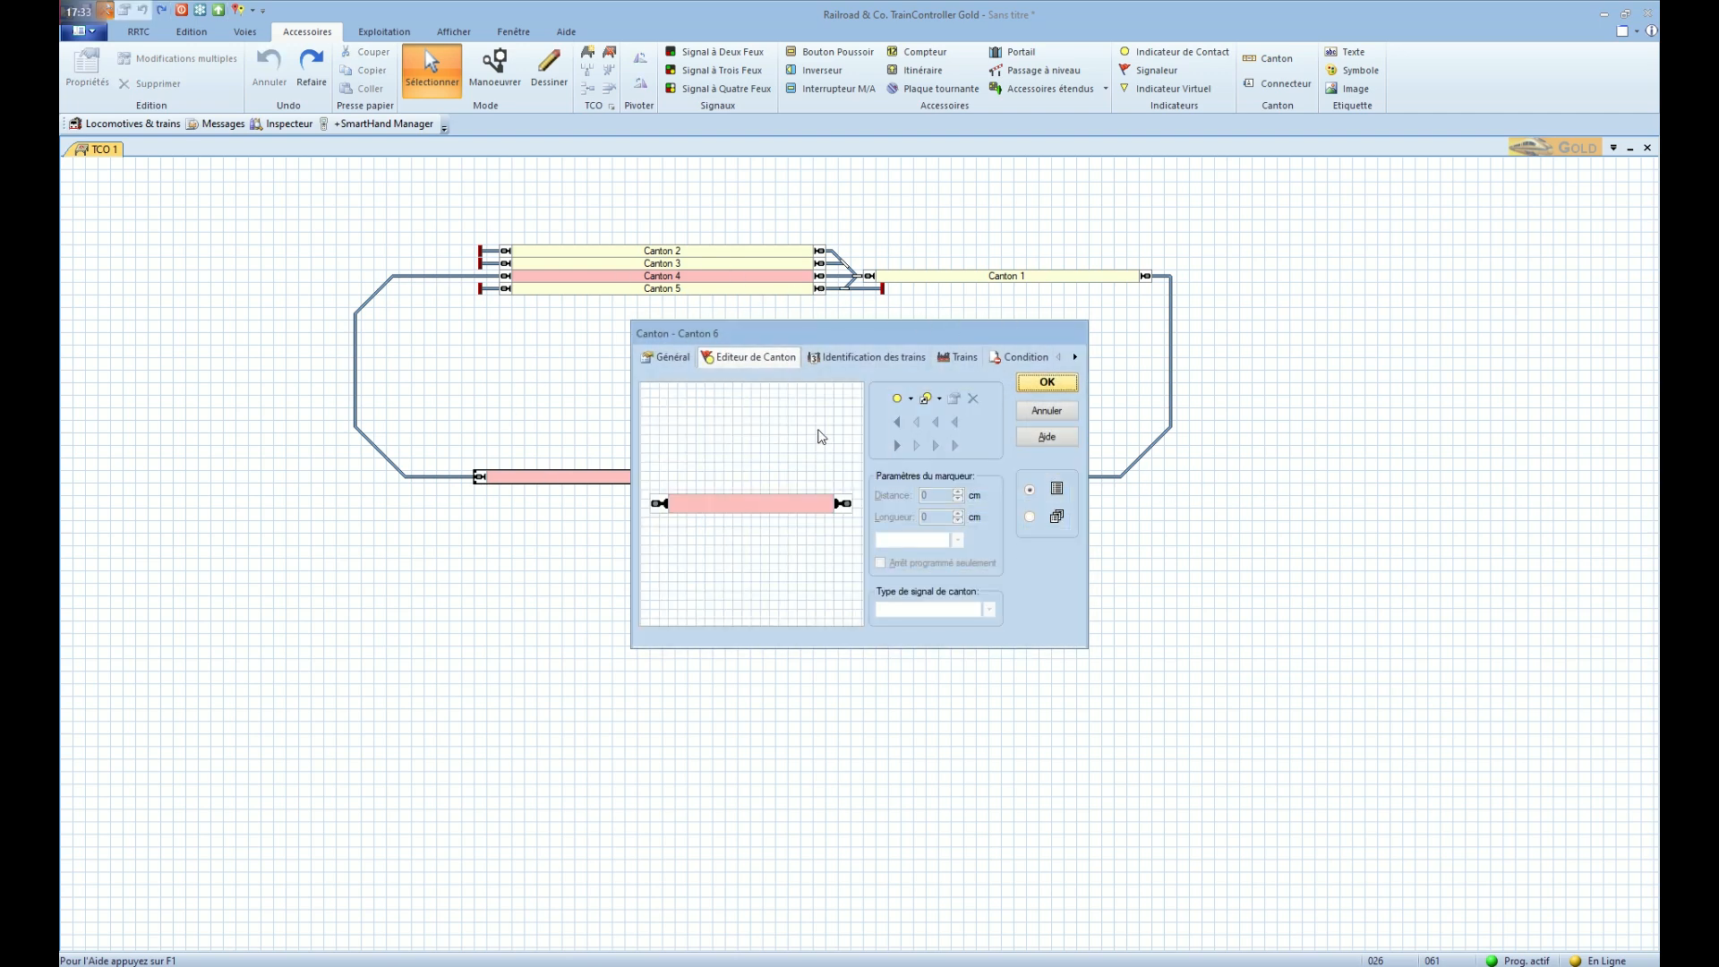
{"action": "left_click", "coordinate": [873, 356]}
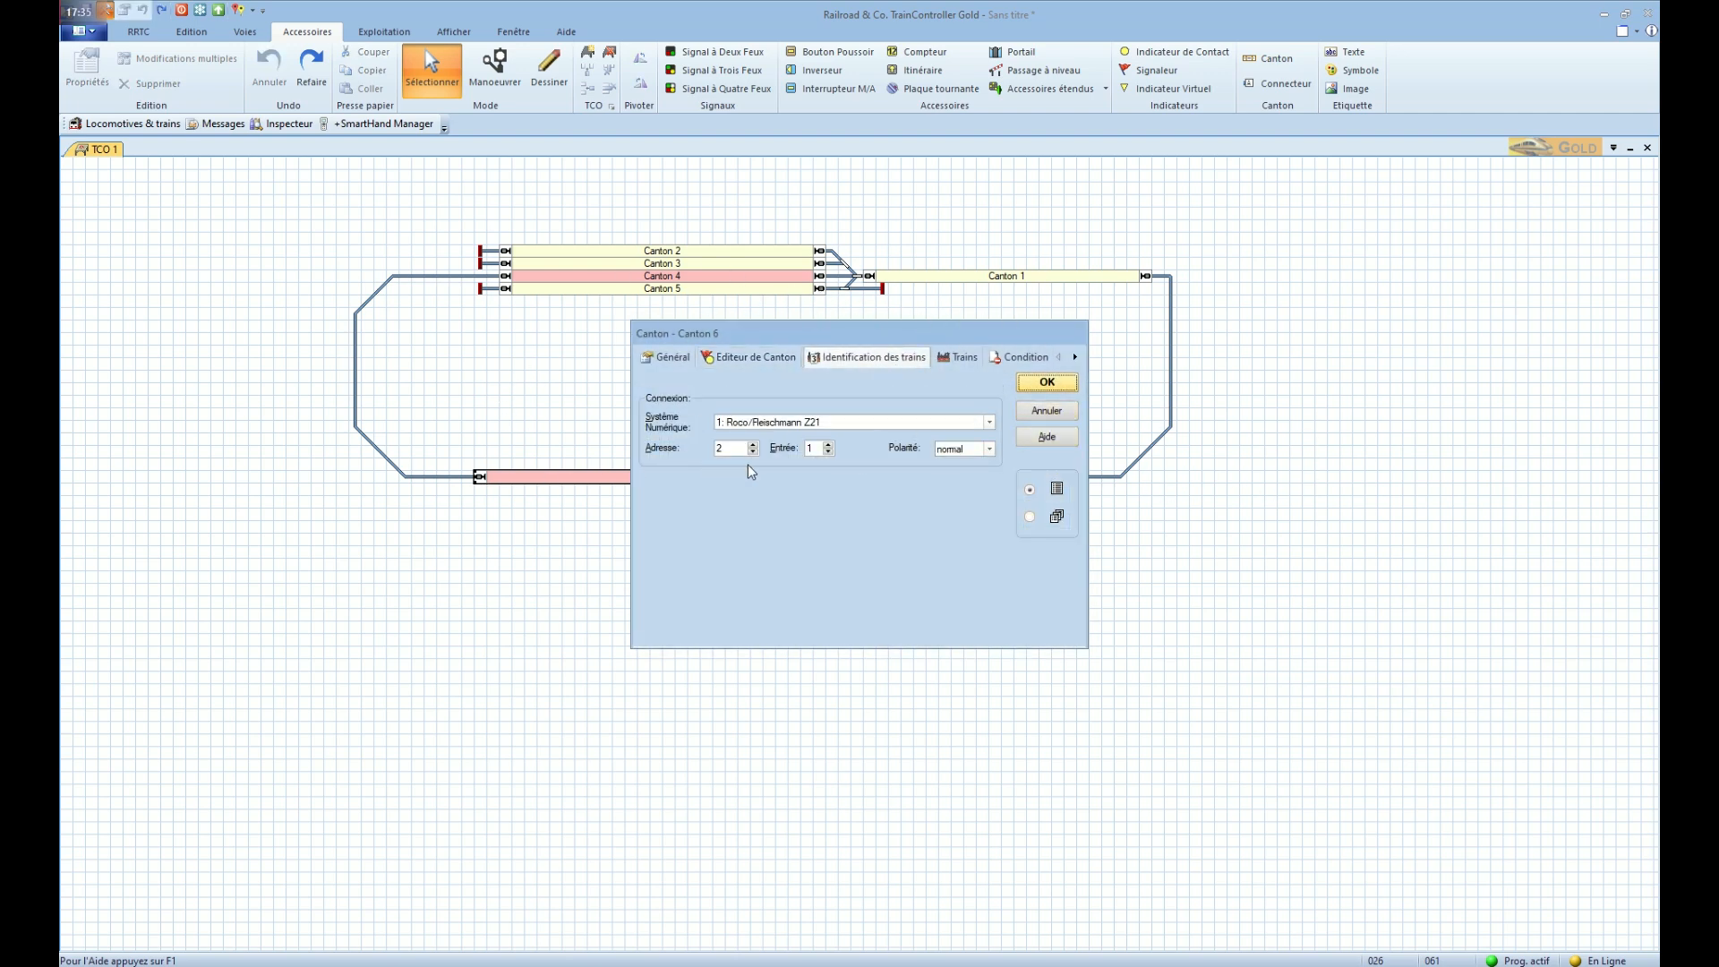
{"action": "left_click", "coordinate": [991, 449]}
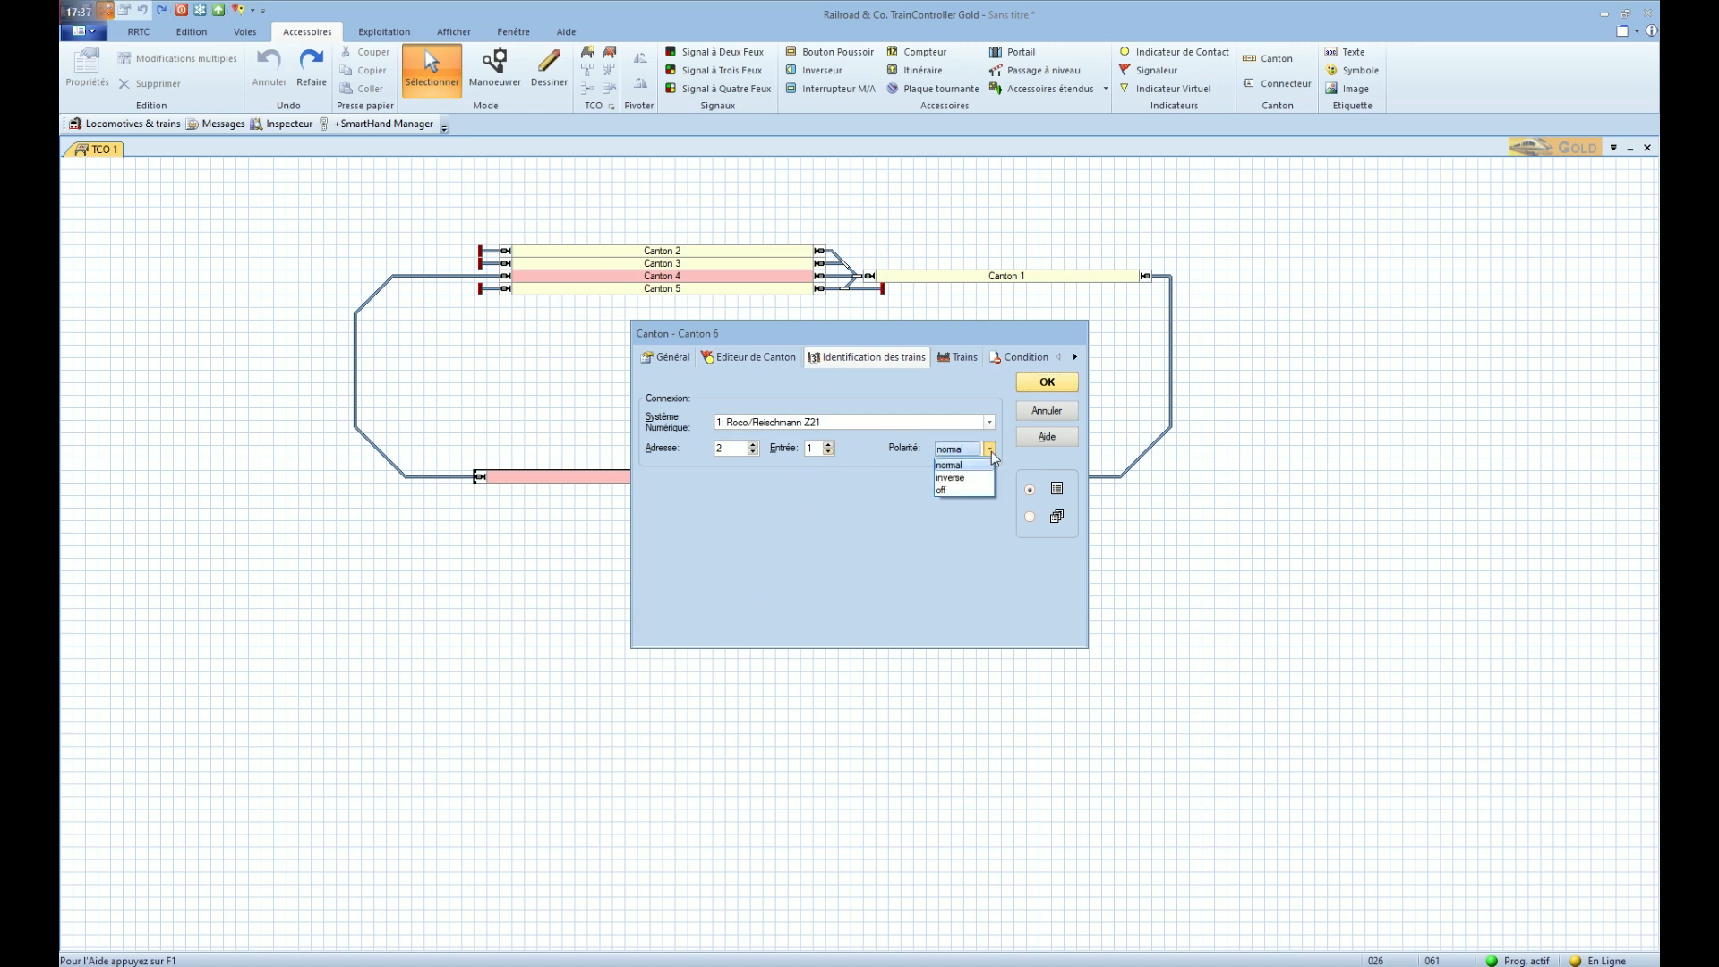
{"action": "left_click", "coordinate": [958, 483]}
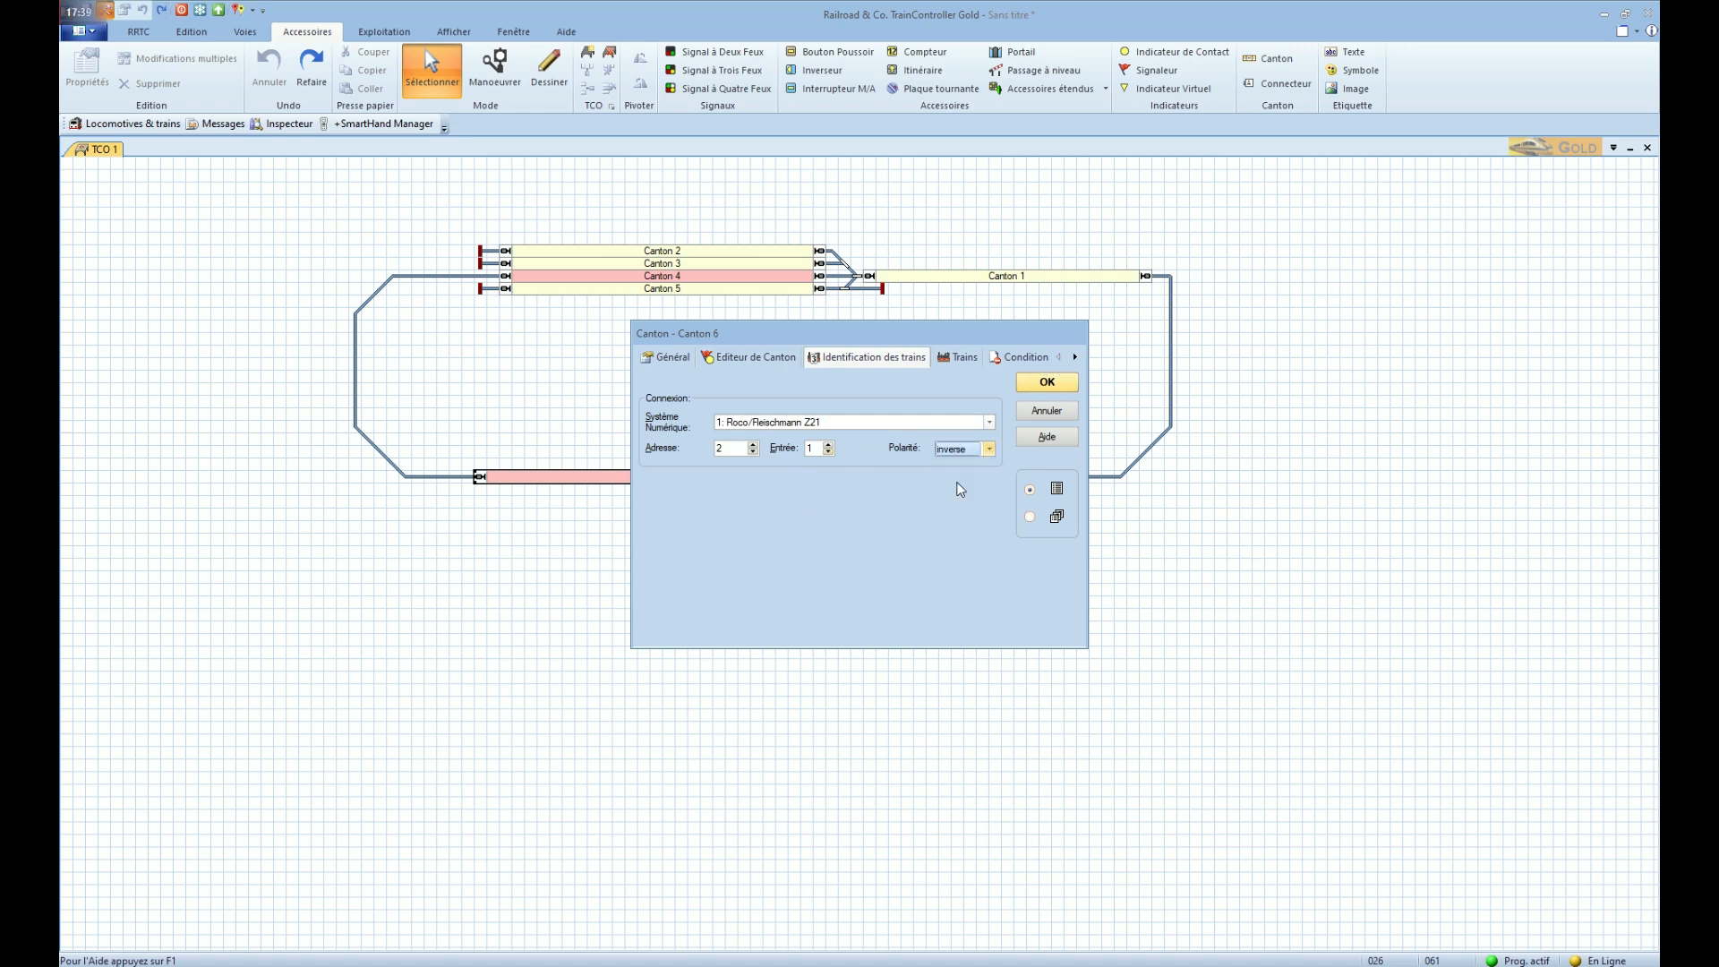
{"action": "left_click", "coordinate": [1061, 387]}
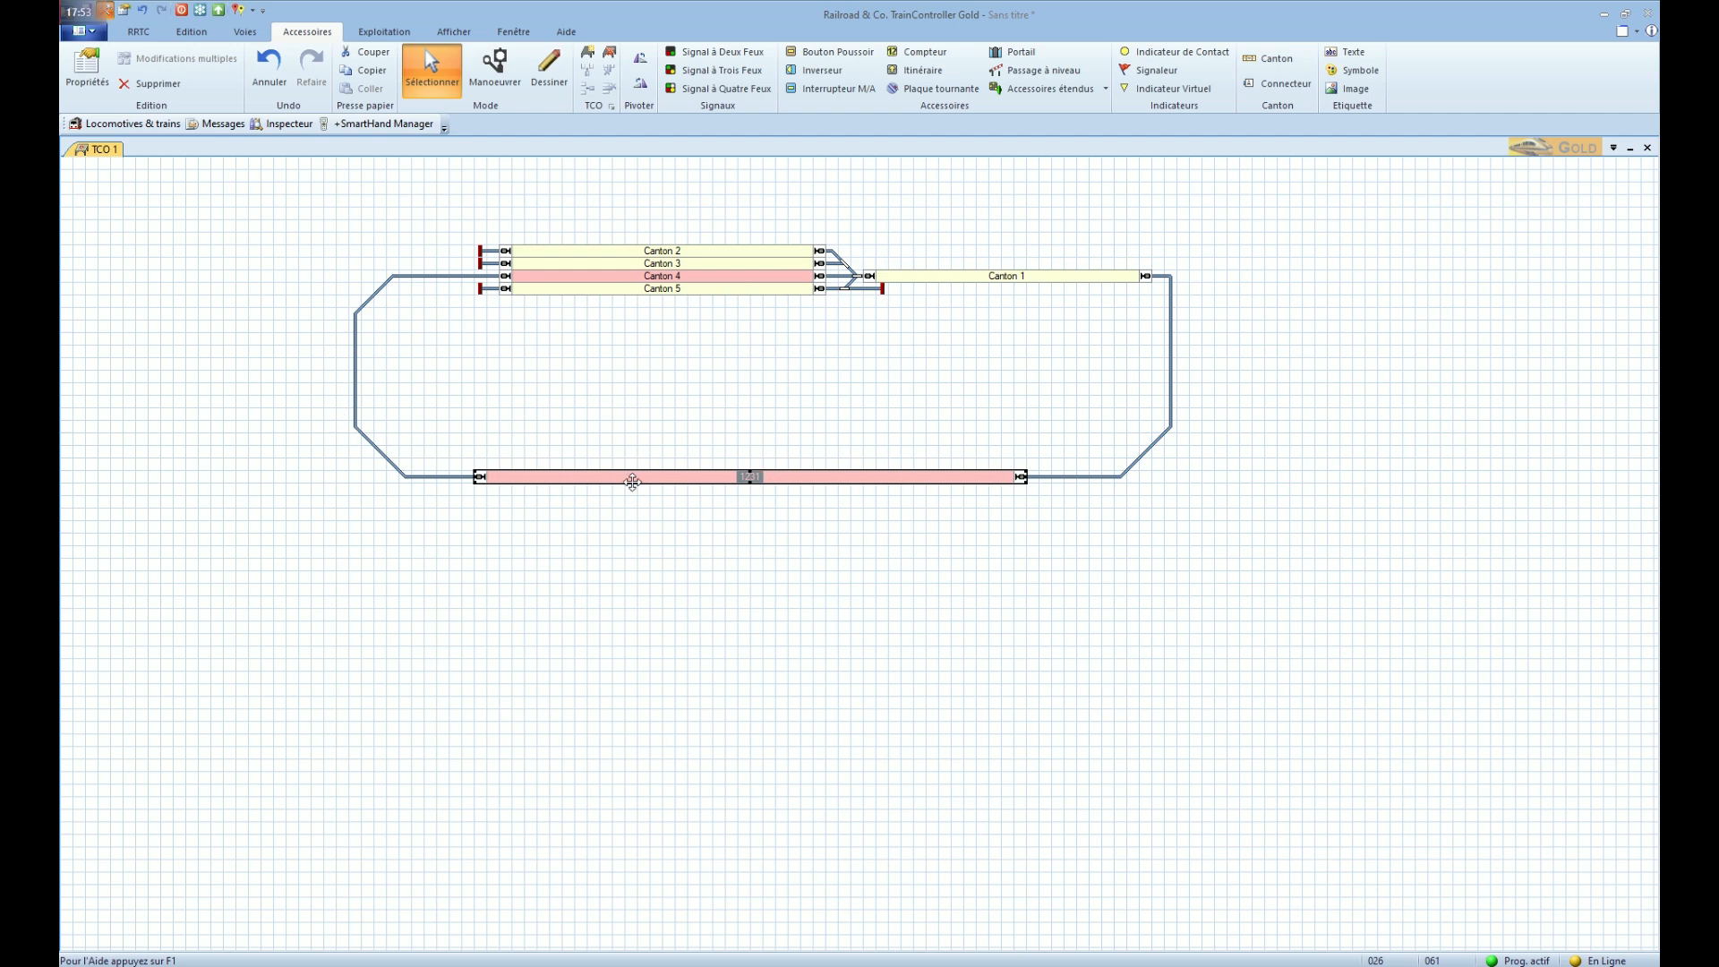
{"action": "mouse_move", "coordinate": [634, 472]}
{"action": "double_click", "coordinate": [867, 445]}
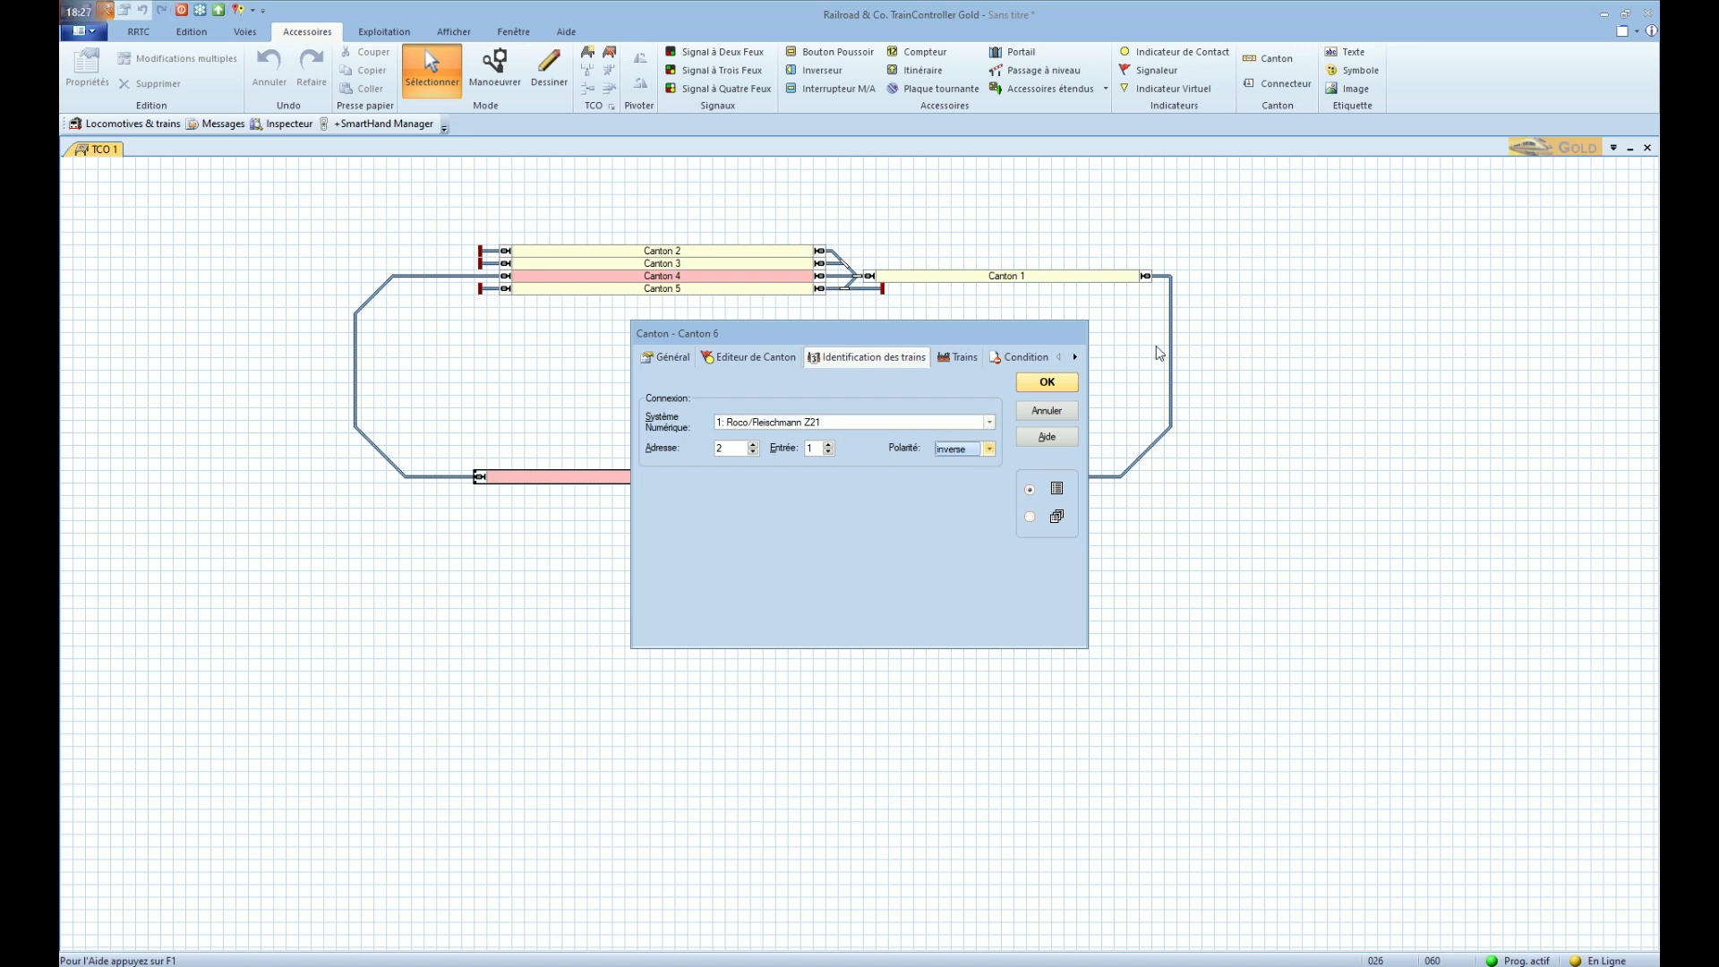
{"action": "left_click", "coordinate": [1063, 387]}
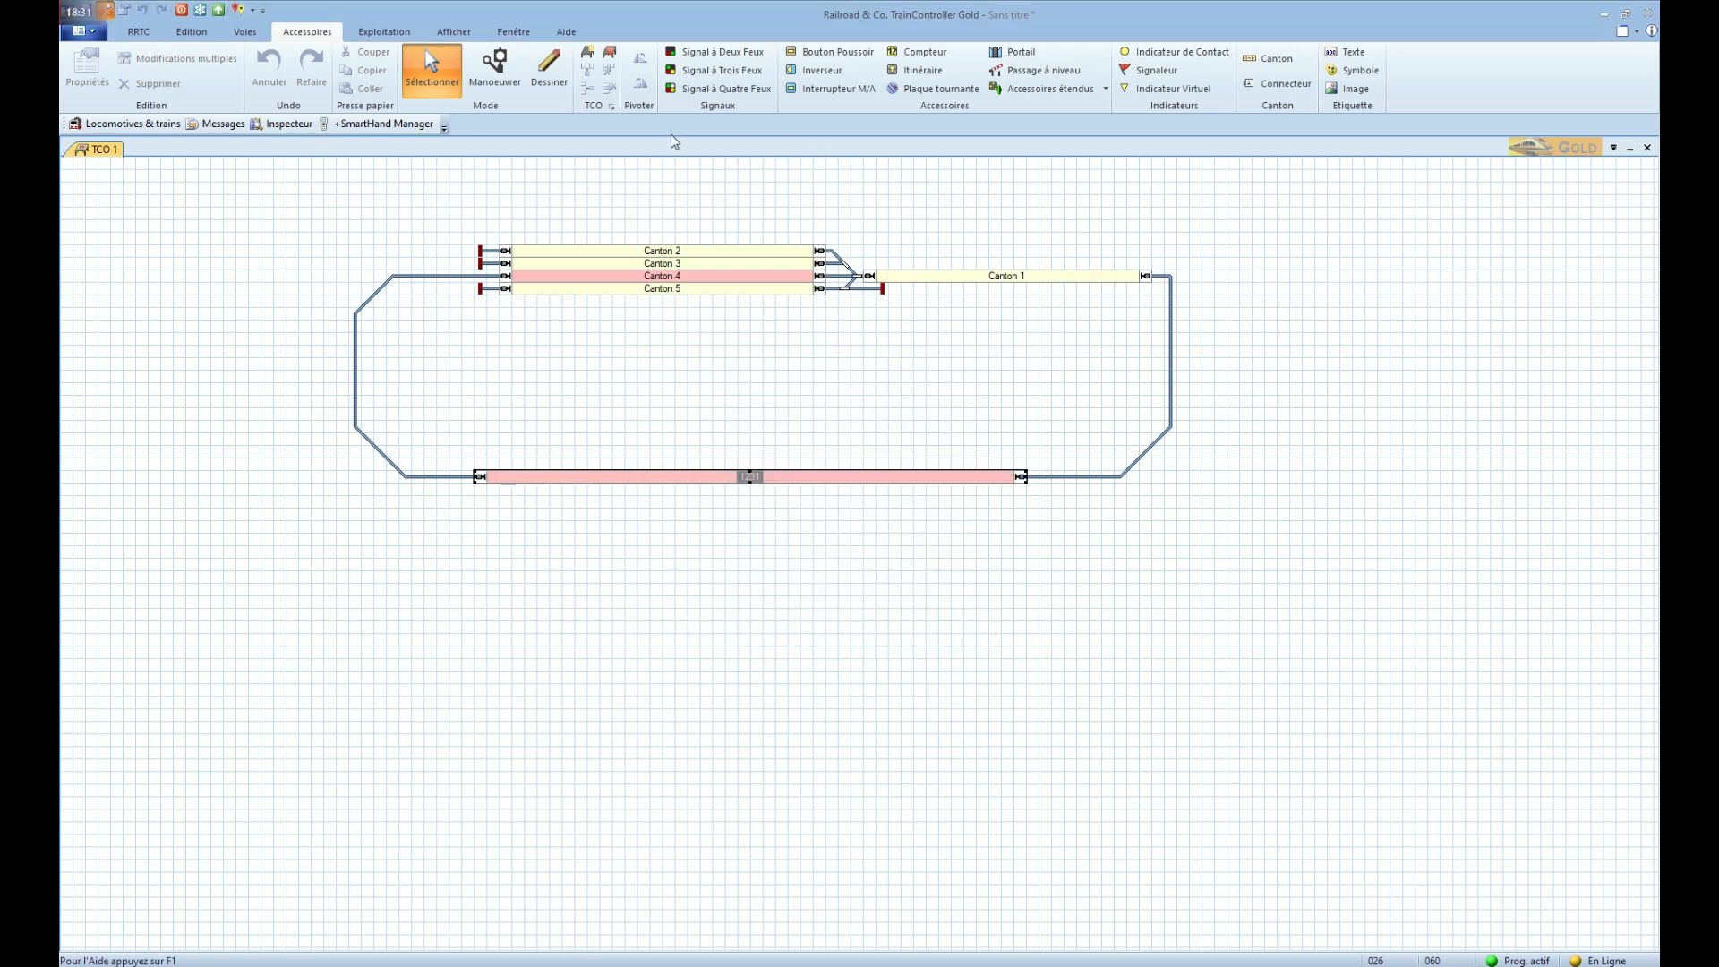